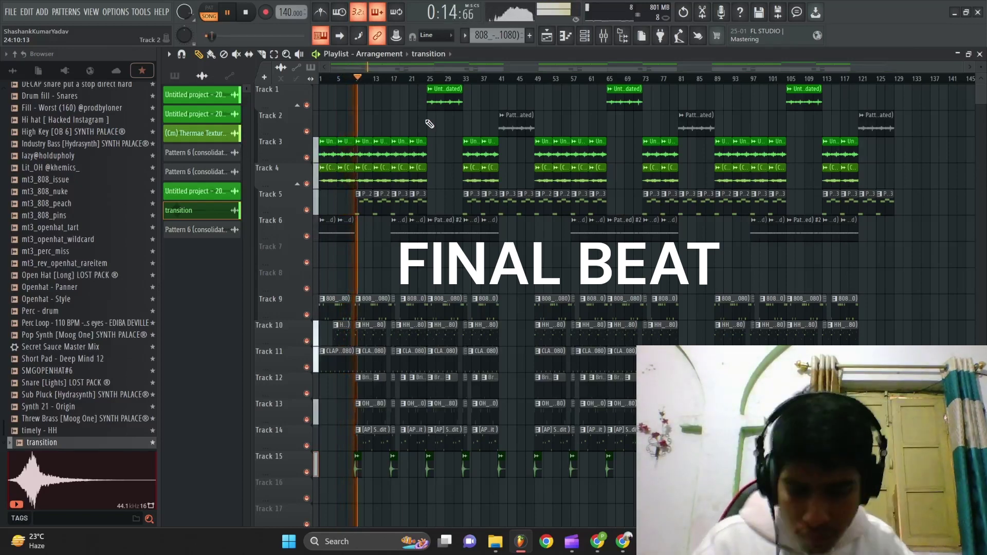
scroll(367, 260, up, 5)
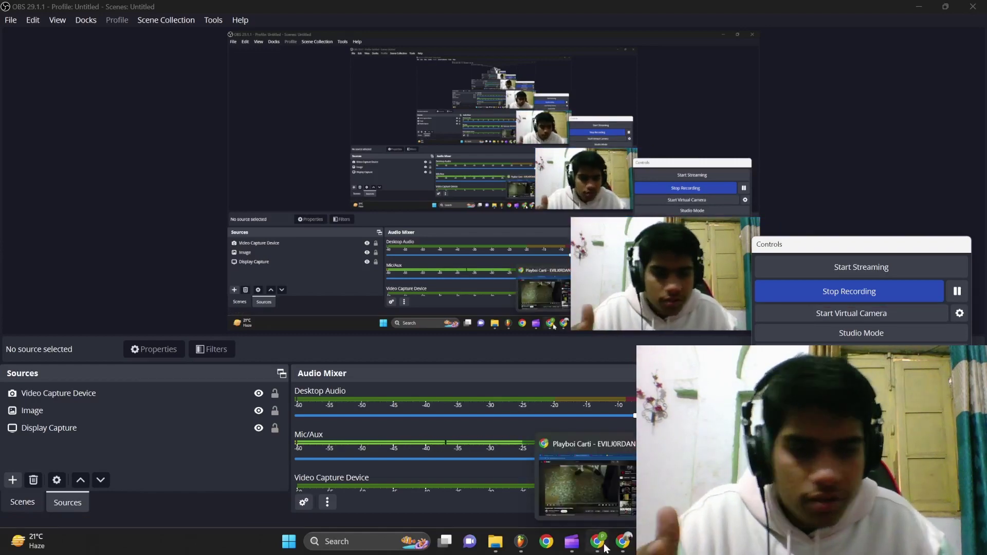
Step: Switch to the browser, pause the Playboi Carti EVILJ0RDAN video on YouTube, and return to OBS
click(587, 486)
click(242, 284)
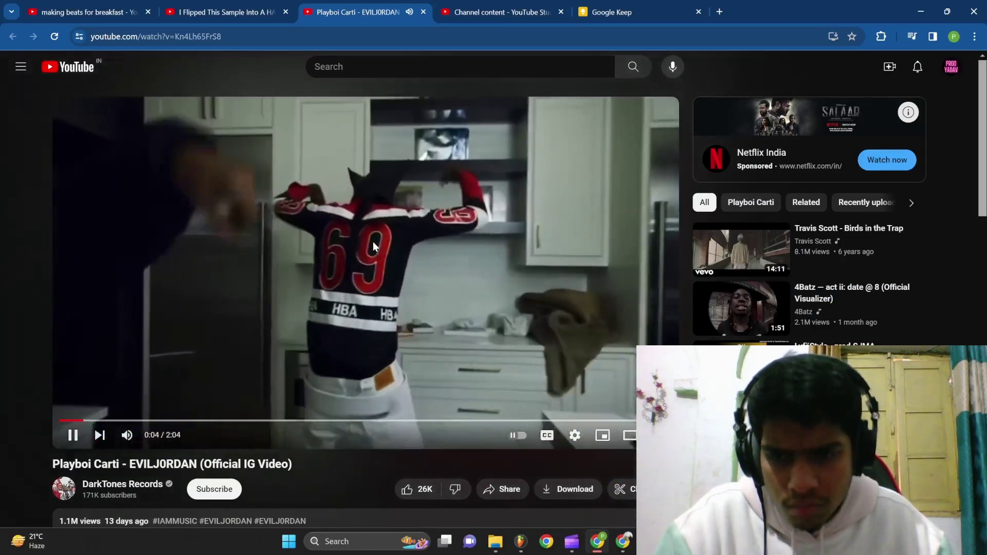
key(space)
key(alt+Tab)
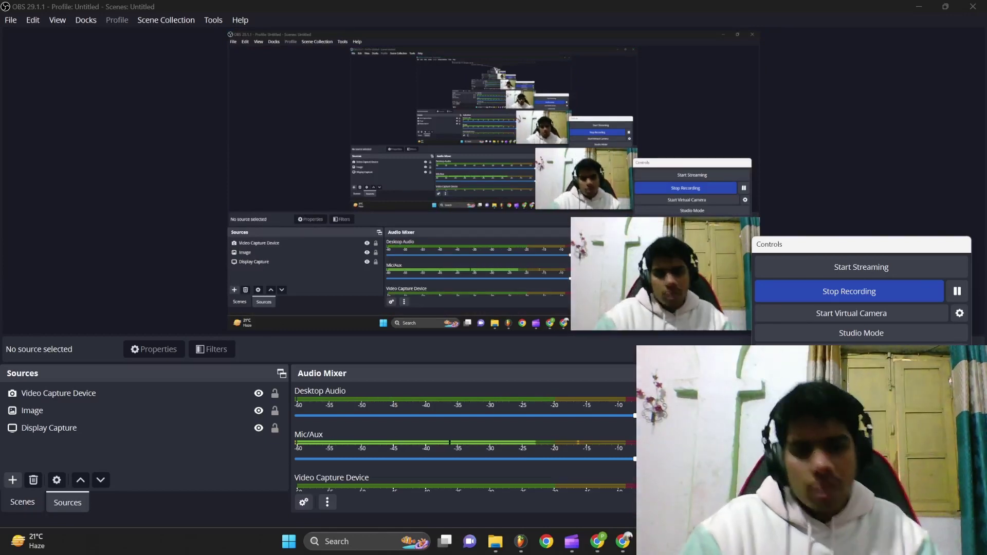
Step: Switch to FL Studio, save the open project, create a new empty one, and show its playlist with playback stopped
click(521, 541)
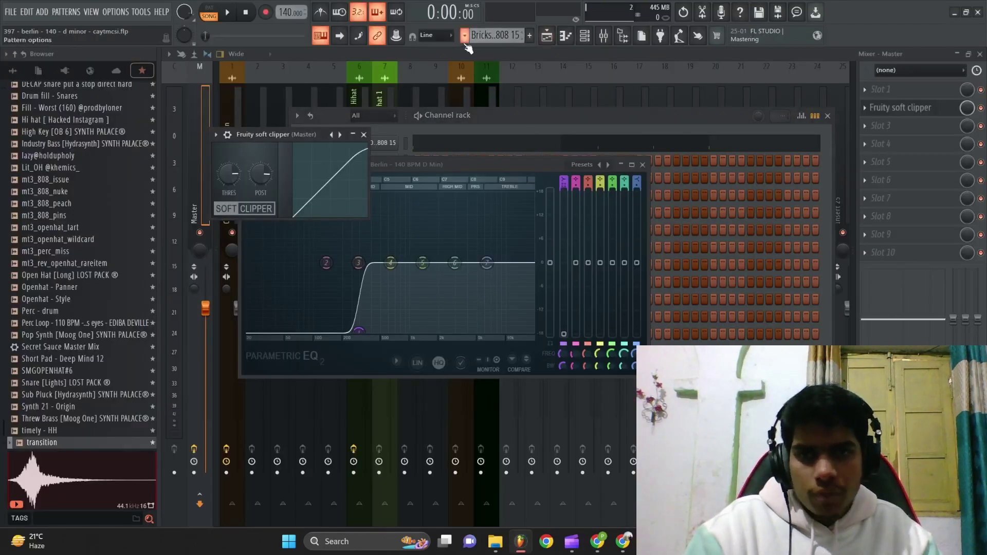
click(10, 15)
click(16, 28)
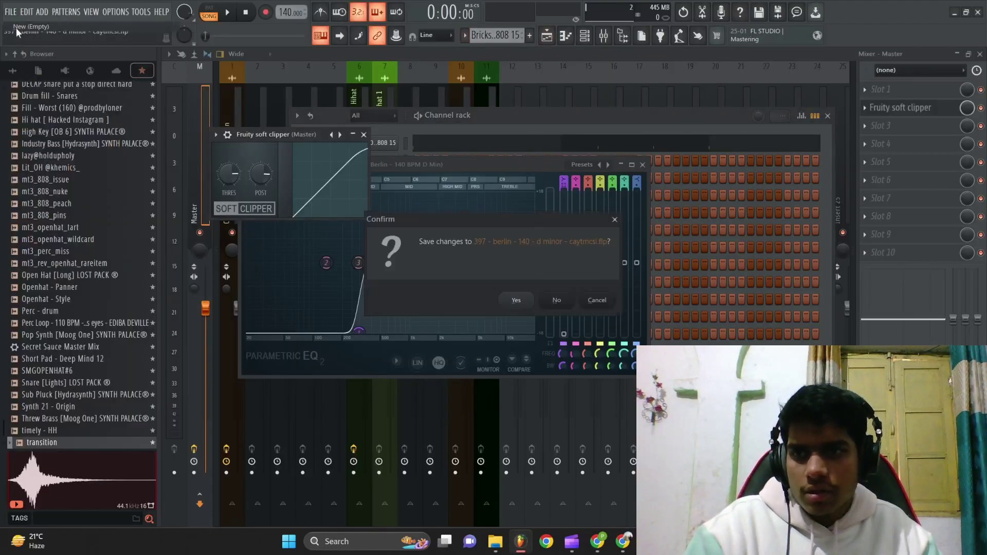
click(512, 303)
click(546, 36)
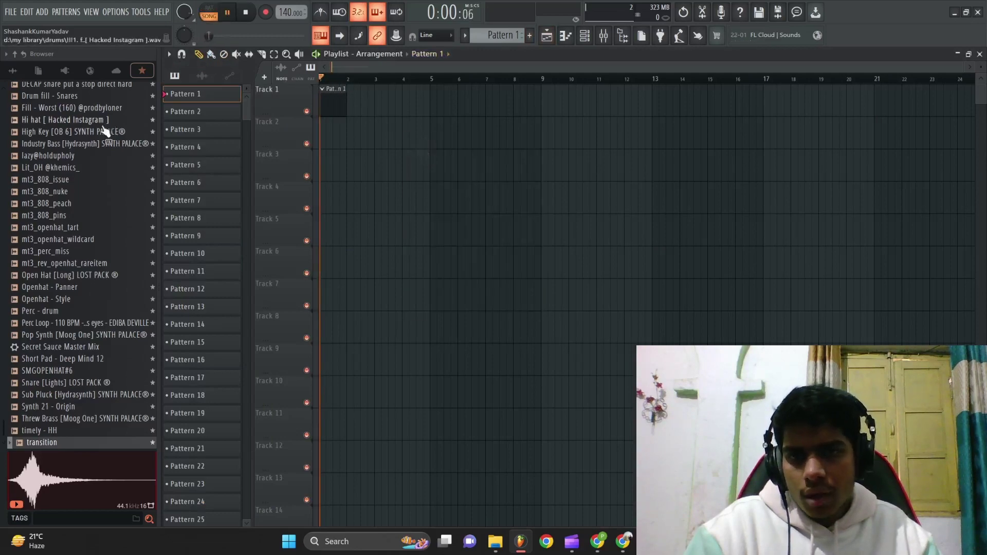
key(space)
Step: Bring up the OBS window and minimize it to return to the empty playlist
scroll(14, 111, up, 10)
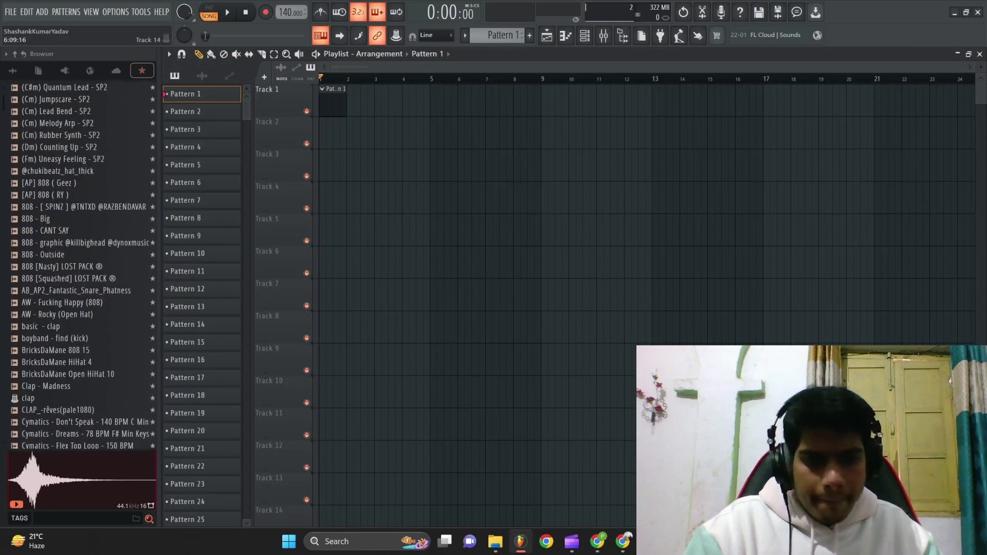
click(648, 542)
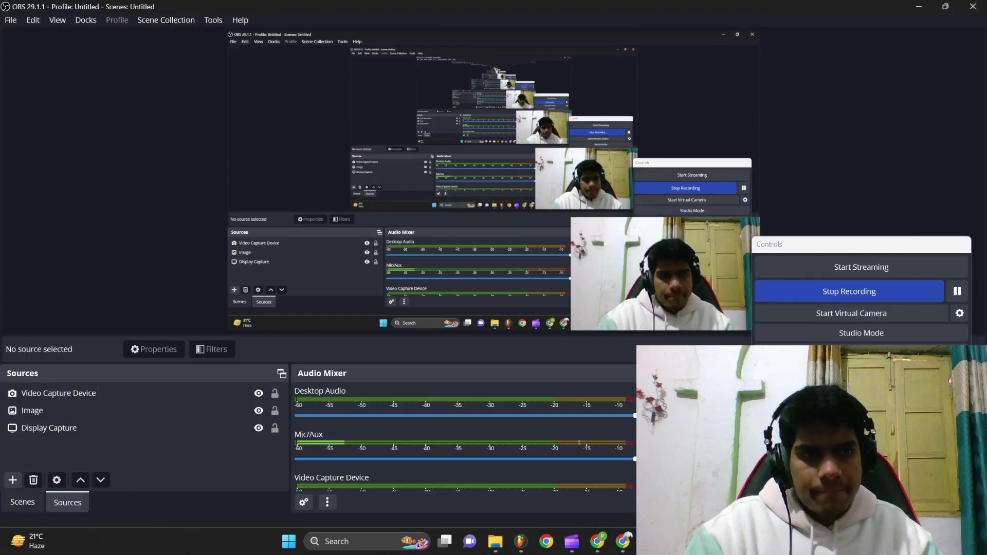
click(921, 7)
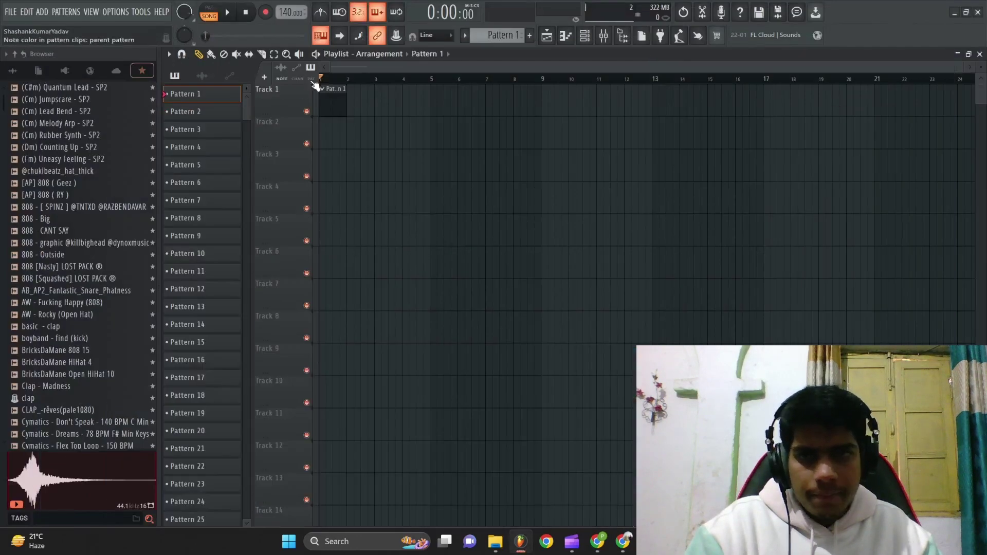
key(space)
Step: Browse My Library to the PG WAVLAB phrases subfolder inside the "!! new" folder
click(13, 71)
scroll(50, 290, up, 12)
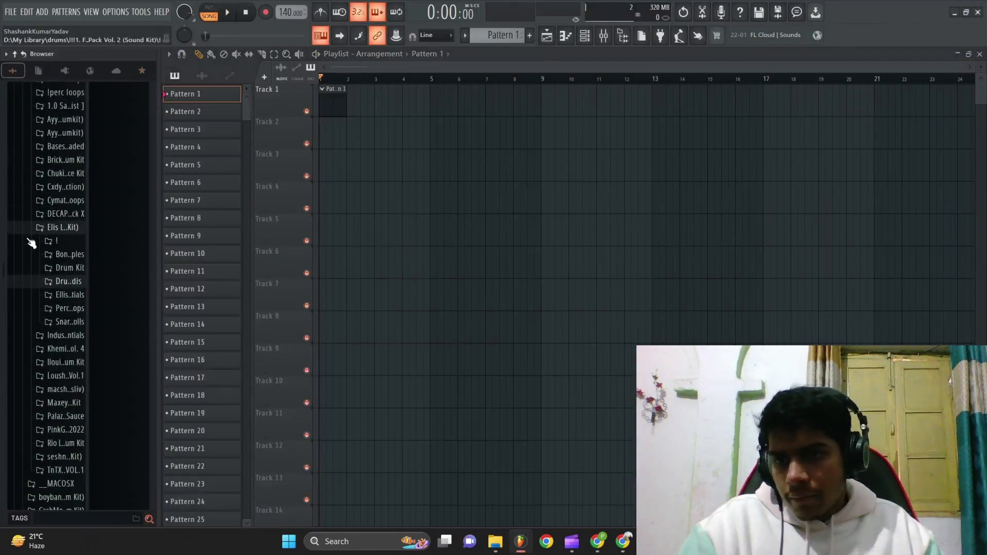
click(51, 288)
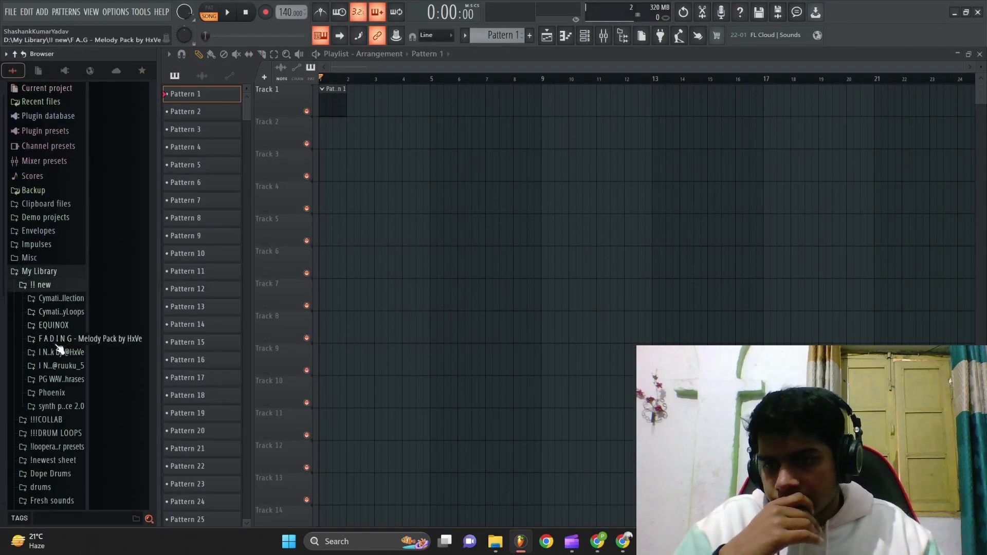
scroll(65, 340, down, 3)
click(57, 335)
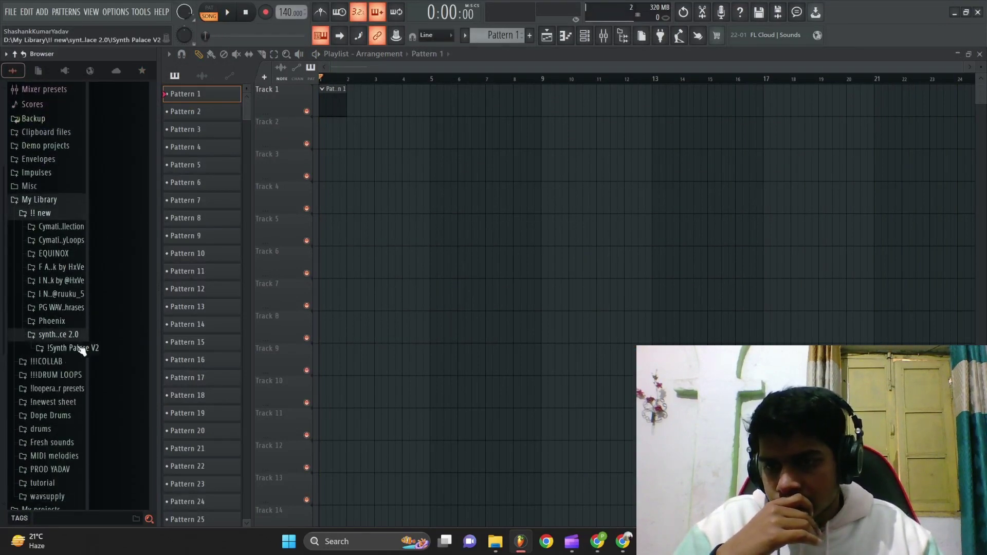
click(64, 308)
click(66, 322)
Step: Preview the sample "PG WAVLAB Keys Phrase - Kaisen - 158 BPM G Min", place it at the start of Track 2, and play it
click(116, 350)
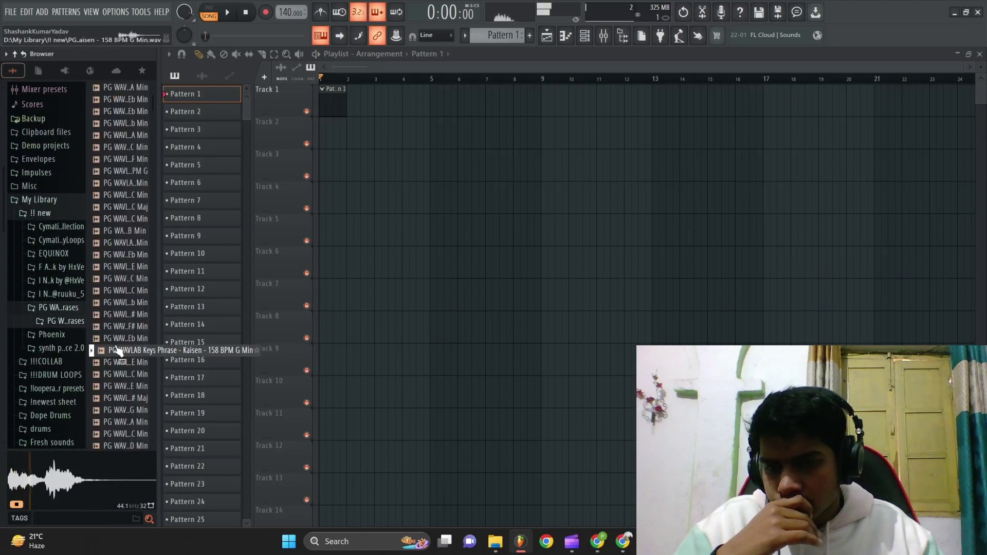
drag(117, 350, 319, 137)
key(space)
scroll(335, 149, up, 9)
scroll(397, 192, down, 2)
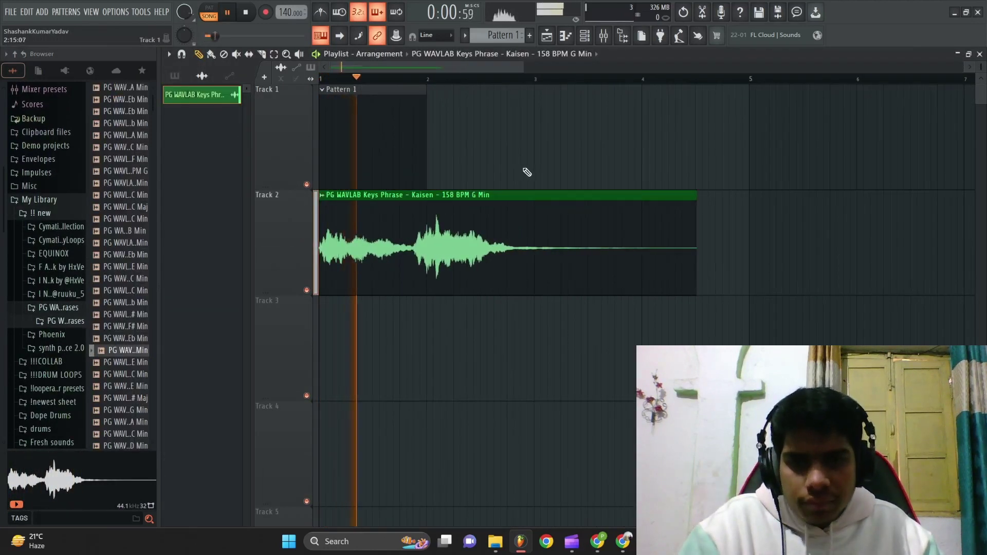
scroll(527, 172, up, 2)
scroll(527, 173, down, 3)
scroll(527, 172, down, 3)
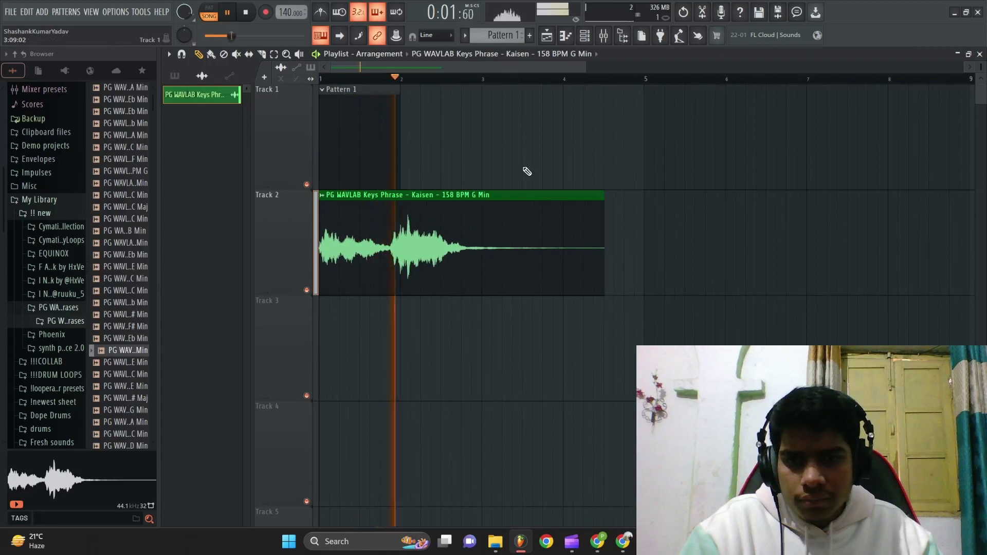
Step: Set the Kaisen clip's time-stretching mode to Stretch and its stretch time to 4:00:00
double_click(463, 227)
click(445, 147)
click(453, 179)
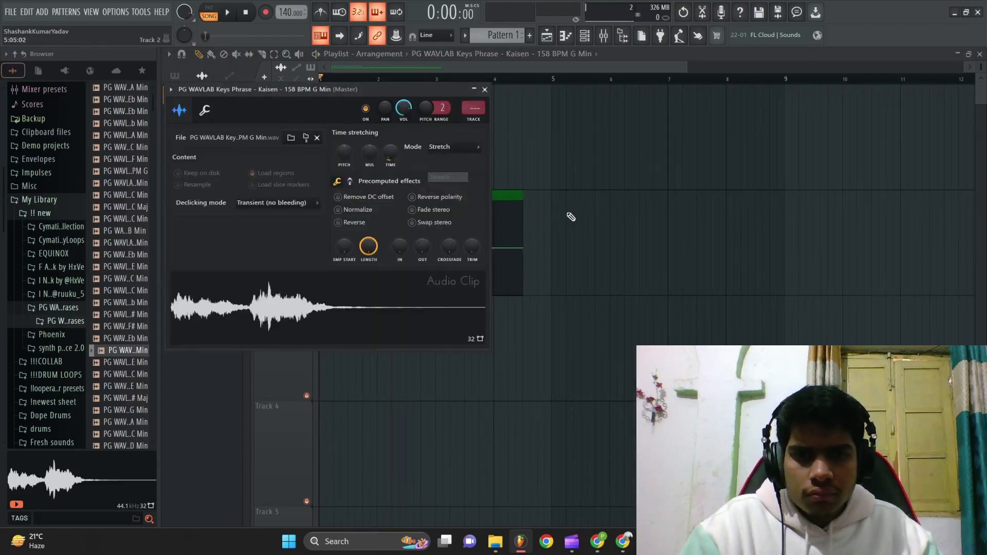
key(Escape)
double_click(484, 208)
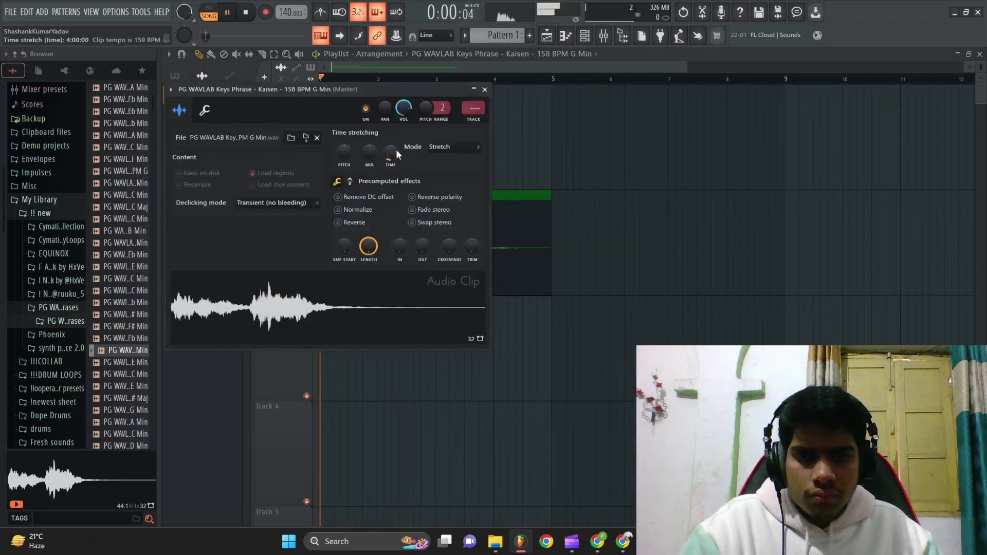
key(Escape)
Step: Slice the Kaisen clip on Track 2 at bar 3 and delete the part after the cut
scroll(581, 191, up, 3)
scroll(582, 192, down, 1)
key(c)
drag(516, 304, 516, 178)
right_click(515, 177)
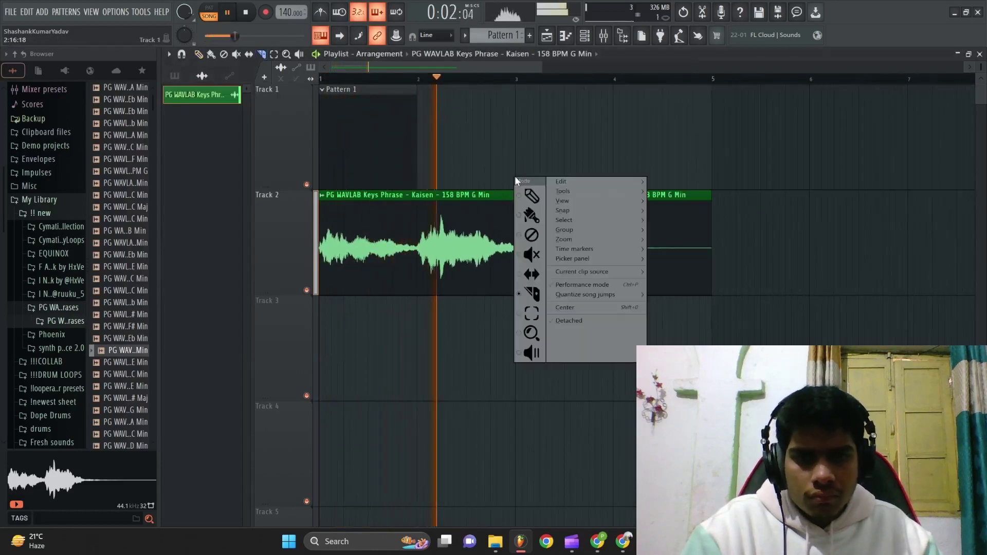
click(532, 196)
right_click(617, 275)
Step: Select the remaining two-bar Kaisen clip and duplicate it directly after itself
drag(582, 283, 375, 262)
key(ctrl+b)
scroll(565, 252, down, 2)
key(space)
Step: Set the Kaisen sample's channel volume to about 72% and audition the result
double_click(427, 202)
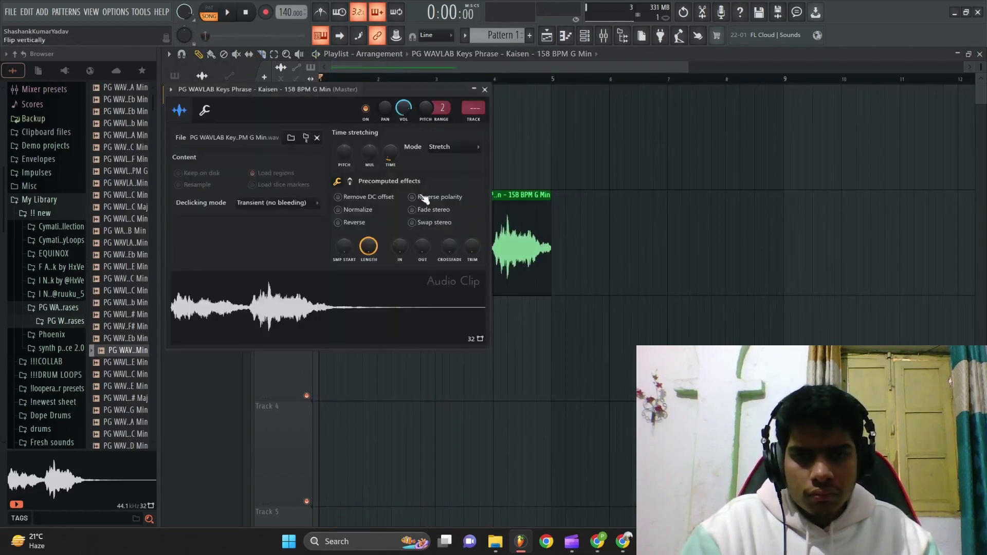
key(space)
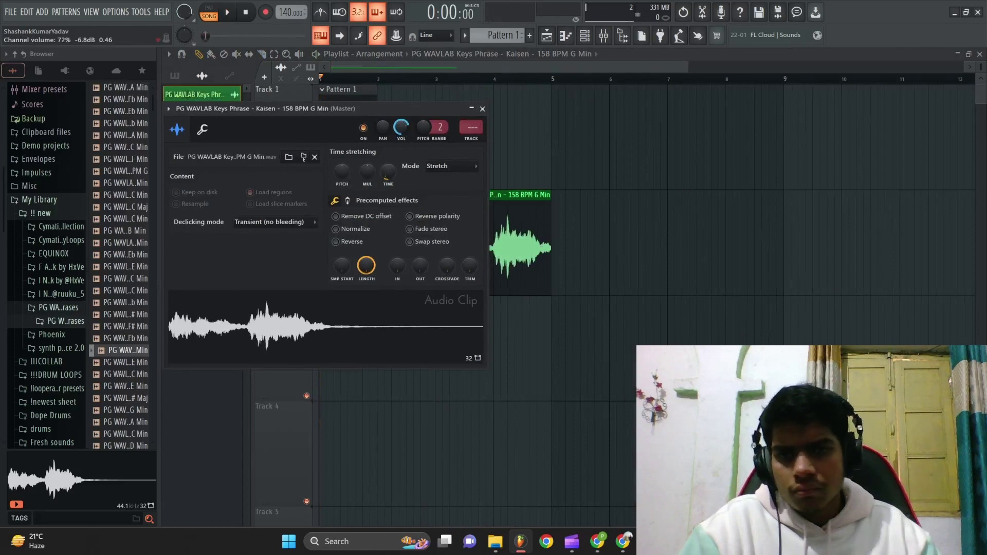
drag(403, 130, 403, 131)
key(space)
Step: Route the Kaisen channel to mixer insert 1 and load Fruity parametric EQ 2 in slot 2
key(ctrl+l)
click(865, 109)
mouse_move(873, 121)
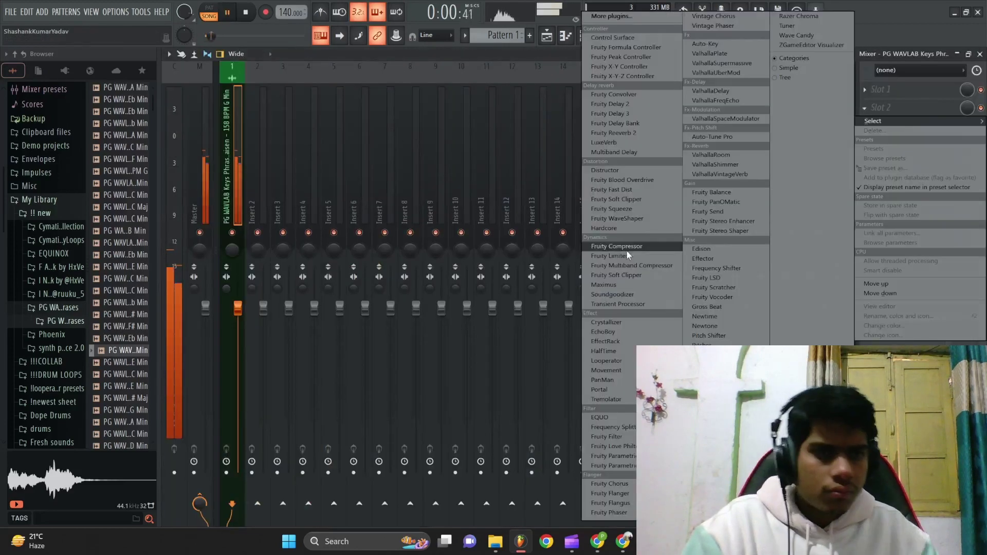
click(624, 469)
Step: Shape the melody's EQ with a slight band 4 cut, pulling bands 1 and 7 down to roll off lows and highs
drag(391, 262, 386, 275)
scroll(387, 275, down, 5)
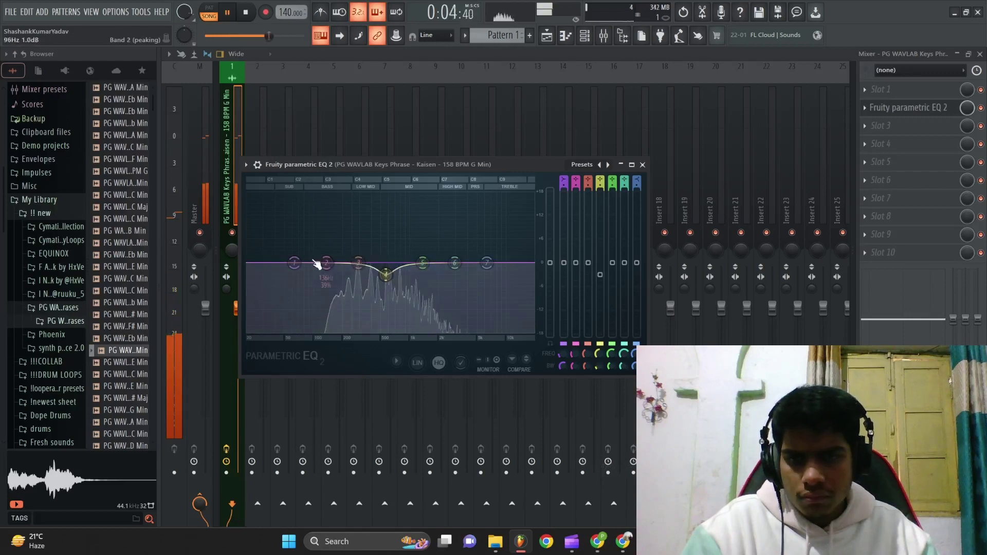
drag(294, 263, 333, 332)
drag(487, 263, 467, 323)
key(space)
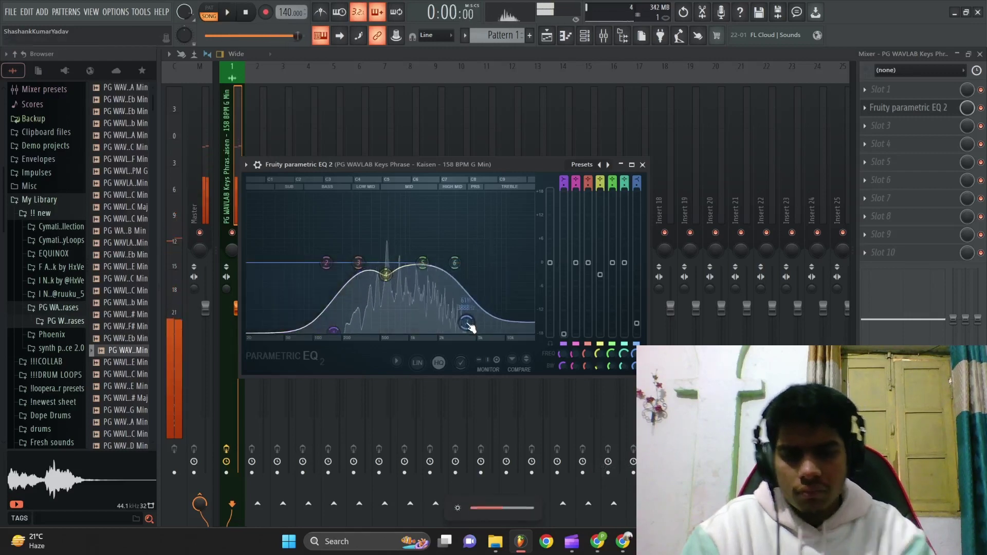
Step: Load Portal in slot 3 of the Kaisen insert and audition its default preset
click(904, 128)
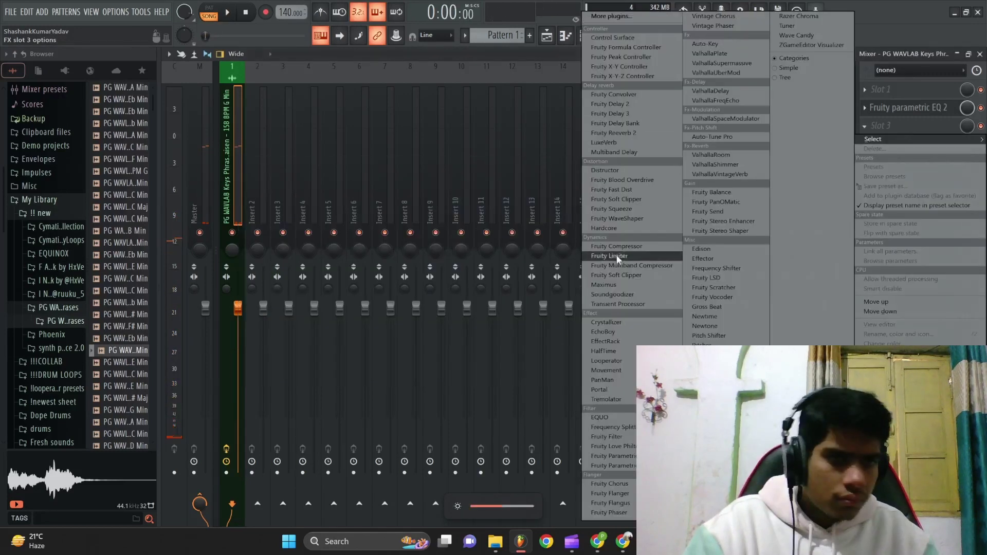
click(600, 390)
key(space)
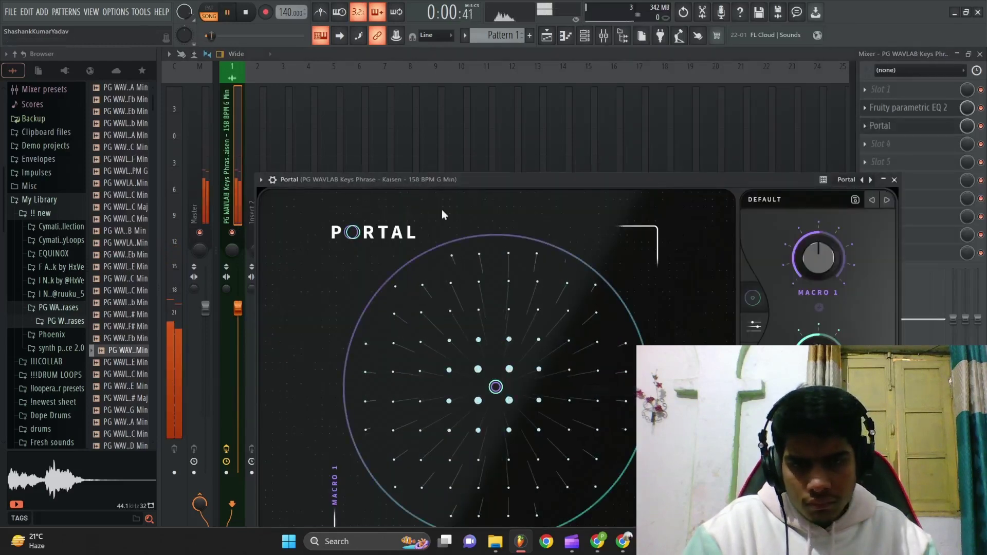
drag(451, 180, 433, 133)
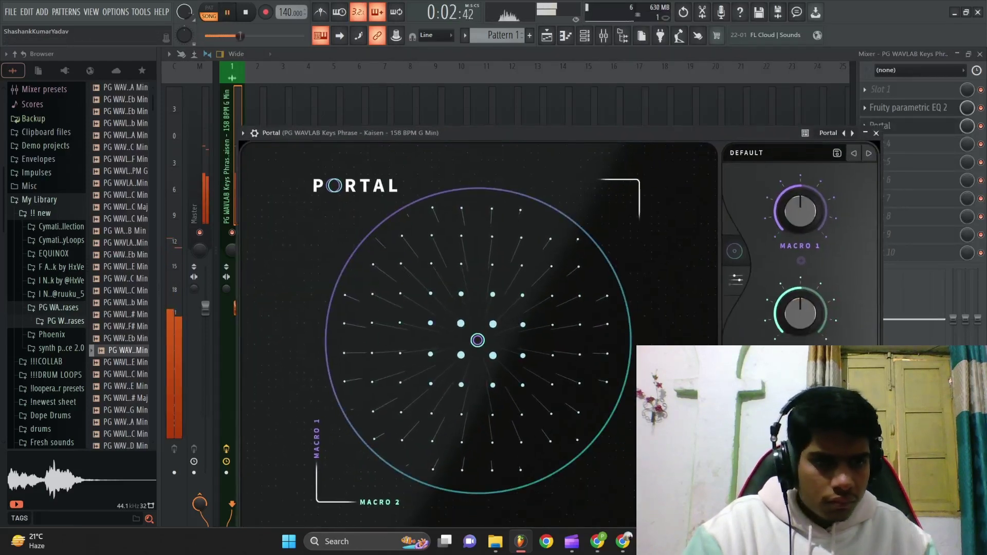
Step: Load Fruity Reeverb 2 in slot 4 of the Kaisen insert, close its window, and stop playback
click(915, 142)
mouse_move(874, 157)
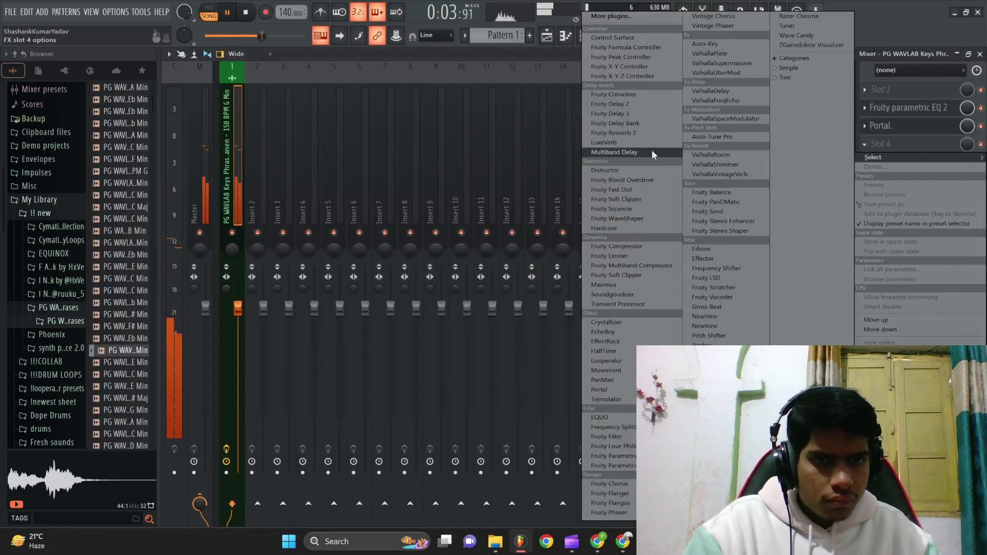
click(618, 134)
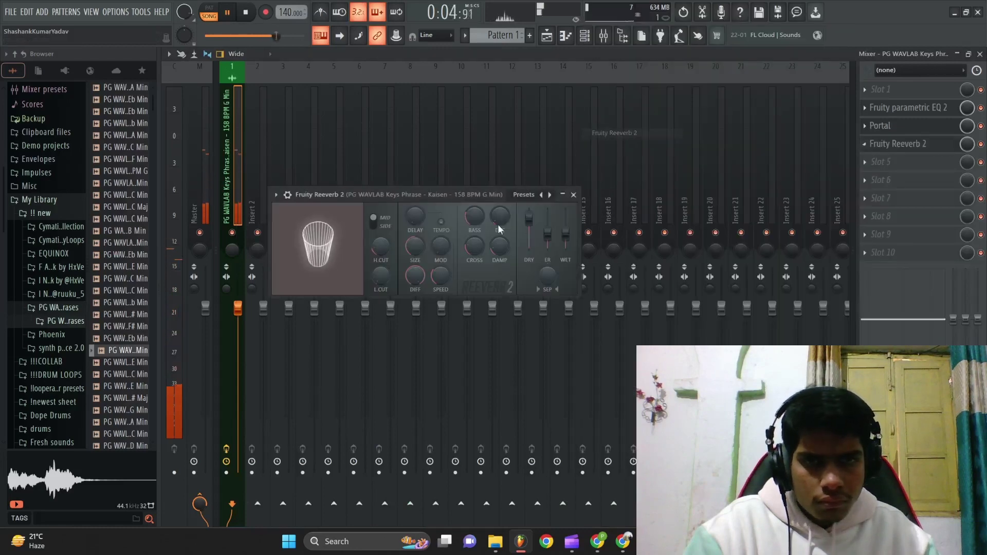
click(574, 196)
key(space)
Step: Slice the first Kaisen clip in the playlist at 1:09:00 and at bar 2
click(548, 36)
scroll(523, 196, up, 6)
key(c)
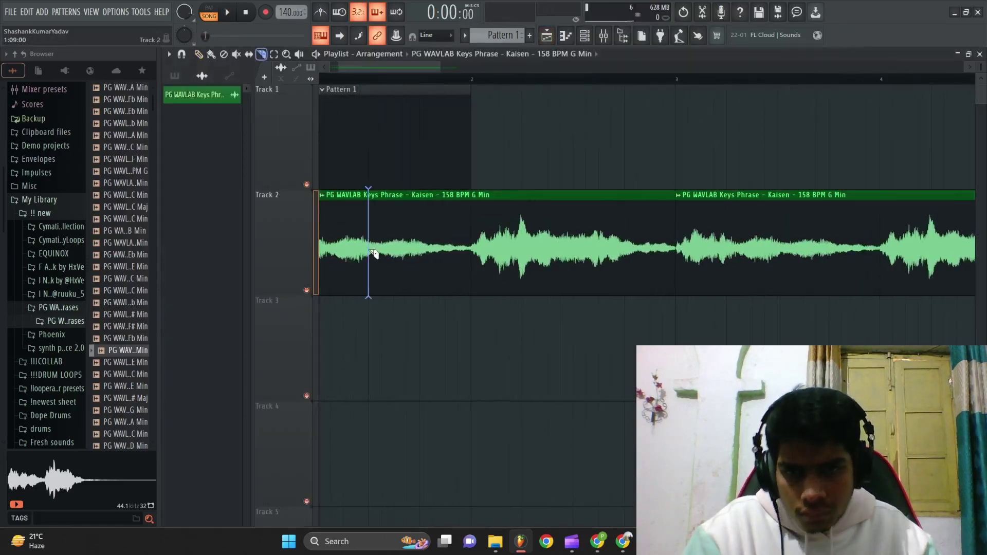
click(370, 251)
right_click(380, 243)
click(396, 262)
key(c)
click(473, 253)
right_click(474, 234)
click(490, 253)
Step: Try to consolidate the piece between the two cuts into a new audio clip
click(427, 242)
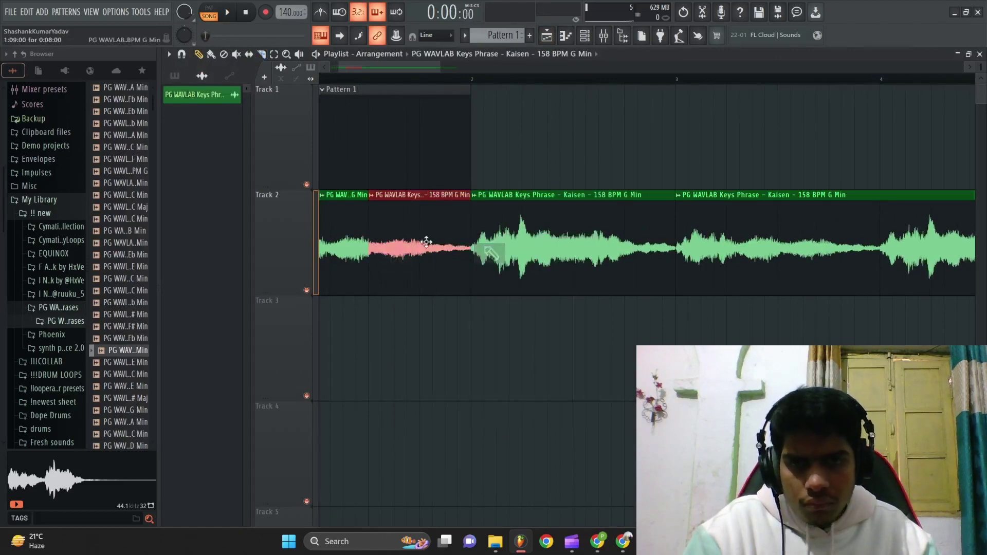
key(ctrl+alt+c)
click(592, 428)
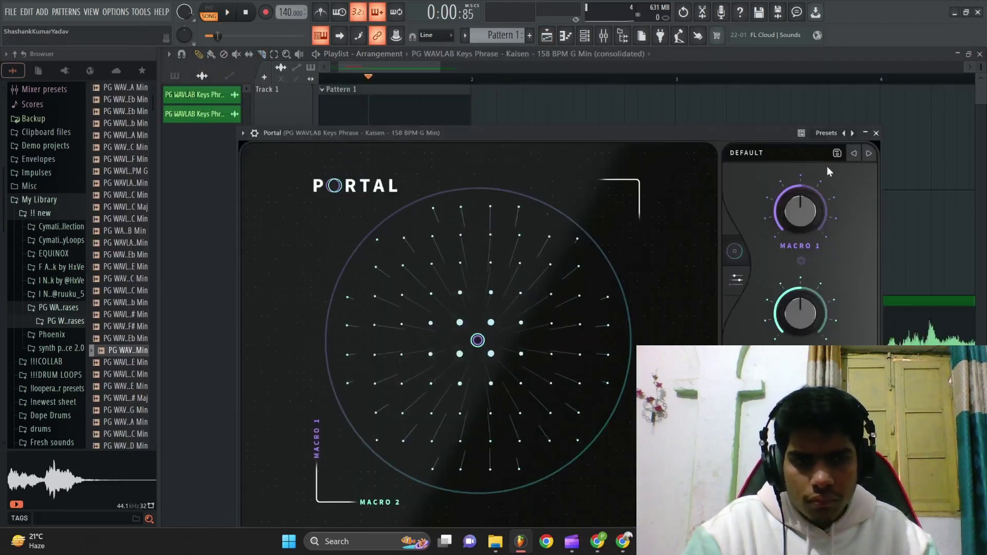
click(876, 133)
Step: Delete the muted original piece and try normalizing the consolidated clip
right_click(460, 352)
double_click(430, 271)
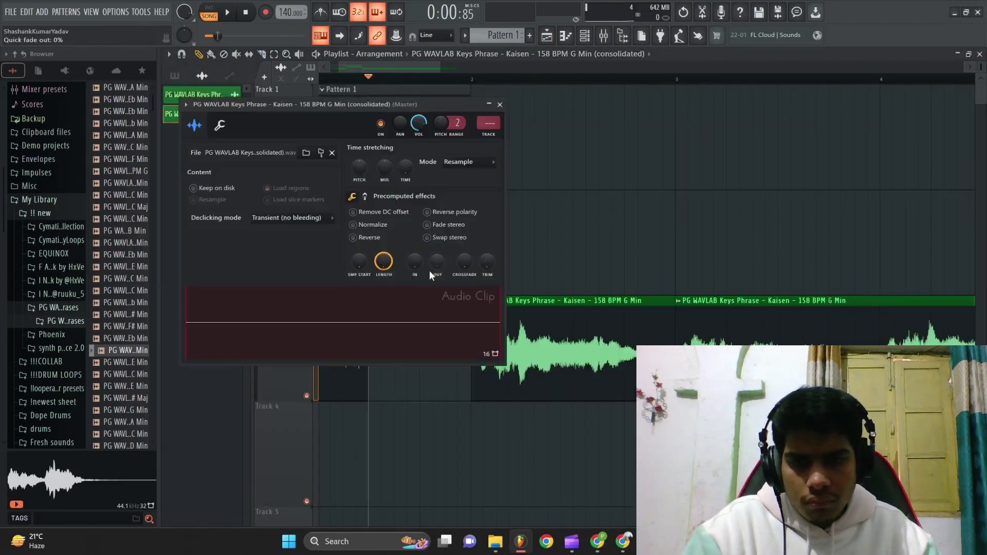
click(377, 226)
key(space)
key(Escape)
Step: Undo the normalization, the clip deletion and the consolidation of the sliced piece
key(ctrl+z)
key(ctrl+z)
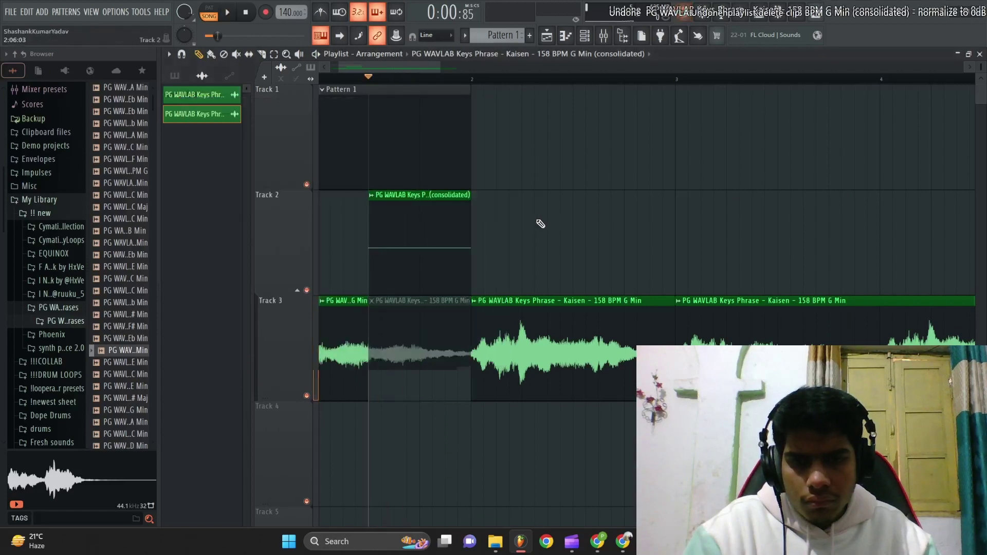
right_click(412, 265)
key(ctrl+z)
key(ctrl+z)
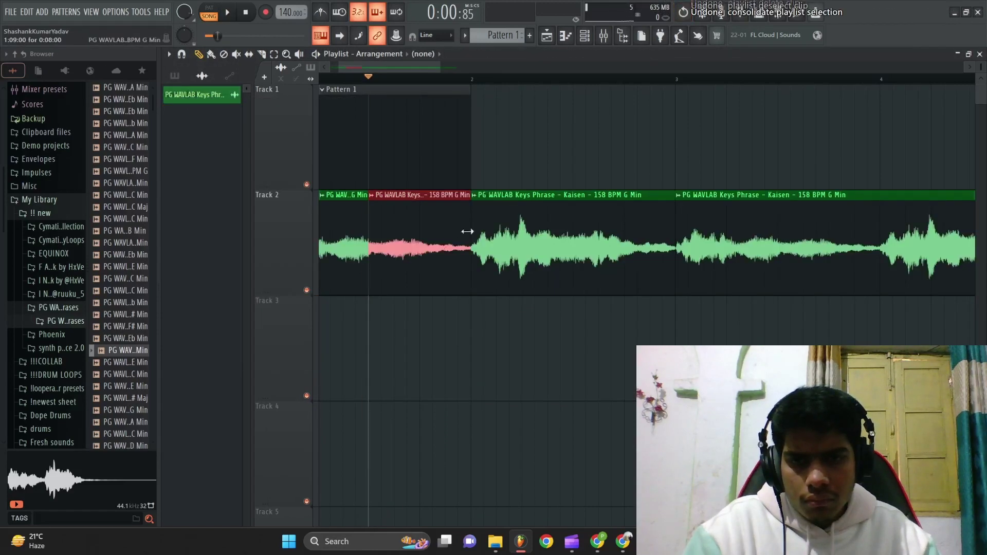
Step: Try again to consolidate the Kaisen slice between 1:09:00 and bar 2, and open the new clip's settings
click(604, 35)
key(space)
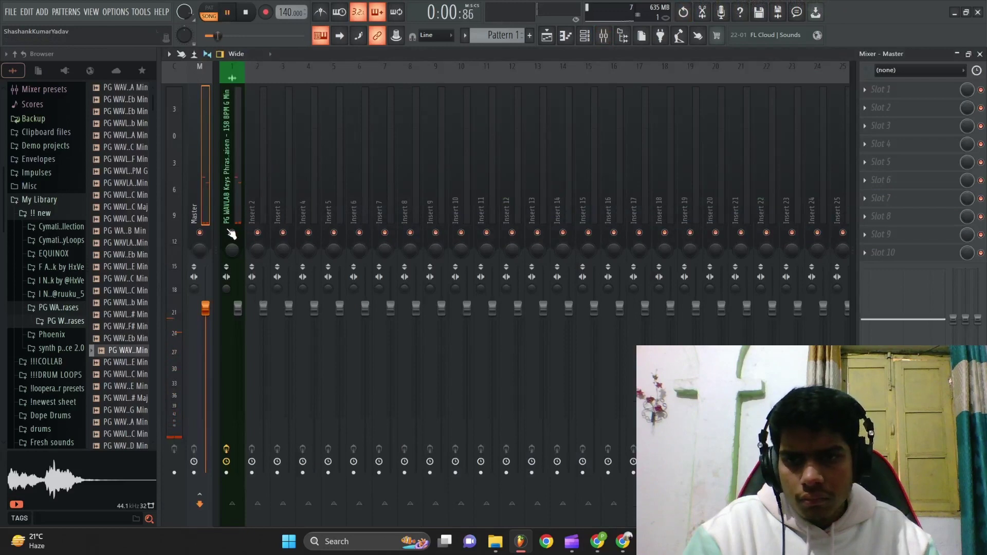
click(547, 35)
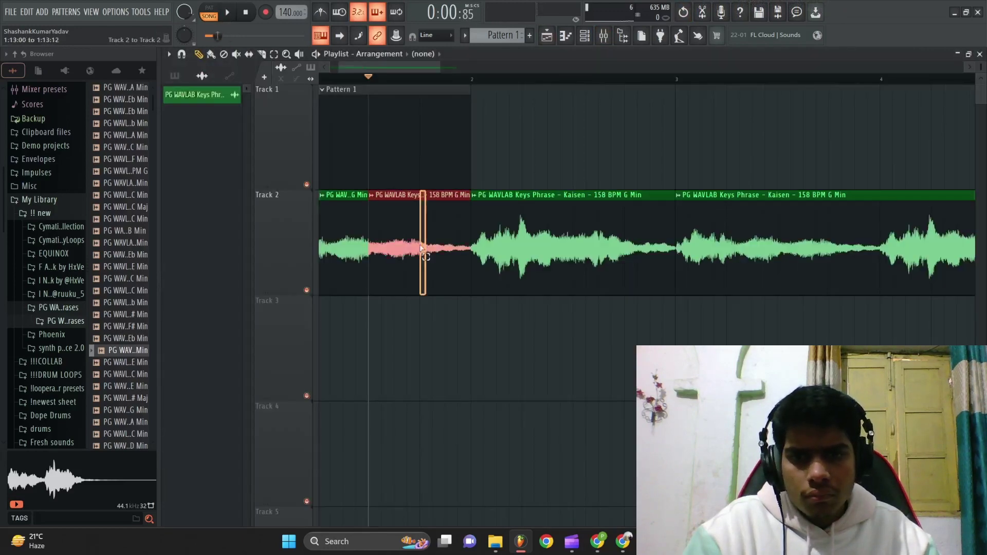
key(ctrl+alt+c)
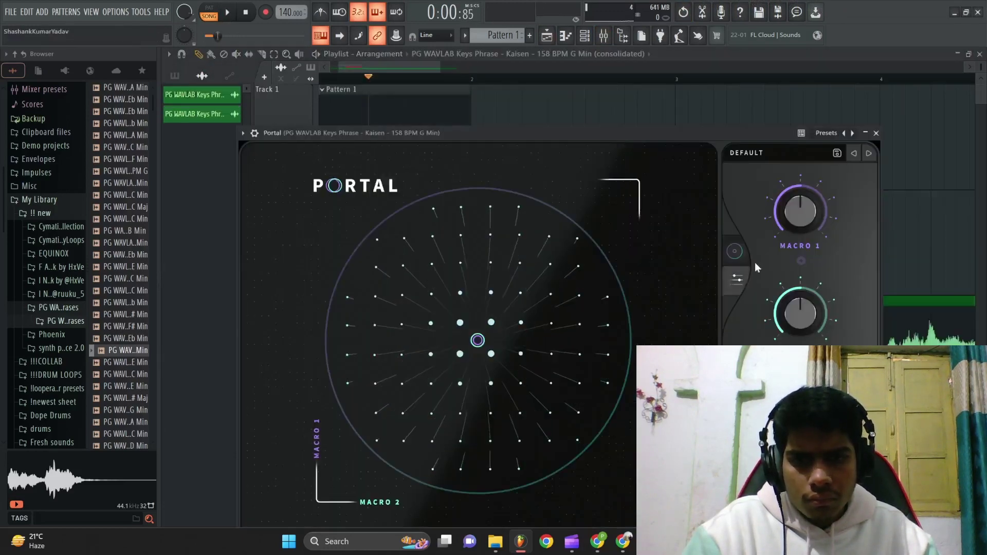
double_click(443, 259)
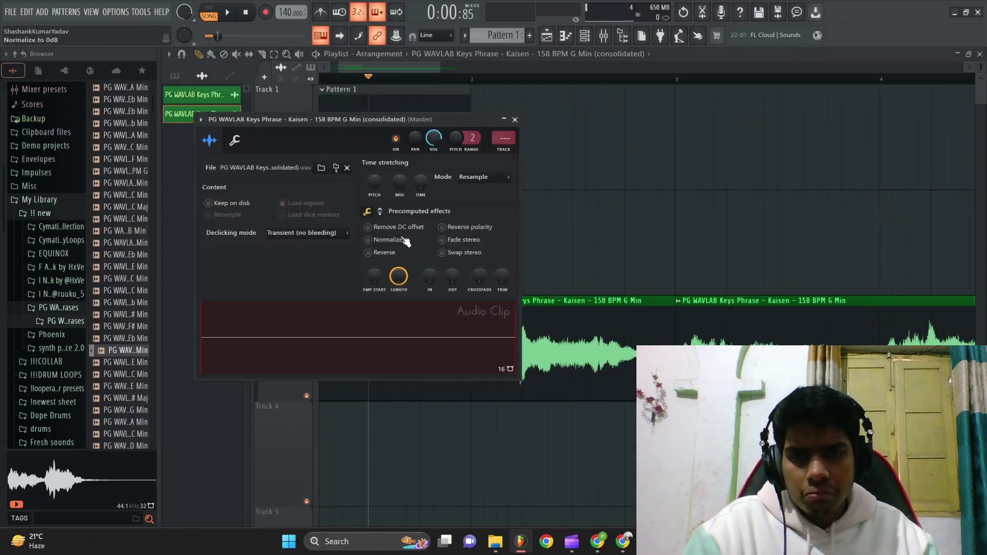
Step: Delete the consolidated clip, solo Track 3 to unmute its original slice, and play the arrangement with all tracks enabled
key(space)
right_click(622, 221)
right_click(440, 253)
key(space)
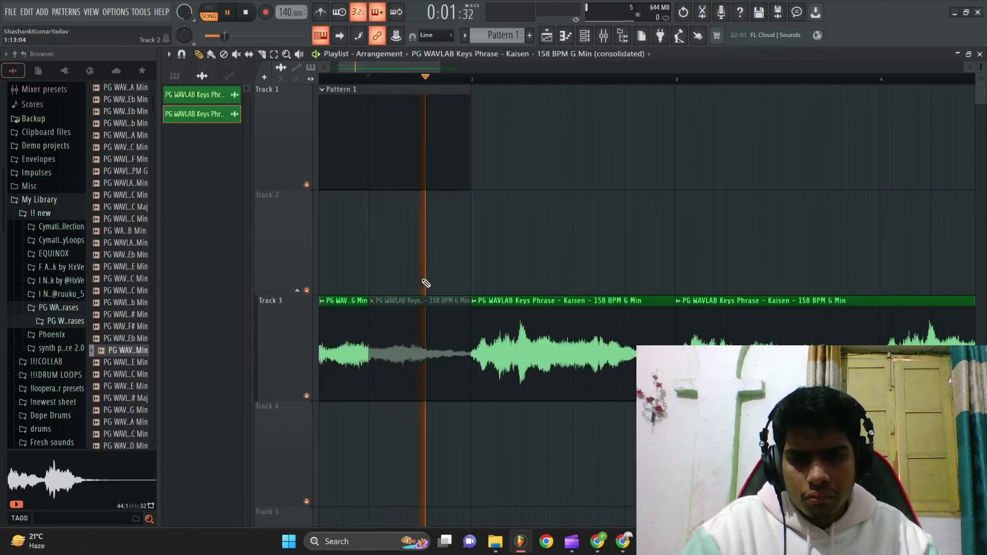
key(space)
right_click(307, 396)
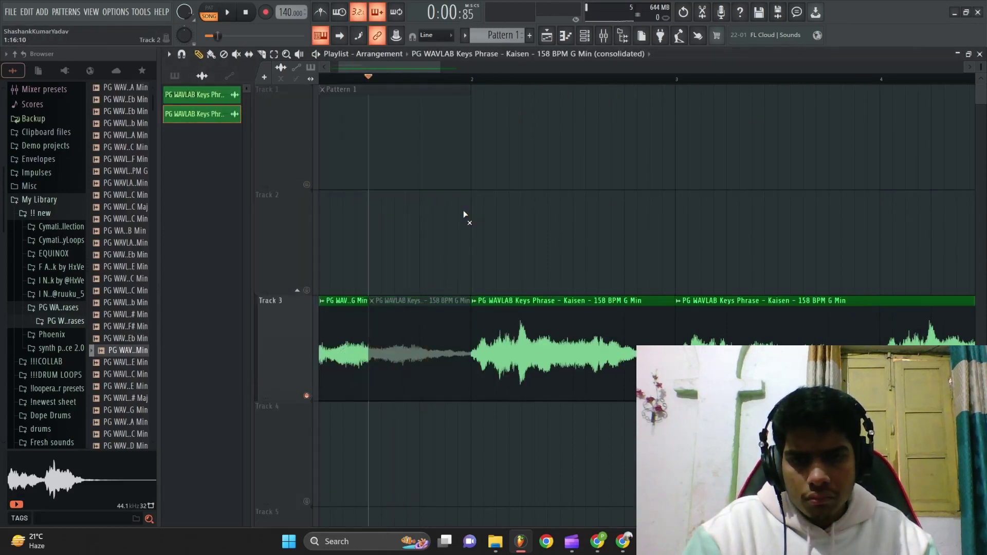
alt+right_click(432, 333)
key(space)
scroll(432, 257, down, 2)
right_click(308, 290)
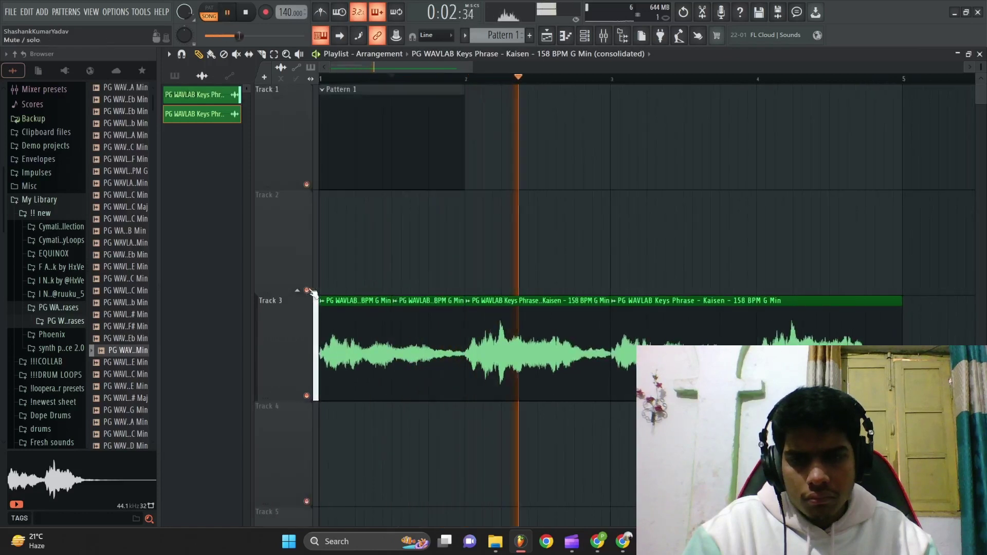
scroll(470, 226, down, 2)
key(space)
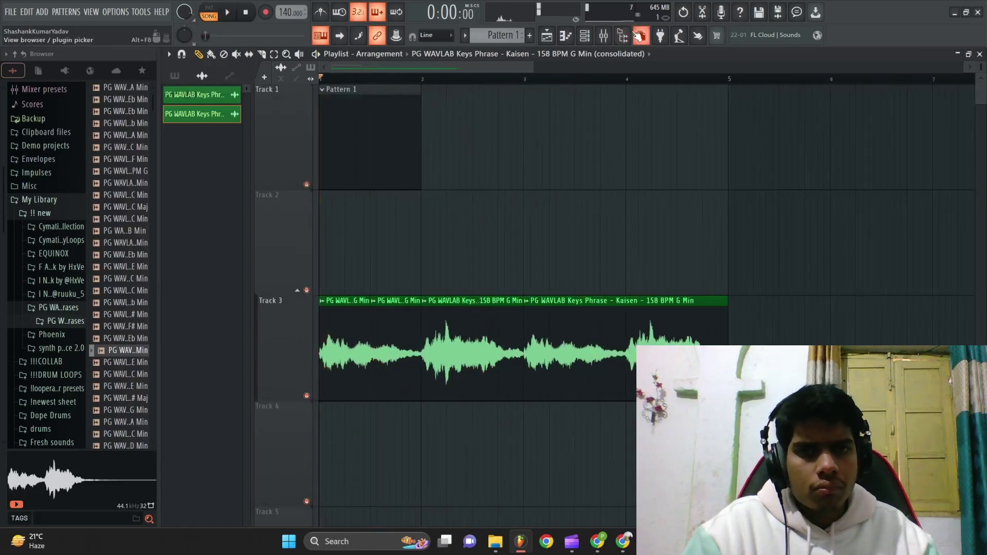
click(638, 36)
click(622, 36)
key(F6)
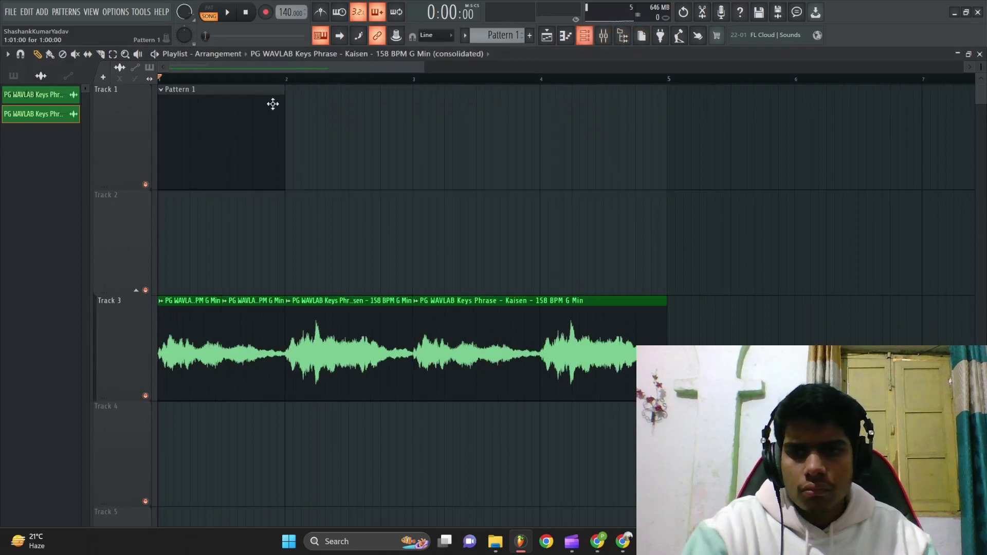
click(622, 39)
Step: Examine the effect chain and track options of the Kaisen keys mixer insert during playback
click(604, 38)
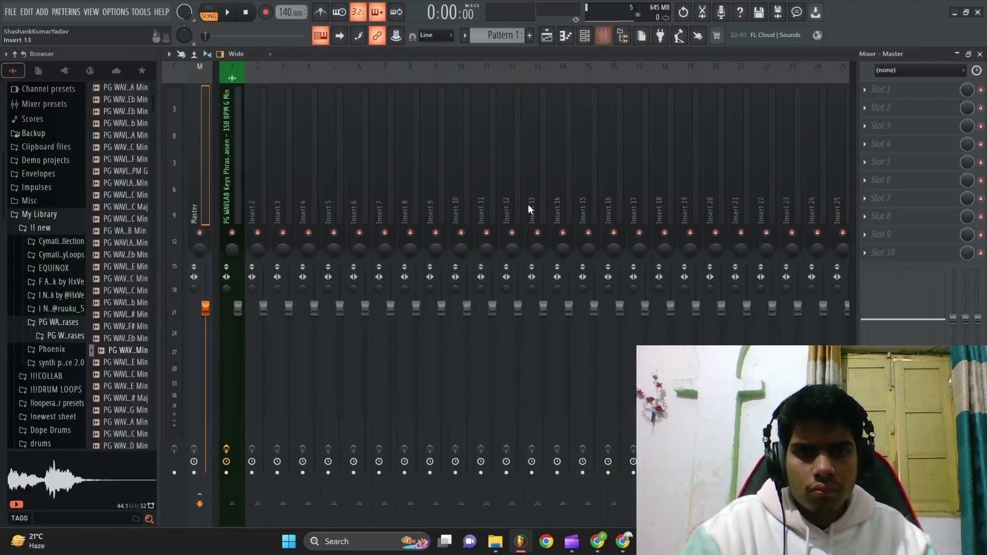
right_click(530, 205)
click(236, 198)
key(space)
right_click(236, 197)
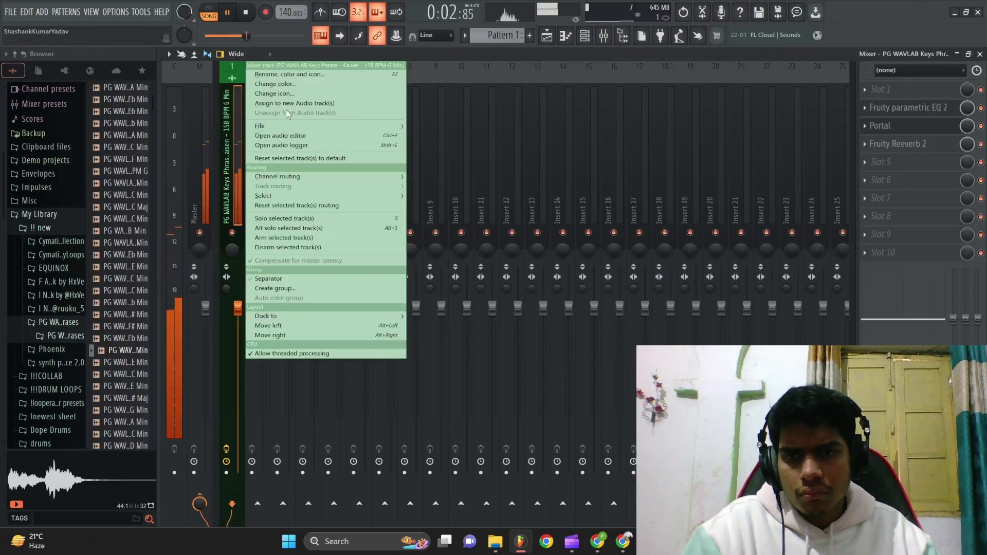
click(551, 37)
key(space)
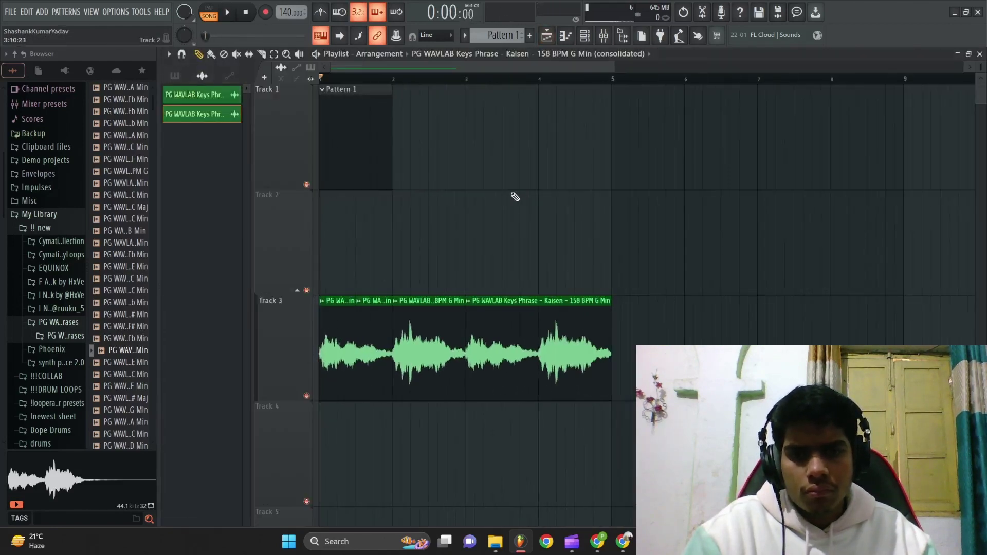
Step: Consolidate all Kaisen clips on Track 3 into one audio clip and play it
key(space)
key(space)
drag(421, 312, 606, 383)
key(ctrl+alt+c)
click(598, 432)
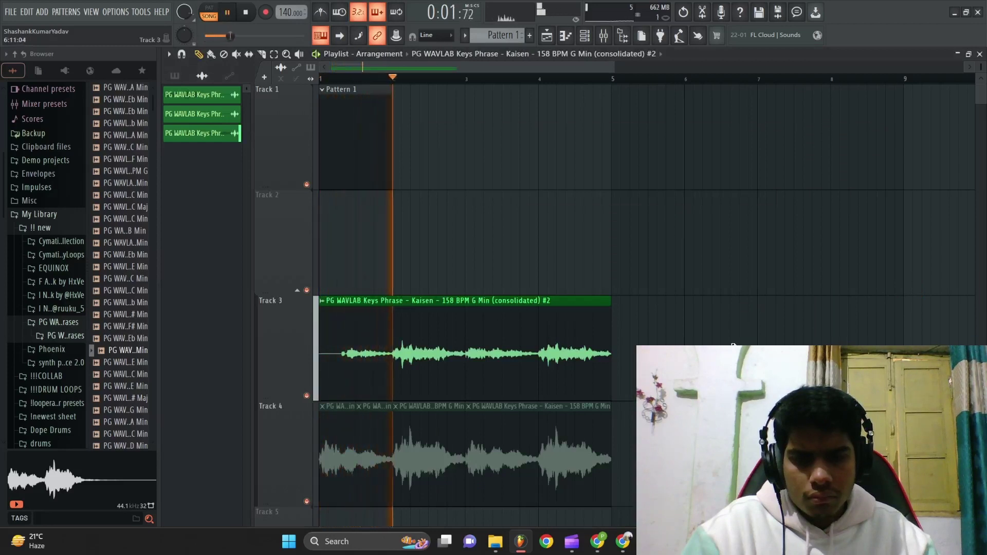
key(space)
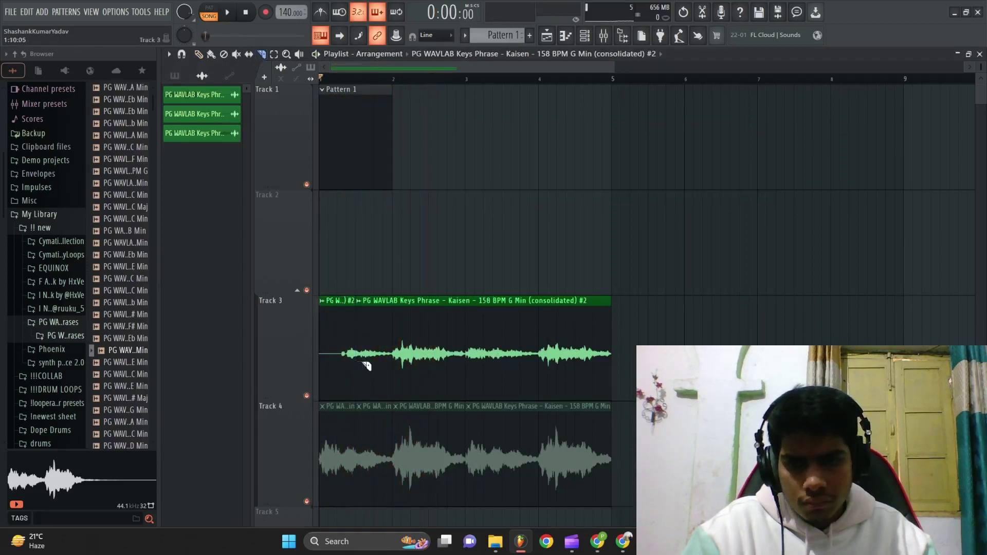
Step: Slice the consolidated clip at 1:09:00 and bar 2, and delete everything outside those two cuts
right_click(401, 251)
click(419, 271)
right_click(343, 330)
right_click(492, 334)
scroll(511, 331, up, 3)
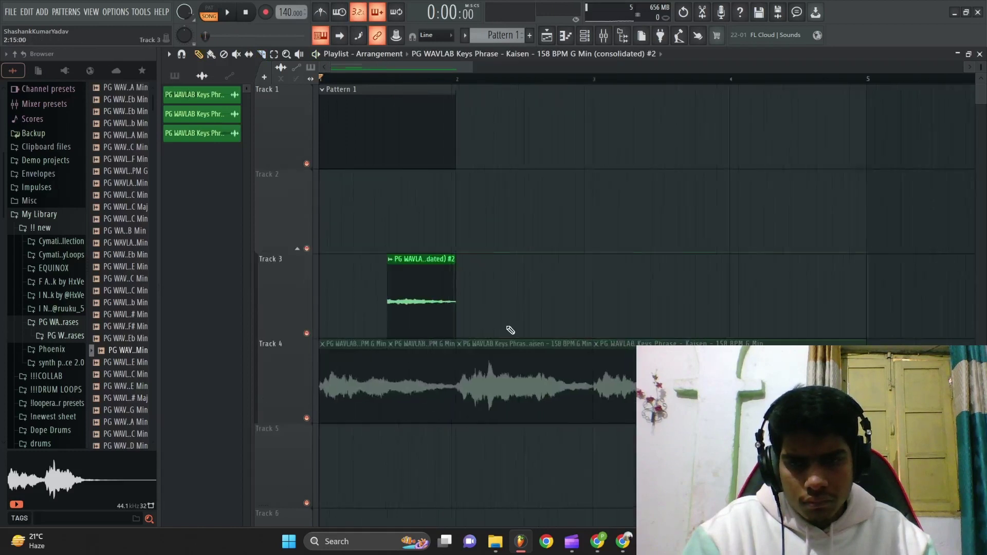
Step: Undo the accidental clip deletion and unmute all the original Kaisen clips on Track 4
scroll(494, 339, down, 2)
right_click(507, 392)
key(ctrl+z)
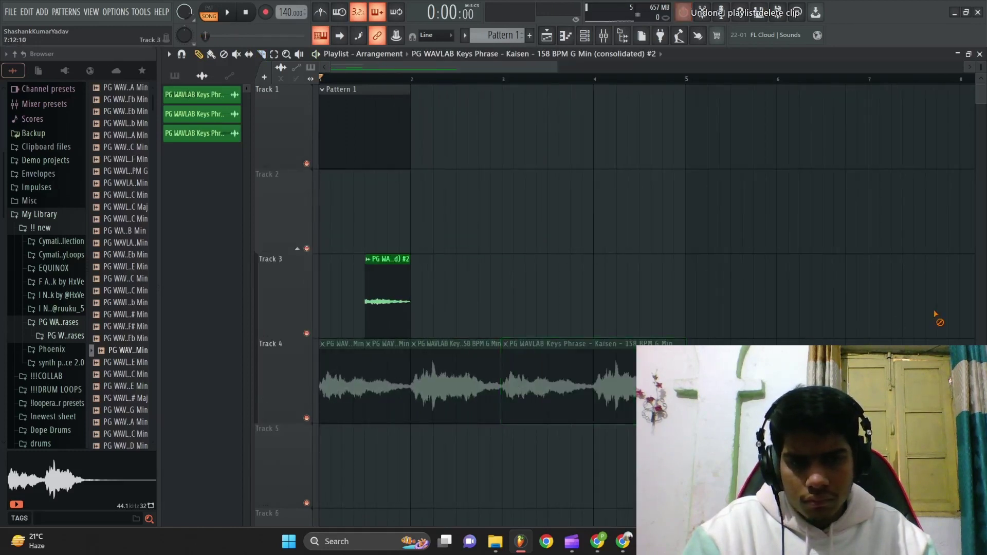
mouse_move(935, 315)
mouse_down()
mouse_move(609, 422)
mouse_move(345, 389)
mouse_up()
key(space)
scroll(349, 386, up, 4)
key(space)
Step: Try reversing the sliced piece of the consolidated clip on Track 3, and undo the reversal
double_click(413, 326)
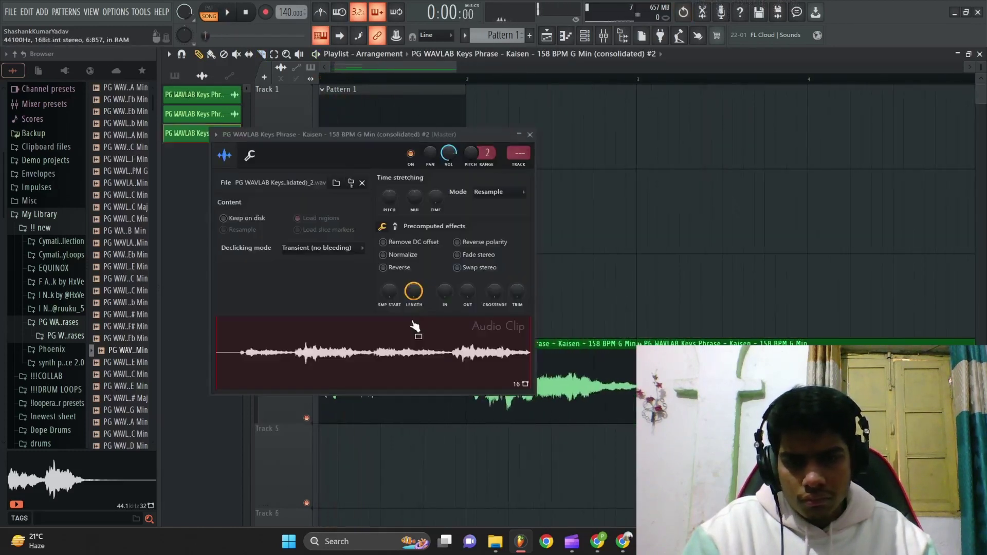
click(392, 268)
key(space)
key(Escape)
scroll(514, 252, down, 1)
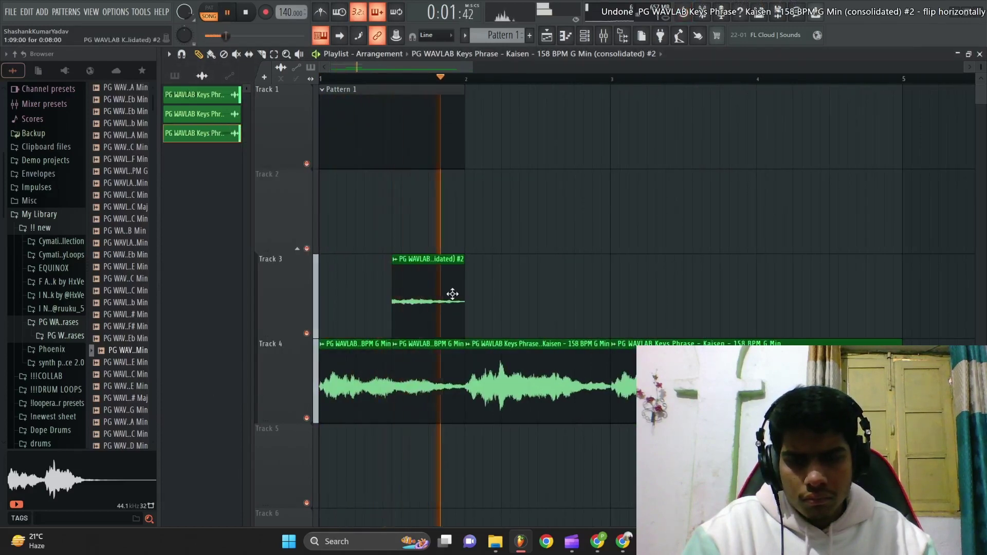
Step: Consolidate the sliced piece on Track 3 into its own separate audio clip
key(space)
ctrl+click(435, 296)
key(ctrl+alt+c)
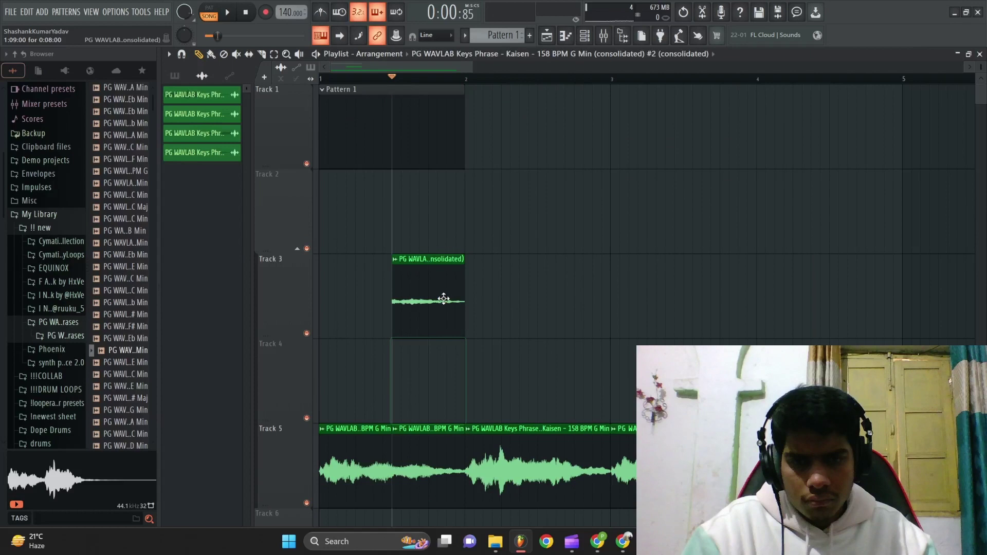
Step: Reverse the newly consolidated half-bar clip and move it down to Track 4 at 1:09:00
double_click(444, 299)
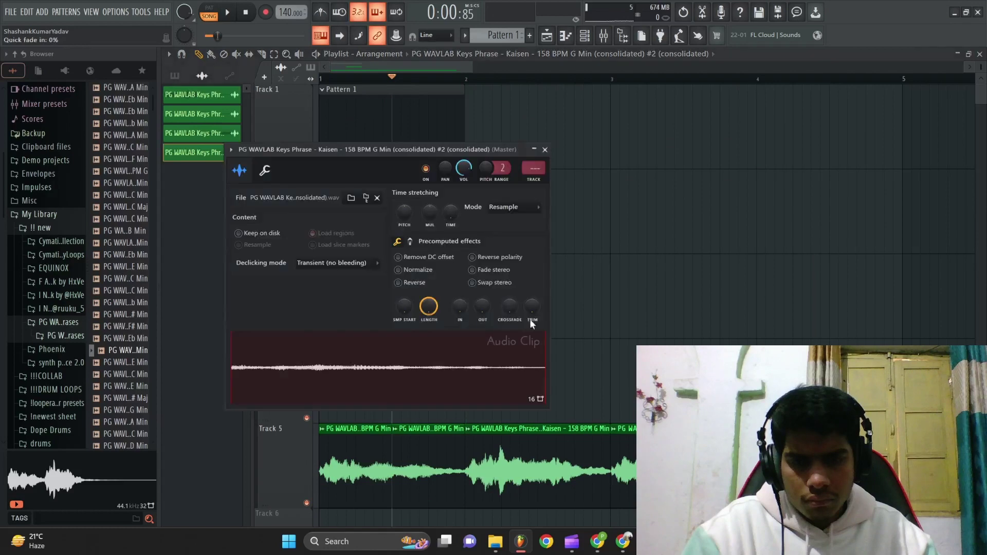
click(545, 151)
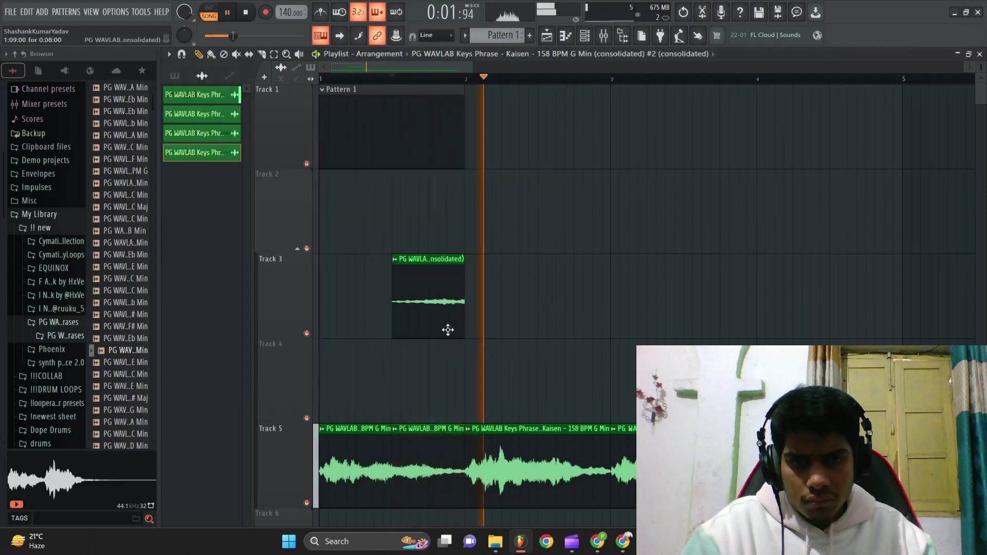
drag(447, 329, 425, 407)
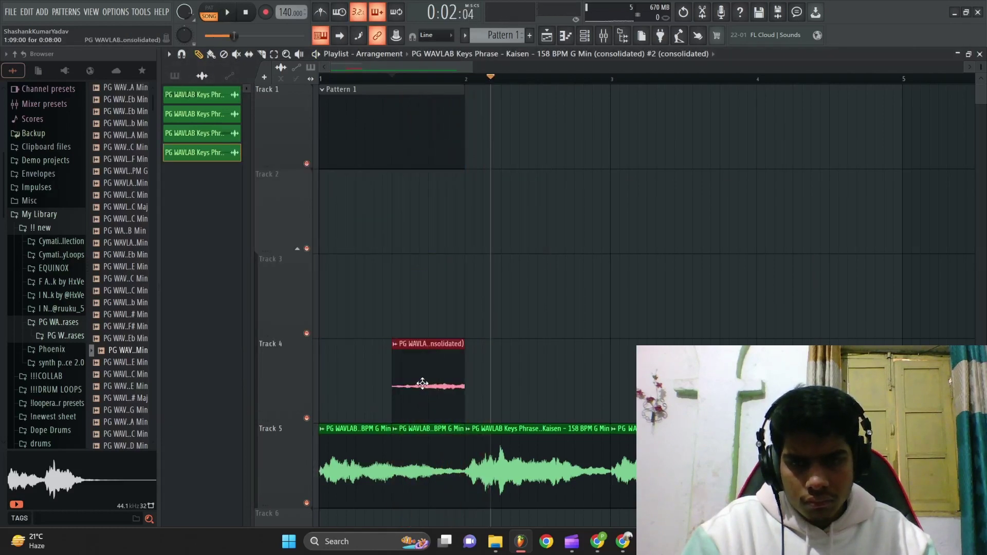
Step: Normalize the reversed clip and set its channel volume to 43%
double_click(422, 384)
key(space)
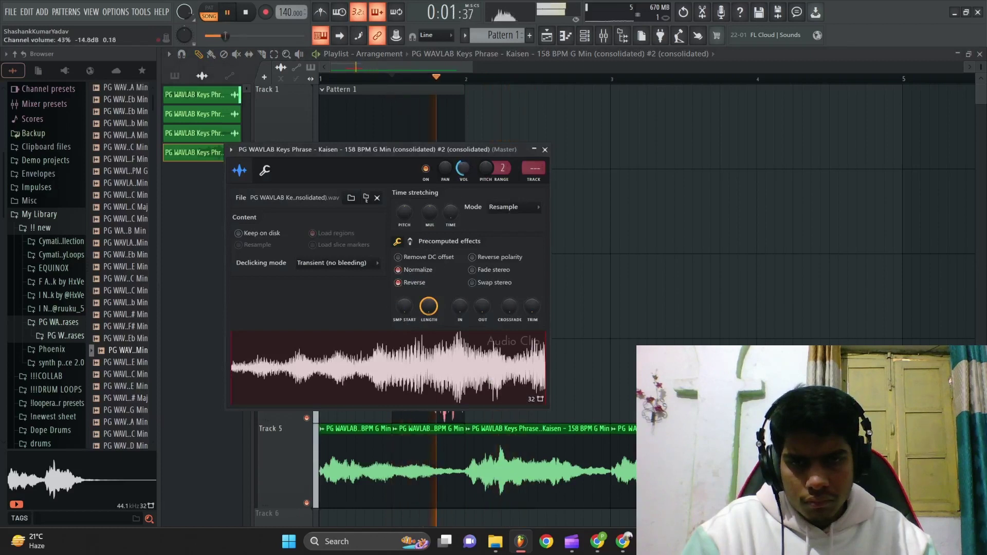
click(545, 150)
key(space)
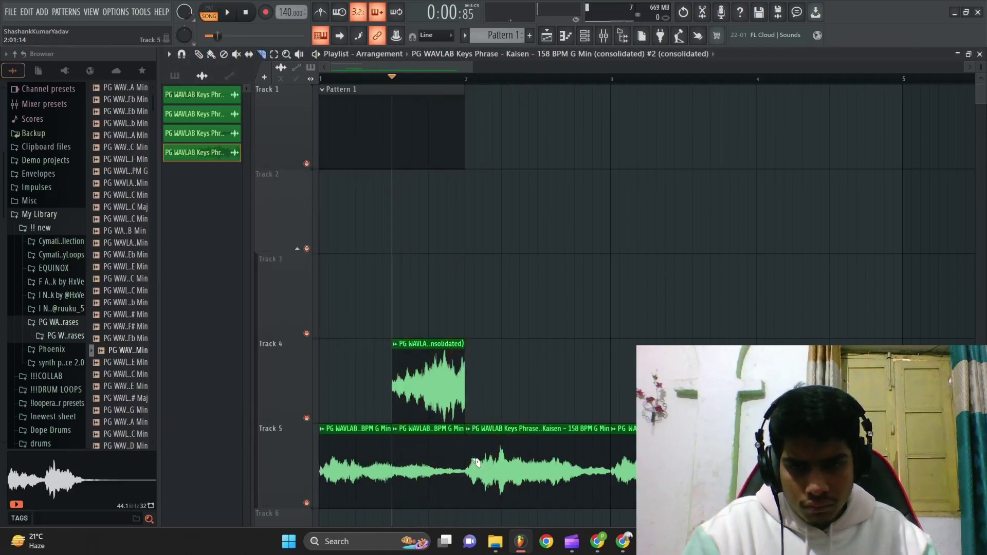
Step: Delete the original Kaisen piece between 1:09:00 and bar 2 on Track 5 and play the result
right_click(519, 263)
click(536, 281)
right_click(421, 464)
key(space)
scroll(378, 417, down, 3)
key(space)
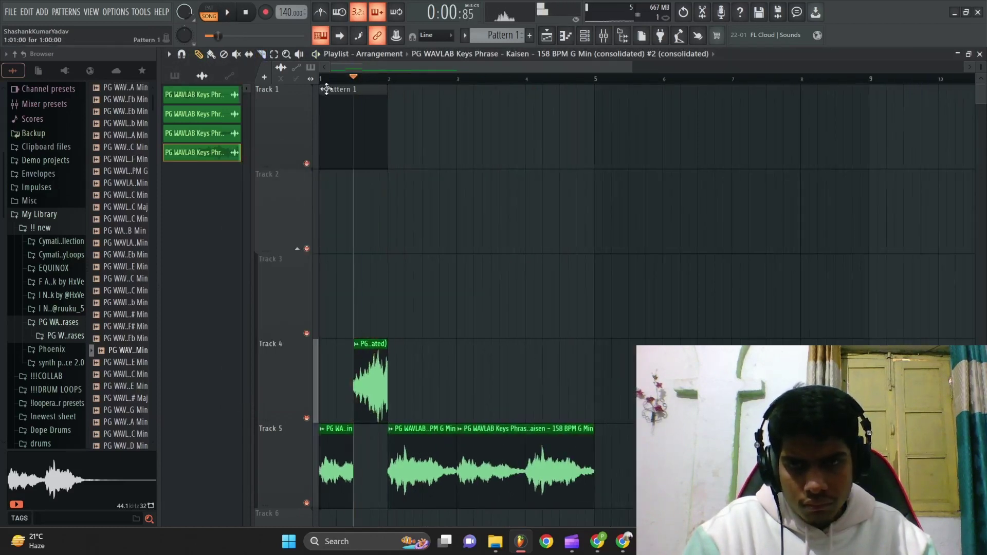
Step: Play from bar 1 and move the reversed clip into the gap at 1:09:00 on Track 5
click(320, 79)
key(space)
scroll(437, 228, up, 3)
drag(442, 325, 414, 411)
key(space)
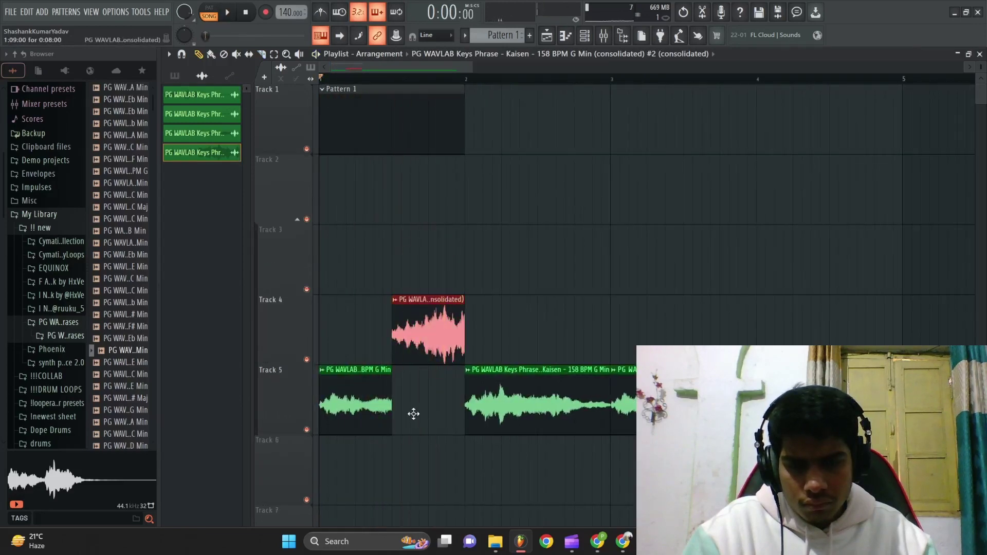
Step: Set the reversed clip's time-stretching mode to Auto and raise its pitch
double_click(414, 414)
click(513, 207)
click(501, 225)
key(space)
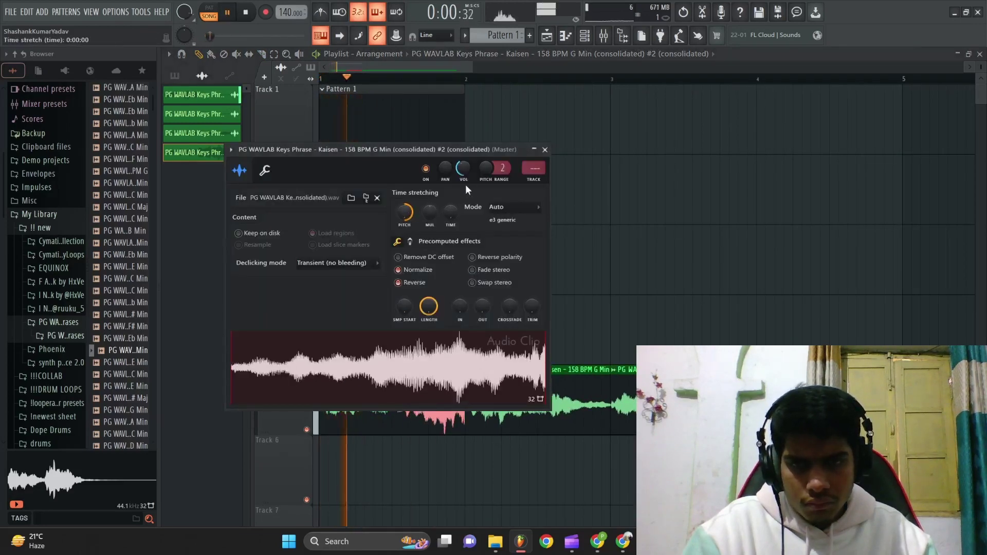
key(Escape)
Step: Delete the Kaisen clip starting at bar 3 and duplicate the first two bars of Track 5 in its place
scroll(582, 298, down, 2)
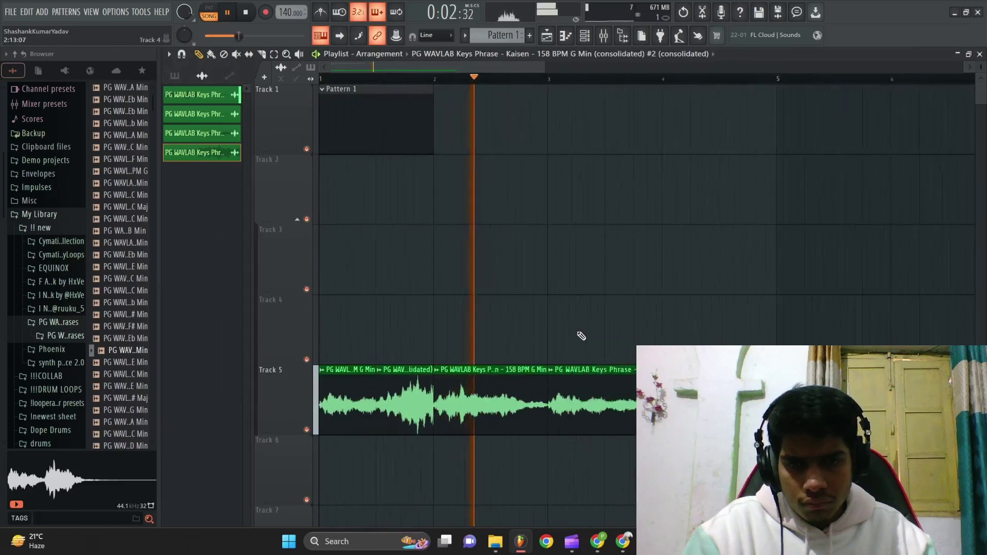
right_click(587, 420)
scroll(588, 427, down, 1)
drag(540, 411, 308, 404)
key(ctrl+b)
scroll(608, 384, up, 2)
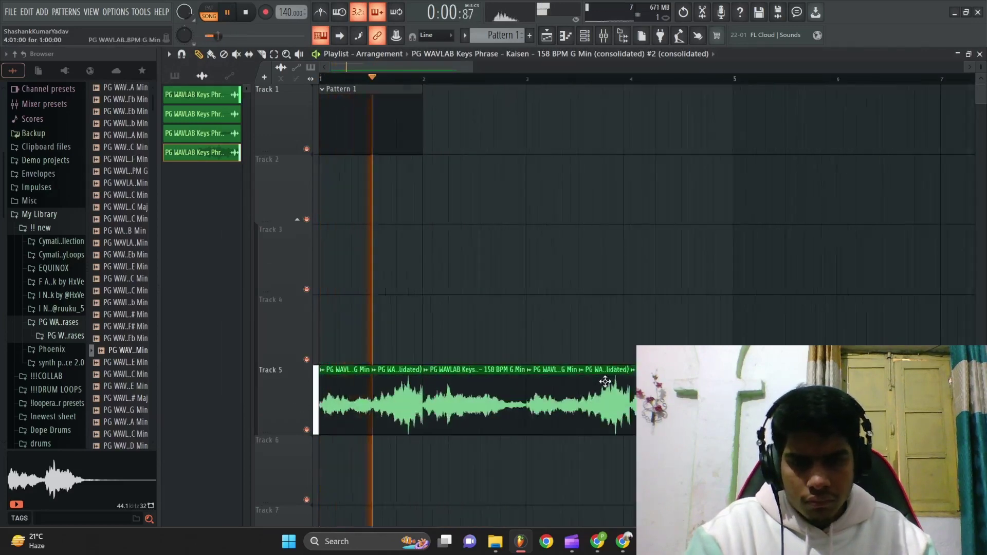
Step: Try consolidating the whole four-bar arrangement on Track 5 into one WAV audio clip
scroll(608, 384, down, 1)
drag(745, 386, 140, 377)
key(ctrl+r)
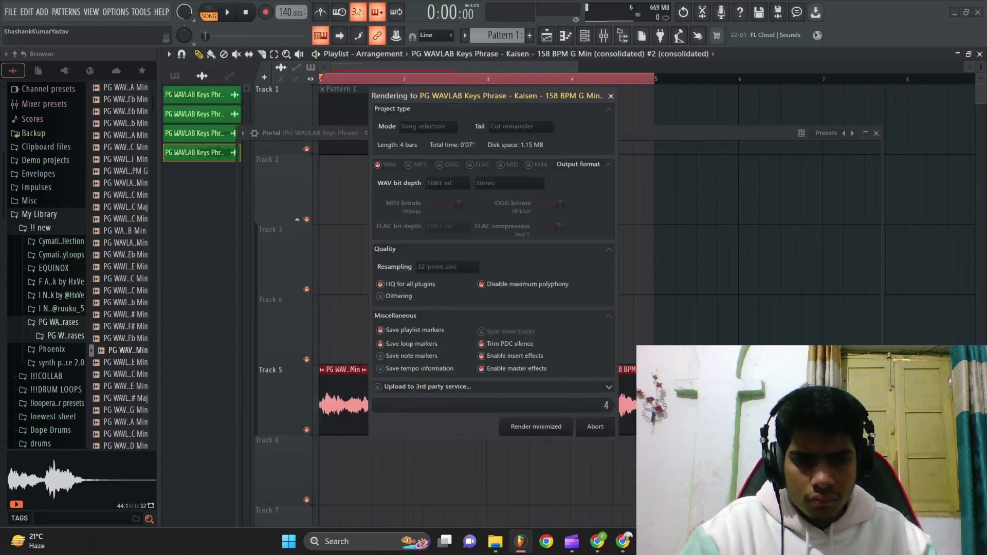
key(Delete)
key(space)
scroll(444, 344, down, 3)
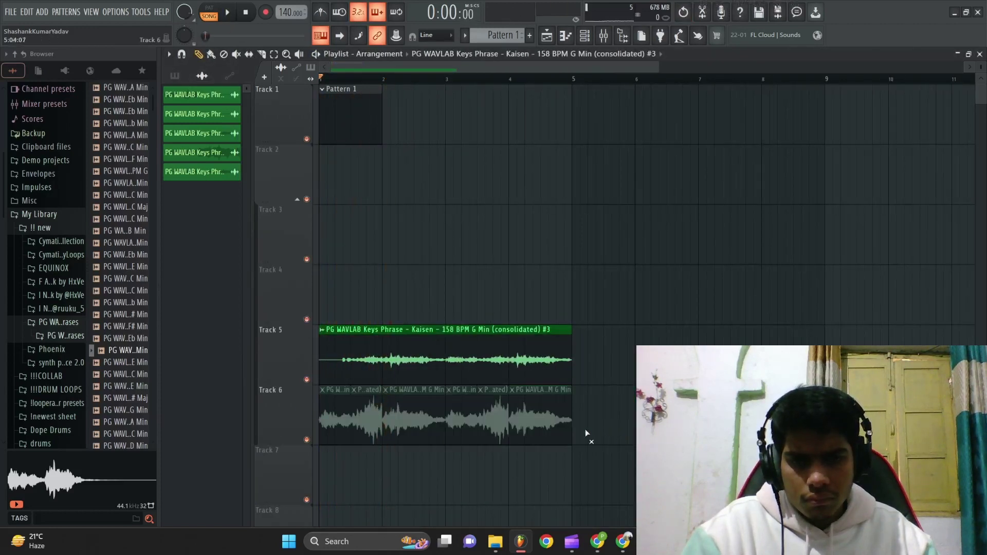
Step: Unmute the original chopped clips on Track 6 and delete the four-bar consolidated clip from Track 5
drag(586, 434, 410, 408)
key(space)
key(space)
right_click(327, 360)
scroll(510, 346, down, 1)
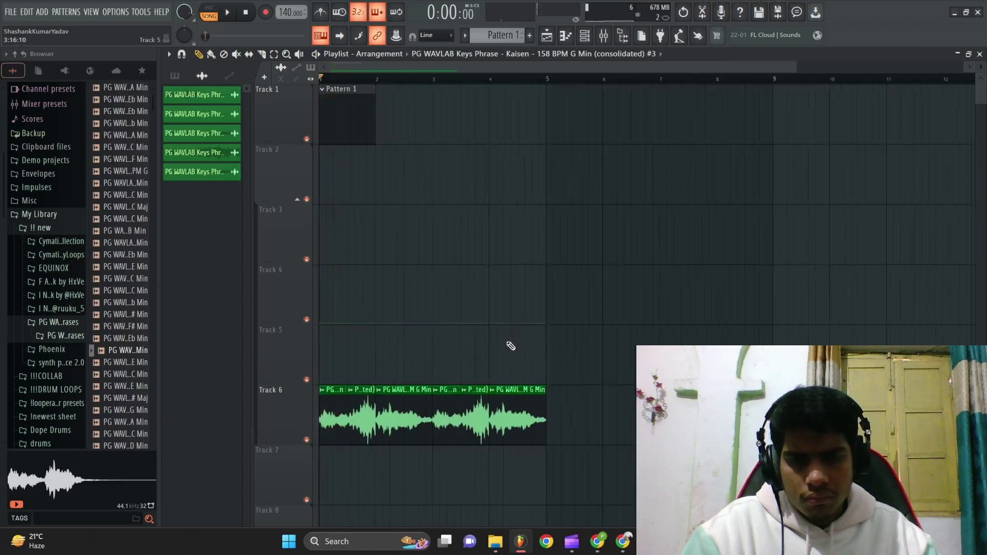
Step: Move all the chopped Kaisen clips up to Track 2, starting at bar 1
scroll(511, 346, down, 2)
key(ctrl+a)
drag(329, 412, 314, 166)
key(space)
ctrl+right_click(379, 163)
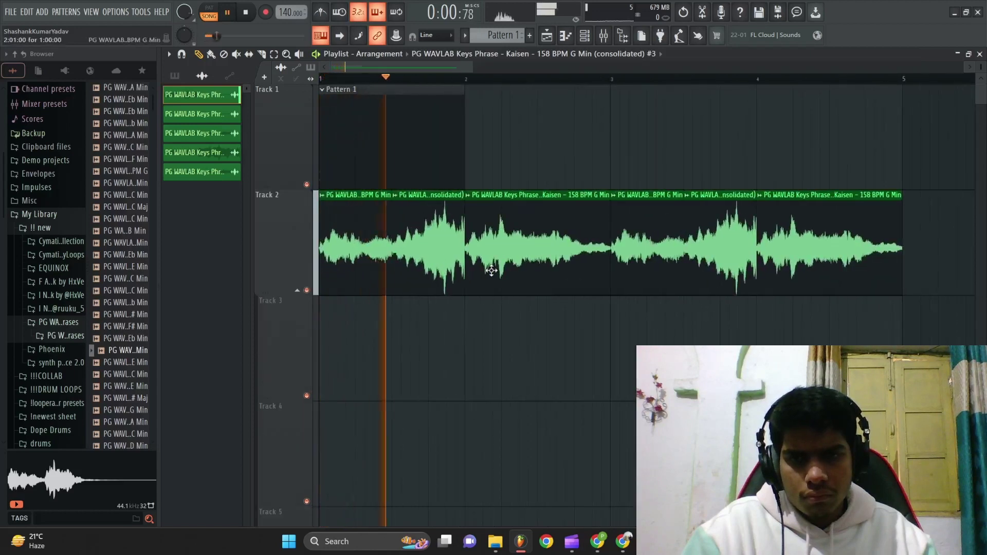
Step: Move the empty Pattern 1 clip to Track 3 and delete it from the playlist
scroll(483, 169, down, 1)
drag(482, 154, 379, 368)
key(ctrl+d)
scroll(383, 365, down, 3)
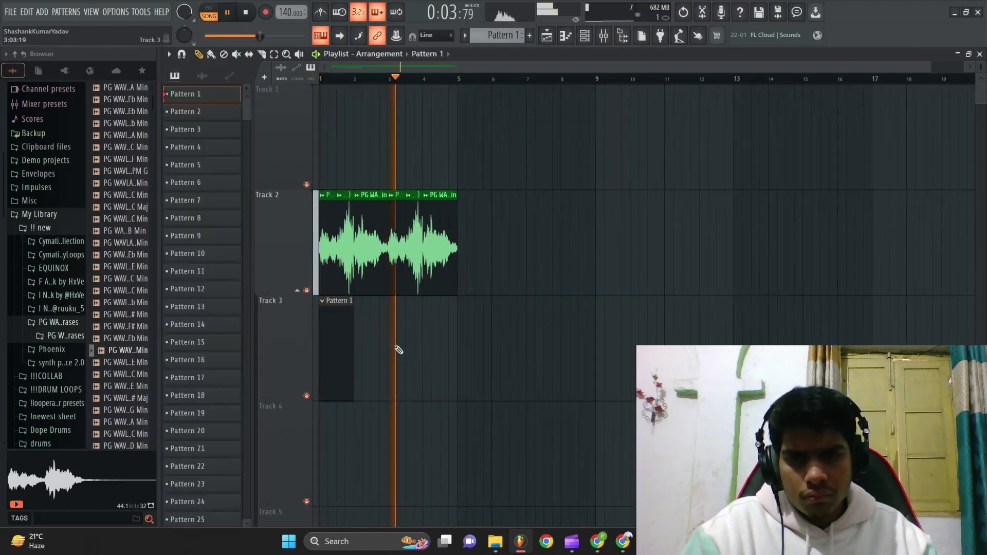
key(space)
right_click(348, 334)
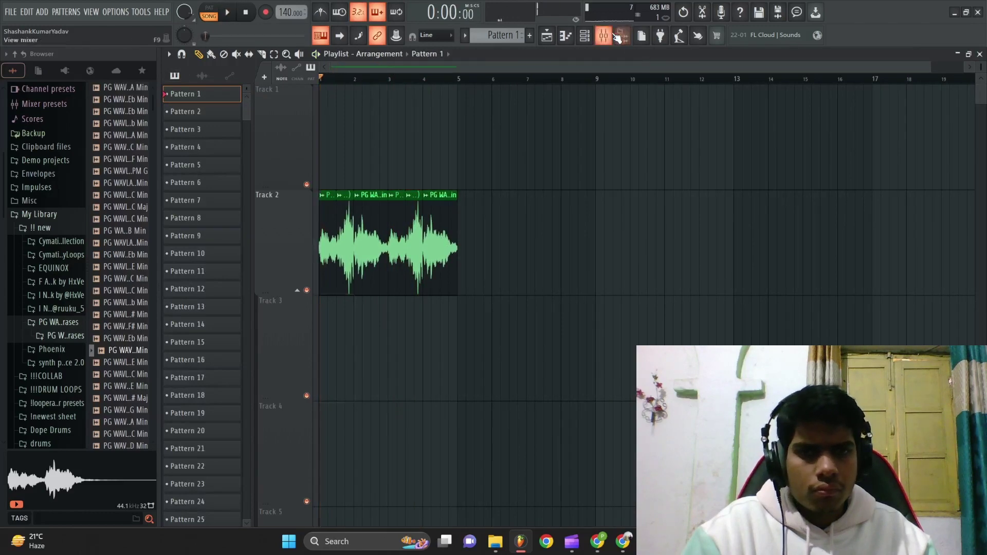
Step: Load Edison on the Master track's second effect slot in the mixer
click(616, 35)
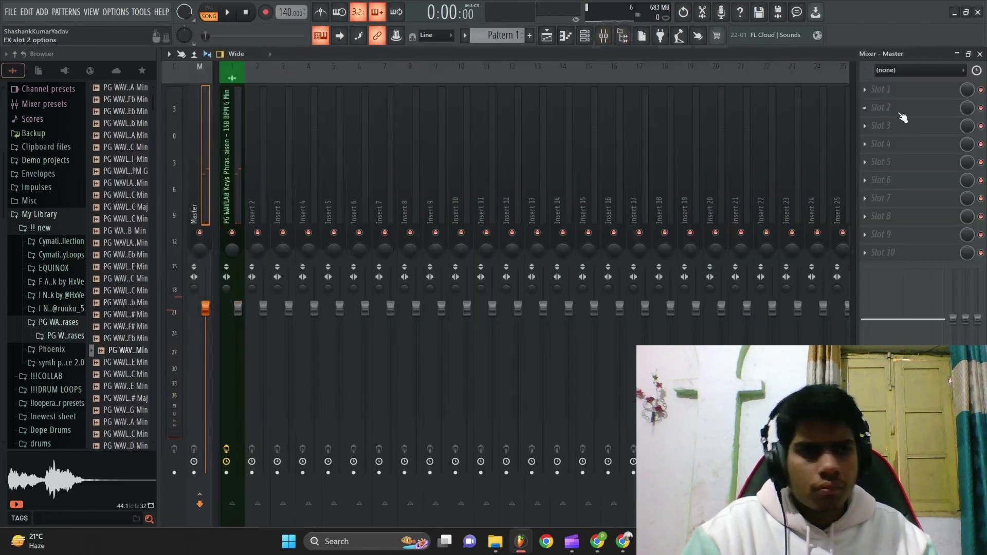
click(873, 107)
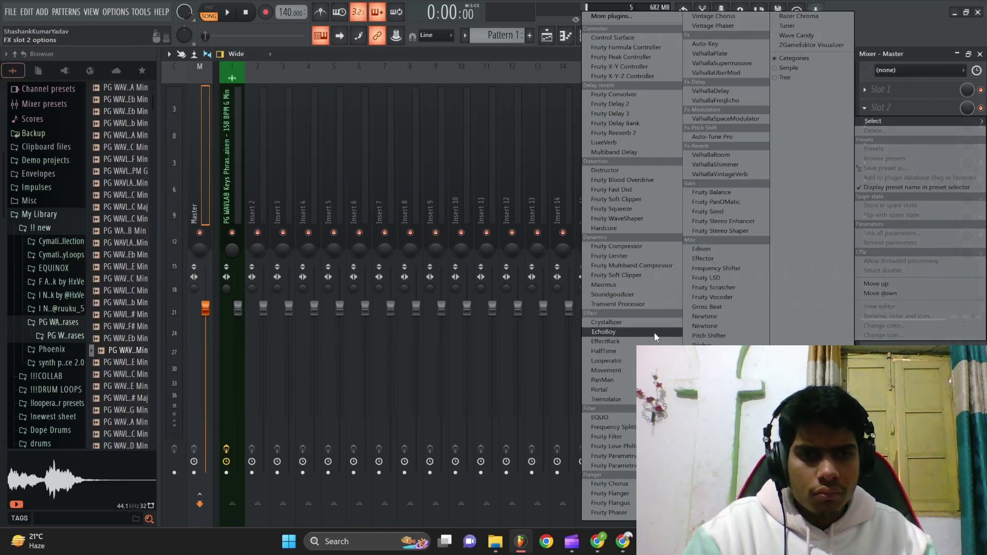
click(702, 249)
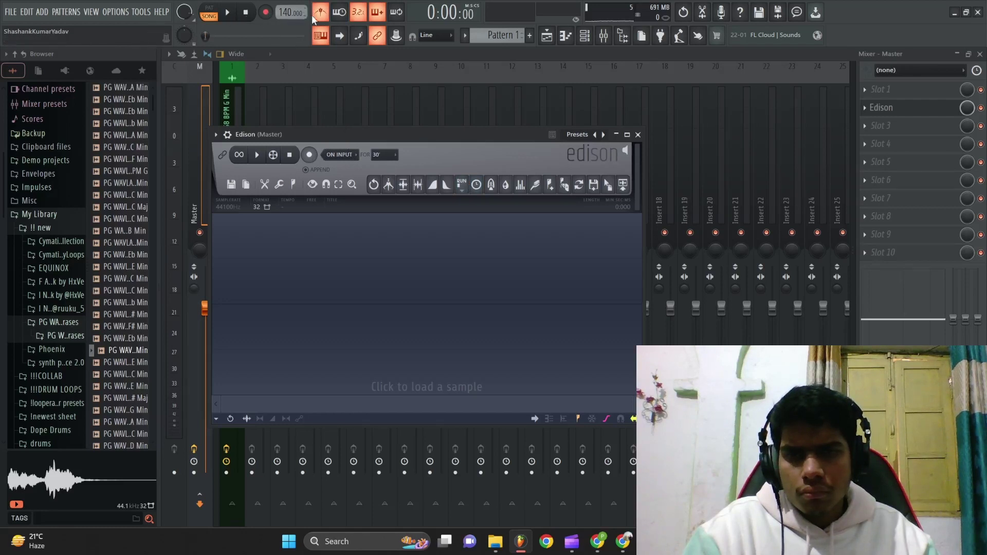
click(230, 13)
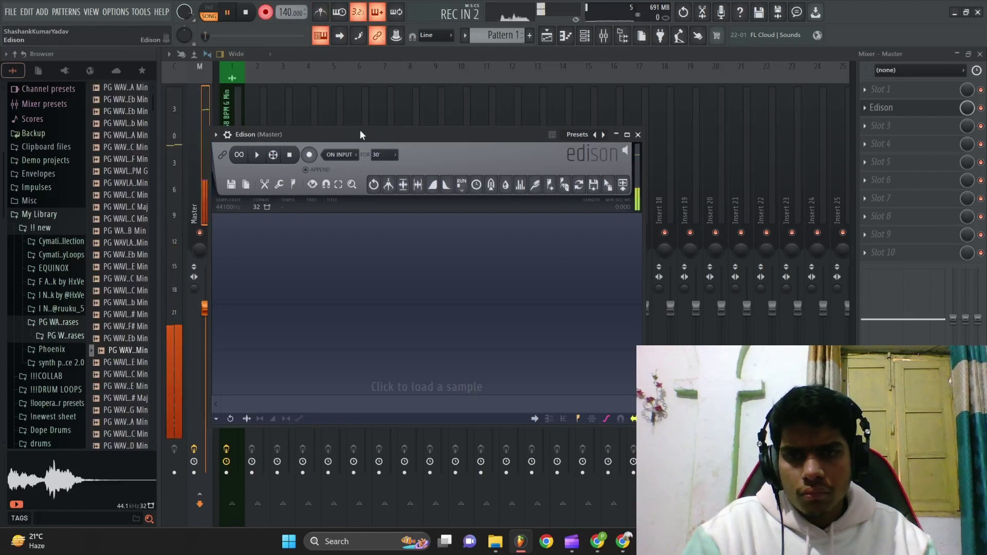
drag(363, 133, 384, 128)
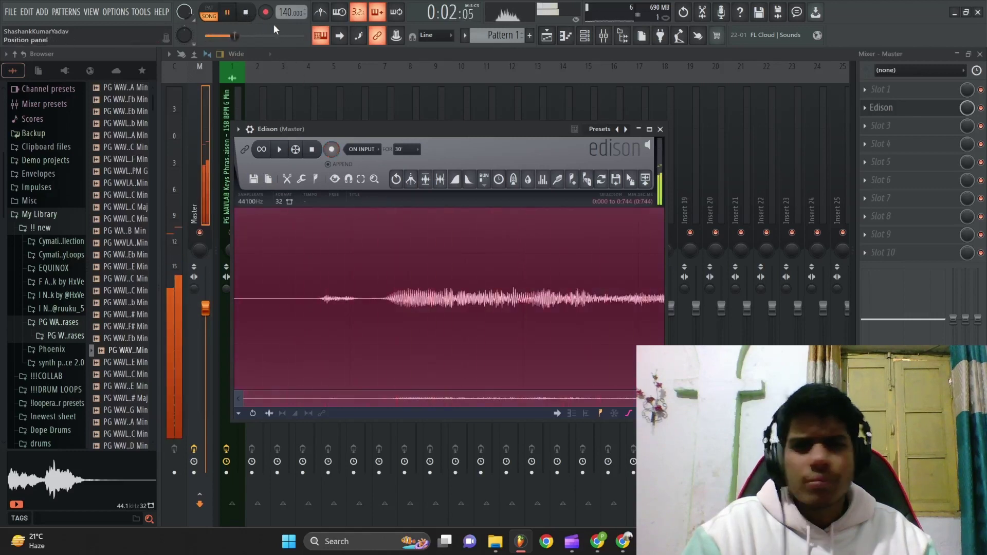
click(248, 10)
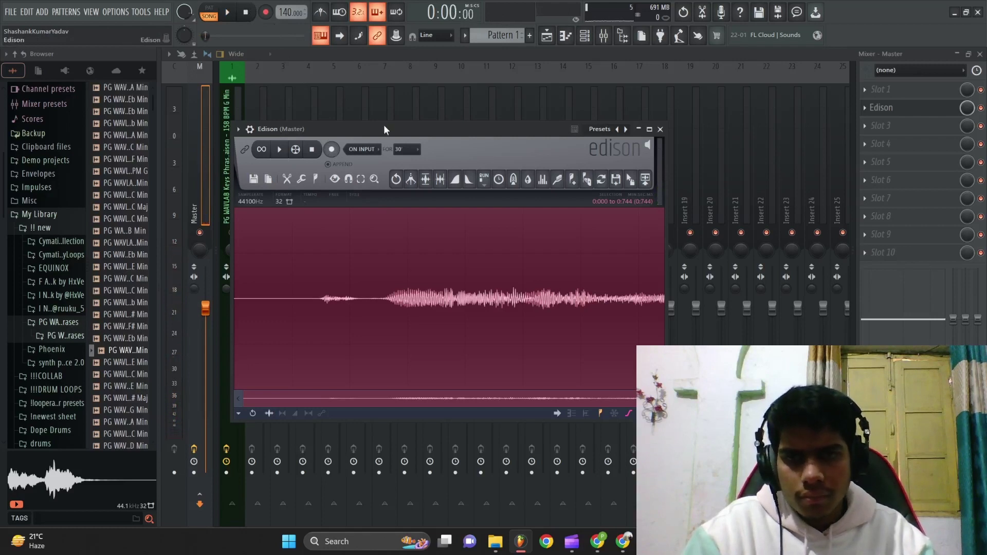
key(Delete)
Step: Record the full playback of the chopped four-bar melody into Edison
click(335, 149)
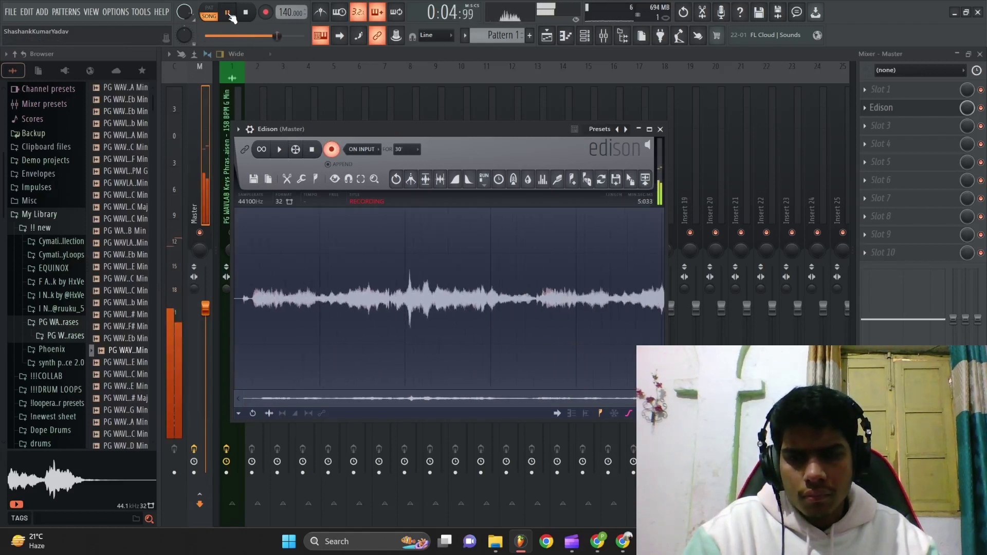
click(246, 13)
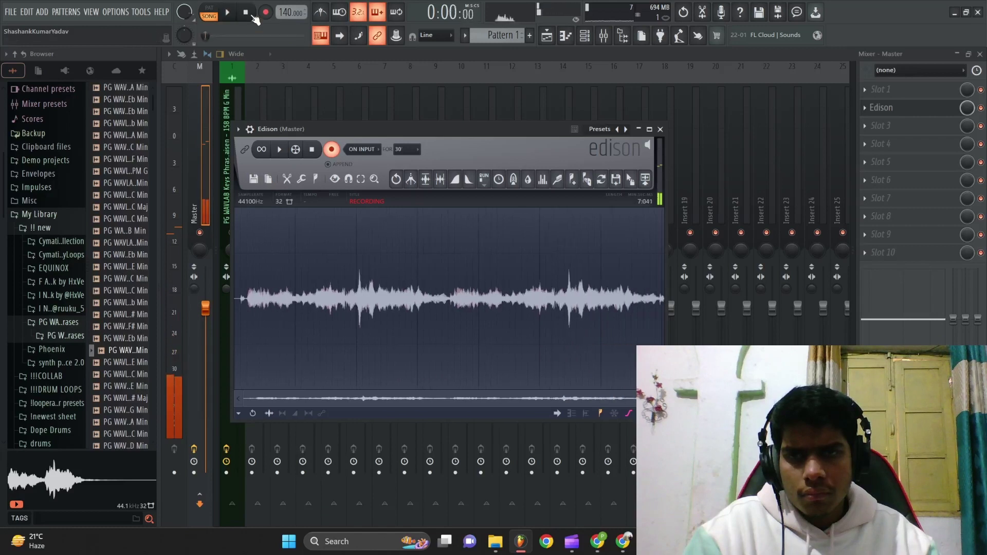
click(337, 149)
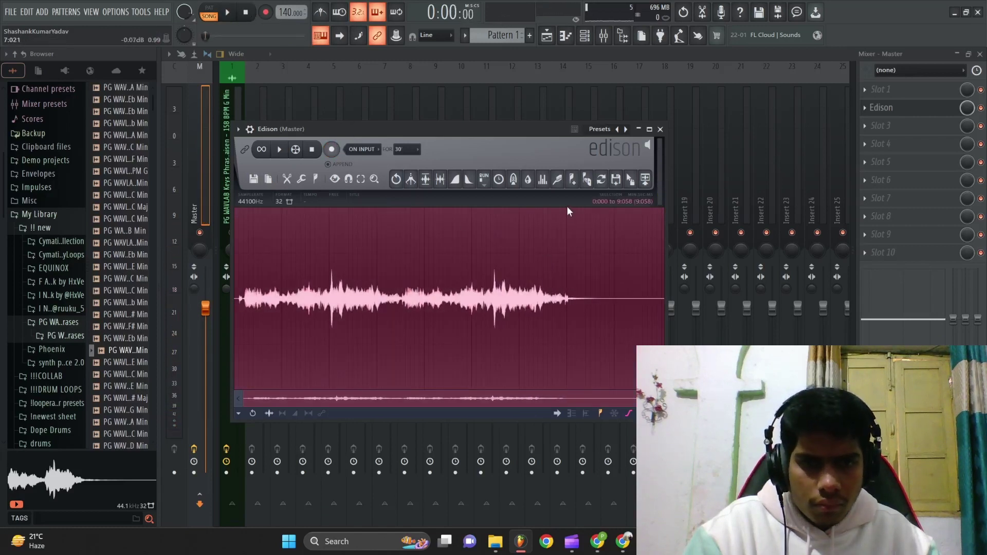
Step: Delete the silent tail after the melody in the Edison recording
drag(568, 211, 713, 232)
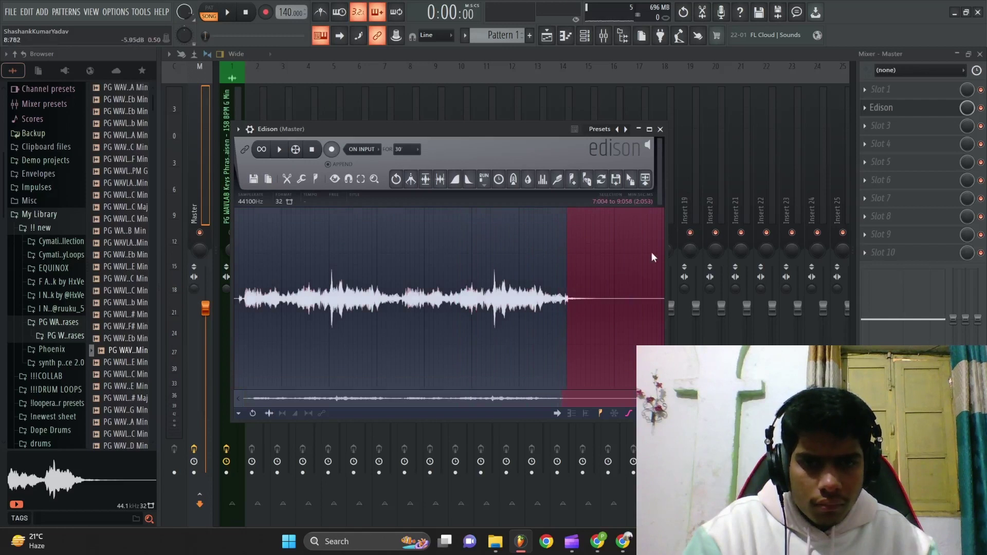
scroll(557, 253, up, 3)
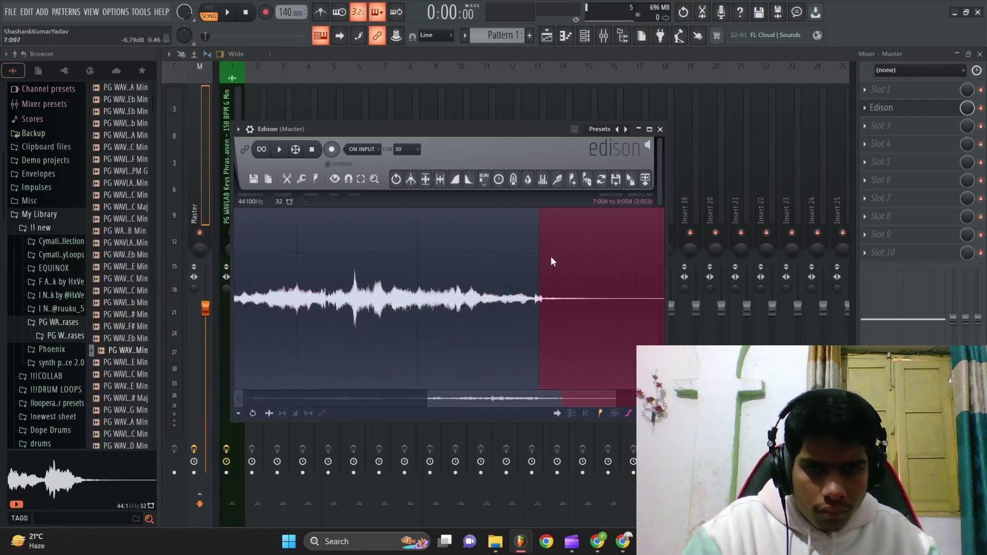
key(Delete)
right_click(551, 259)
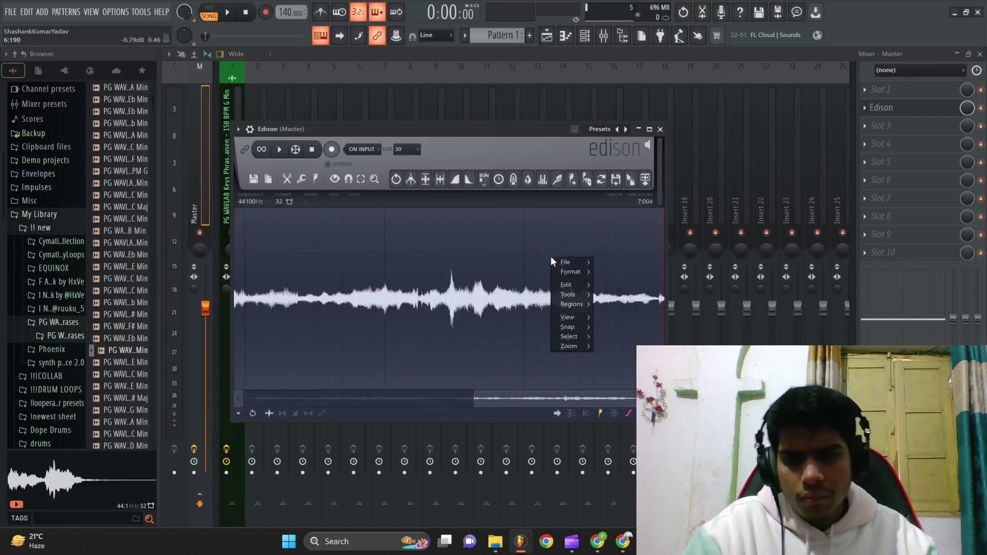
click(483, 233)
scroll(492, 241, down, 4)
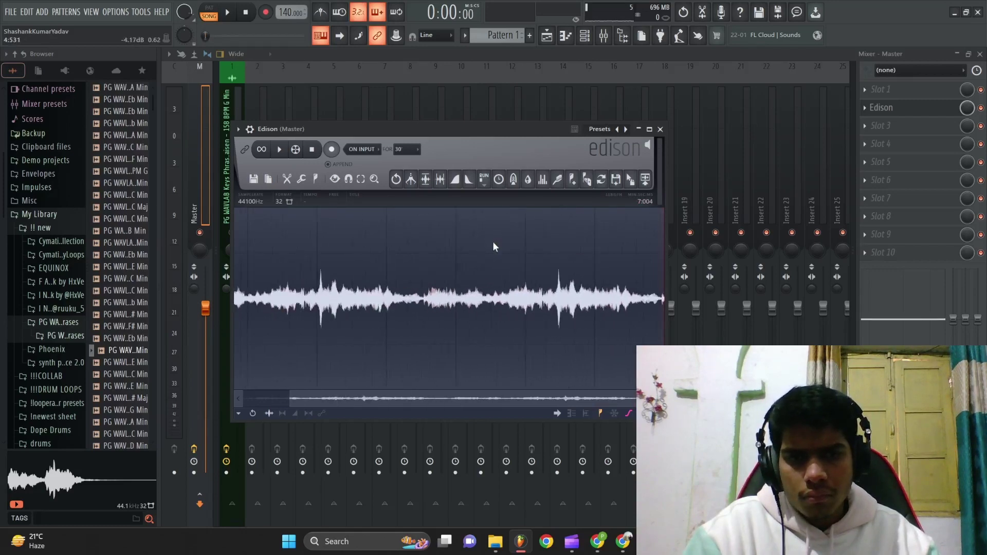
Step: Place the Edison recording on Track 1 at bar 1 and slip its audio past the opening silence
drag(616, 180, 469, 119)
scroll(534, 149, up, 4)
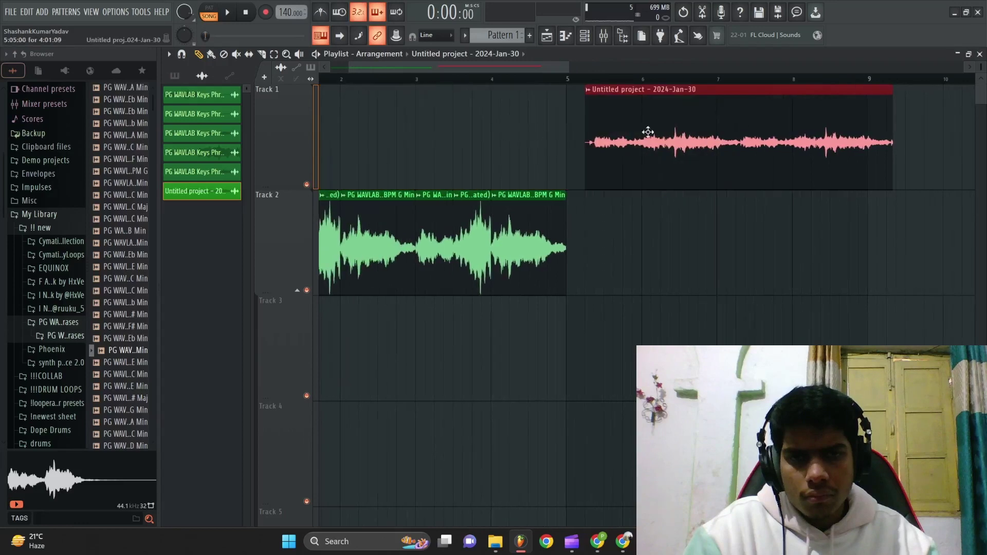
drag(648, 134, 179, 133)
scroll(313, 146, up, 5)
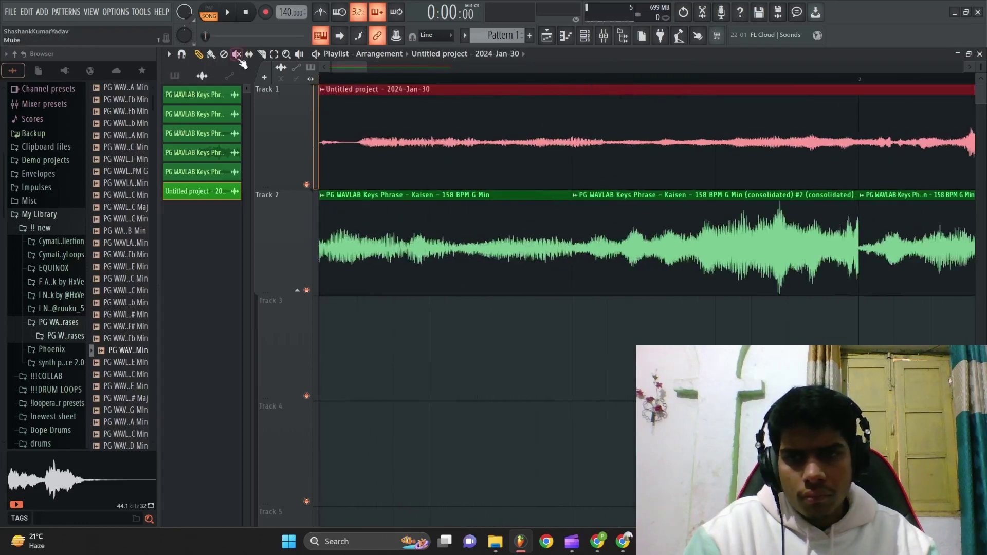
drag(423, 152, 390, 149)
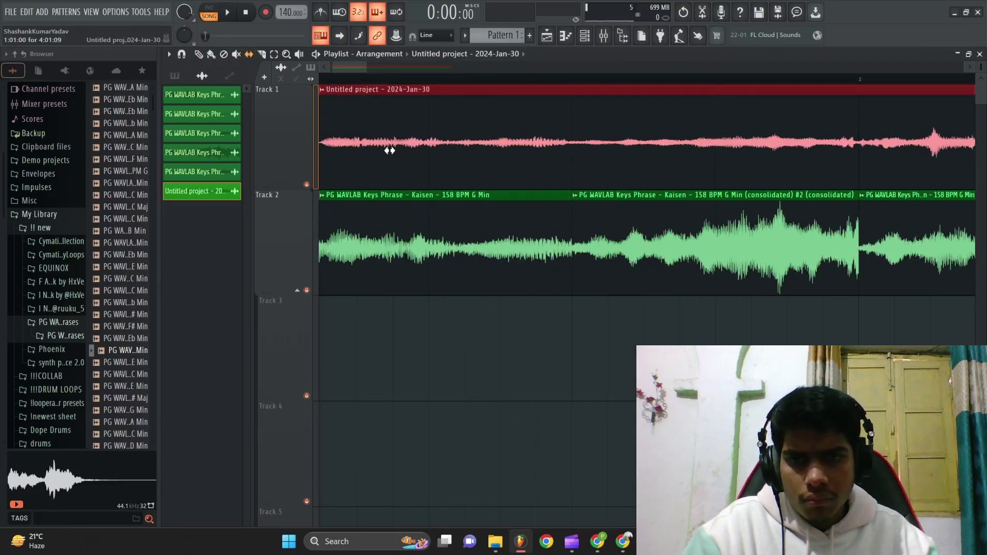
Step: Delete all the original chopped Kaisen clips from Track 2 while checking playback of the new recording
key(space)
scroll(381, 152, down, 2)
key(space)
key(space)
scroll(383, 170, down, 2)
right_click(390, 240)
scroll(391, 240, down, 5)
key(space)
right_click(360, 240)
key(space)
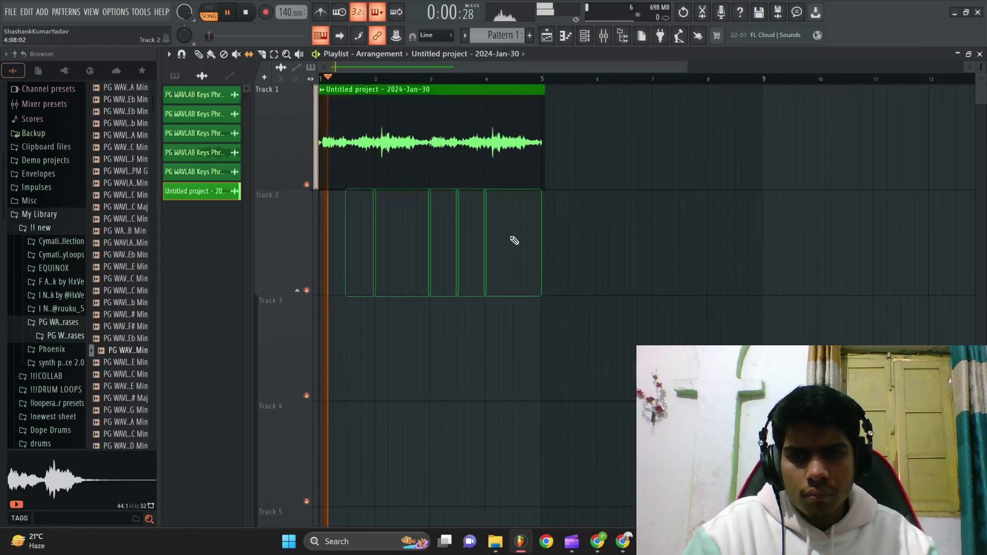
scroll(355, 225, up, 1)
right_click(349, 223)
click(347, 231)
Step: Try to slip the Track 1 recording so its audio ends at bar 5
scroll(608, 171, up, 5)
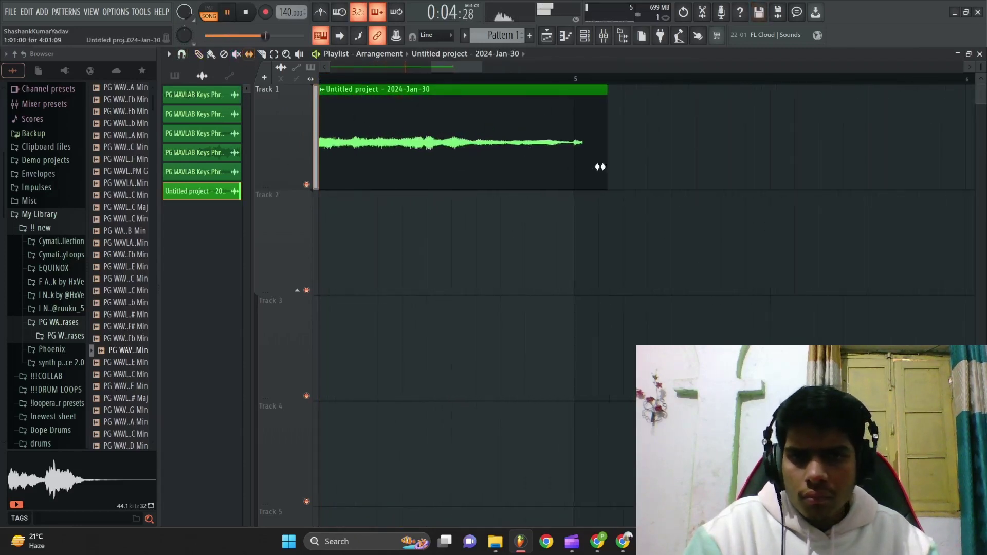
drag(600, 166, 598, 167)
scroll(597, 168, down, 5)
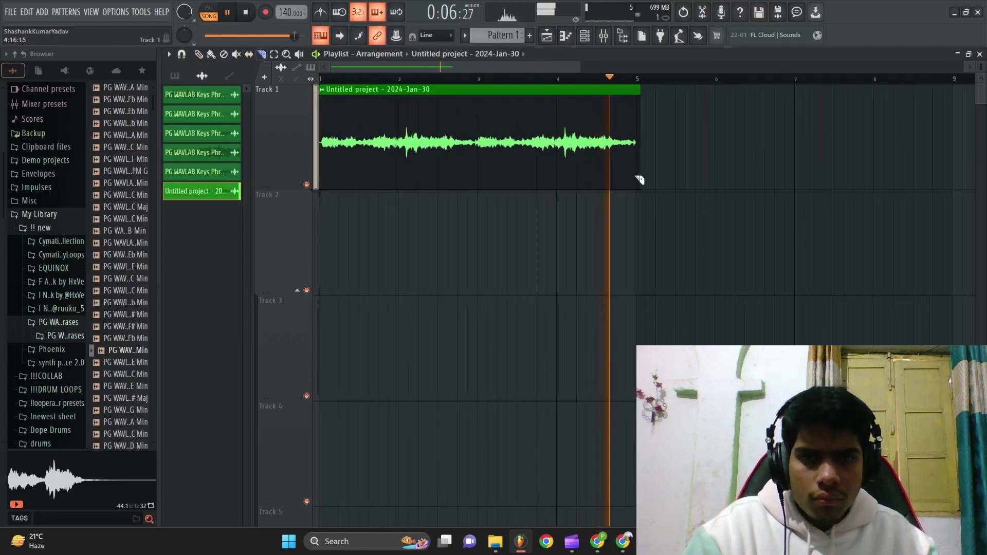
key(space)
key(space)
scroll(329, 129, up, 5)
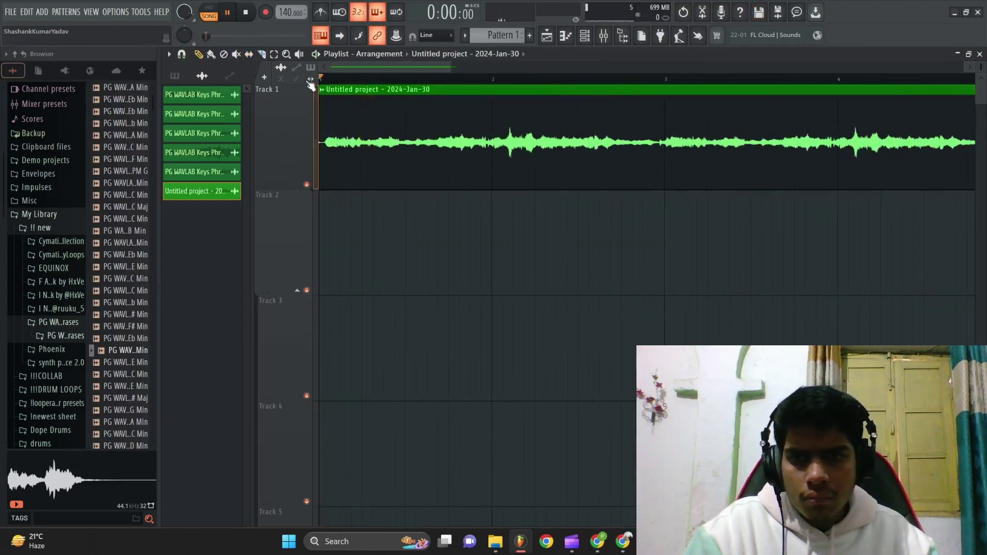
key(space)
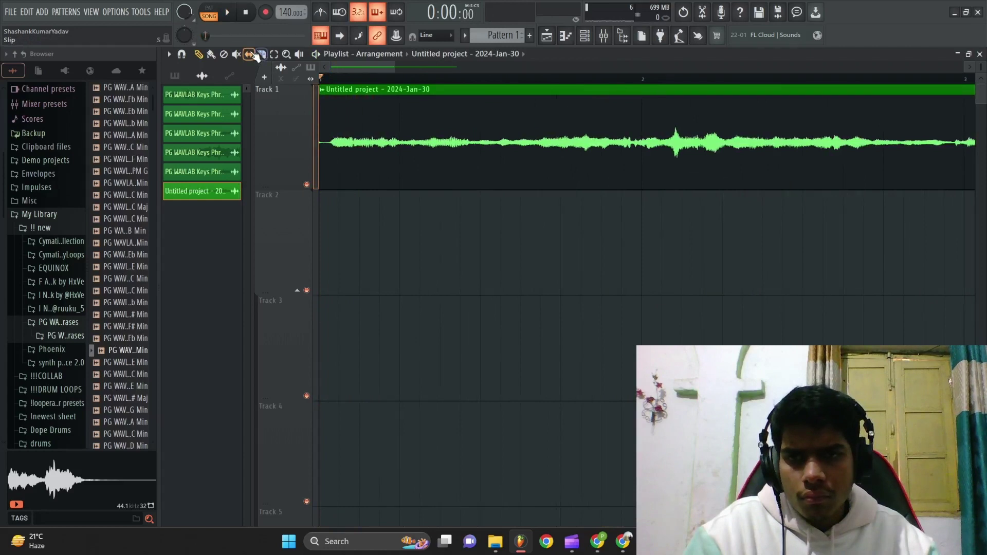
Step: Slip the Track 1 recording so its audio starts exactly at bar 1, and keep the clip four bars long
drag(351, 149, 342, 148)
scroll(361, 155, down, 3)
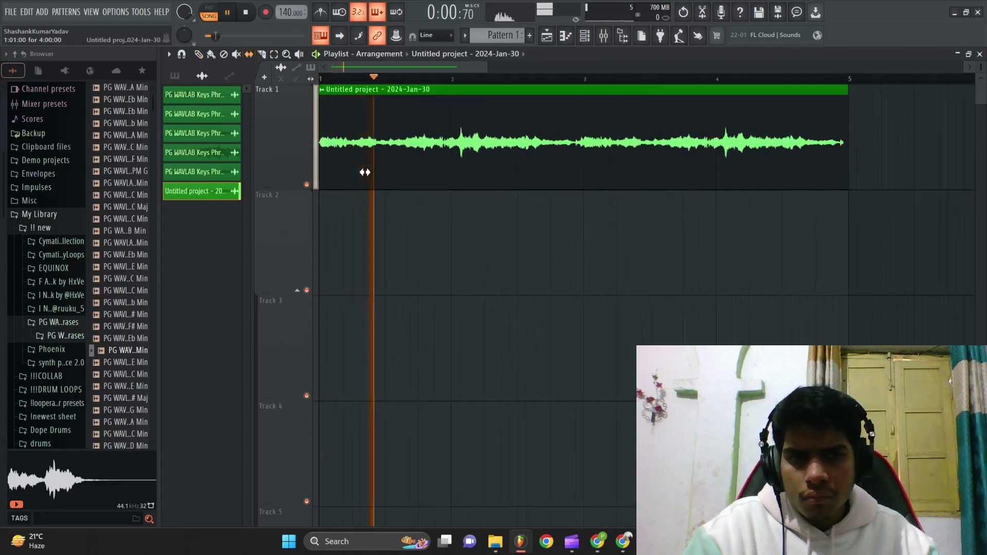
scroll(365, 171, down, 3)
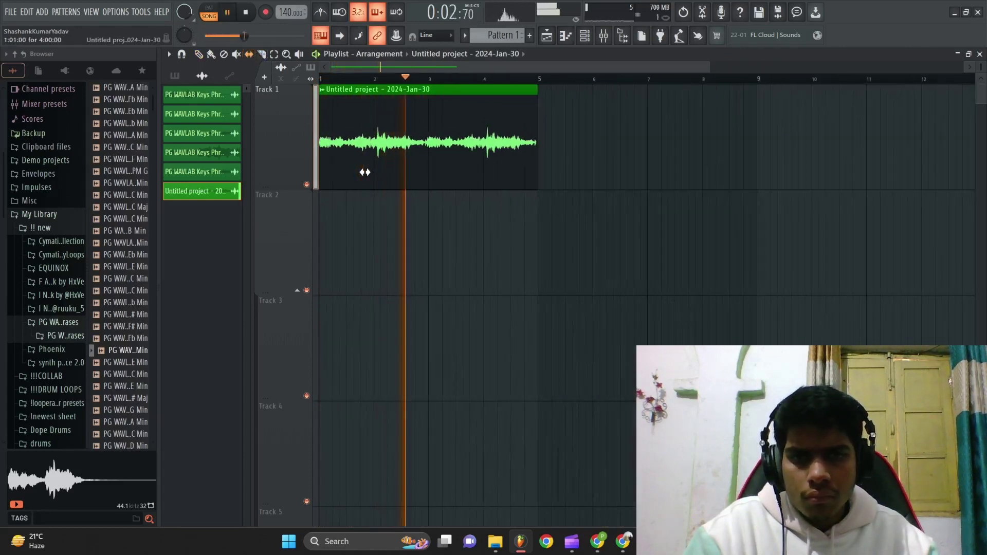
scroll(533, 164, up, 3)
scroll(535, 159, up, 3)
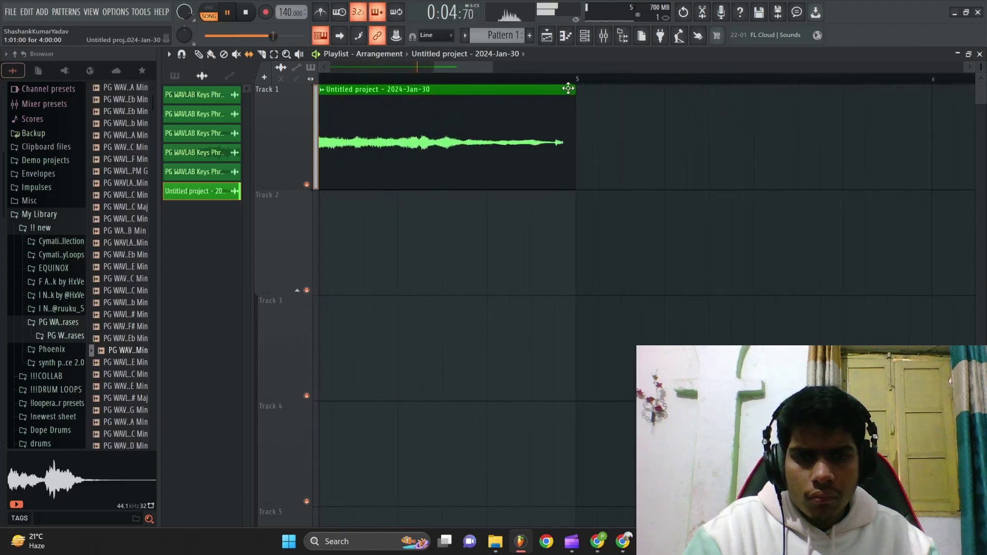
Step: Stretch the recording so its audio ends at bar 5, using the Stretch time-stretching mode
key(space)
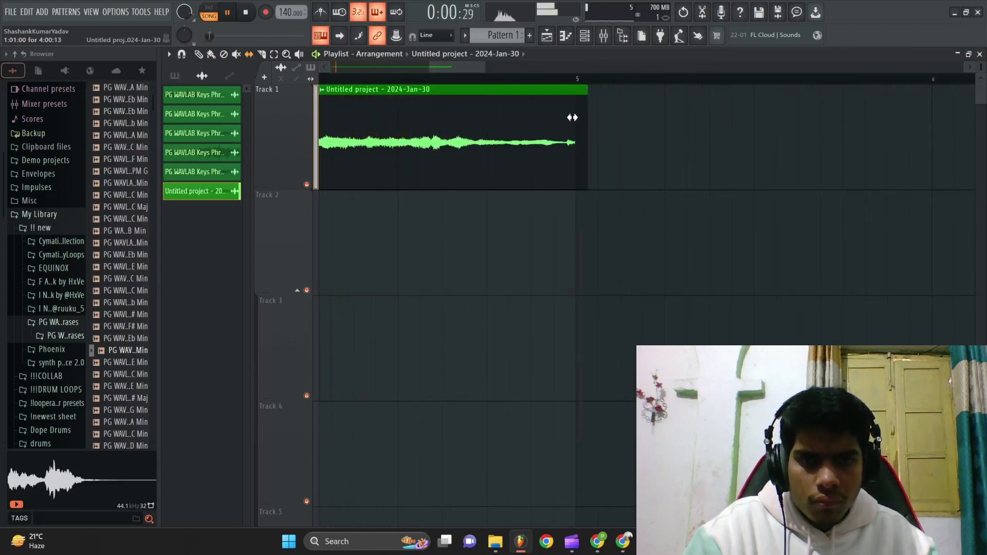
double_click(573, 117)
click(533, 236)
click(534, 269)
key(space)
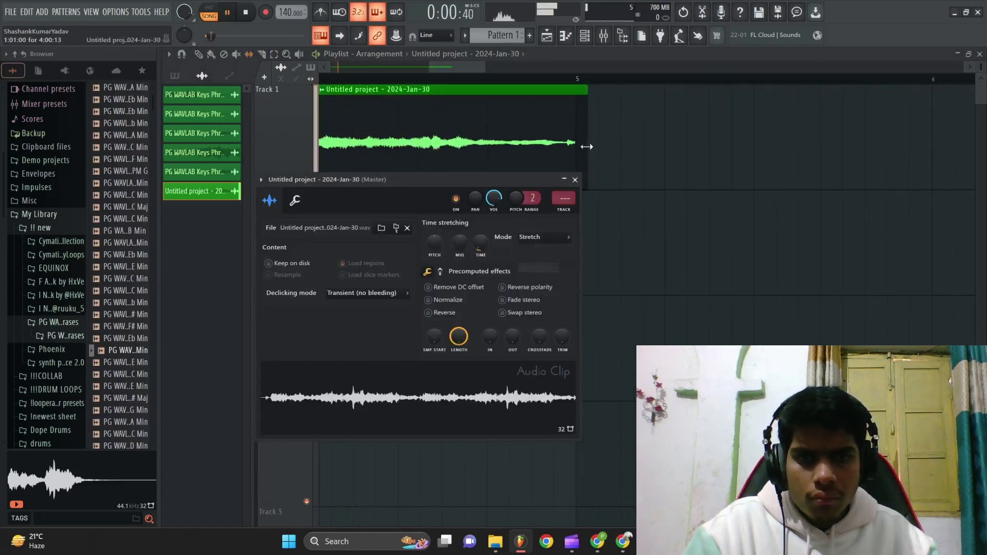
Step: Cut off the excess of the Track 1 recording past bar 5
right_click(588, 147)
key(ctrl+z)
key(c)
right_click(583, 146)
right_click(601, 145)
click(619, 165)
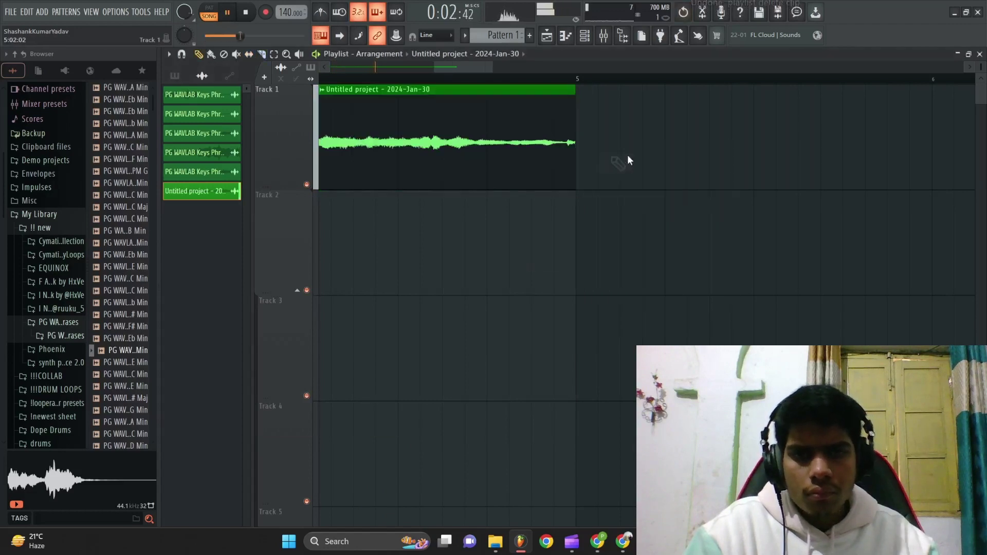
Step: Add a second copy of the four-bar recording on Track 1 starting at bar 5
scroll(633, 160, down, 5)
click(528, 150)
scroll(528, 150, down, 2)
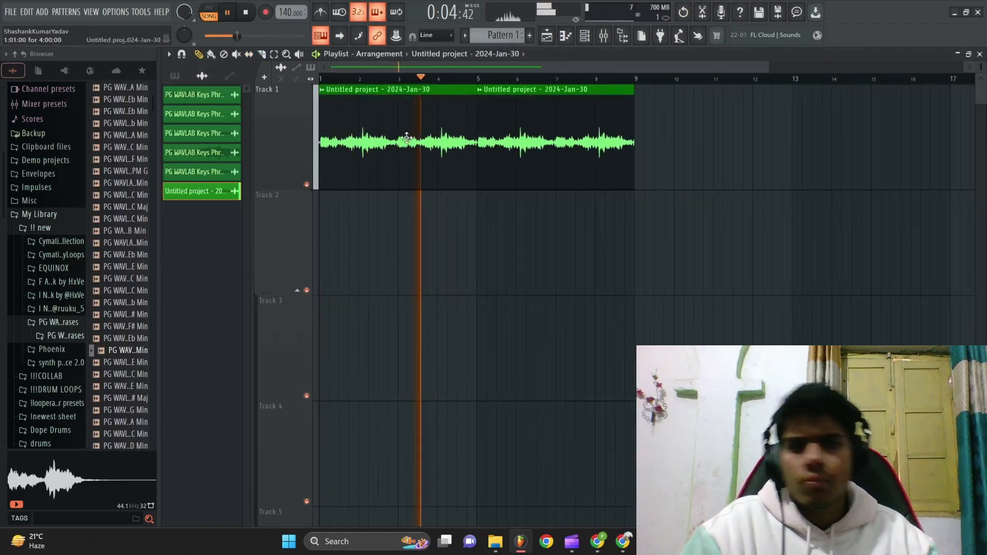
click(175, 75)
drag(185, 94, 527, 236)
key(space)
right_click(526, 236)
right_click(341, 257)
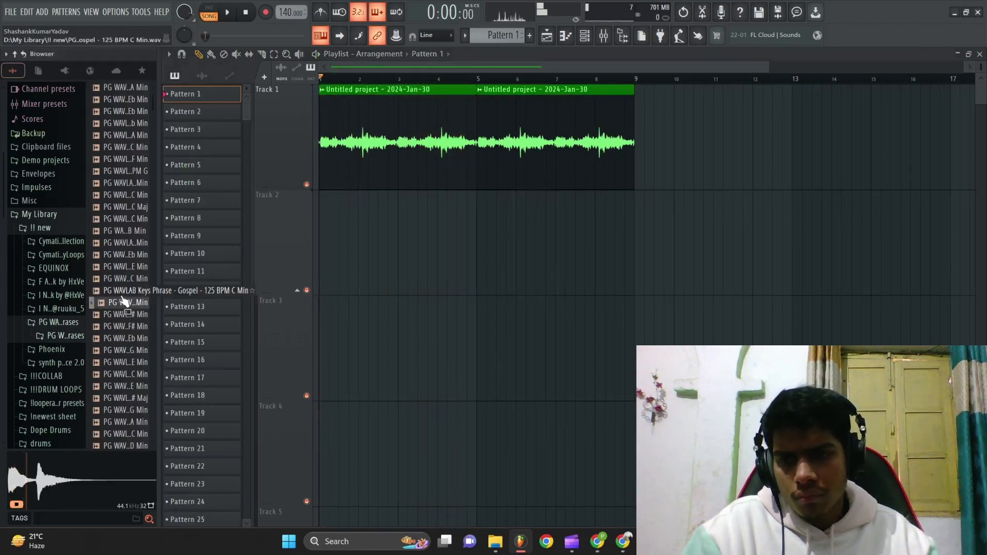
Step: Audition several other PG WAVLAB keys phrase samples in the browser, including War Cry
scroll(125, 314, down, 5)
click(122, 332)
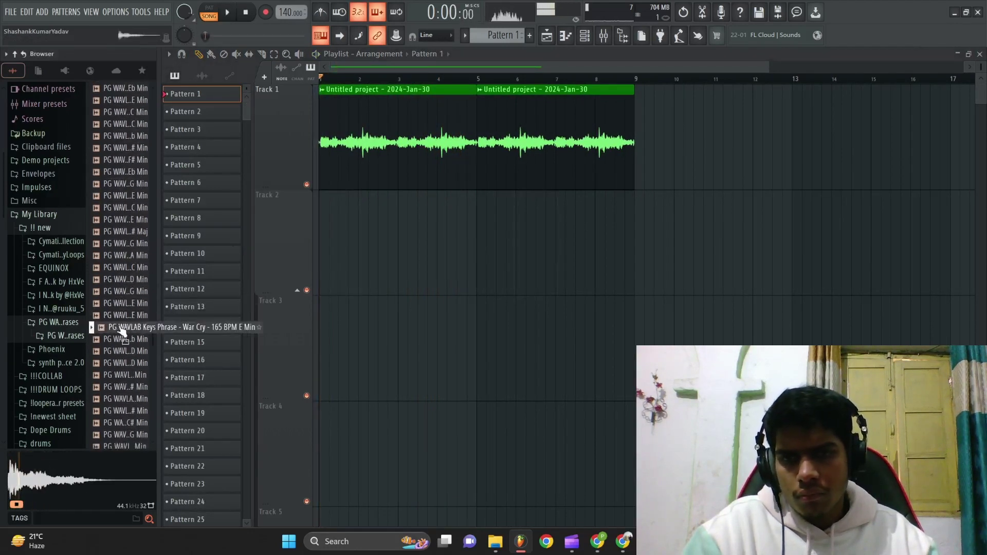
click(123, 340)
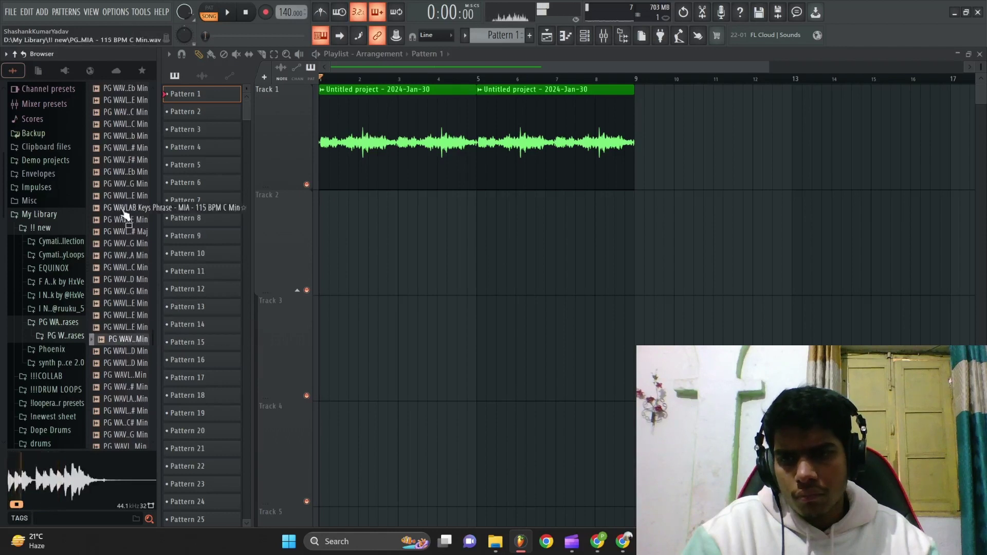
click(123, 172)
click(126, 185)
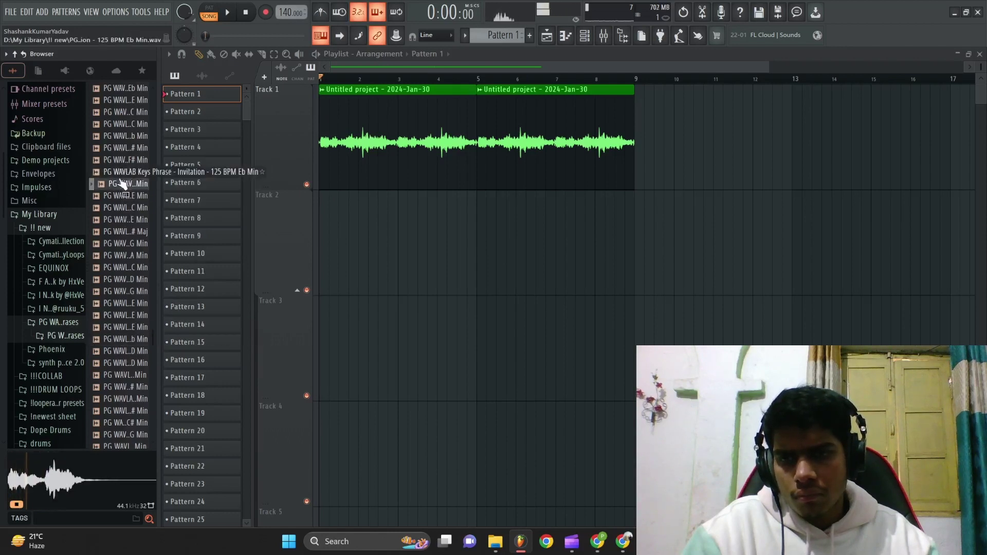
Step: Place Pattern 2 on Track 2 at bar 1 and extend its clip to eight bars
scroll(417, 213, up, 4)
drag(199, 113, 331, 225)
double_click(441, 179)
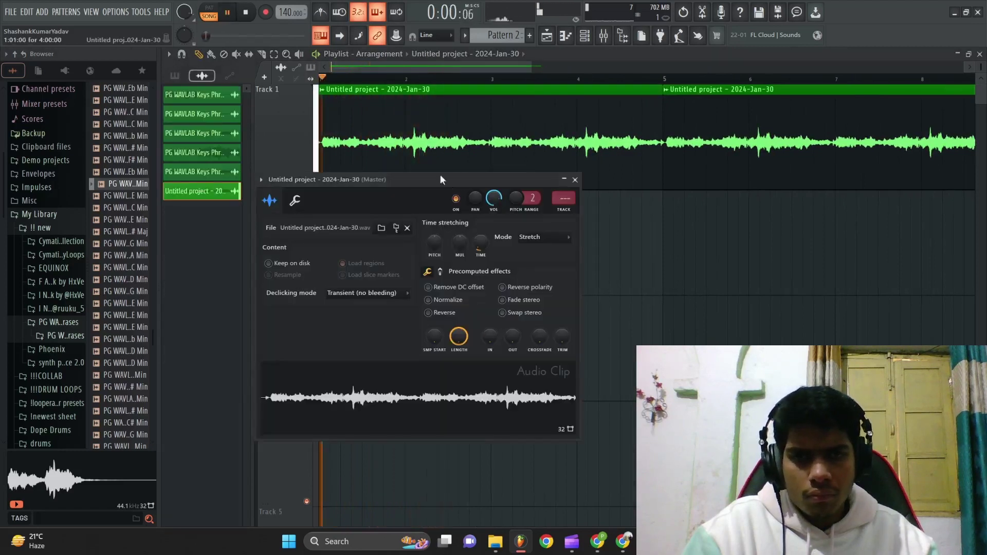
click(575, 179)
scroll(459, 243, down, 3)
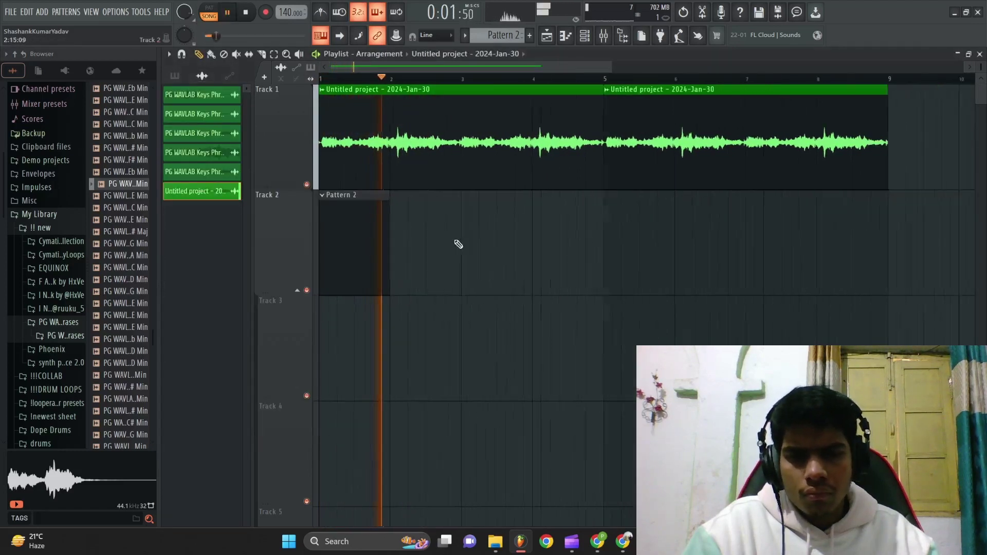
drag(379, 246, 751, 235)
key(space)
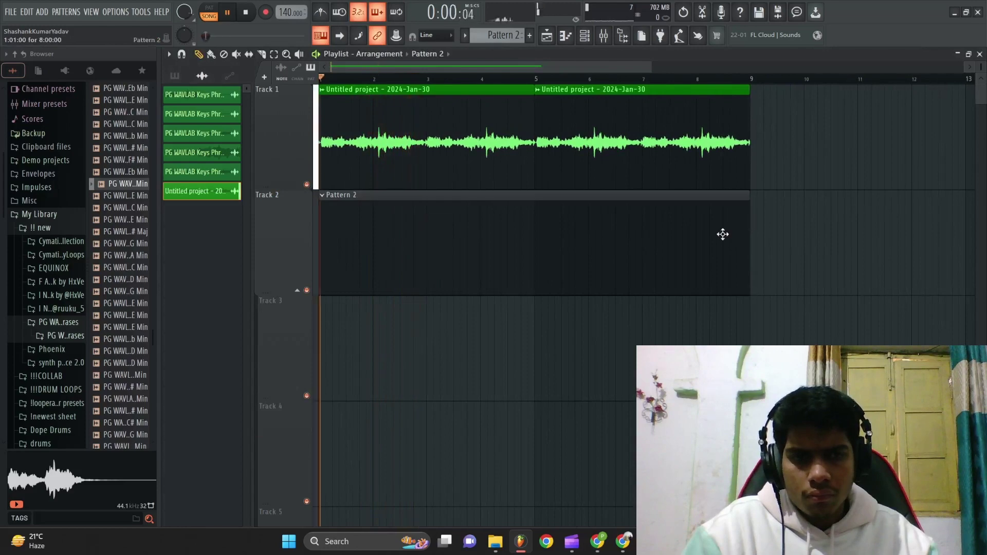
Step: Start playback with the channel rack open and browse to the Synth Palace 2.0 textures folder
double_click(505, 232)
key(space)
click(36, 231)
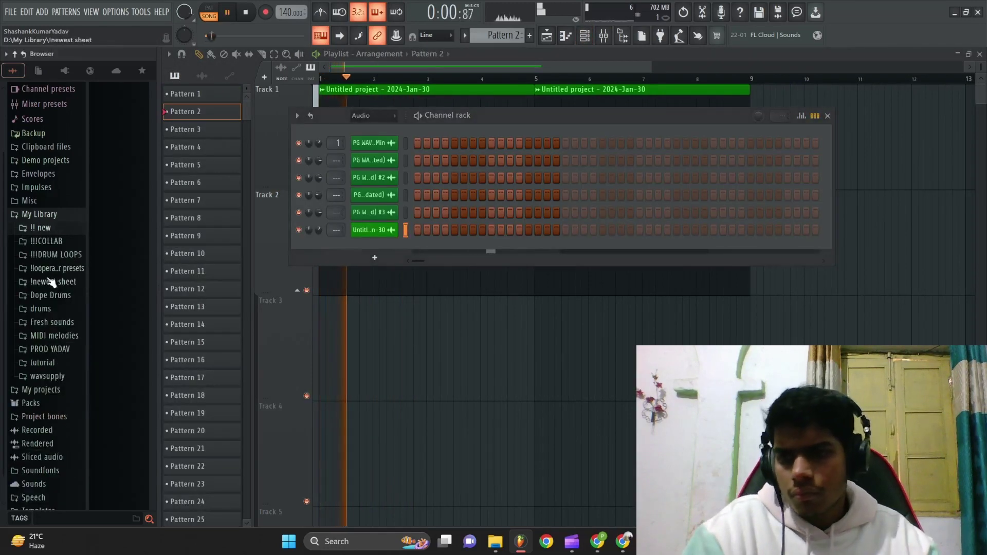
click(45, 228)
click(53, 324)
click(57, 363)
scroll(64, 349, down, 4)
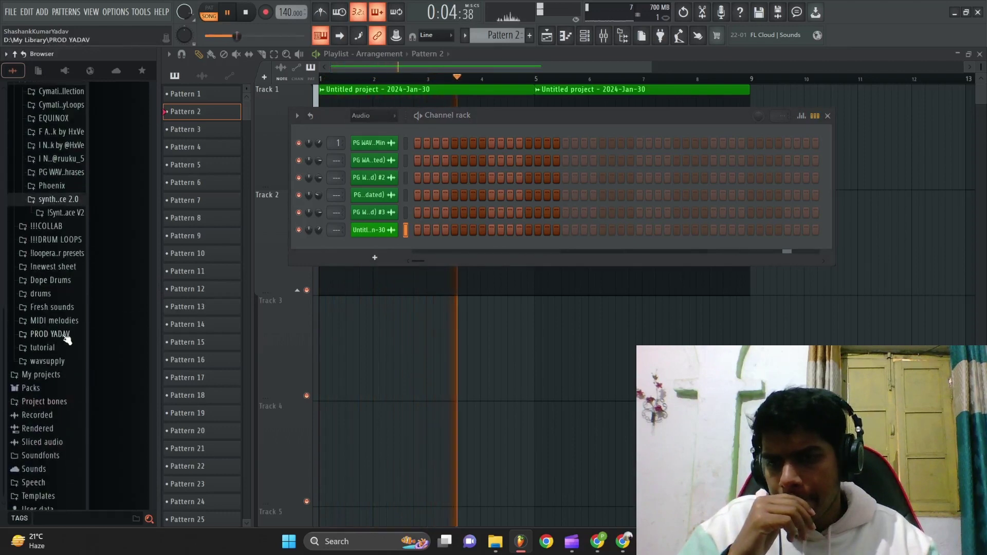
click(62, 206)
click(69, 272)
Step: Audition several Synth Palace texture samples, including Low Bit Rate, Moog Chords, Controller Phrase and Start Up Procedure
click(127, 290)
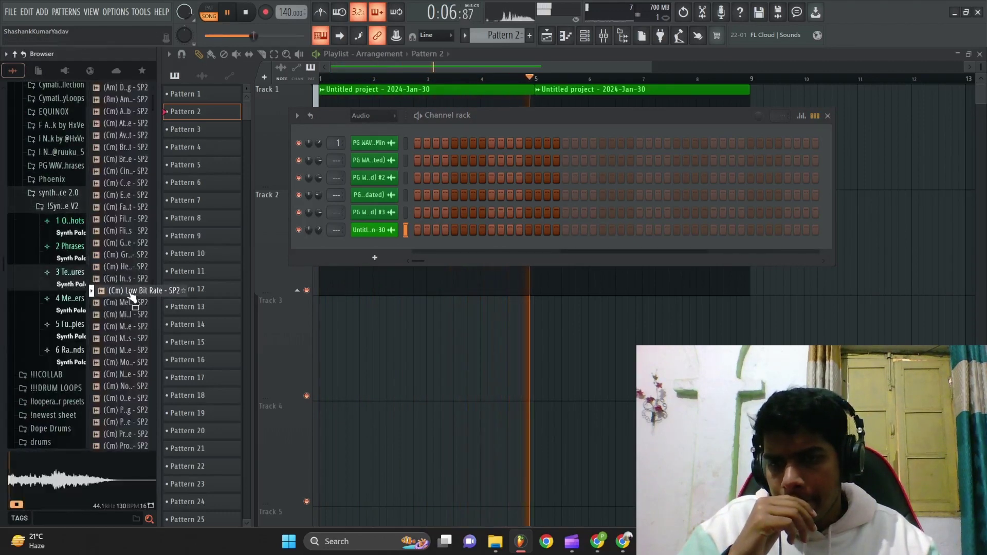
click(129, 340)
key(space)
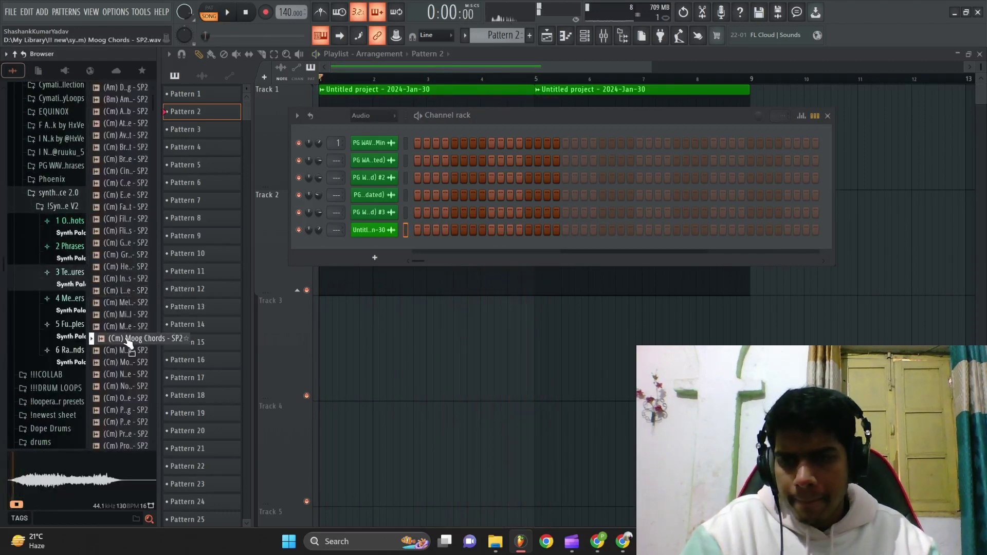
click(128, 363)
scroll(126, 364, down, 6)
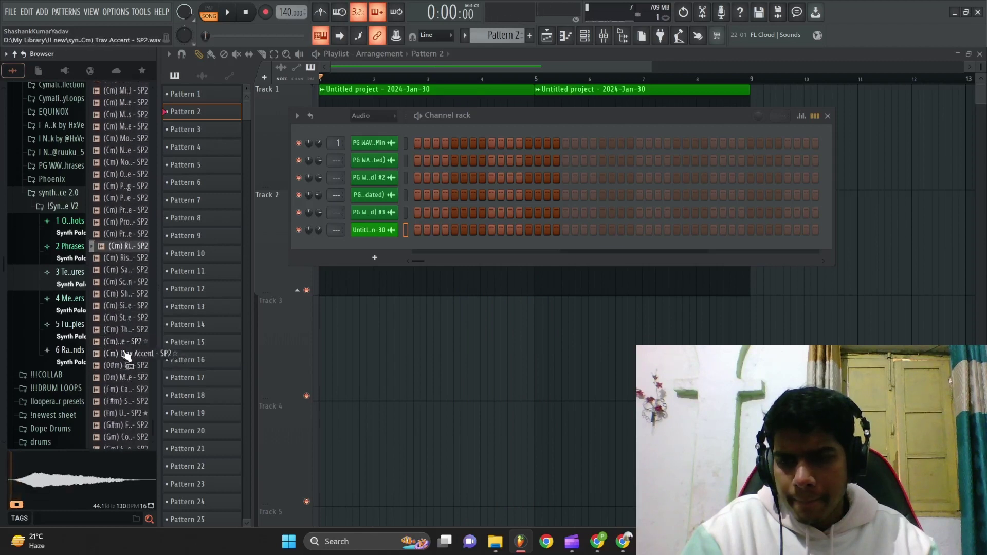
click(126, 347)
click(128, 407)
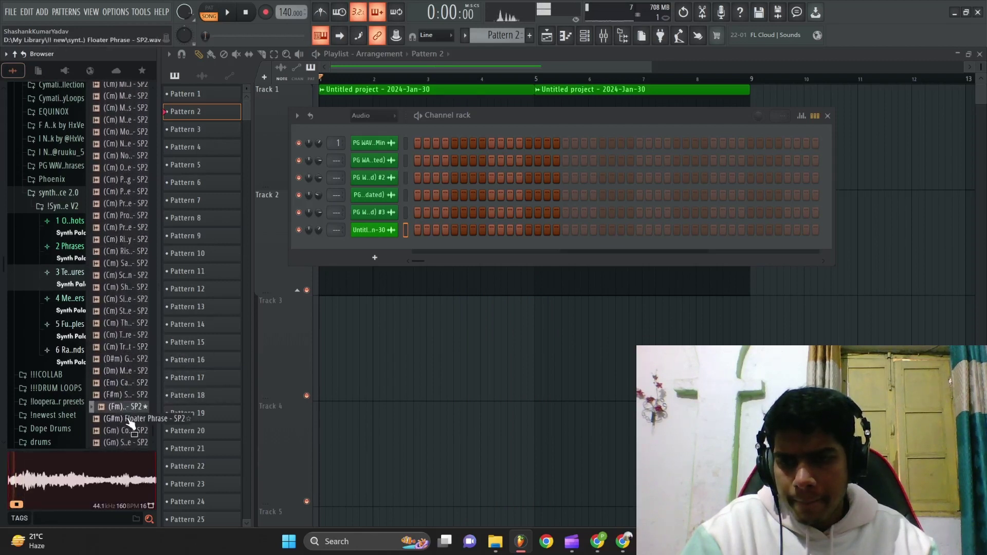
click(135, 430)
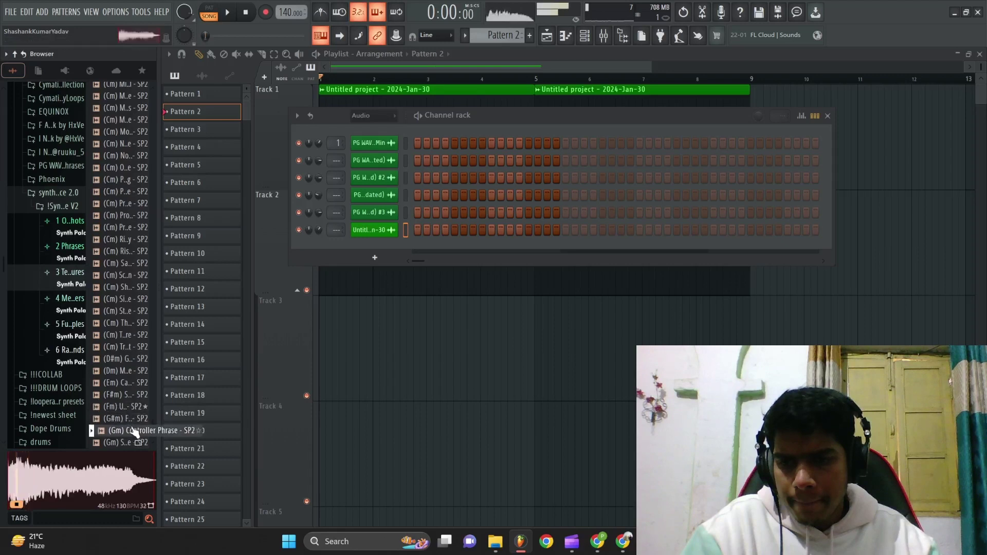
click(134, 443)
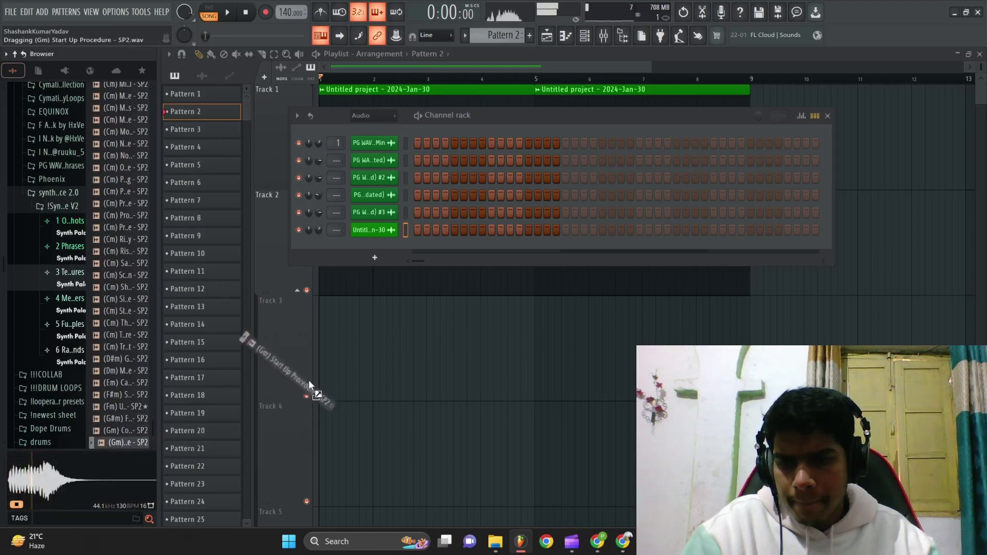
Step: Try the (Em) Cacklin sample on Track 3 against the melody, and delete its clip
drag(202, 402, 335, 329)
click(118, 384)
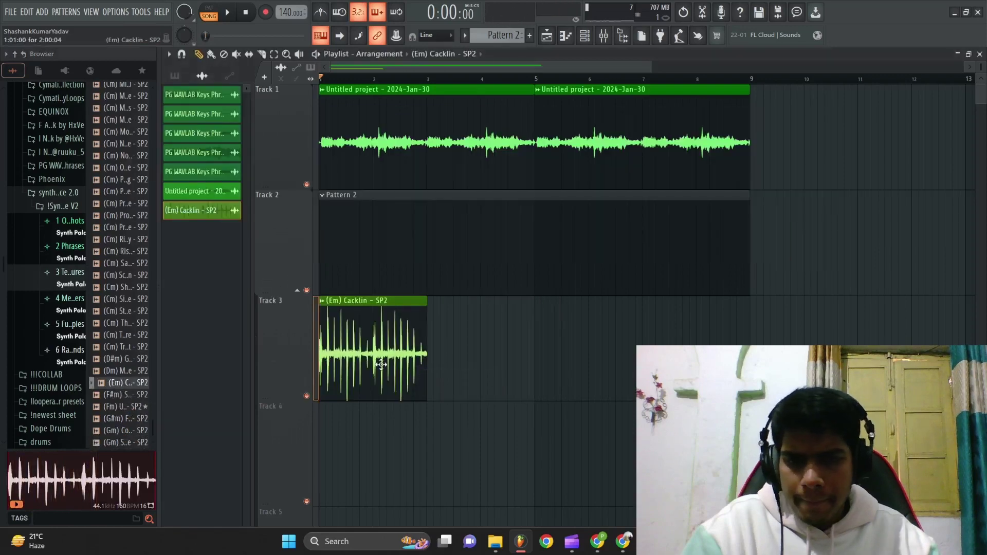
double_click(381, 369)
drag(476, 197, 673, 262)
key(space)
right_click(381, 329)
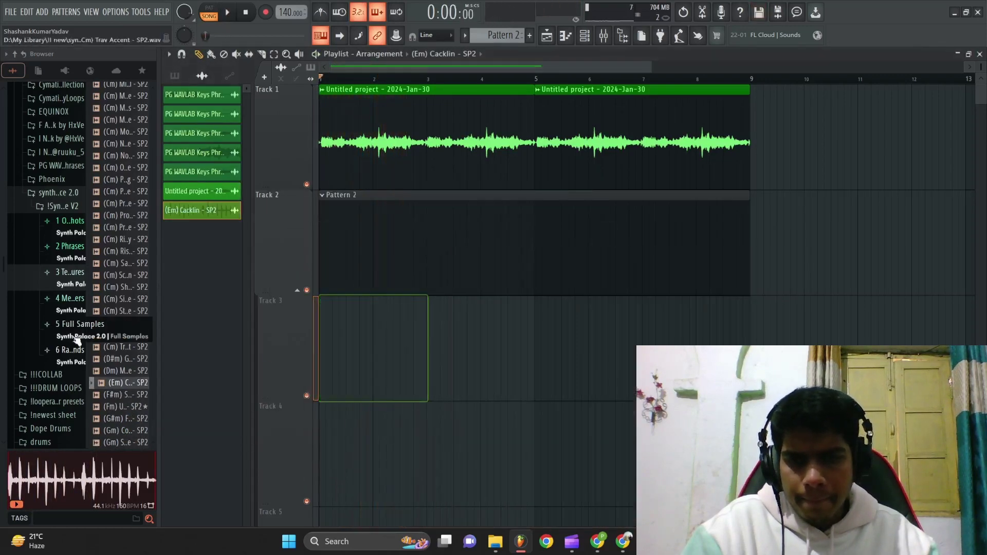
Step: Place the (Cm) Thermae Texture sample on Track 3 at bar 1 and shift its pitch up 700 cents
click(114, 324)
drag(117, 329, 414, 338)
double_click(436, 342)
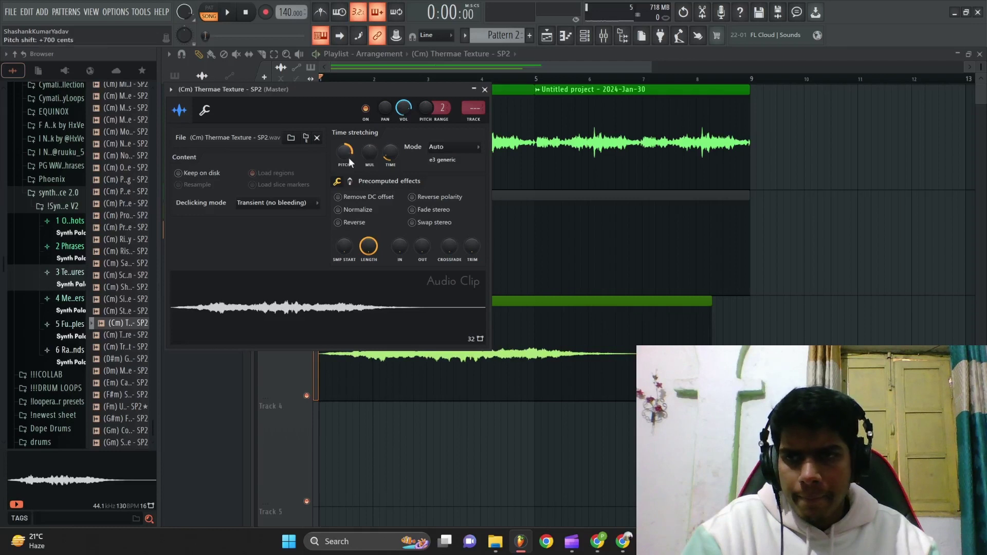
key(space)
key(space)
key(F7)
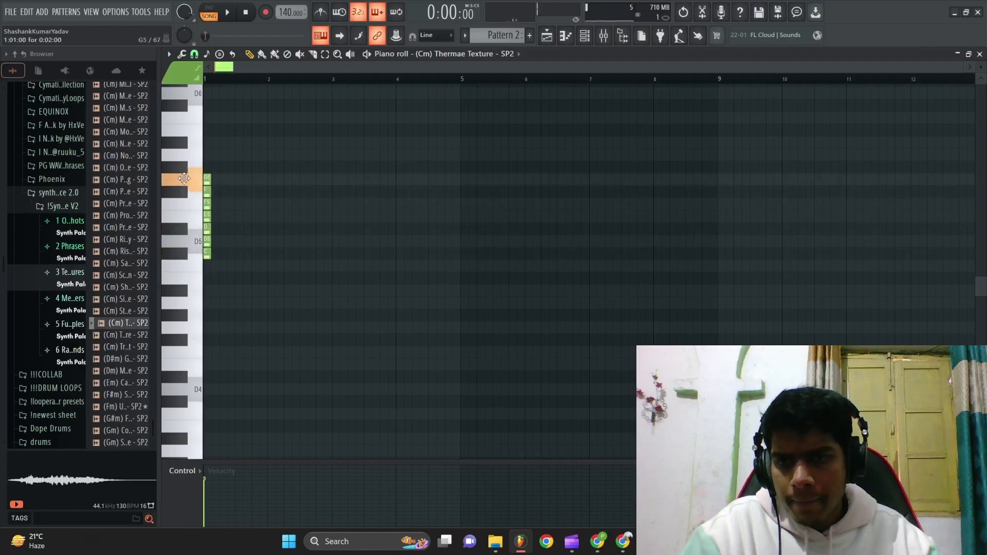
key(F5)
key(space)
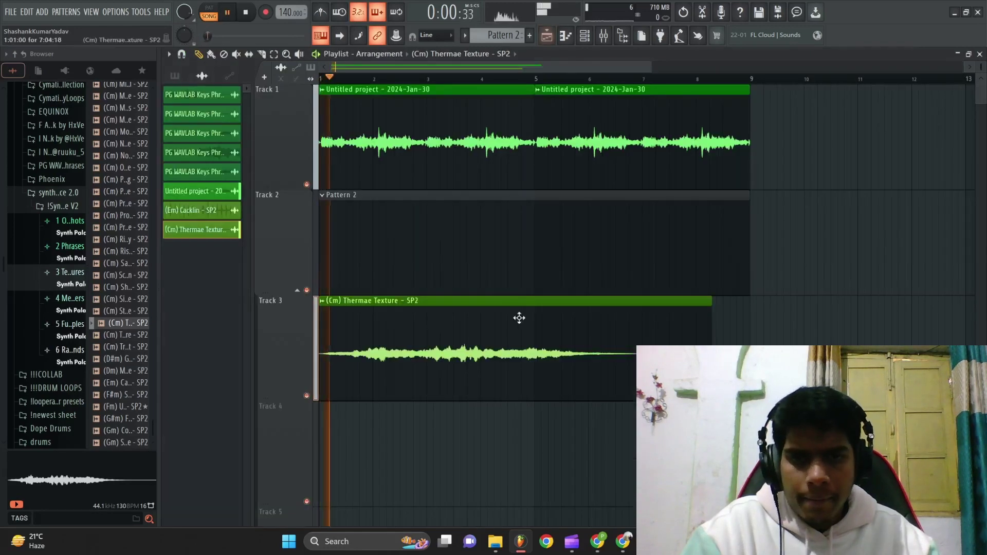
Step: Cut the Thermae Texture clip off at bar 5 and place a copy of the four-bar clip there
key(c)
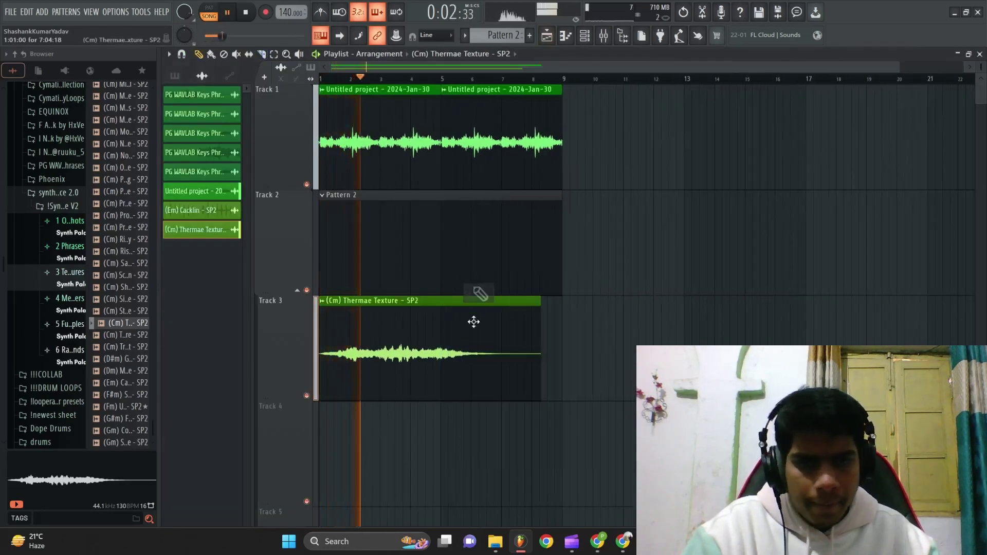
click(447, 334)
right_click(446, 268)
click(462, 287)
right_click(505, 346)
click(399, 348)
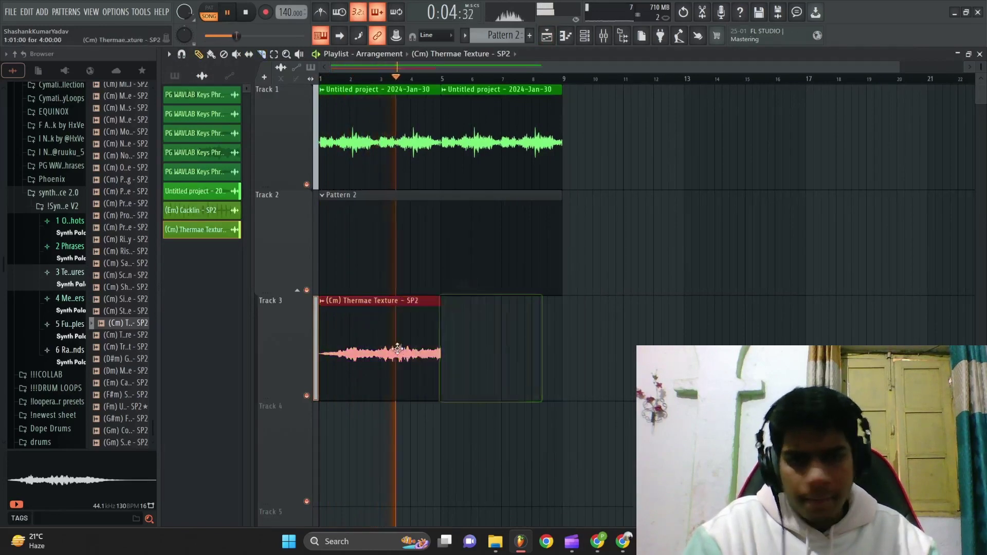
click(447, 348)
Step: Lower the Thermae Texture channel volume to 57%
double_click(509, 347)
drag(412, 107, 413, 120)
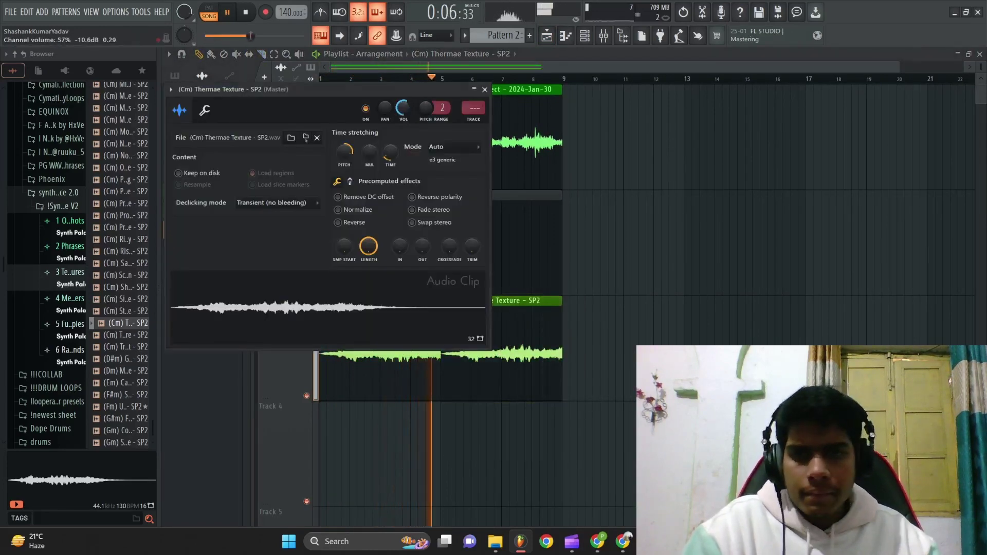
ctrl+right_click(610, 254)
Step: Move the Pattern 2 clip down to Track 4 and both Thermae Texture clips up to Track 2
scroll(609, 254, down, 2)
drag(720, 332, 320, 329)
drag(490, 234, 414, 456)
scroll(414, 456, down, 2)
drag(643, 272, 339, 308)
drag(342, 303, 349, 214)
key(ctrl+d)
scroll(400, 211, up, 2)
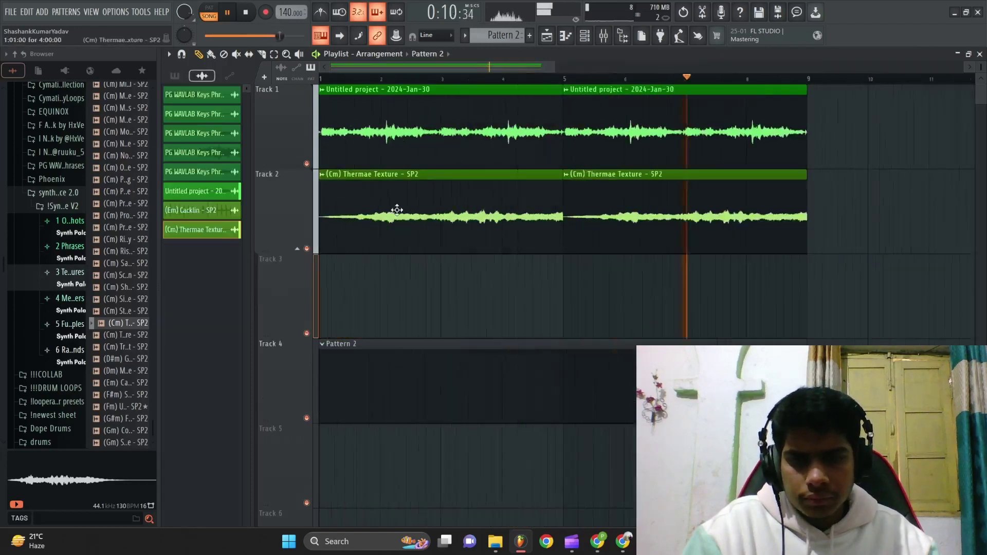
Step: Delete the unused audio clips from the project, namely the PG WAVLAB keys phrases and (Em) Cacklin
scroll(399, 211, down, 3)
key(space)
key(F6)
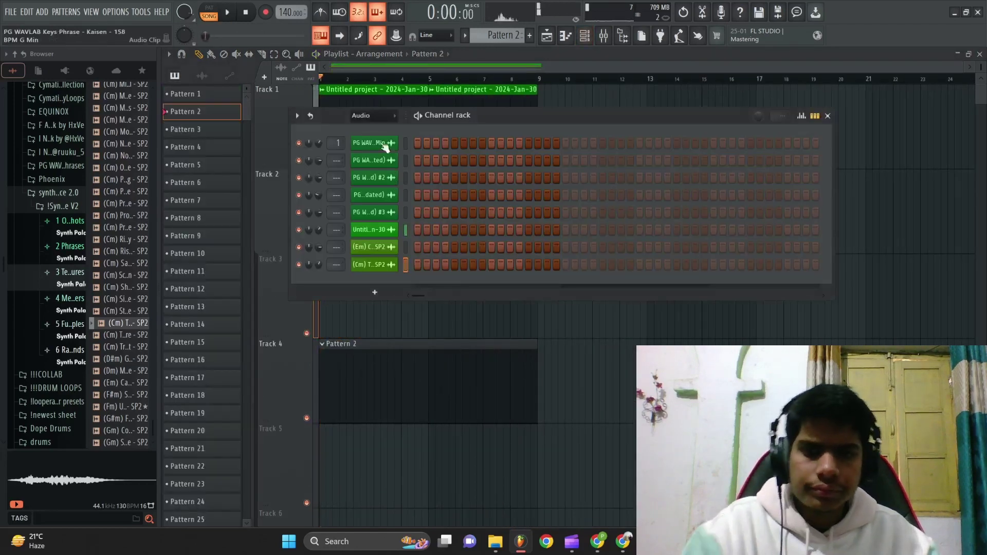
right_click(203, 77)
click(205, 90)
right_click(222, 147)
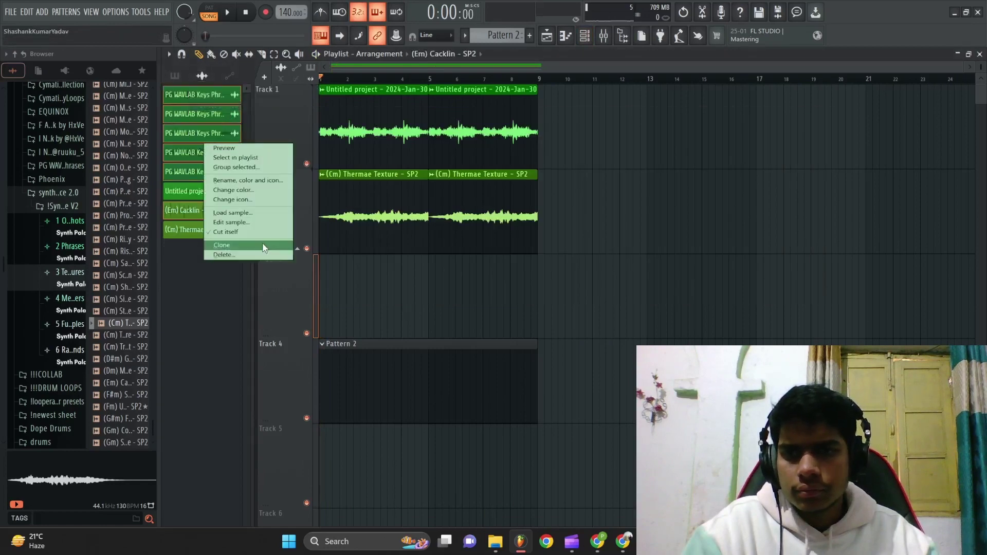
click(257, 254)
click(535, 304)
Step: Duplicate the two Thermae Texture clips on Track 2 so the copies run from bar 9 to bar 17
scroll(632, 291, up, 2)
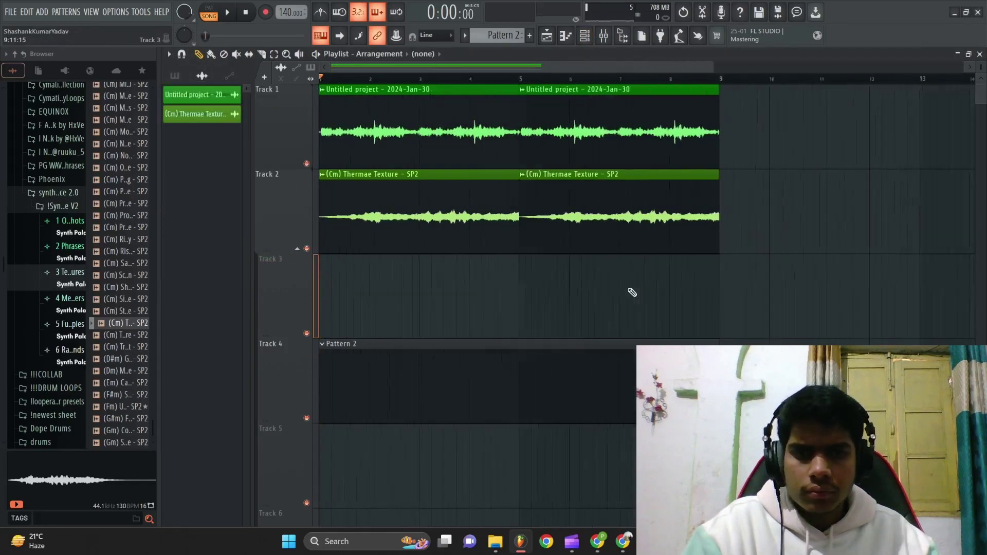
drag(678, 297, 324, 214)
key(ctrl+b)
key(ctrl+d)
scroll(588, 199, down, 3)
Step: Set the playback position just before bar 9 and place an eight-bar Pattern 2 clip on Track 3 from bar 9
click(530, 80)
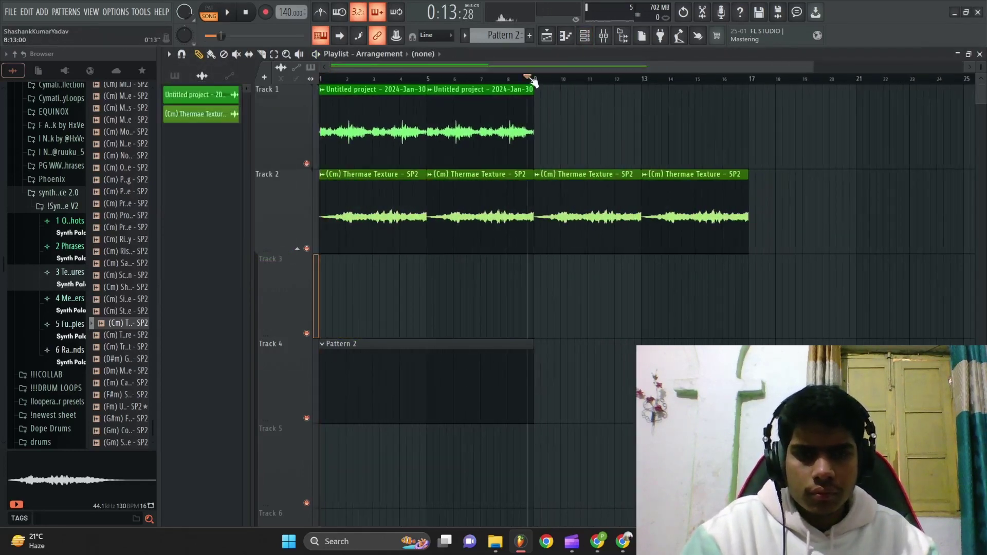
key(space)
key(space)
click(175, 75)
drag(199, 111, 745, 293)
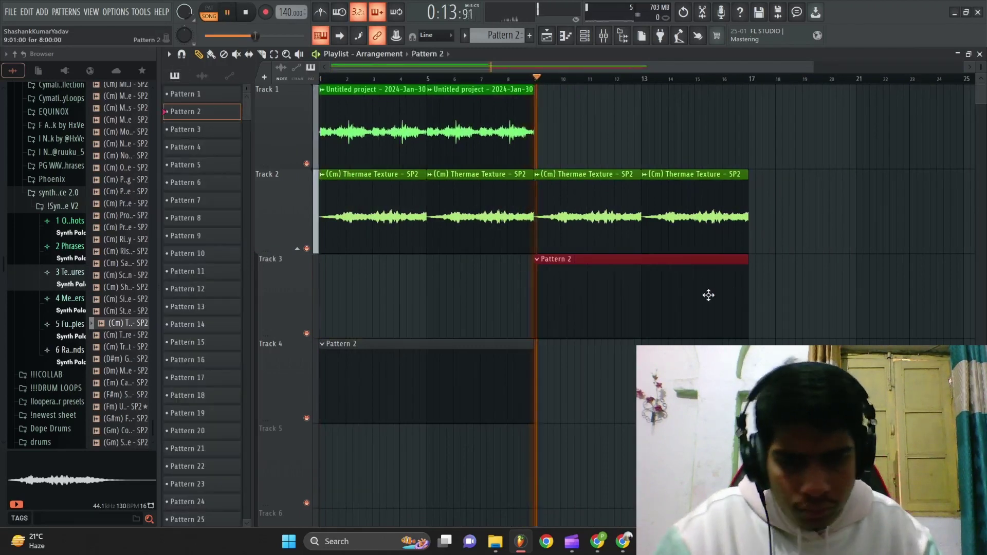
Step: Audition pads from the Synth Palace one-shots, including CS-80 Bass Pad Cm and Dean Pad
key(F6)
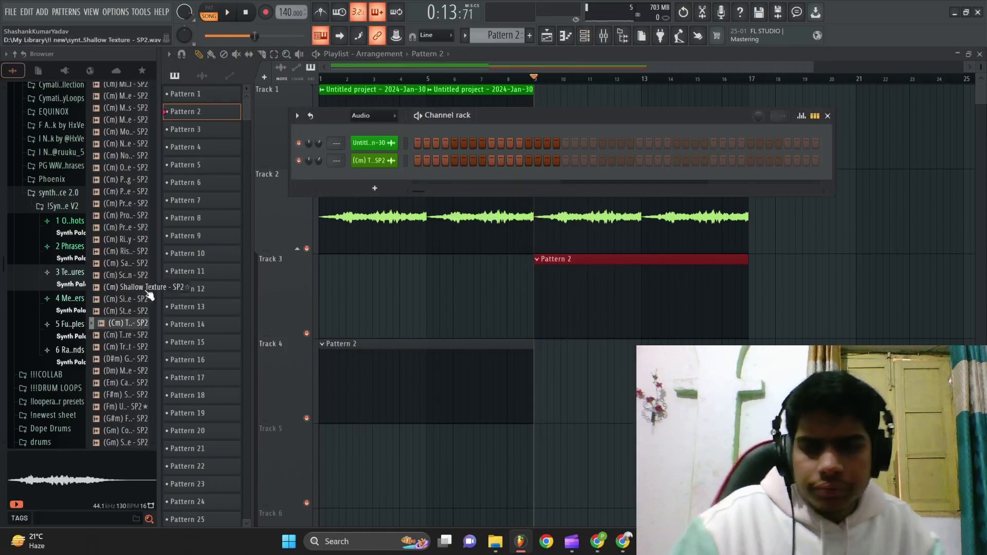
click(67, 221)
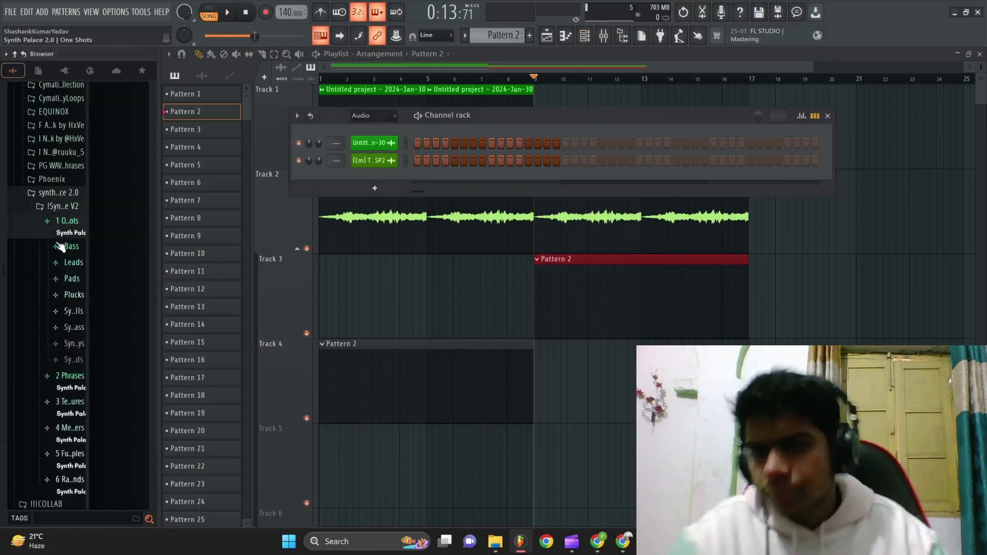
click(72, 281)
click(115, 291)
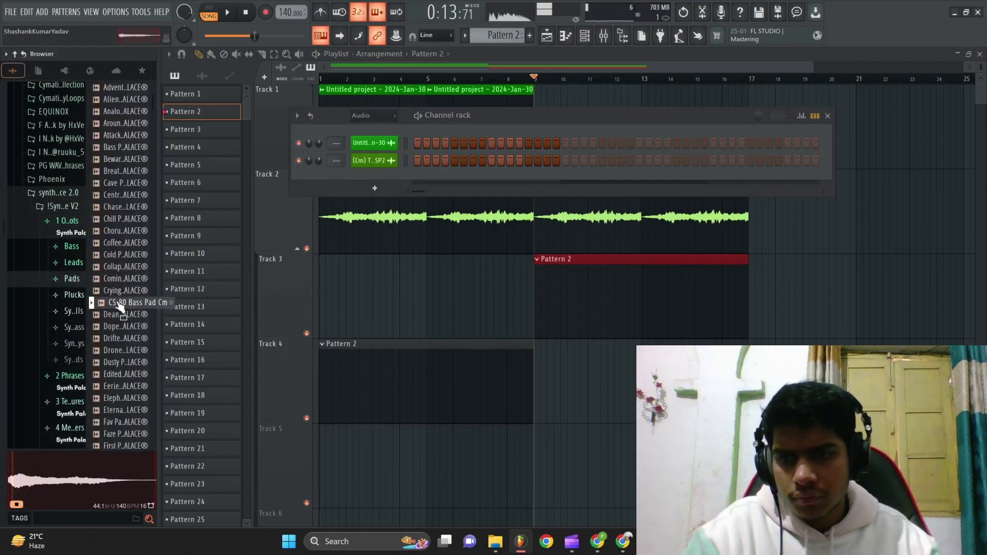
drag(118, 314, 333, 194)
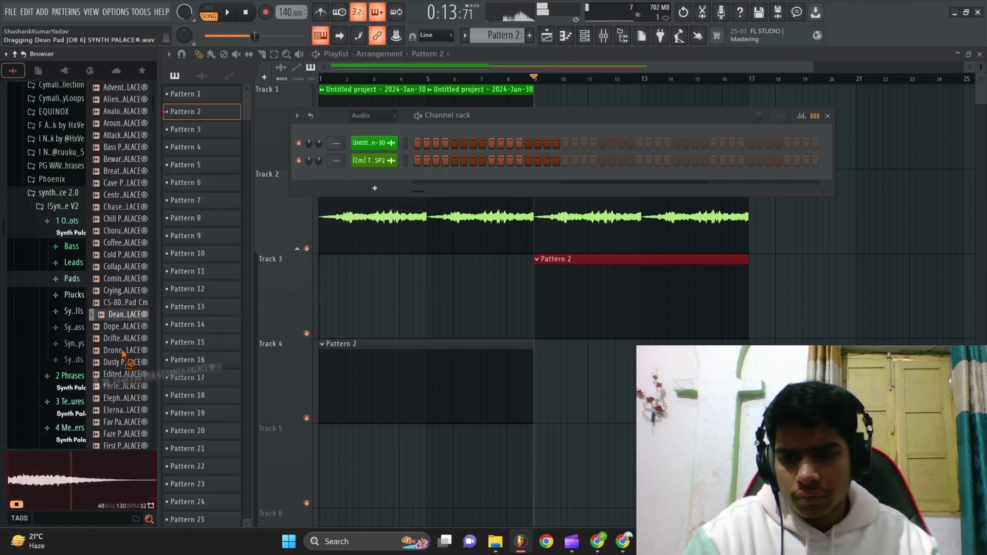
Step: Load Drone Pad [Waldorf Q] into the channel rack, enable its volume envelope and lower its channel volume to 53%
drag(119, 351, 377, 161)
click(377, 162)
click(219, 125)
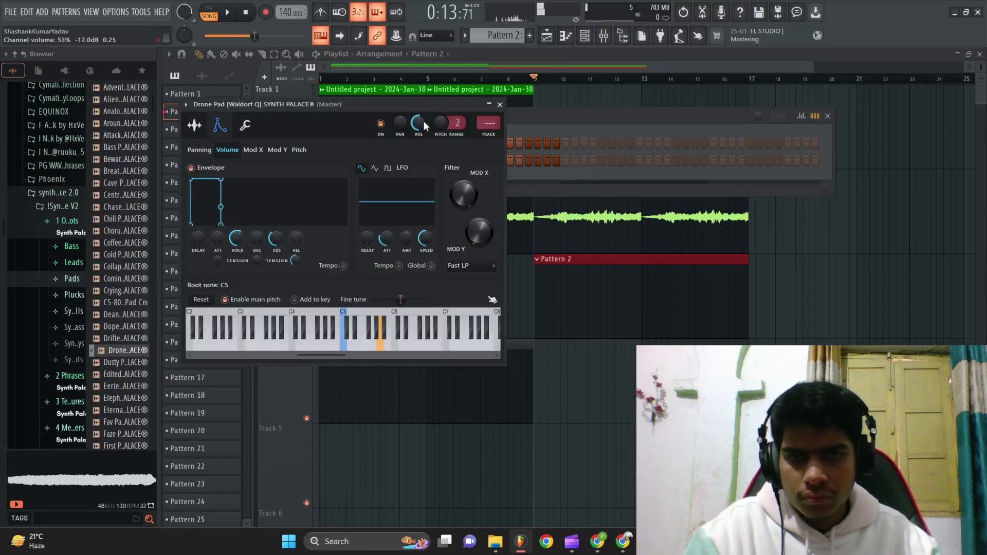
Step: Set the scale highlighting root note to G in the Drone Pad's piano roll
key(F7)
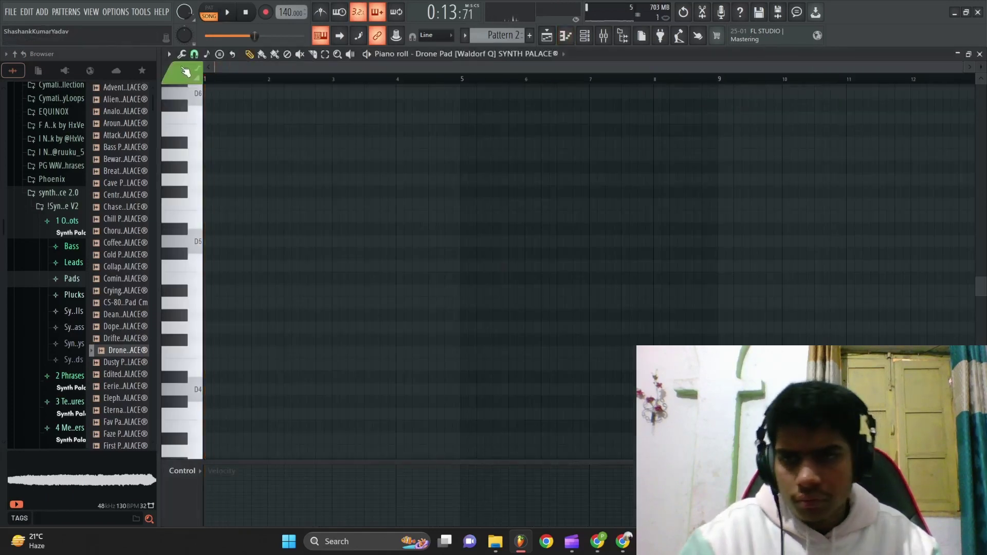
click(169, 53)
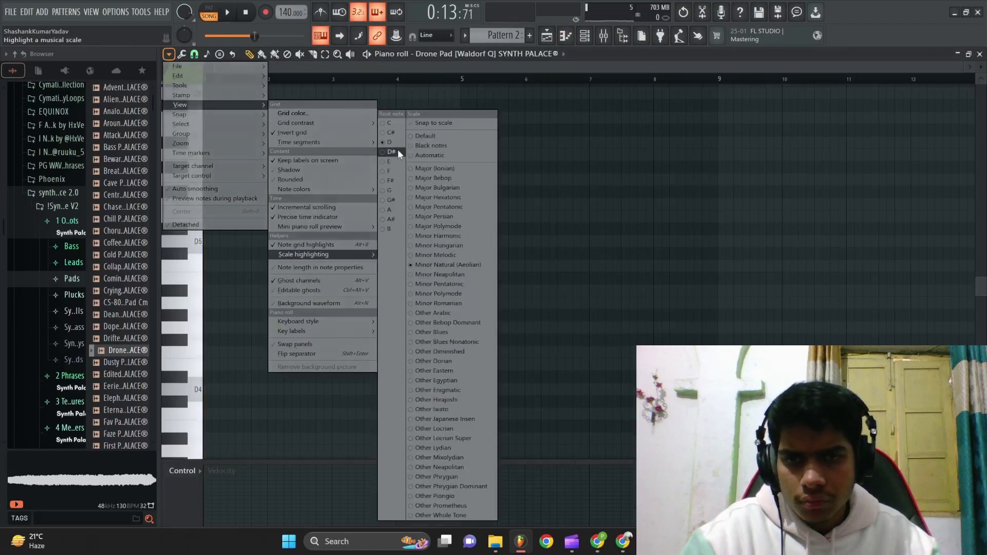
click(388, 190)
Step: Draw a one-bar G5 note at bar 1 and lower its velocity to about half
key(space)
scroll(216, 191, up, 2)
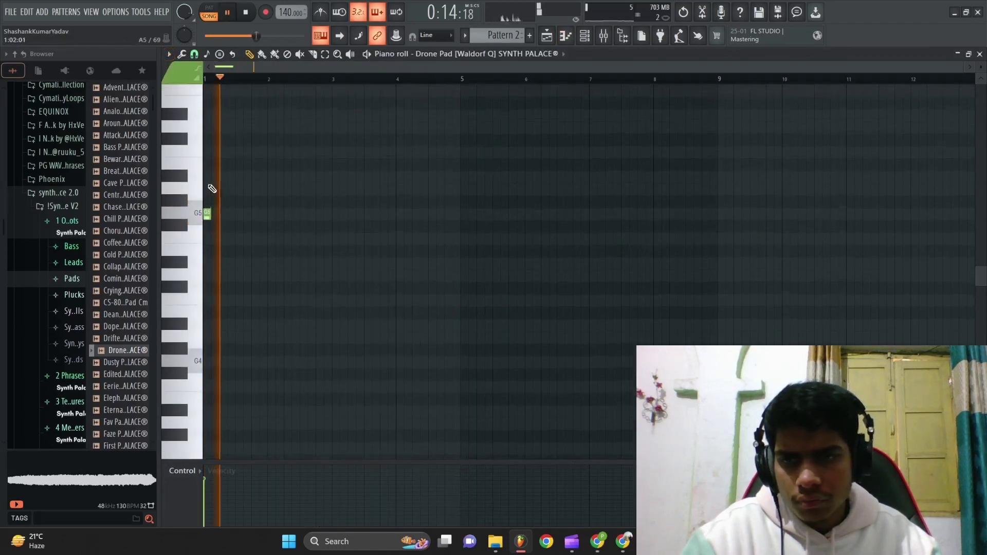
drag(211, 216, 271, 217)
scroll(291, 244, up, 3)
drag(247, 492, 248, 503)
scroll(369, 393, down, 2)
drag(387, 300, 366, 270)
key(space)
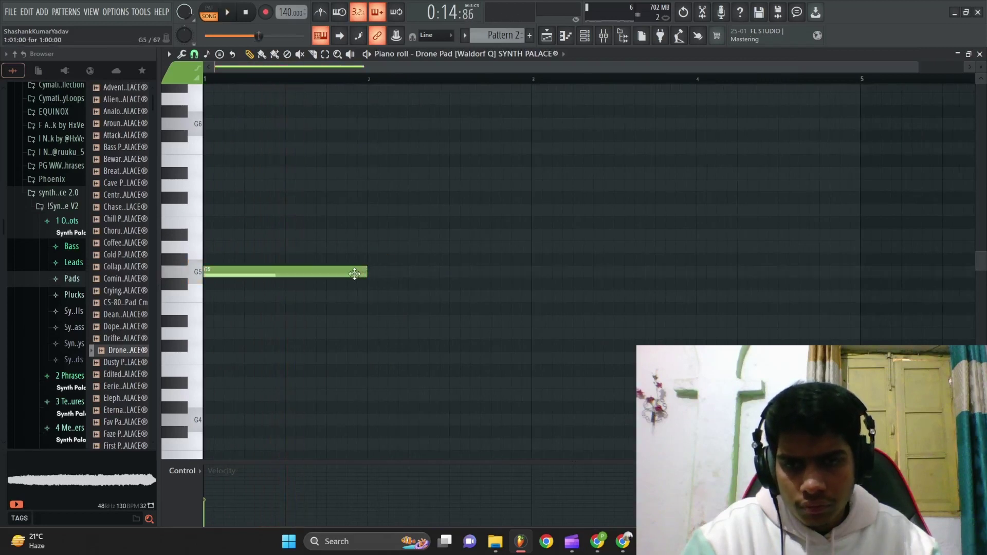
Step: Add a one-bar D6 note at bar 2 and duplicate the two-note phrase into bars 3 and 4
key(space)
key(ctrl+a)
key(space)
click(369, 183)
key(space)
scroll(396, 196, up, 2)
key(ctrl+b)
scroll(418, 205, down, 2)
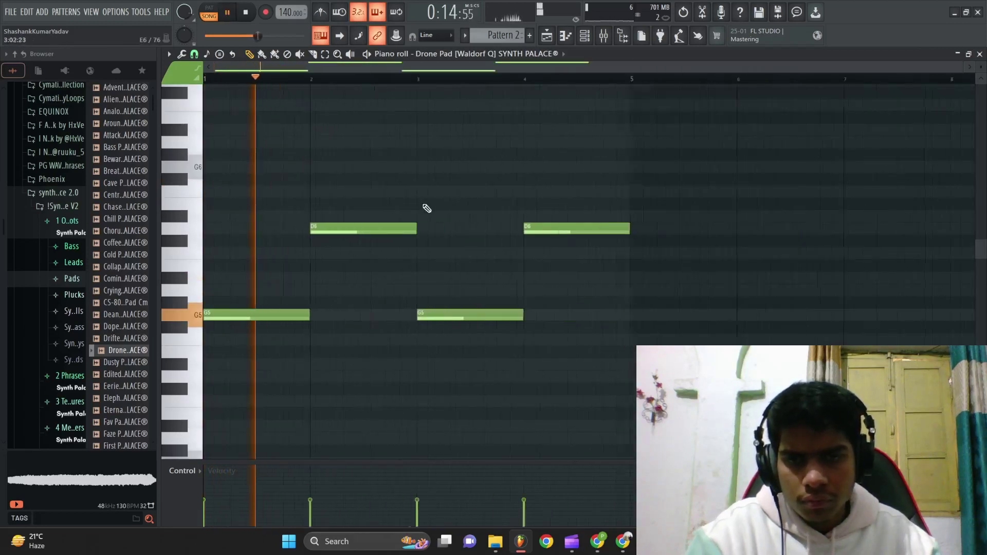
Step: Replace the G5 note in bar 3 with a one-bar D#6 note
scroll(419, 219, down, 1)
click(399, 214)
right_click(452, 315)
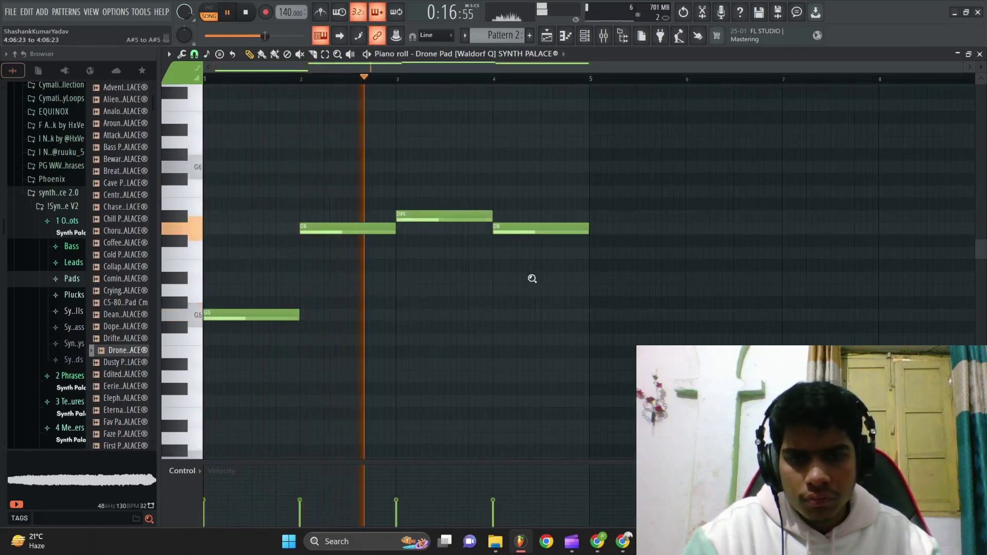
scroll(532, 279, up, 1)
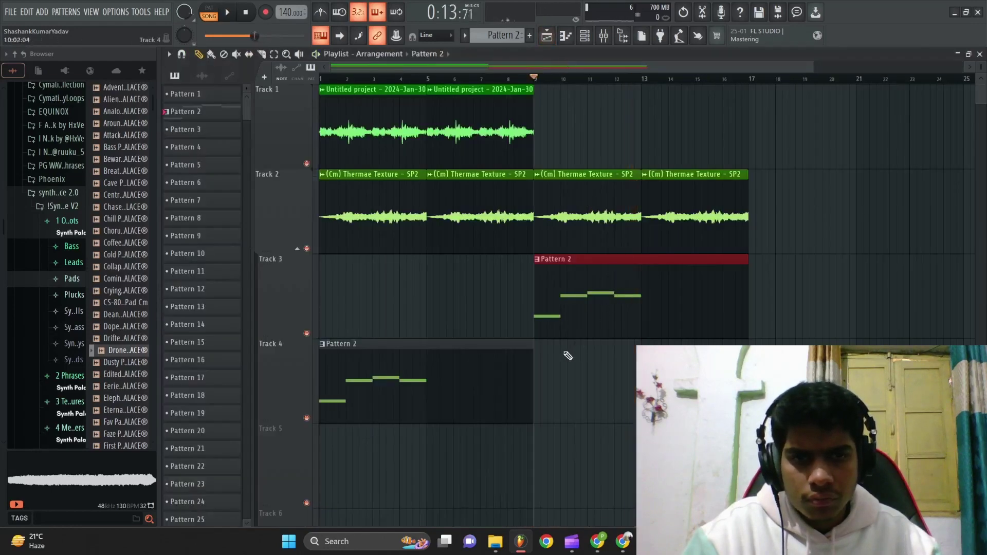
Step: Check the channel settings of the Thermae Texture clip at bar 9
double_click(607, 192)
click(485, 90)
scroll(536, 125, up, 2)
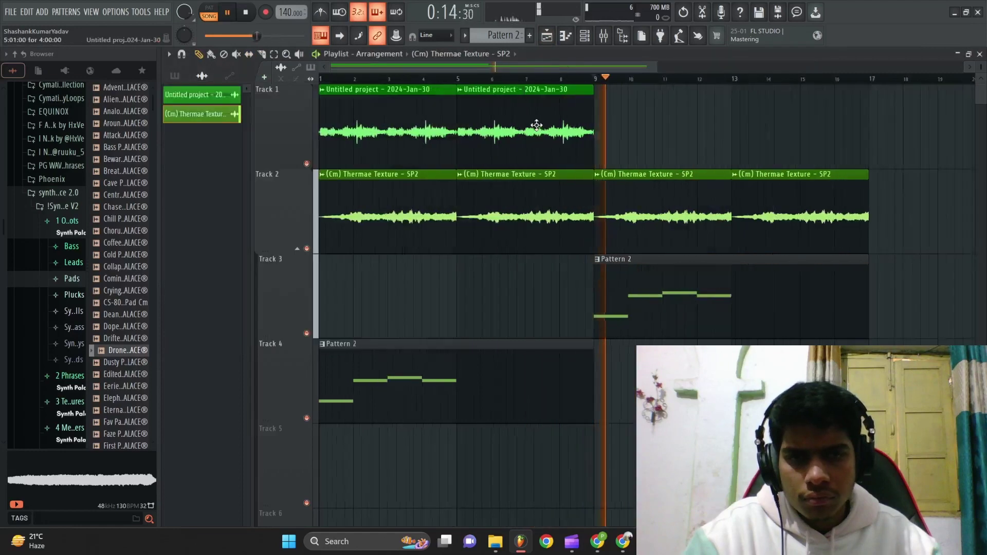
Step: Play the arrangement from bar 1 and review the Pattern 2 notes in the piano roll
scroll(536, 125, down, 3)
drag(498, 78, 320, 80)
scroll(542, 147, up, 4)
scroll(540, 144, down, 2)
scroll(539, 142, up, 2)
scroll(538, 142, down, 2)
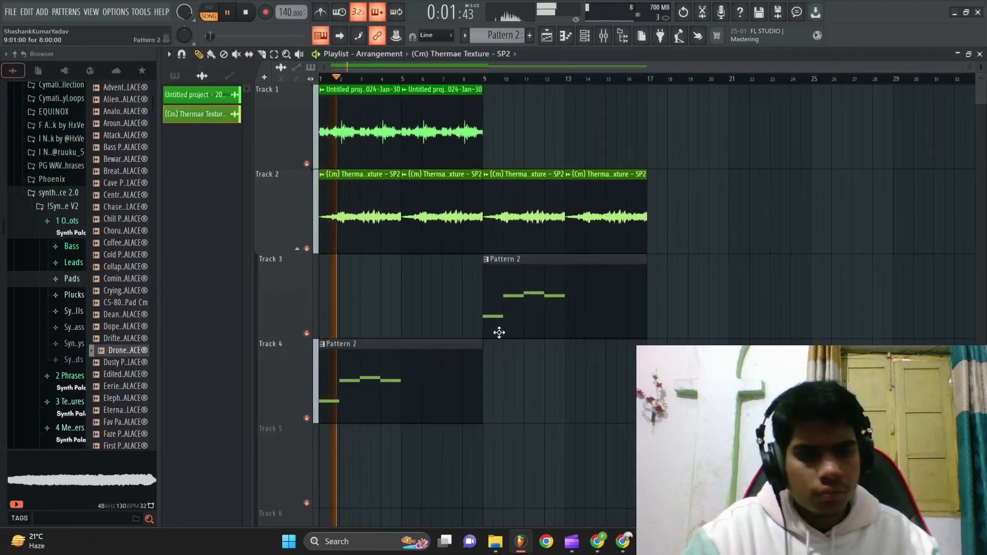
double_click(479, 363)
key(space)
scroll(481, 364, down, 2)
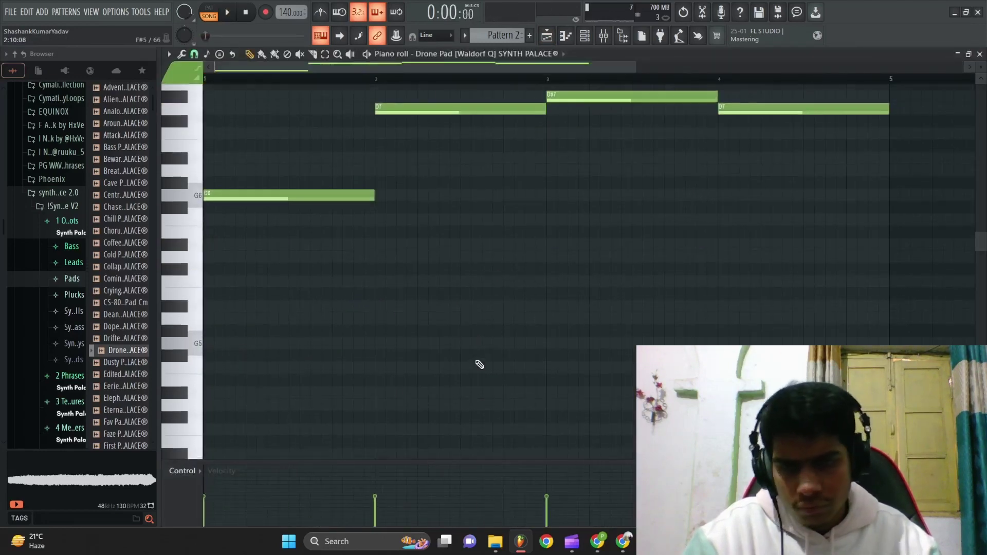
key(space)
scroll(464, 315, down, 3)
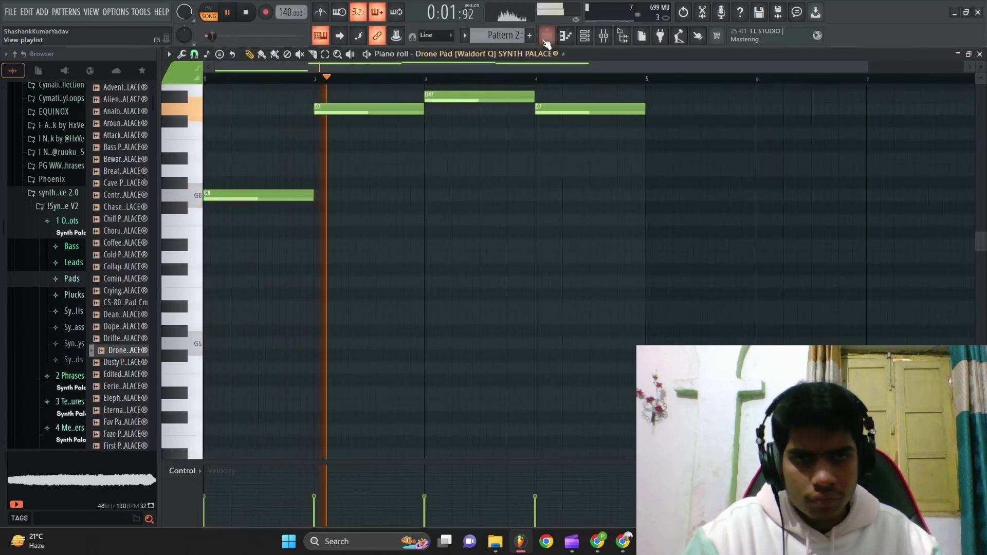
Step: Delete the Pattern 2 clip on Track 3 and shorten the Pattern 2 clip on Track 4 to four bars
key(F5)
right_click(602, 271)
drag(547, 360, 403, 390)
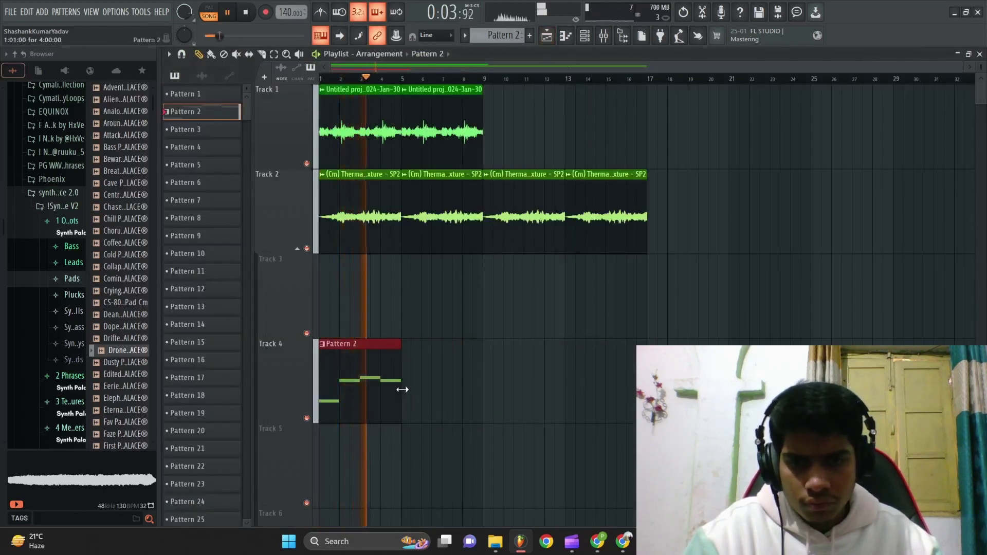
Step: Change the time-stretching mode in the Drone Pad channel's sample settings
key(F6)
key(space)
click(379, 158)
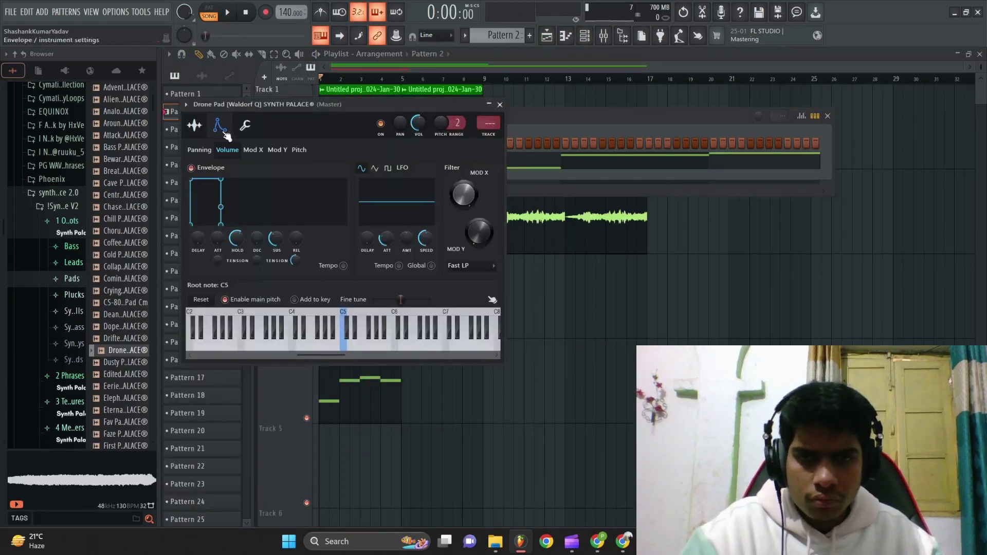
click(194, 126)
click(459, 160)
click(465, 190)
key(space)
Step: Solo Track 4 and transpose all Pattern 2 notes down one octave, starting from G5
ctrl+right_click(582, 301)
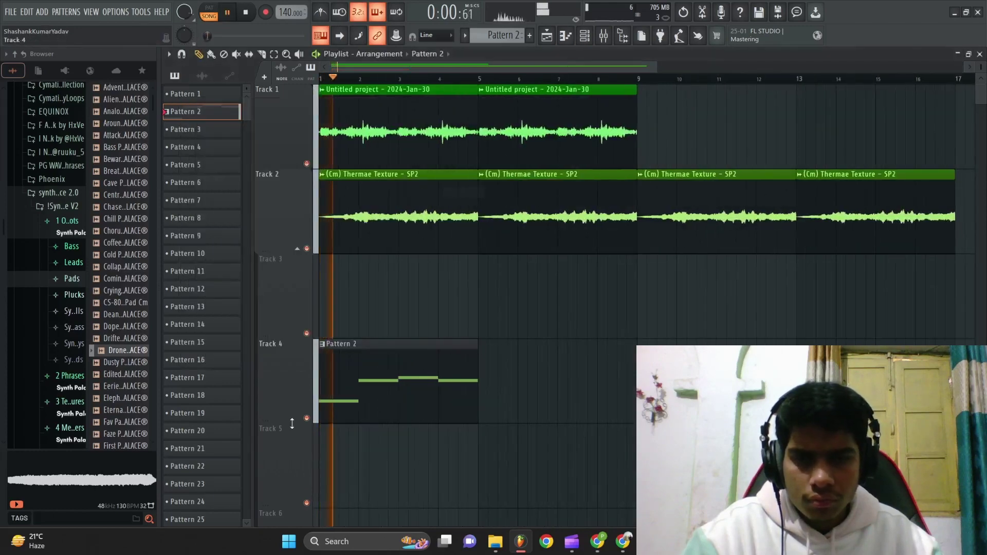
right_click(307, 418)
key(space)
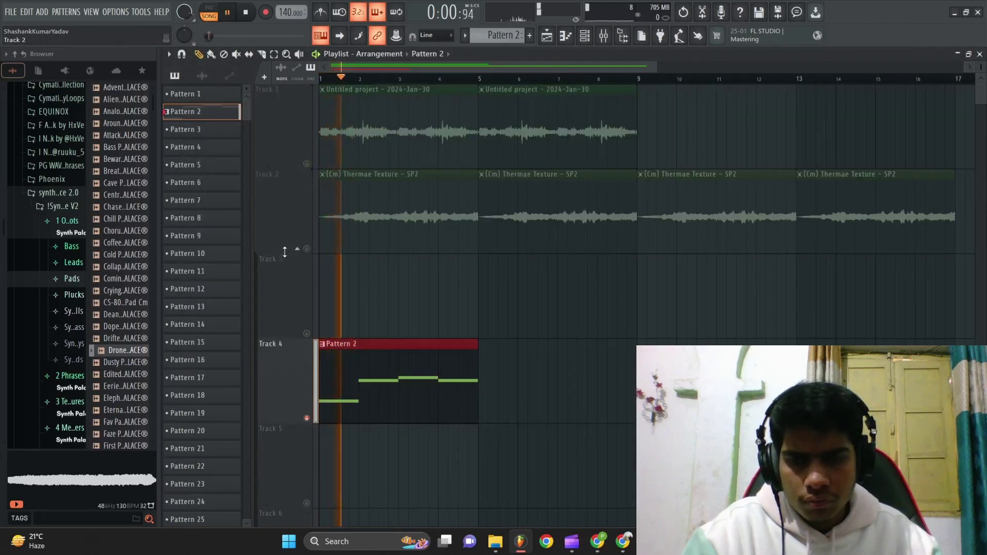
double_click(378, 364)
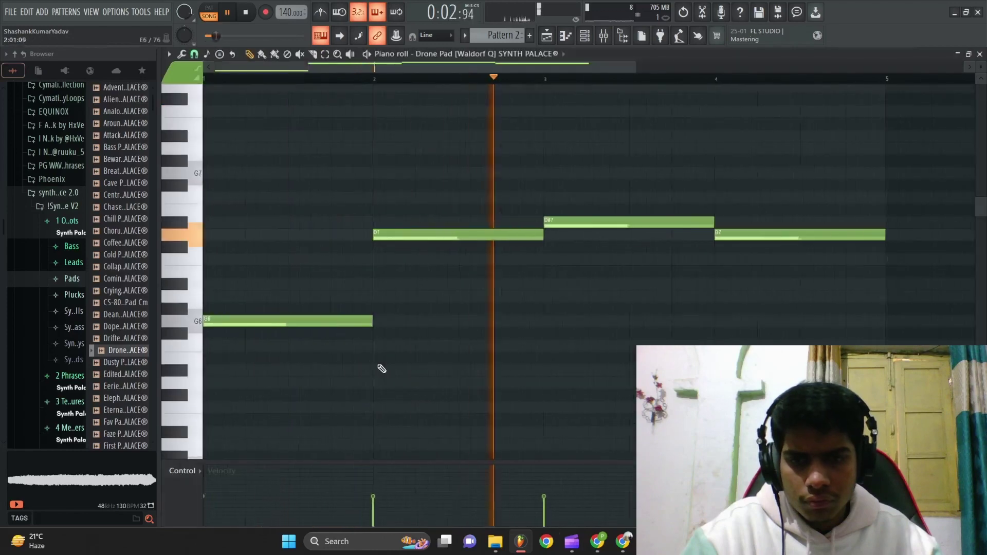
scroll(375, 365, up, 3)
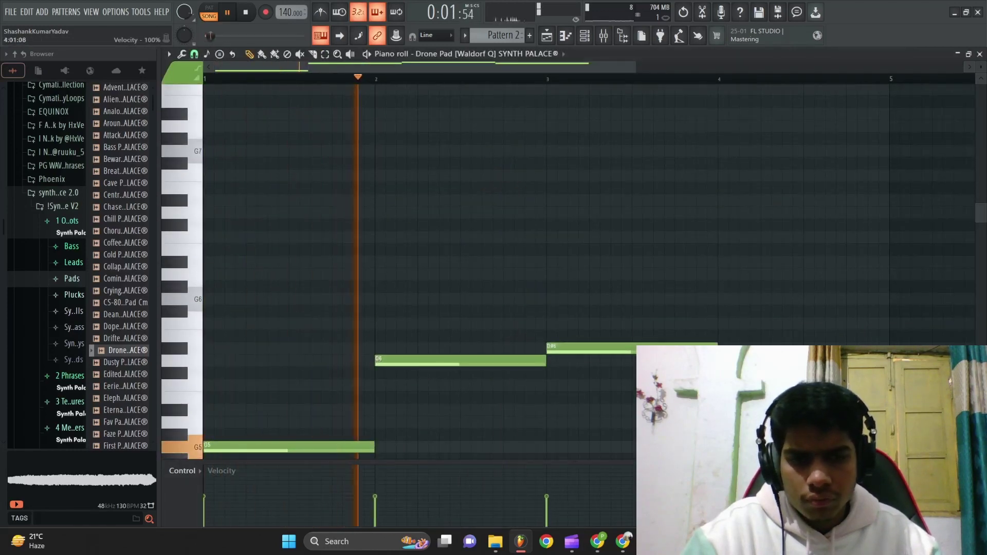
Step: Route the Drone Pad channel to mixer track 2 and add ValhallaPlate in slot 3 at about 68% mix level
key(F6)
key(space)
key(F9)
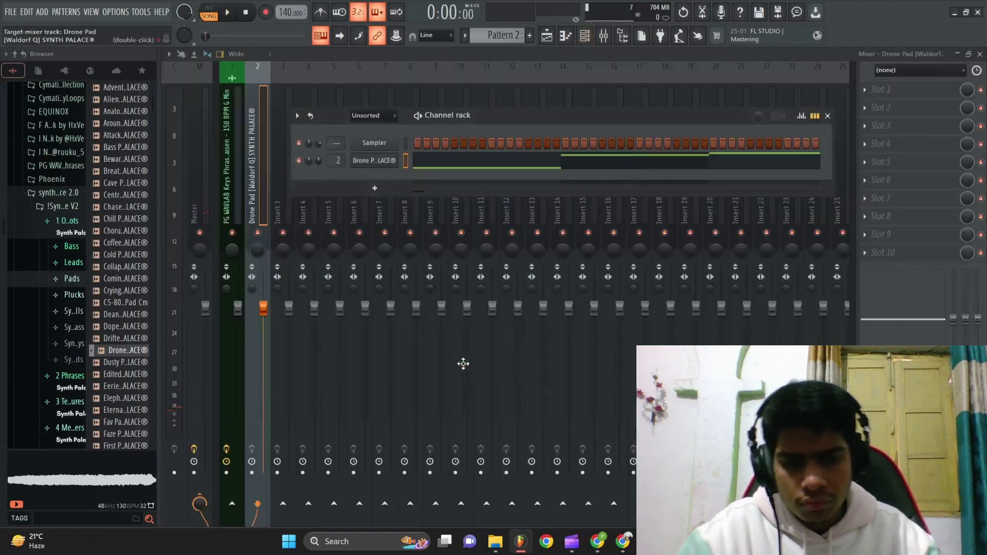
click(881, 132)
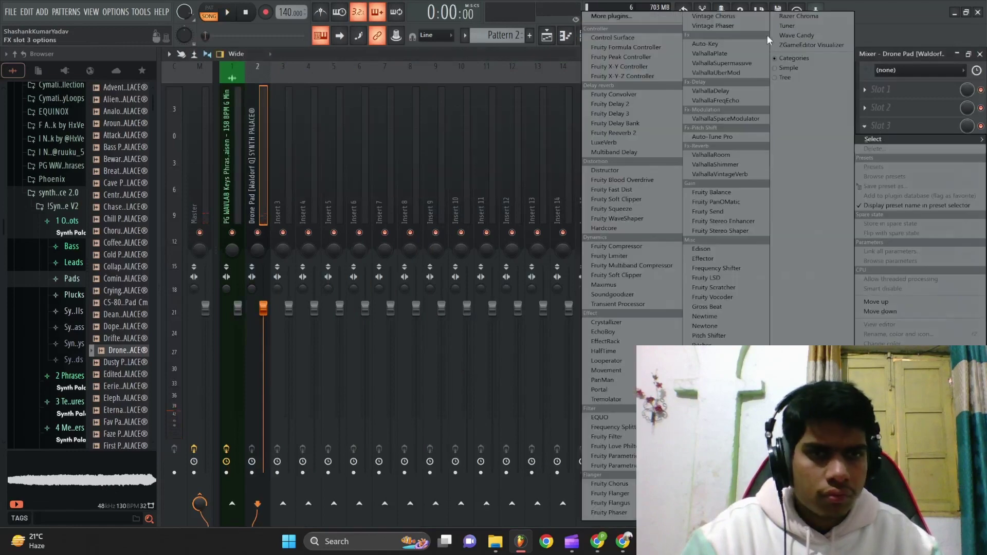
click(739, 55)
key(space)
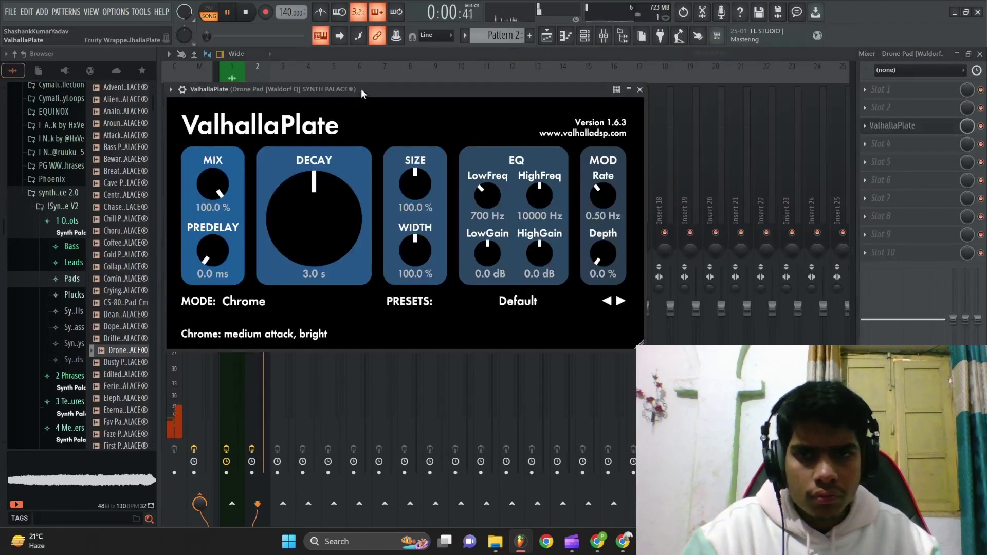
click(960, 126)
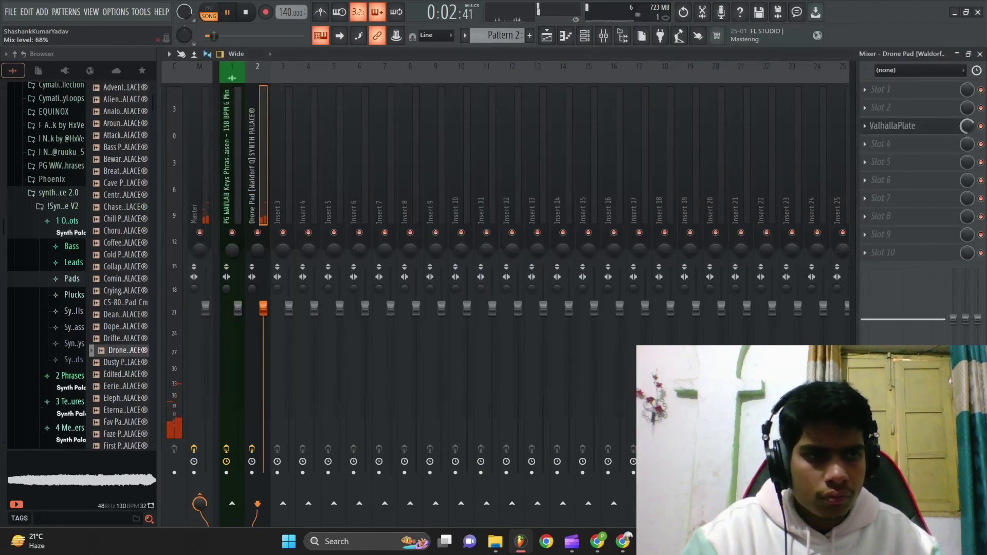
click(903, 144)
mouse_move(895, 157)
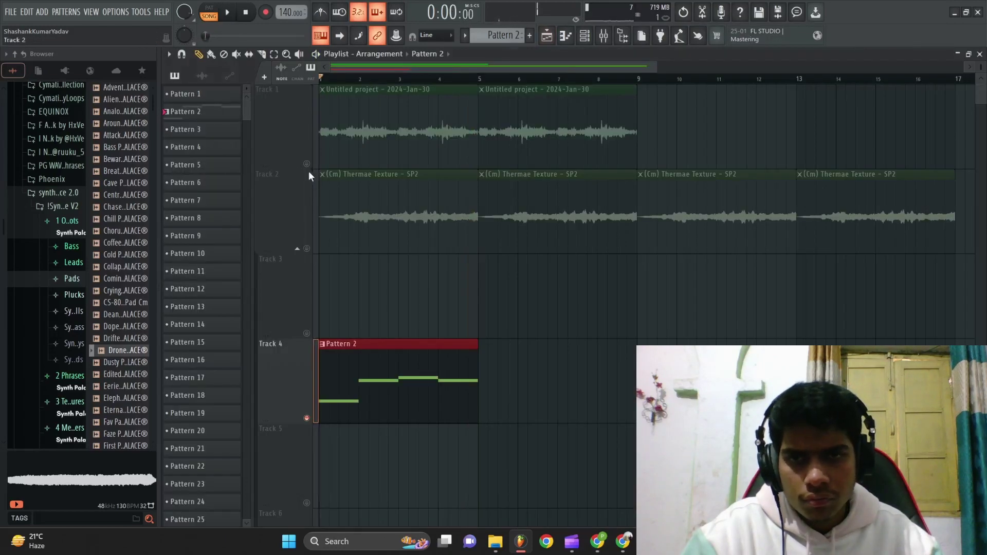
Step: Bring all playlist tracks back from solo and play the full arrangement
right_click(307, 164)
right_click(307, 164)
key(space)
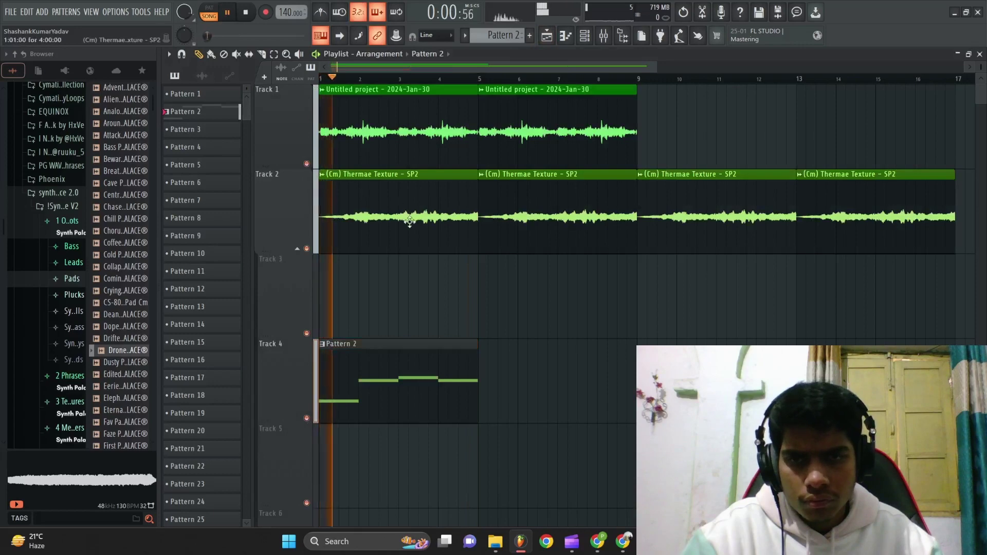
Step: Show all channels and route the Sampler, melody and Thermae Texture channels to mixer tracks 3, 4 and 5
scroll(413, 221, down, 3)
key(F6)
key(space)
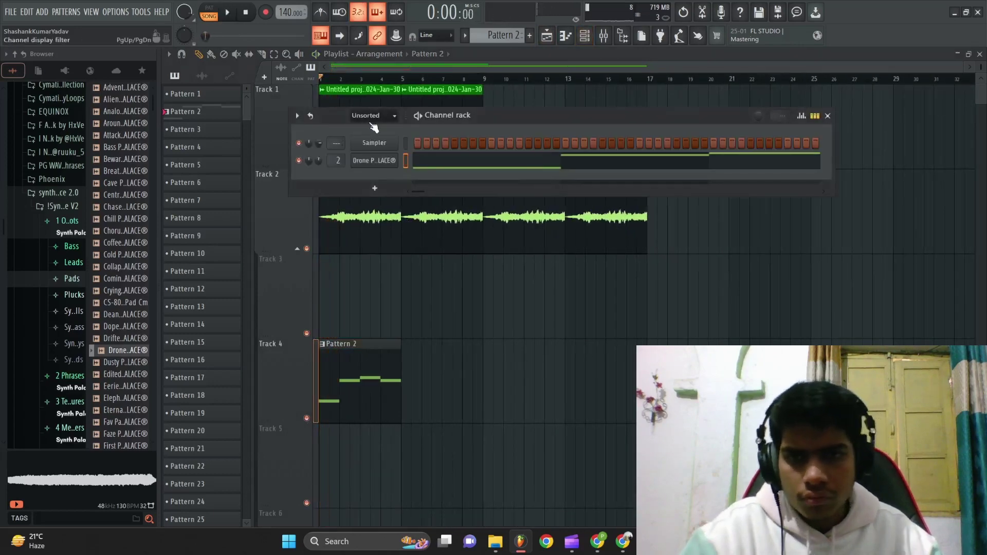
scroll(370, 122, up, 1)
key(F9)
key(space)
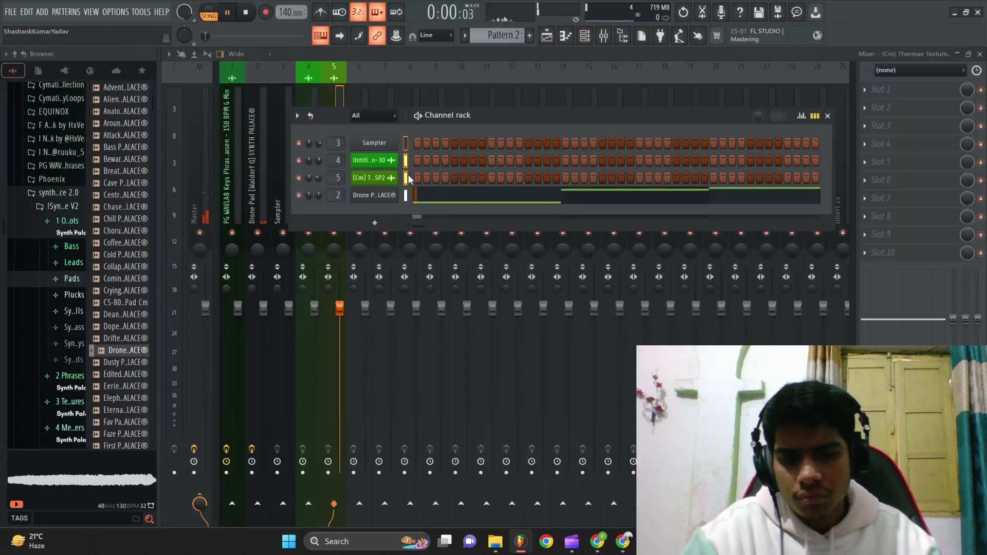
Step: Duplicate the Pattern 2 clip along Track 4 to fill bars 5 to 16
click(548, 39)
drag(413, 361, 313, 366)
key(ctrl+b)
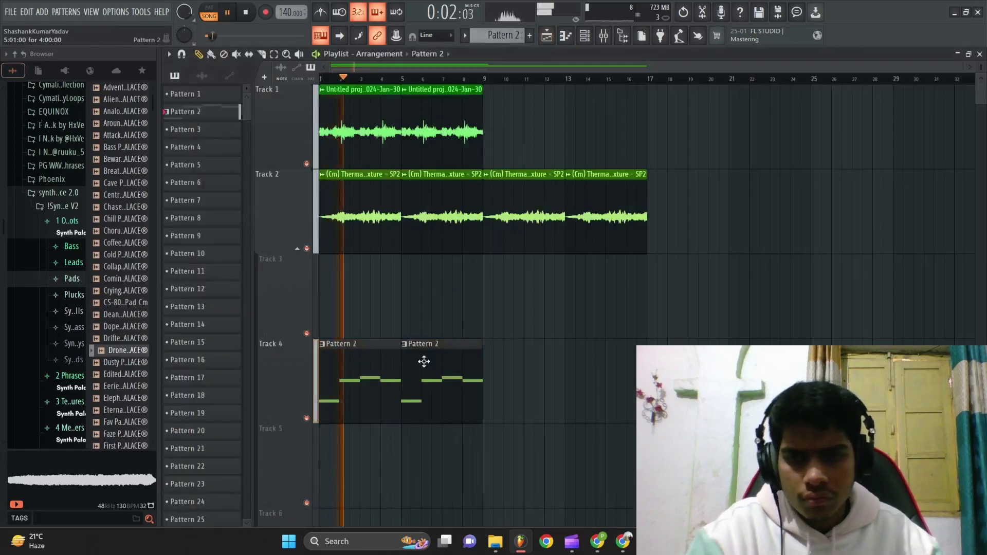
drag(503, 362, 375, 360)
key(ctrl+b)
Step: Make the pattern clip at bar 9 unique as Pattern 3 and transpose its notes up one octave
click(488, 346)
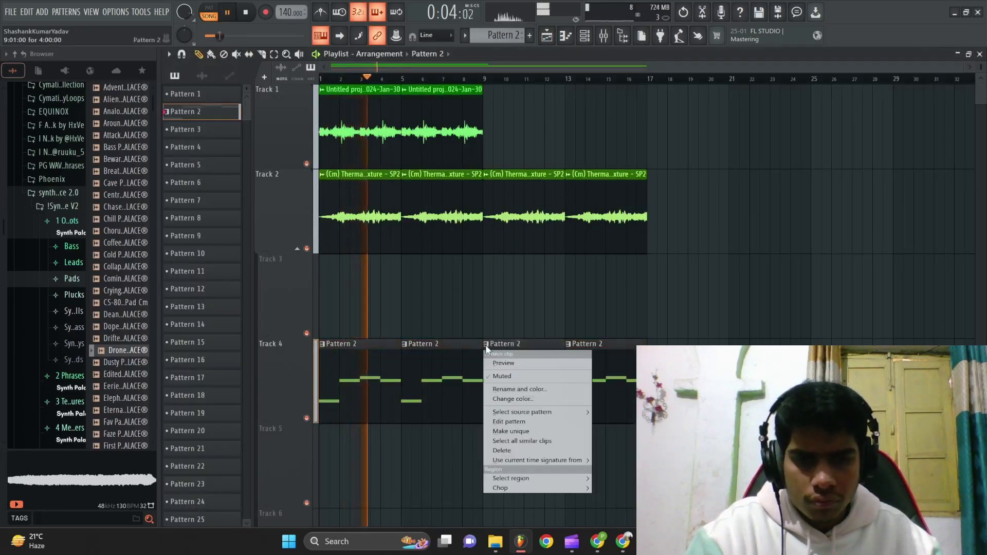
key(u)
double_click(499, 351)
key(ctrl+Up)
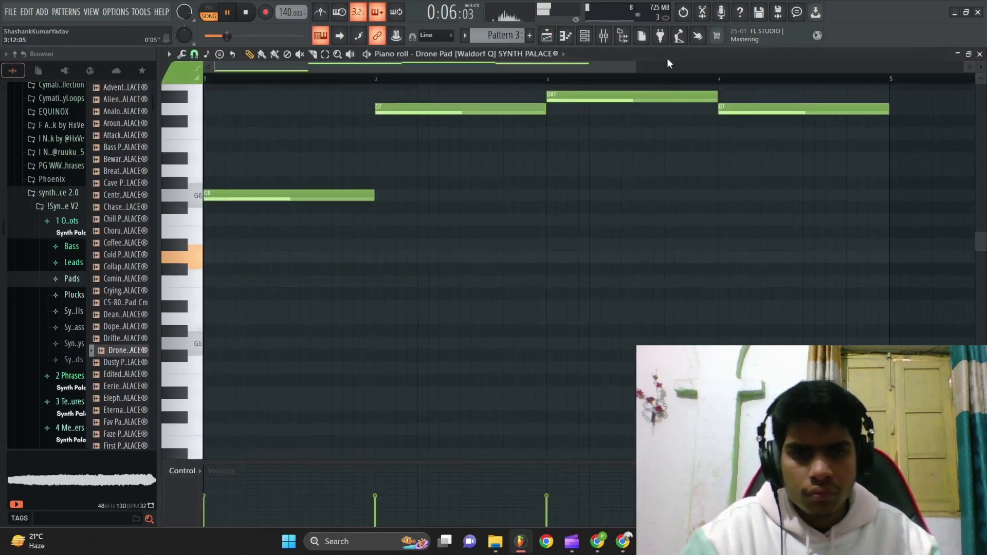
Step: Replace the Pattern 2 clip at bar 13 with a copy of Pattern 3 and restart playback from bar 1
click(553, 38)
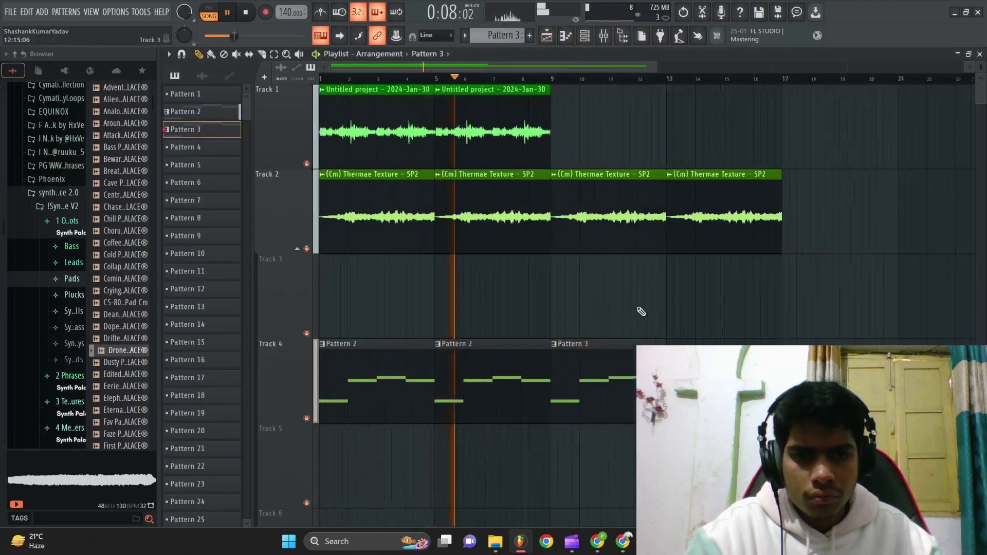
drag(576, 413, 575, 410)
key(ctrl+b)
key(ctrl+d)
click(506, 78)
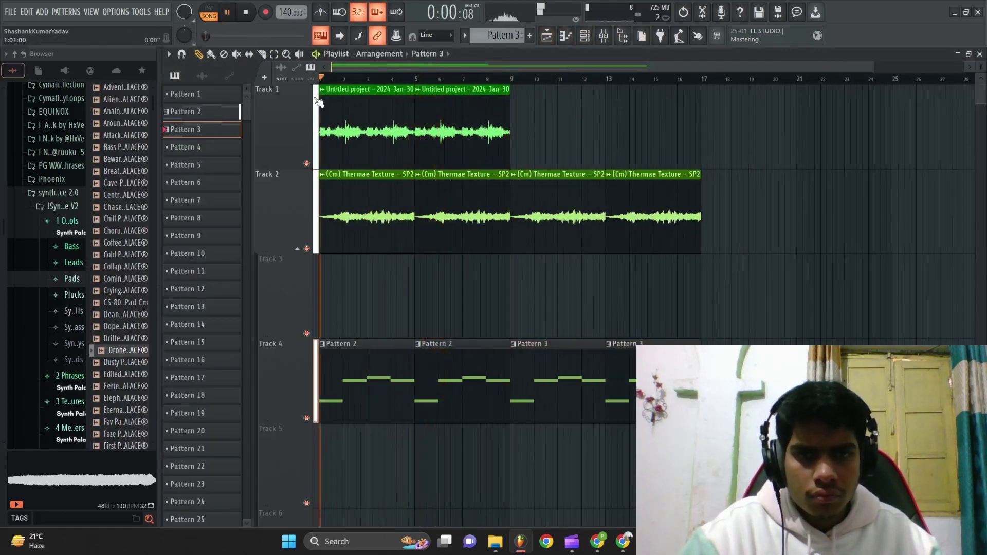
Step: Duplicate the two melody clips into bars 9 to 16, make the bar 9 clip unique and play from there
drag(319, 102, 461, 105)
key(ctrl+b)
click(514, 90)
click(543, 187)
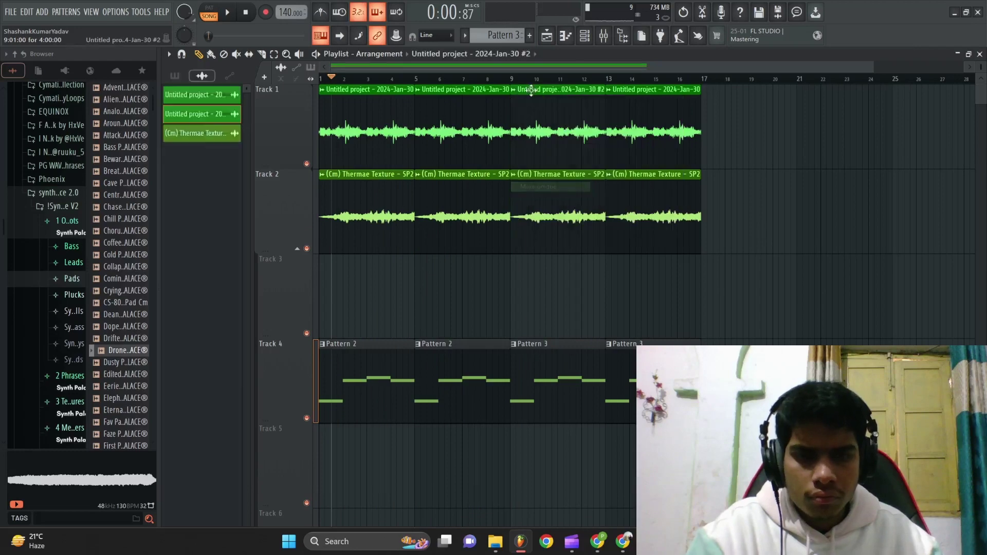
click(518, 80)
key(space)
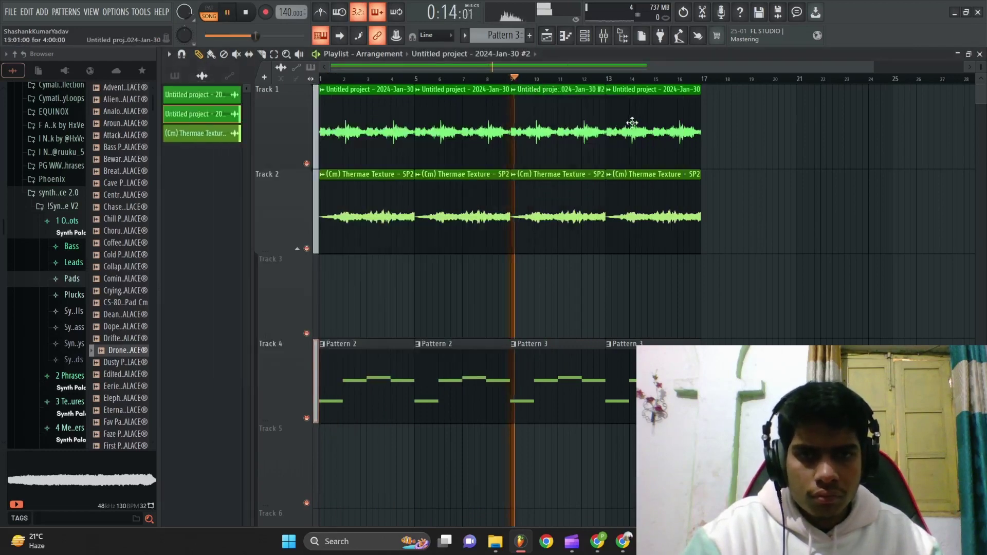
Step: Replace the melody clip at bar 13 with a copy of the unique clip and check its channel settings
right_click(632, 126)
drag(605, 124, 565, 135)
key(ctrl+b)
scroll(572, 131, up, 1)
scroll(572, 131, down, 1)
double_click(573, 130)
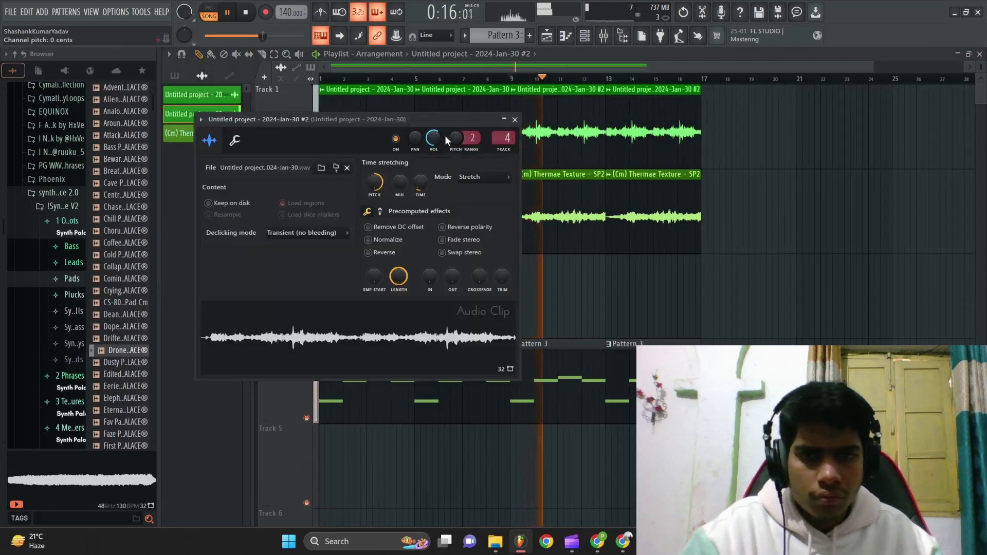
click(515, 120)
key(space)
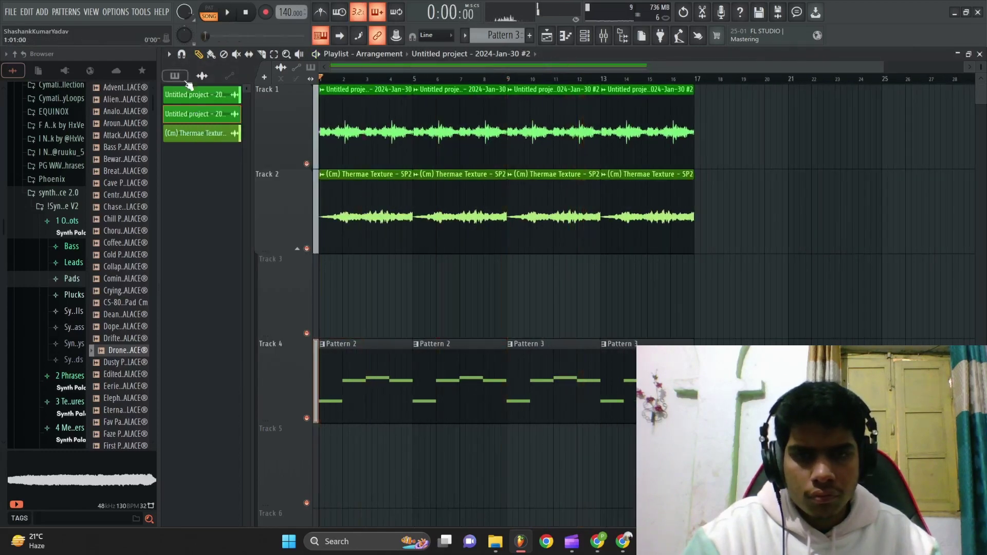
Step: Replace the unique melody clips at bars 9 and 13 with duplicates of the original melody clips
key(space)
right_click(555, 123)
right_click(649, 124)
drag(731, 123, 371, 123)
key(ctrl+b)
Step: Move the four pad pattern clips from Track 4 up to Track 3
scroll(803, 463, down, 1)
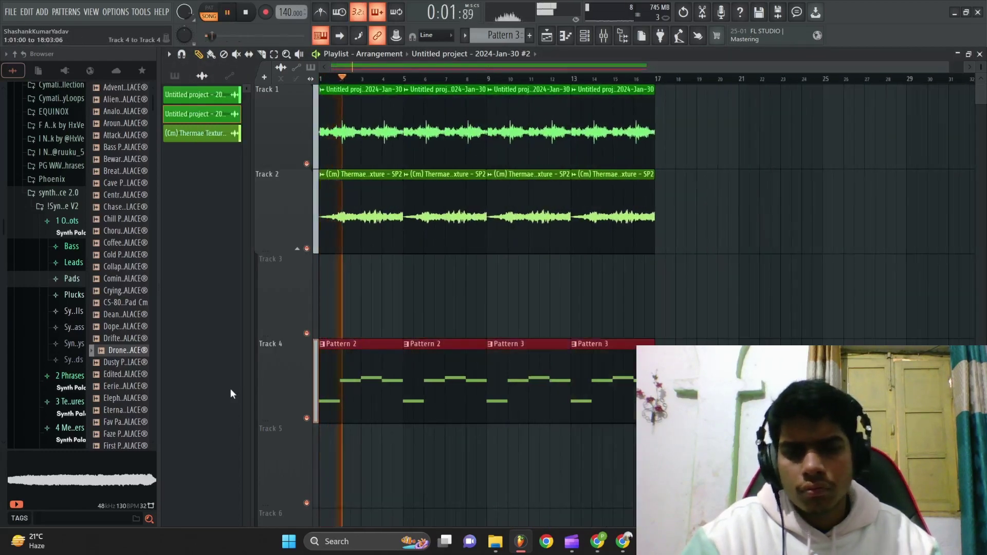
drag(348, 356, 348, 271)
scroll(388, 211, up, 1)
Step: Lower the original melody clip's channel volume to about 60%
double_click(385, 136)
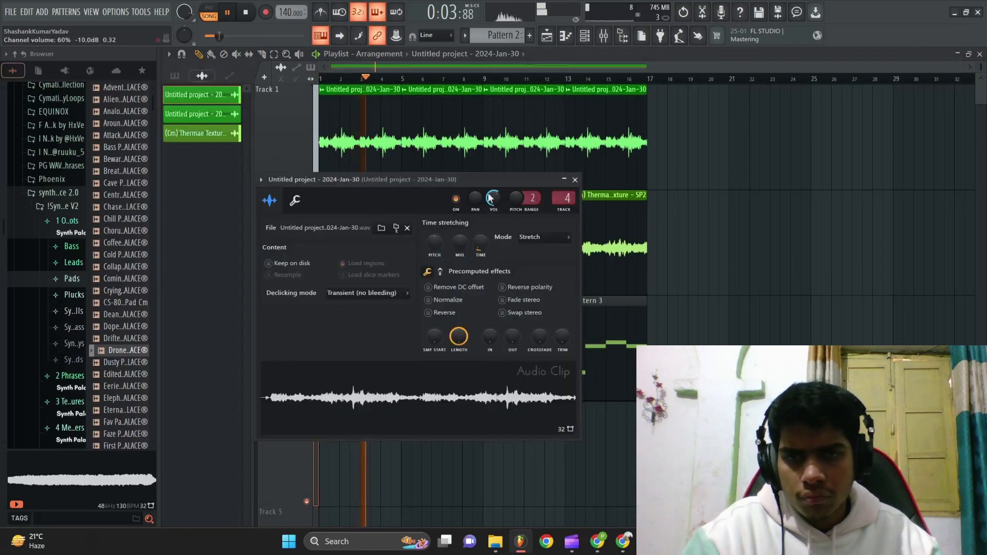
drag(490, 198, 490, 199)
drag(504, 204, 504, 211)
click(576, 187)
scroll(652, 208, up, 2)
scroll(668, 232, down, 2)
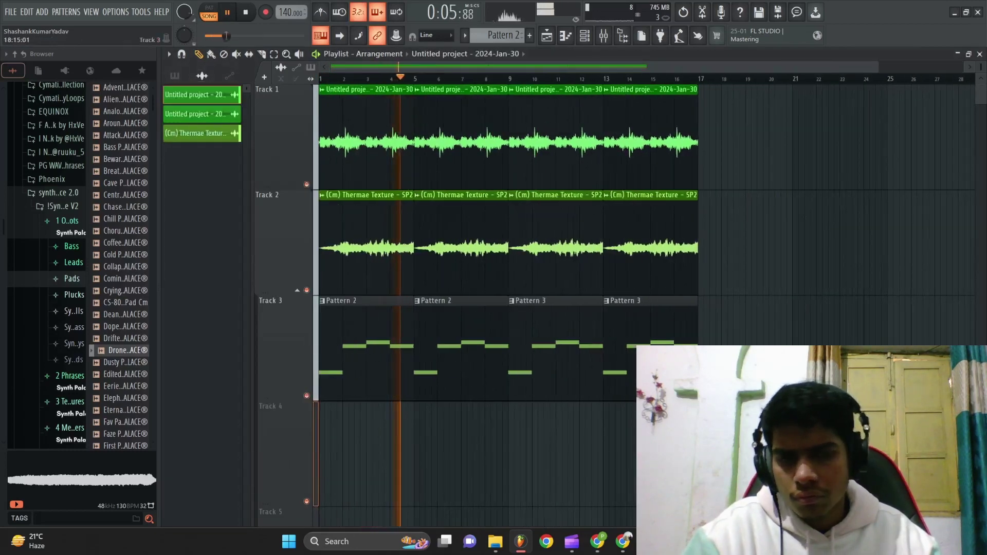
Step: Place an empty Pattern 5 clip on Track 4 covering bars 1 to 8
key(space)
click(178, 76)
drag(196, 94, 218, 102)
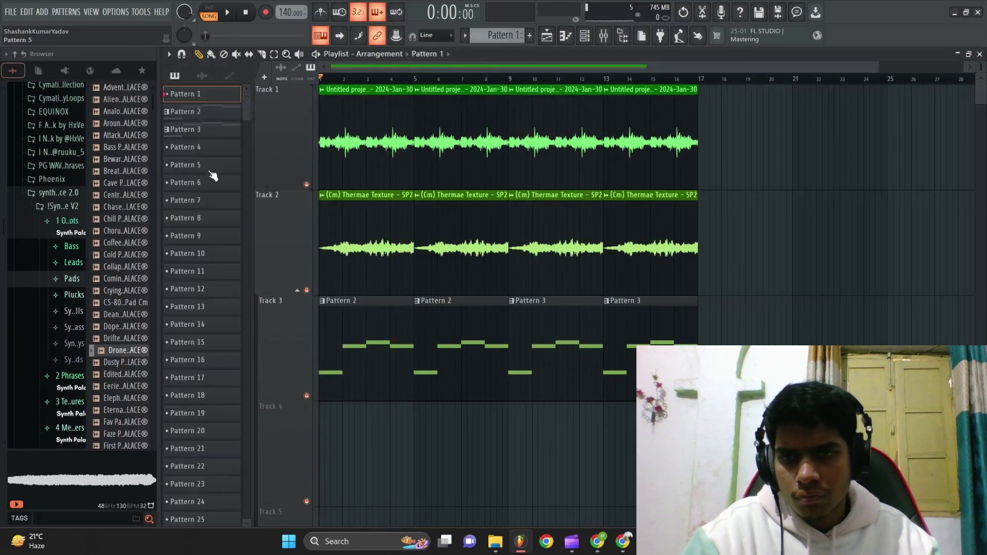
drag(373, 445, 506, 448)
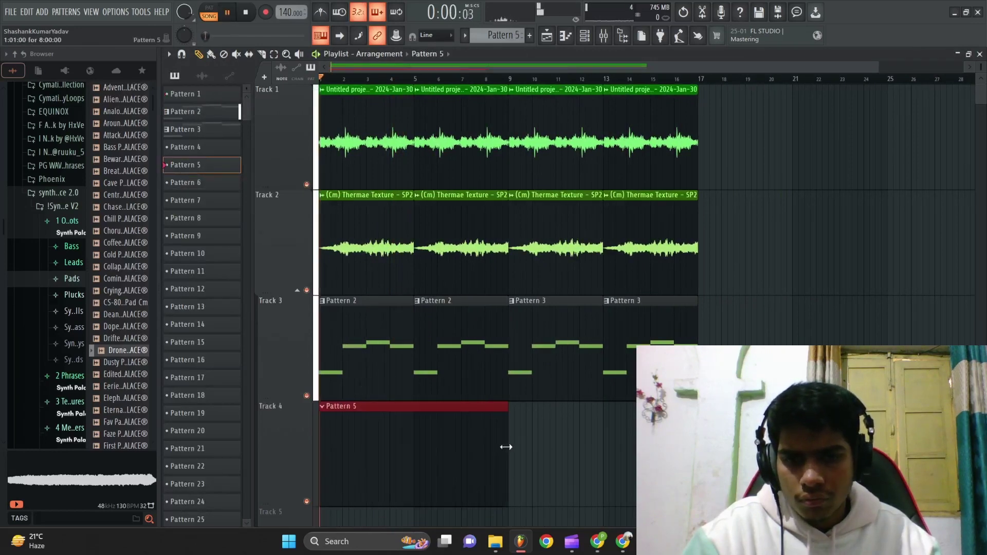
scroll(549, 442, down, 1)
scroll(548, 443, up, 3)
scroll(535, 437, down, 4)
Step: Browse the drums library to the 808 folder of the 2021 PALE kit
key(F6)
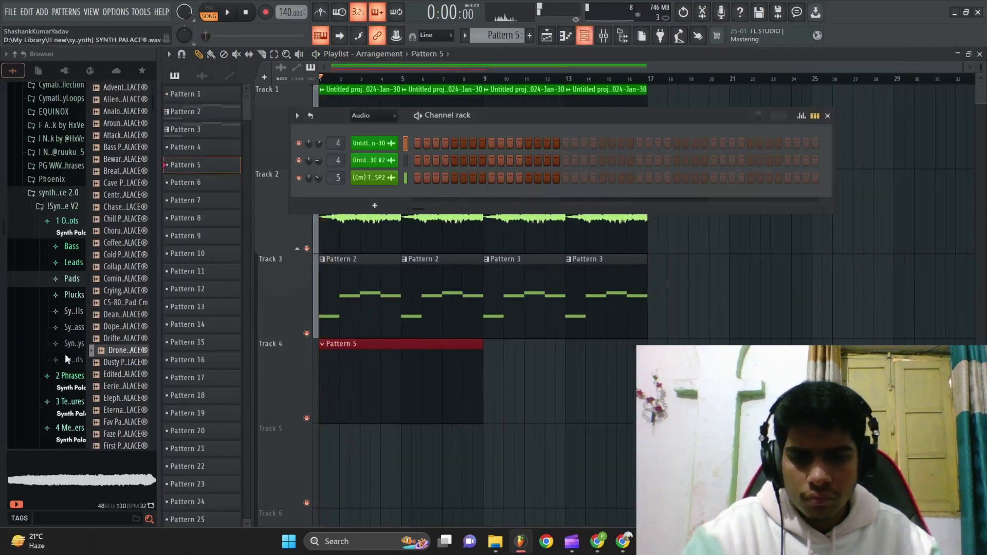
click(62, 207)
click(41, 287)
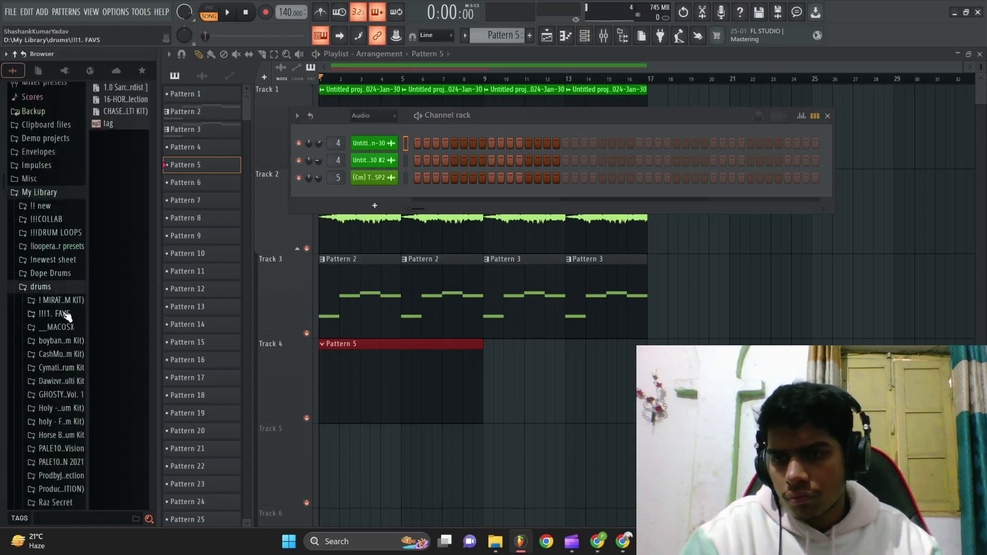
click(25, 264)
click(50, 247)
click(51, 261)
Step: Audition the 808 samples and load 808_-mustuse (pale1080) into Pattern 5 with a hit on the first step
click(157, 124)
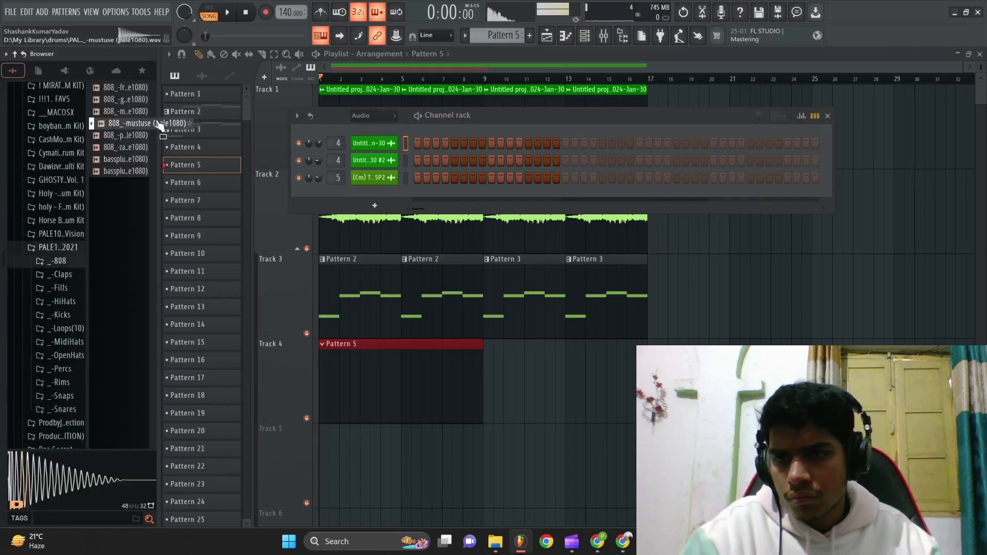
click(137, 136)
click(134, 126)
click(133, 138)
click(136, 124)
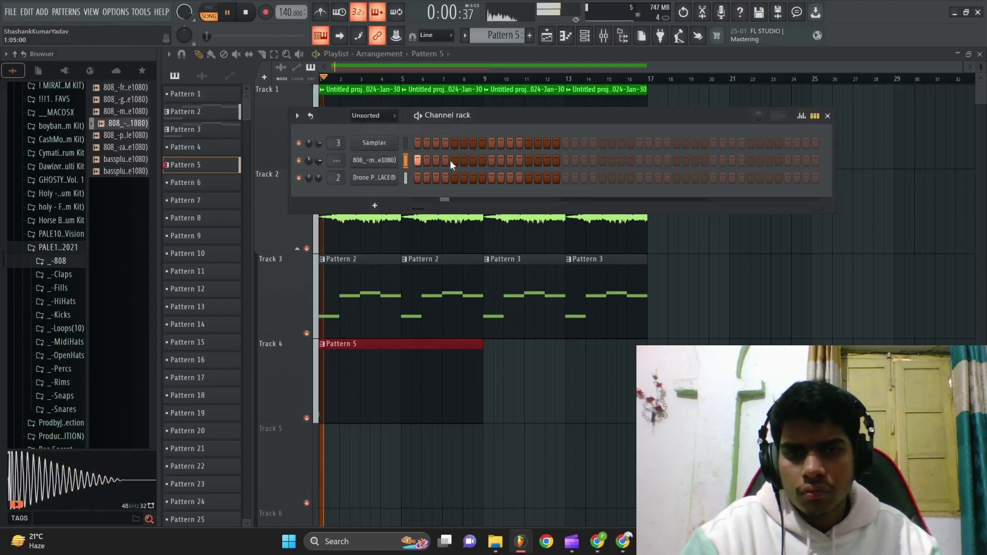
Step: Add an 808 hit on step 7 and load CLAP_-rêves(pale1080) from the Claps folder as a new channel
right_click(378, 160)
click(414, 224)
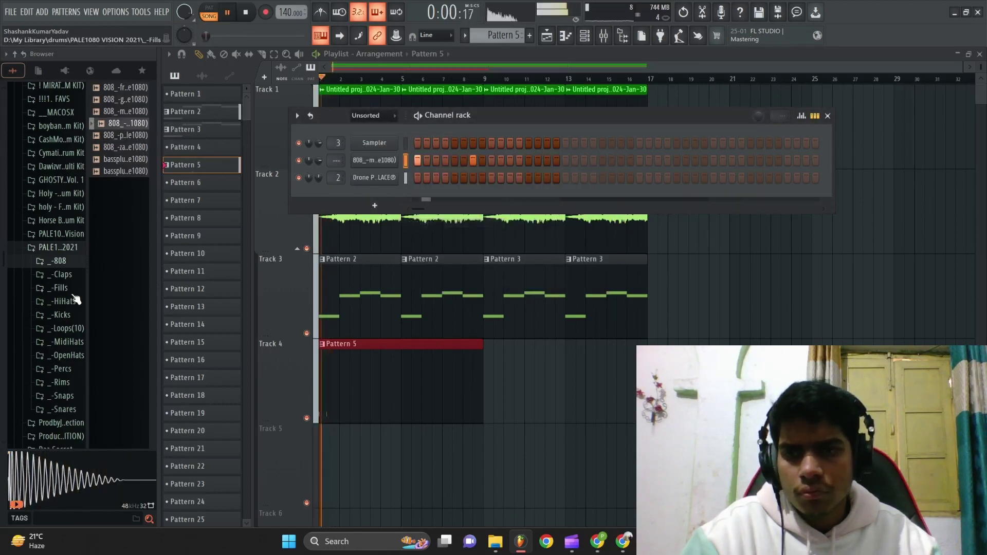
key(space)
click(63, 276)
drag(123, 111, 173, 128)
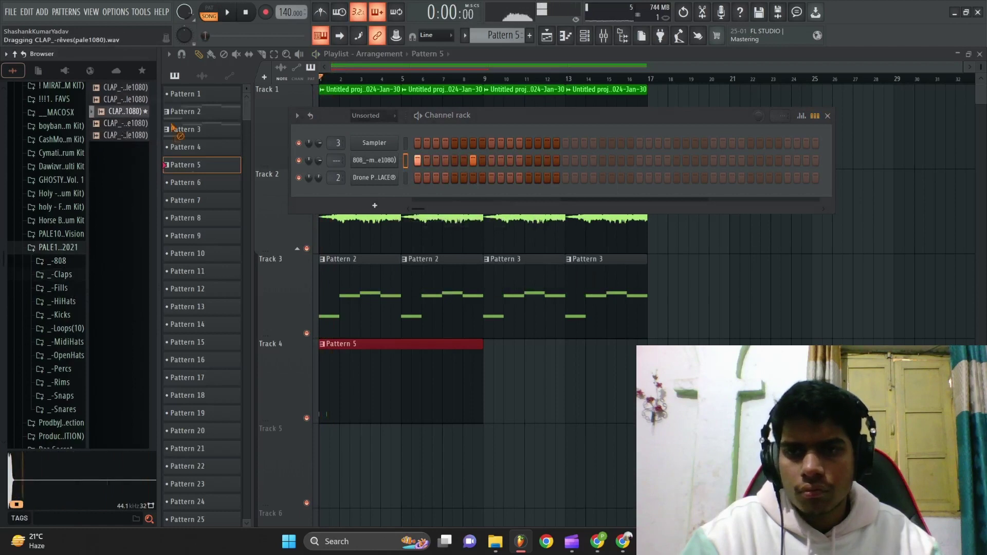
drag(398, 170, 398, 178)
Step: Load the favourite sample BricksDaMane Open HiHat 10 as a new channel with a hit on step 13
click(142, 71)
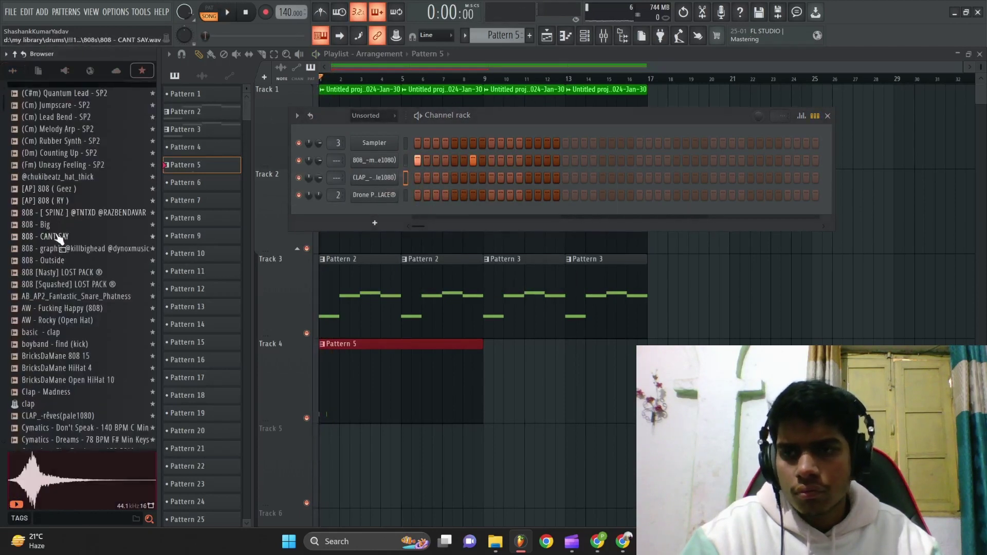
drag(69, 374, 319, 211)
key(space)
click(530, 212)
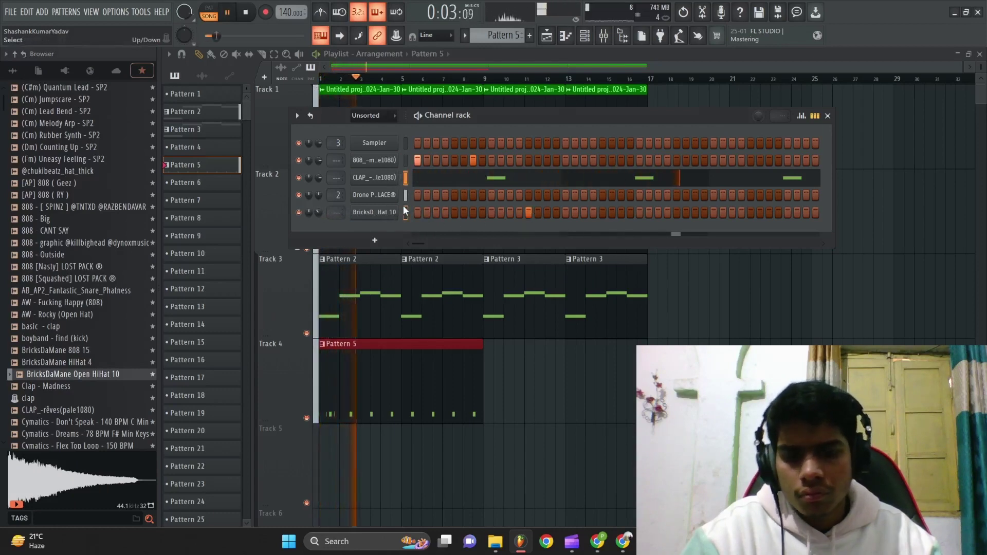
Step: Route the clap and the BricksDaMane open hi-hat channels to mixer tracks 6 and 7
key(ctrl+l)
key(space)
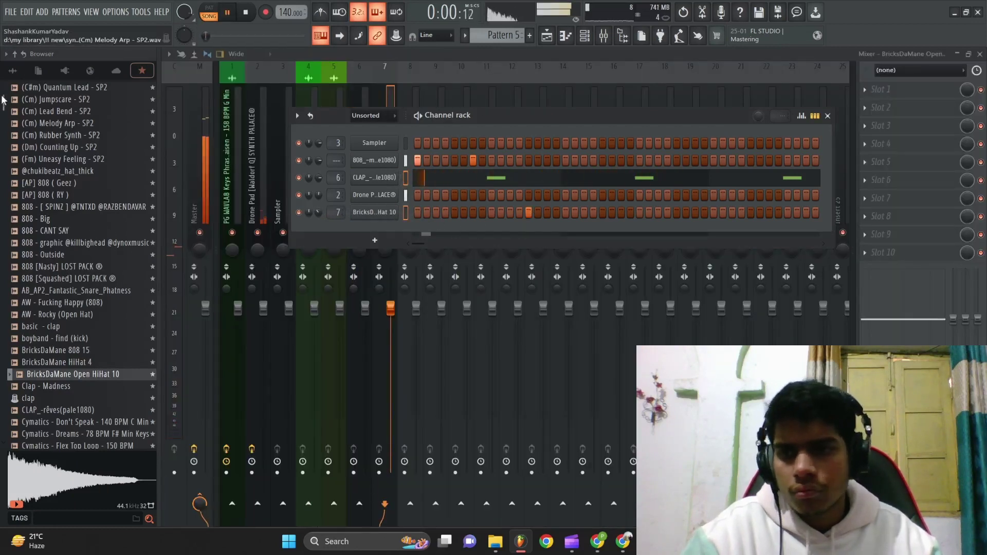
key(space)
Step: Audition the PALE kit's hi-hat samples and load HH_-smooth(pale1080) as a new channel above the clap
click(13, 71)
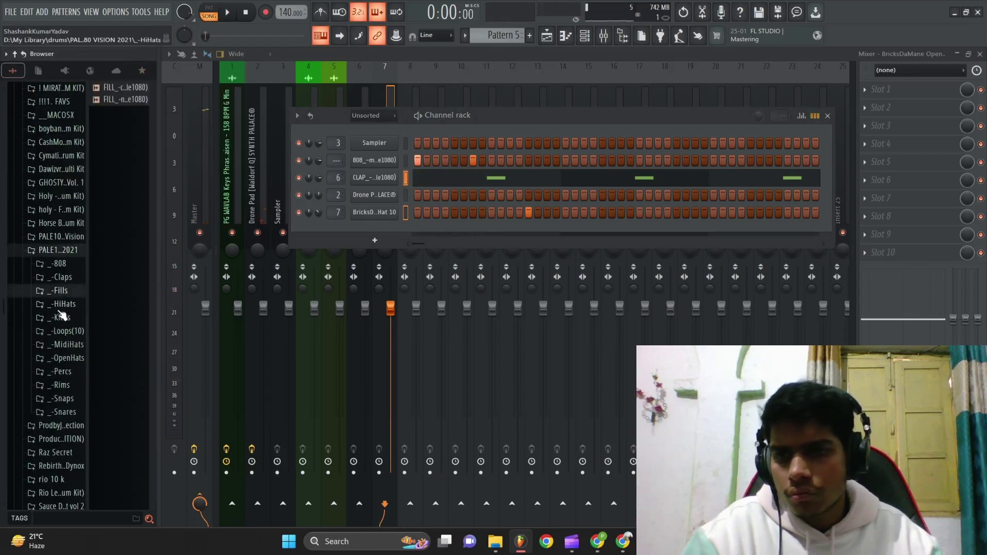
click(62, 304)
click(123, 135)
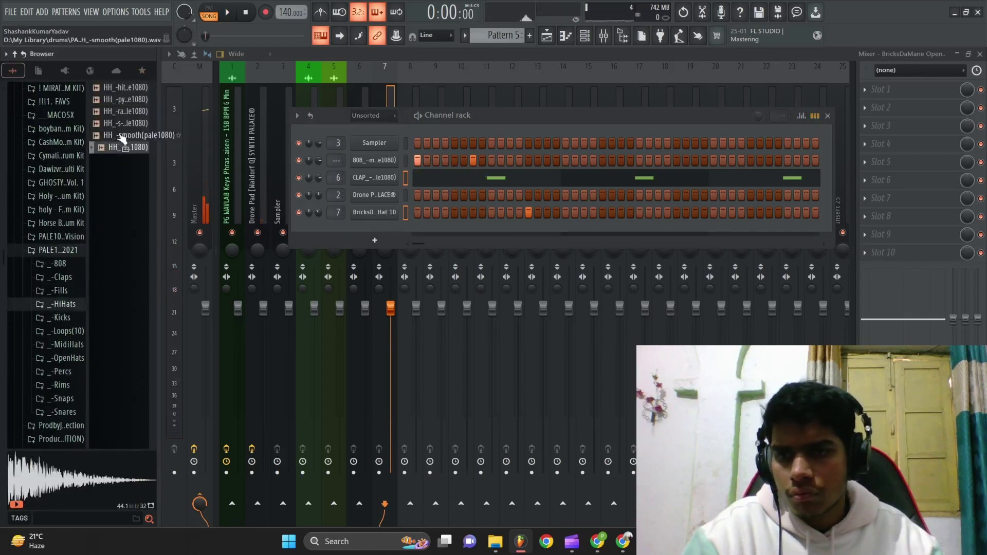
drag(385, 180, 385, 179)
Step: Draw the HH_-smooth channel's first piano roll notes: a four-step G4 at bar 1, followed by a four-step D#5
right_click(374, 177)
click(411, 178)
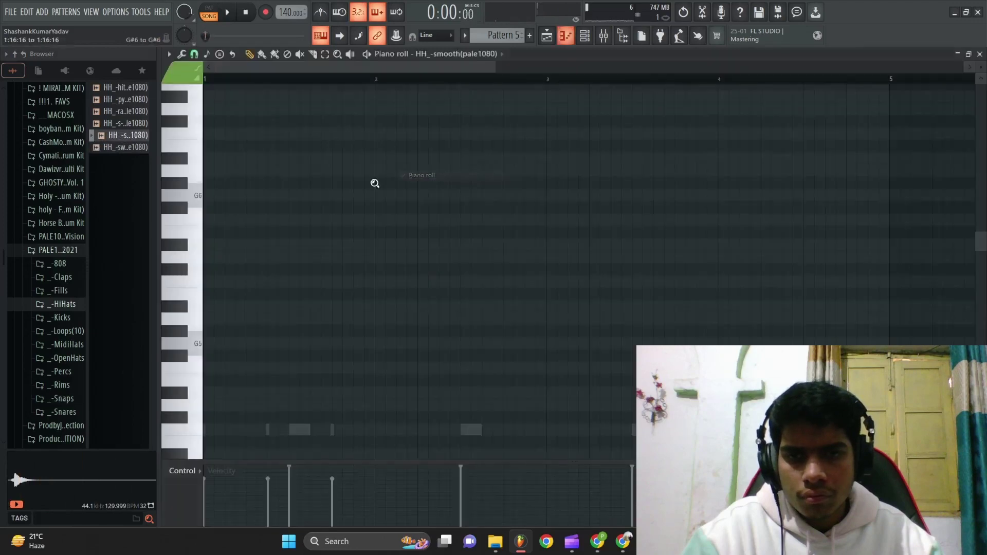
key(space)
scroll(225, 221, up, 4)
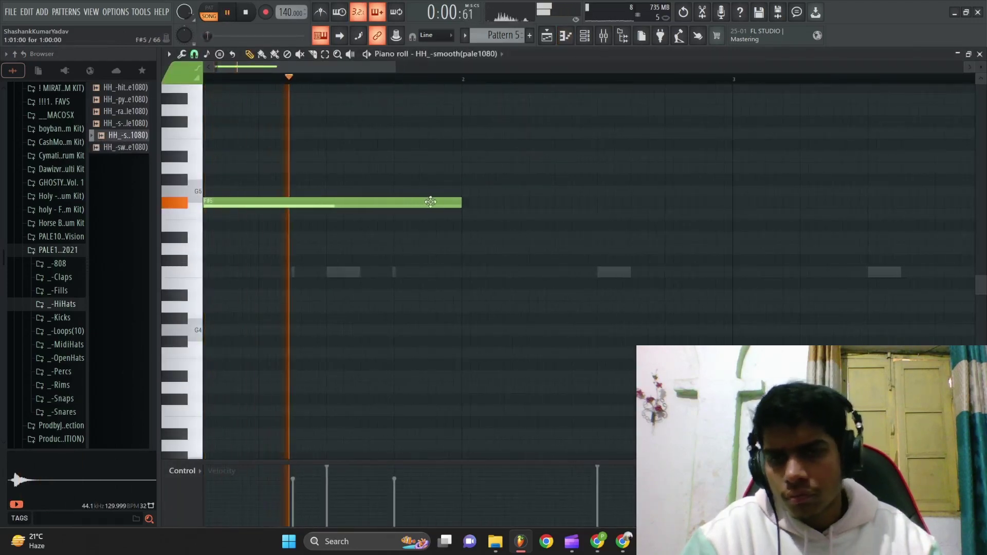
key(space)
scroll(228, 330, down, 4)
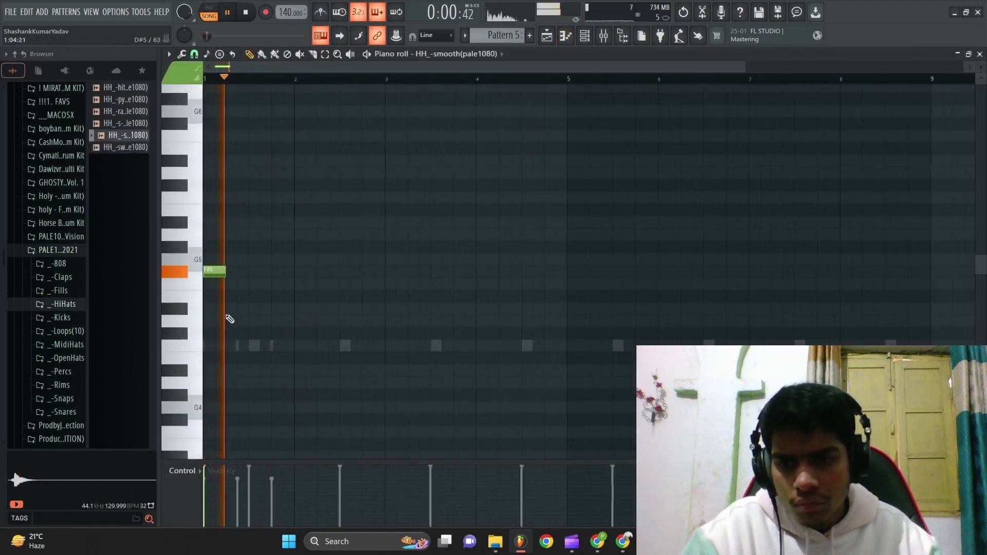
scroll(210, 273, up, 3)
key(space)
scroll(204, 412, down, 5)
scroll(202, 386, up, 4)
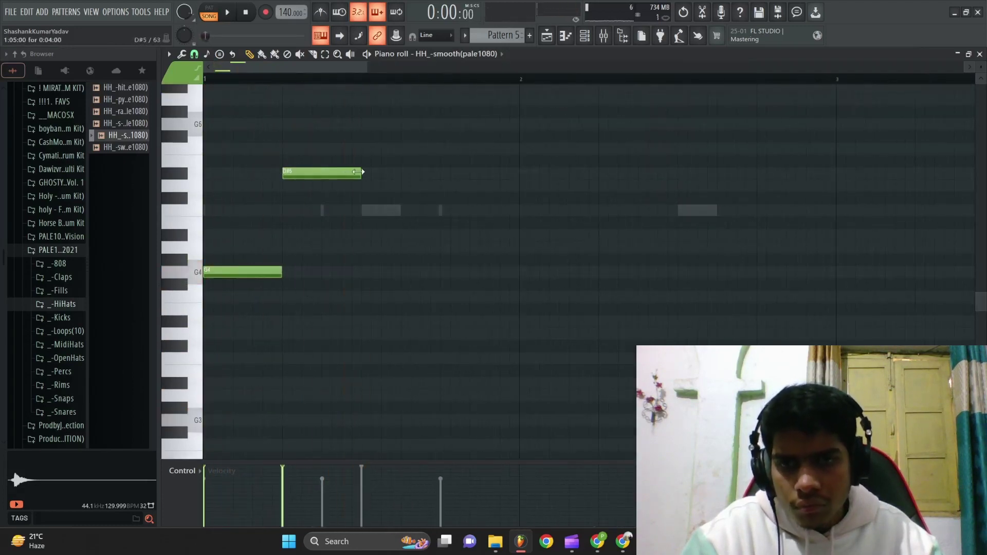
Step: Add one-step hi-hat notes at G#3 on step 7 and G3 on step 9 of bar 1
click(324, 323)
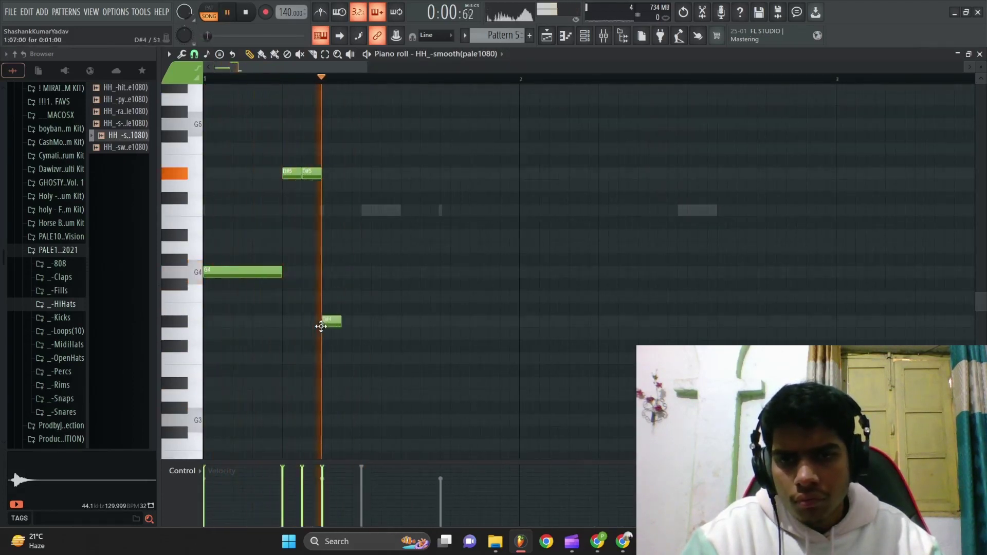
drag(324, 323, 324, 386)
click(363, 420)
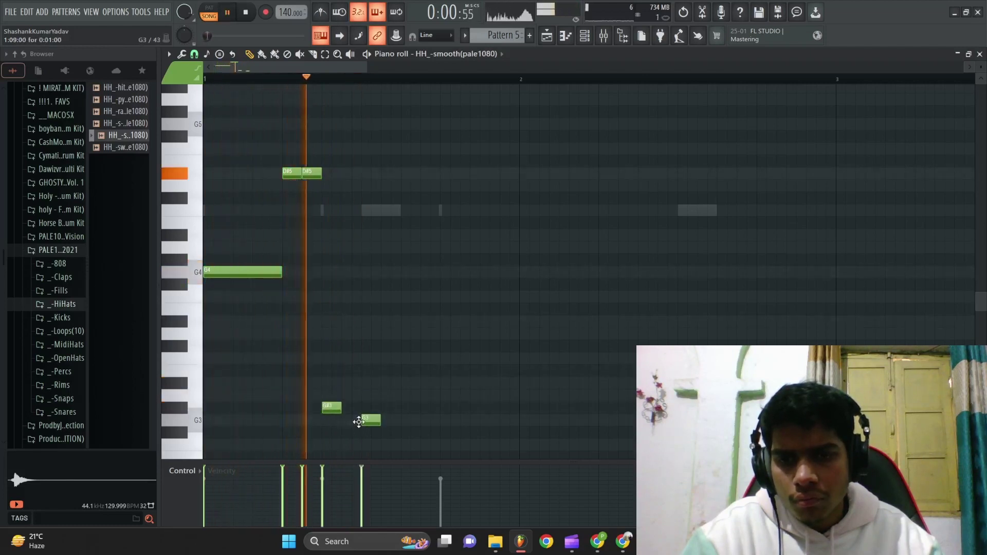
Step: Delete the two short D#5 hi-hat notes on steps 5 and 6, and replay the pattern
key(space)
right_click(310, 174)
right_click(297, 173)
key(space)
Step: Check the clap channel's sampler settings and return to the hi-hat piano roll
key(F6)
key(space)
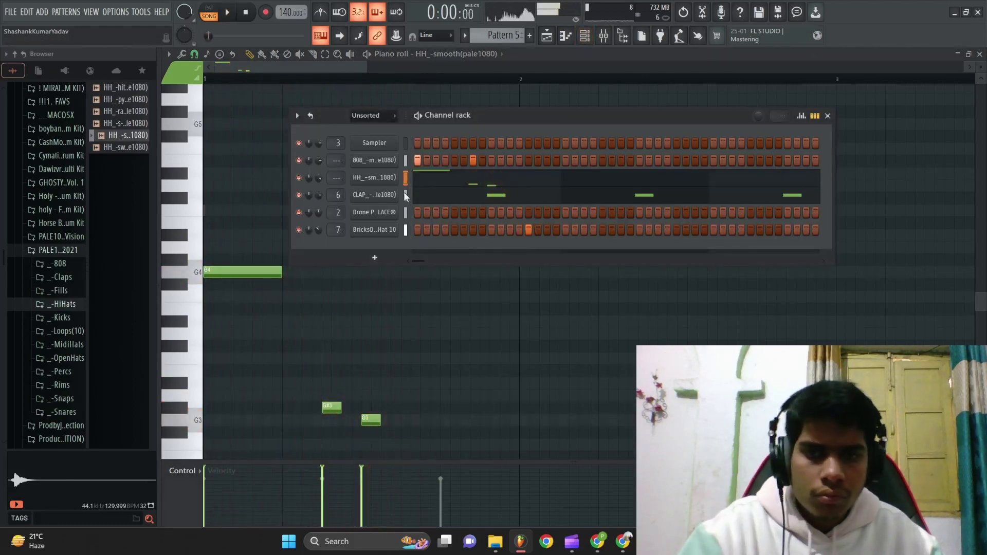
click(382, 198)
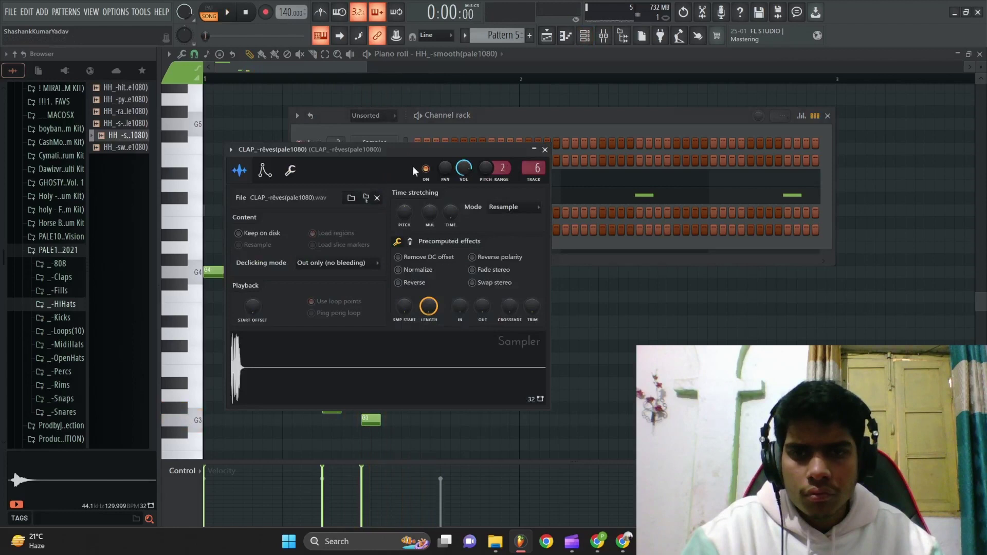
click(546, 149)
click(378, 159)
click(492, 223)
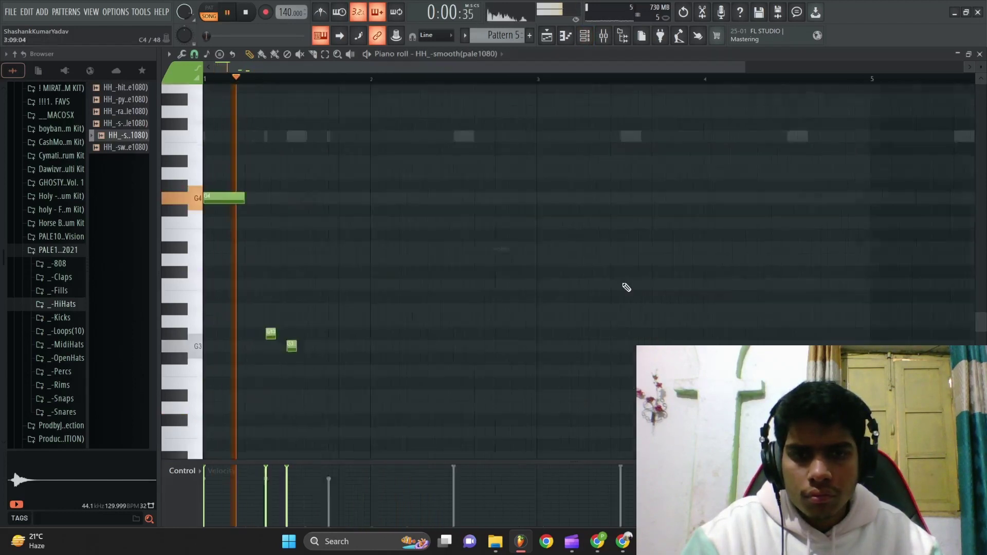
Step: Add one-step hi-hat notes at A4 on step 13 of bar 1 and A#4 on step 11 of bar 2
scroll(627, 287, up, 4)
scroll(437, 242, down, 3)
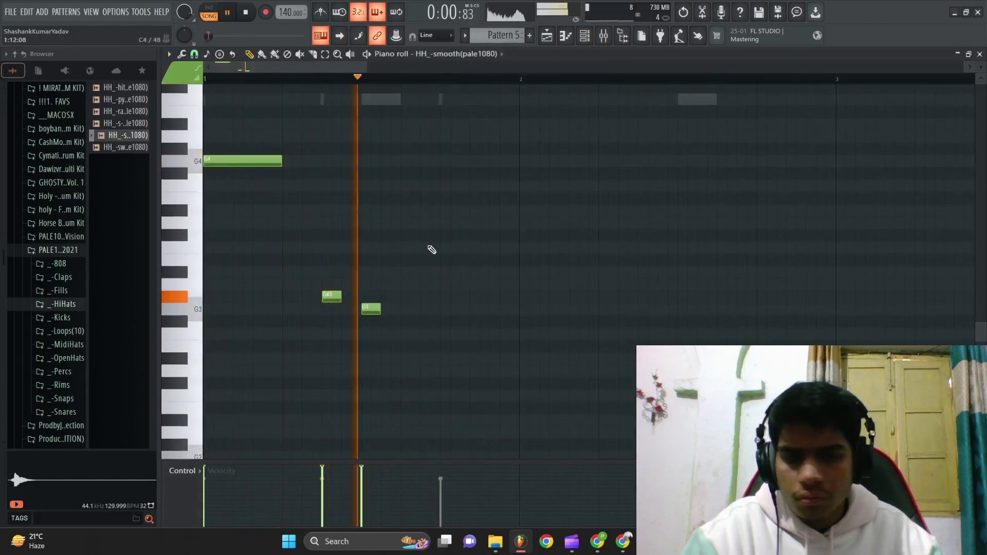
click(435, 247)
right_click(441, 249)
click(441, 136)
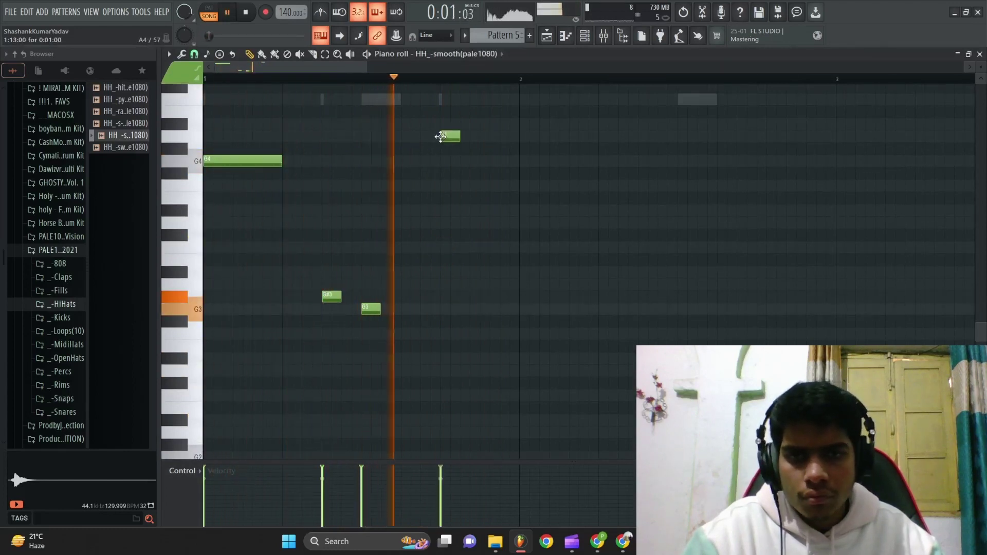
scroll(525, 172, down, 3)
scroll(484, 180, up, 3)
click(445, 126)
scroll(449, 136, down, 2)
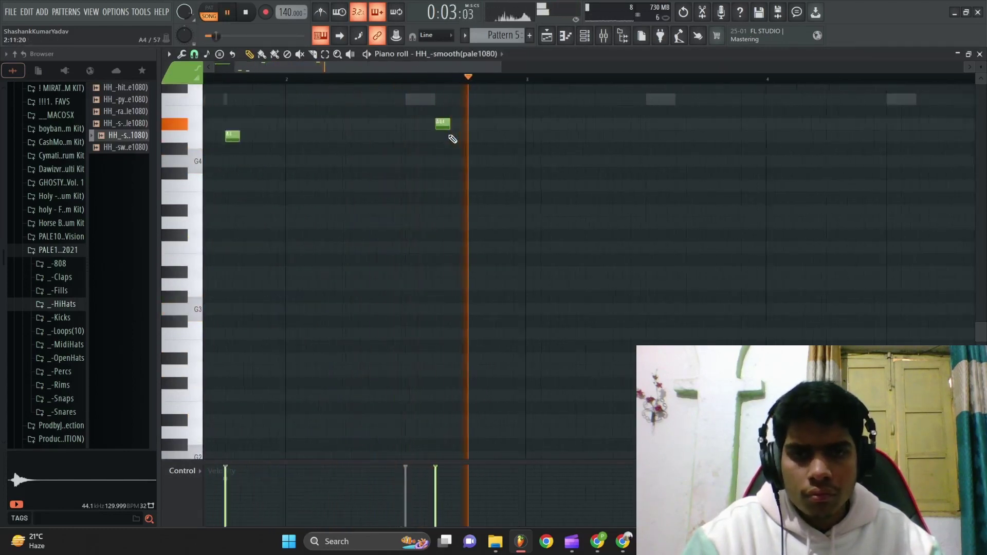
scroll(452, 134, down, 2)
key(space)
key(space)
Step: Add a three-note C5 hi-hat roll of half-step hits from step 5 of bar 1, with rising velocities
scroll(309, 142, up, 2)
scroll(307, 144, up, 1)
scroll(303, 141, down, 3)
scroll(237, 100, up, 3)
key(space)
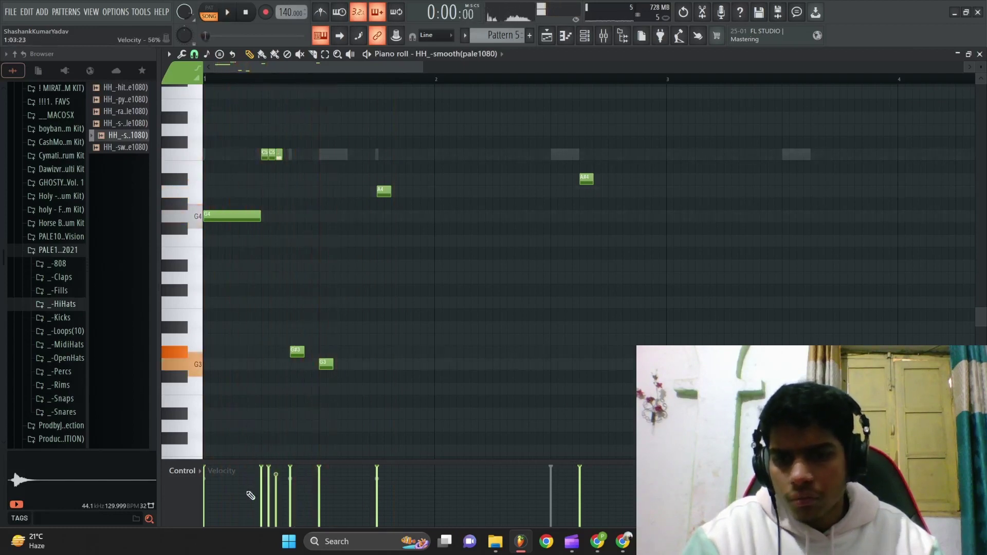
drag(249, 494, 304, 458)
Step: Remove the G#3 hi-hat note and add a half-step D4 note midway through step 8 of bar 2
scroll(300, 357, down, 3)
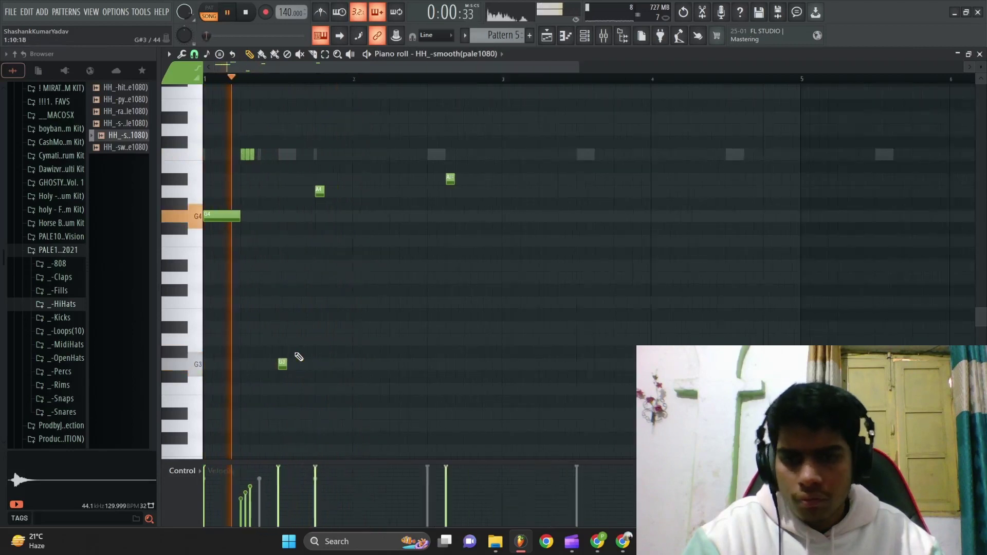
scroll(309, 350, up, 3)
click(439, 289)
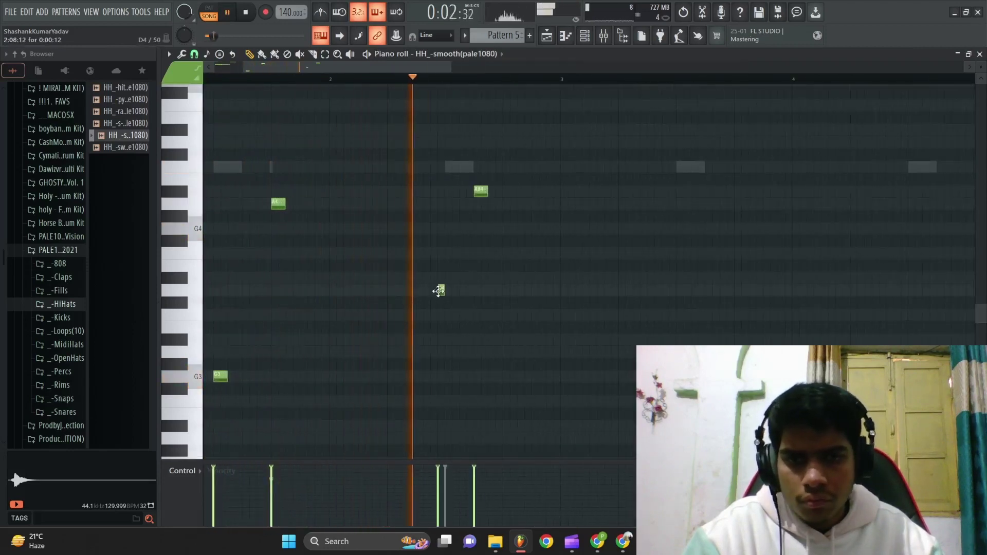
scroll(463, 293, down, 2)
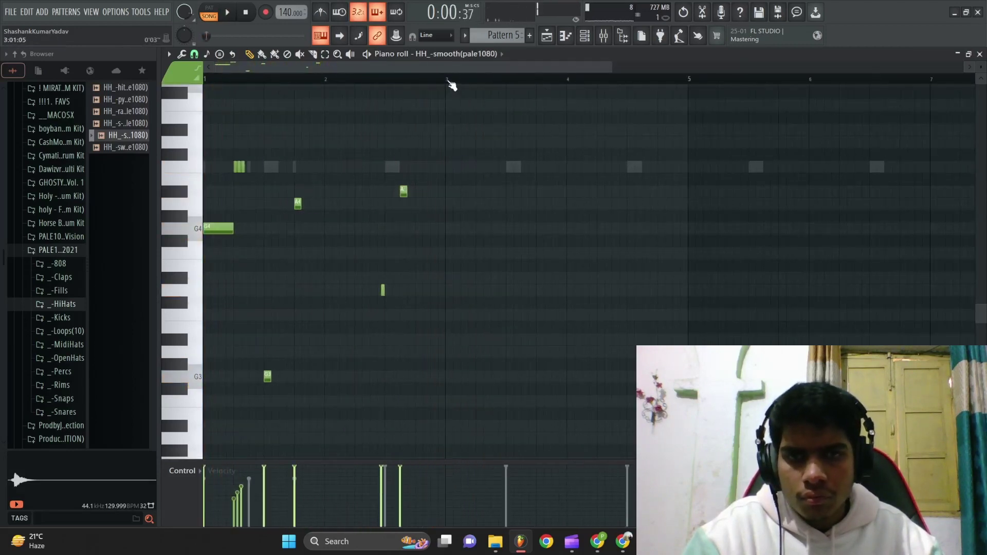
Step: Duplicate the two-bar hi-hat phrase three times to fill eight bars, and play it back
drag(448, 80, 205, 80)
key(ctrl+b)
key(ctrl+b)
key(ctrl+b)
scroll(494, 193, down, 3)
key(ctrl+d)
key(space)
key(space)
key(space)
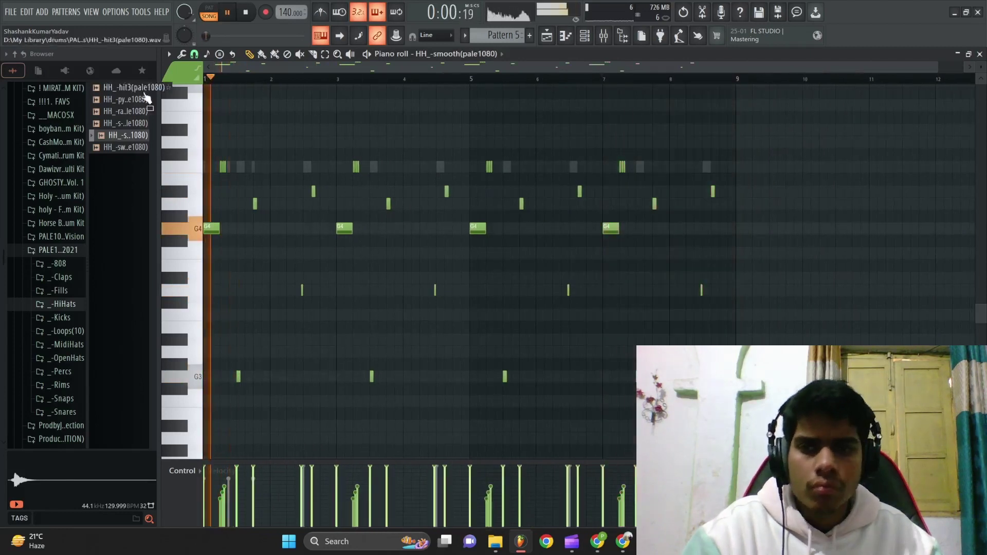
Step: Audition the PALE kit's open hats and load OH_-future(pale1080) as a new channel with a hit on the first step
key(F6)
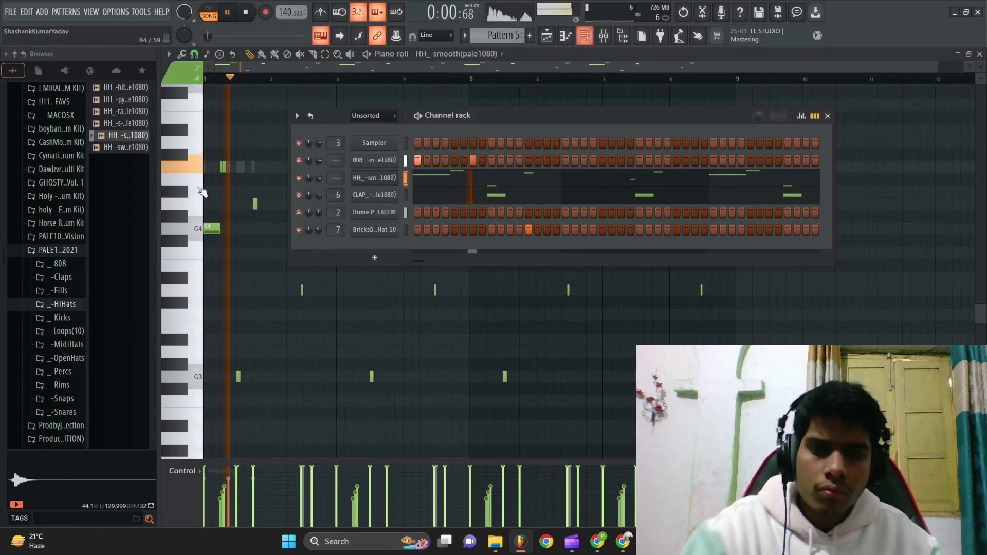
click(65, 361)
click(116, 123)
click(118, 112)
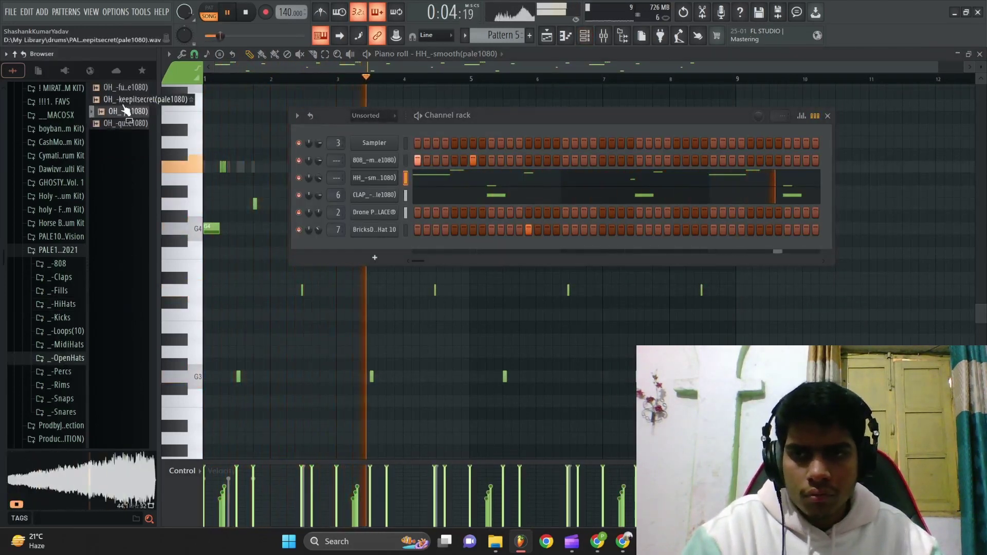
click(123, 100)
drag(116, 88, 338, 246)
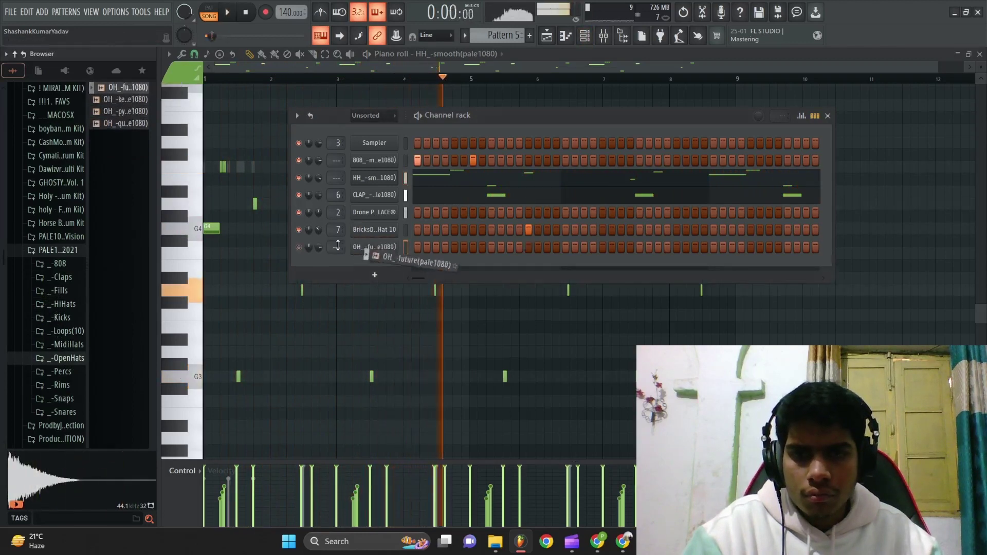
key(space)
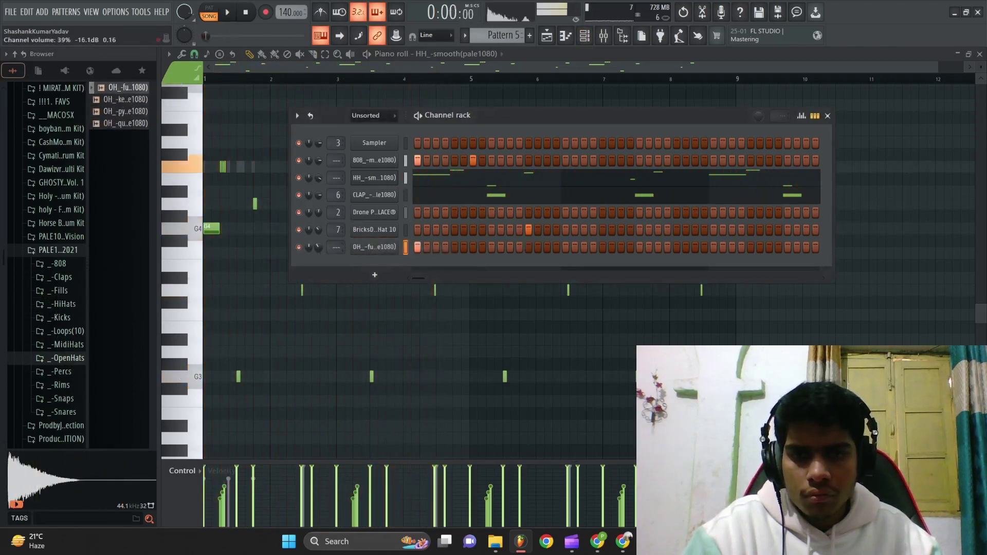
Step: Add OH_-future notes at C5 on bar 2 step 9 and bar 3 step 1, and at A4 on bar 3 step 13
right_click(374, 247)
click(431, 245)
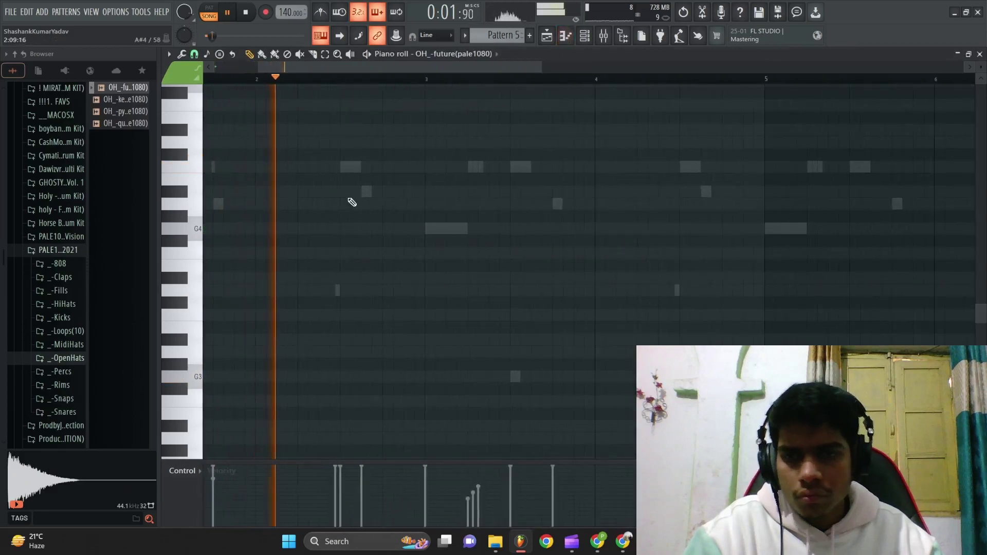
click(428, 168)
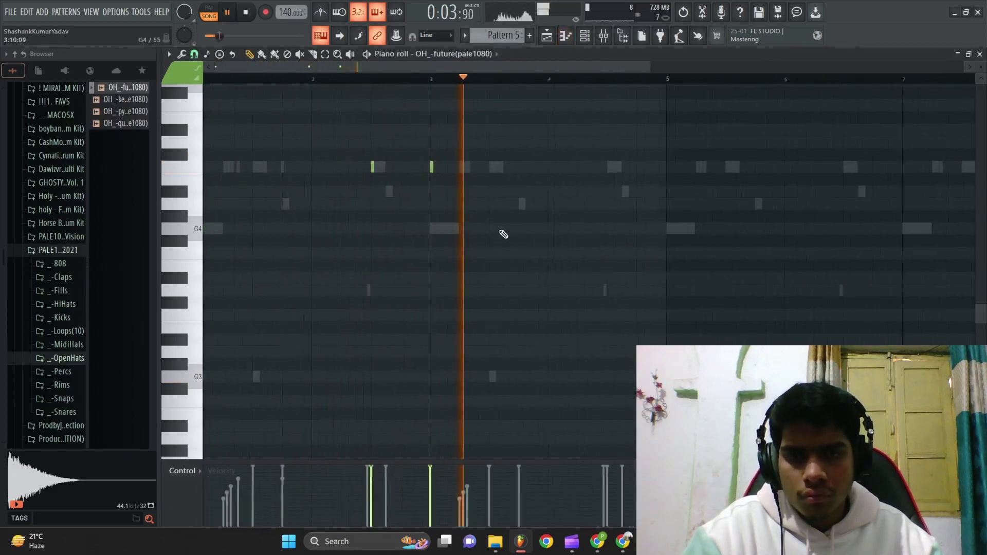
scroll(510, 223, up, 2)
click(529, 203)
right_click(528, 205)
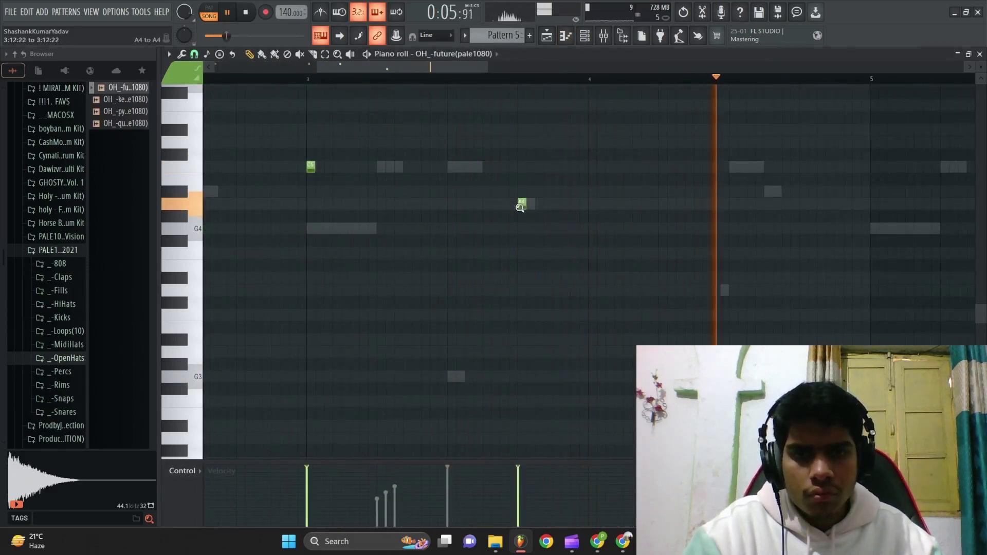
ctrl+right_click(520, 208)
Step: Duplicate the four-bar open-hat phrase into bars 5 to 8 and replay the pattern
drag(472, 80, 147, 171)
key(ctrl+b)
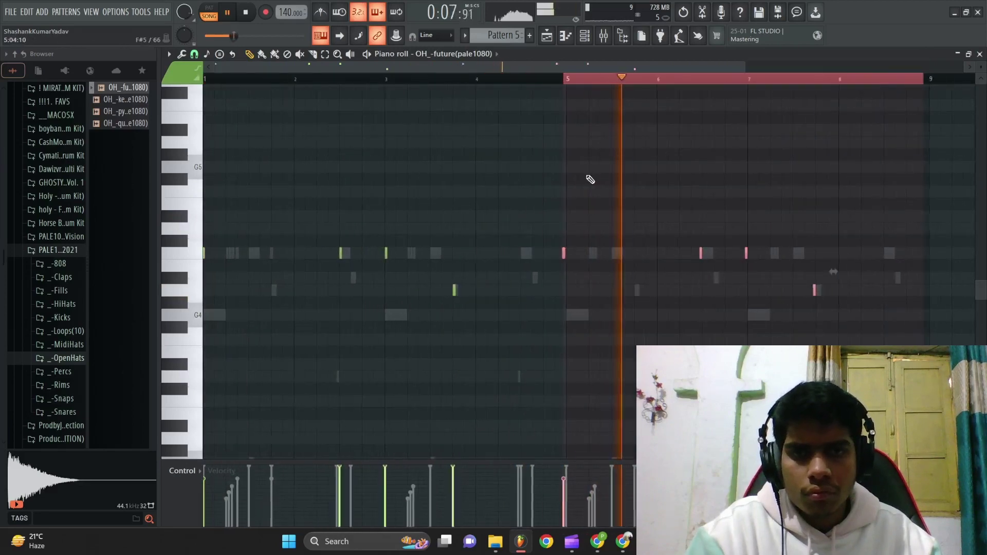
key(space)
key(space)
key(ctrl+d)
Step: Route the 808, HH_-smooth and OH_-future channels to mixer tracks 8, 9 and 10
click(552, 40)
ctrl+right_click(587, 161)
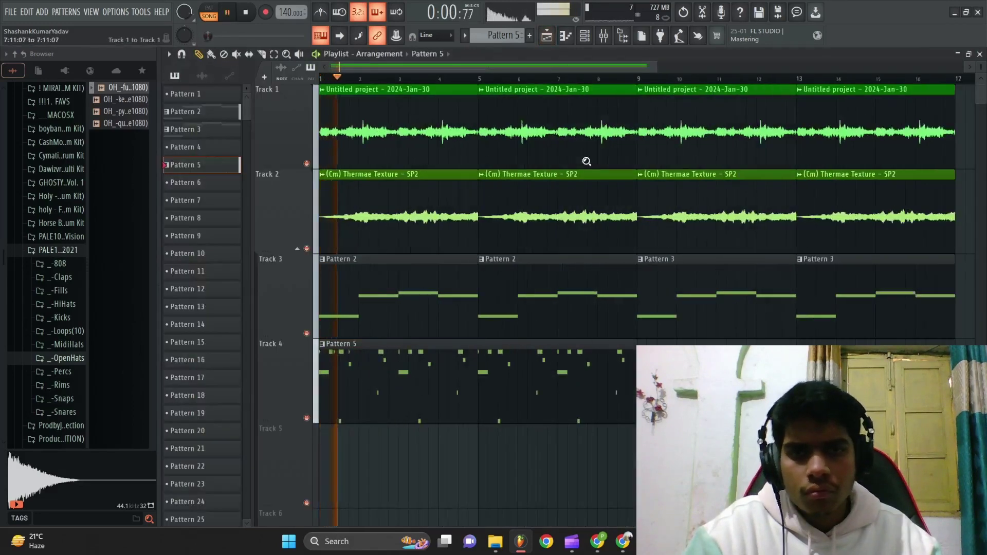
double_click(383, 390)
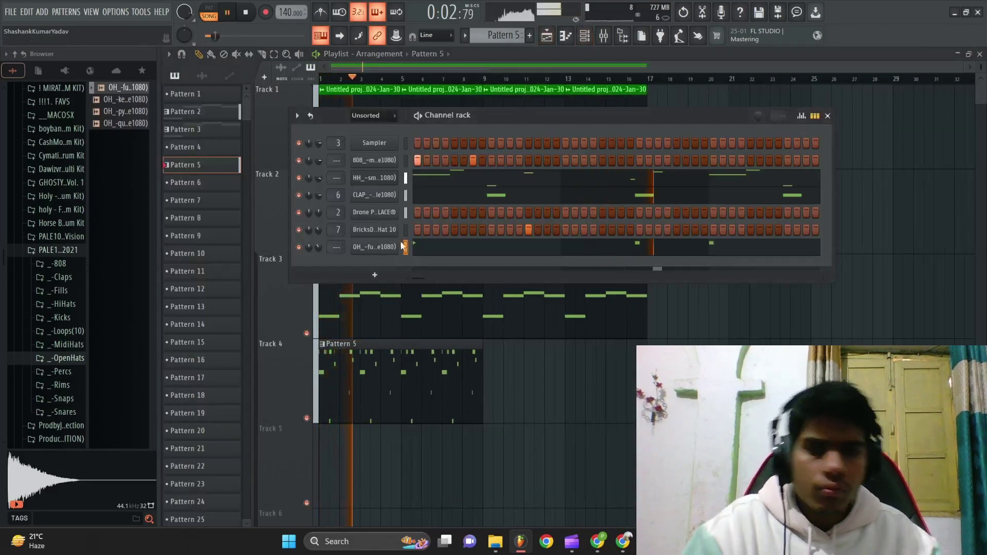
click(406, 160)
click(406, 177)
key(ctrl+l)
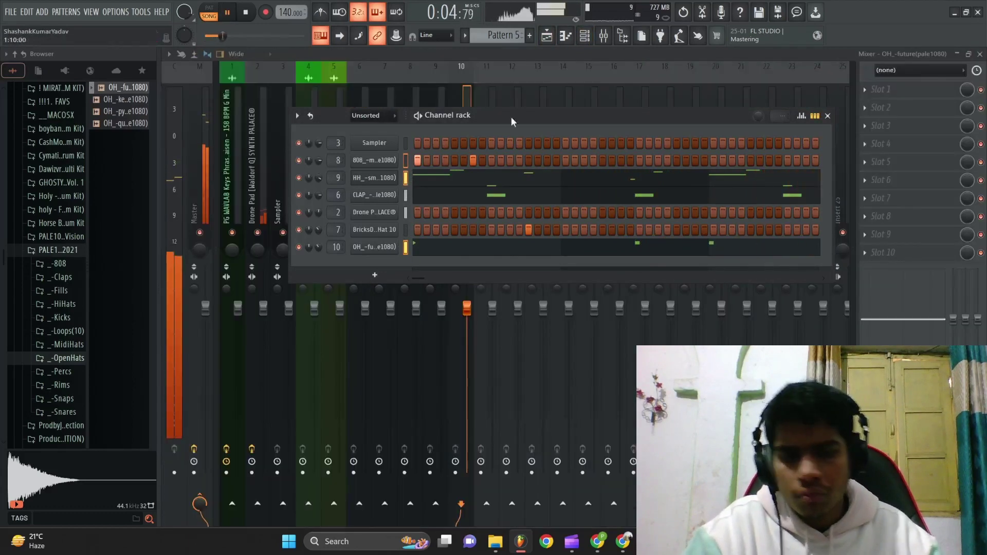
Step: Place an eight-bar Pattern 6 clip on Track 4 starting at bar 9 and play the song from there
click(547, 41)
drag(374, 409, 370, 504)
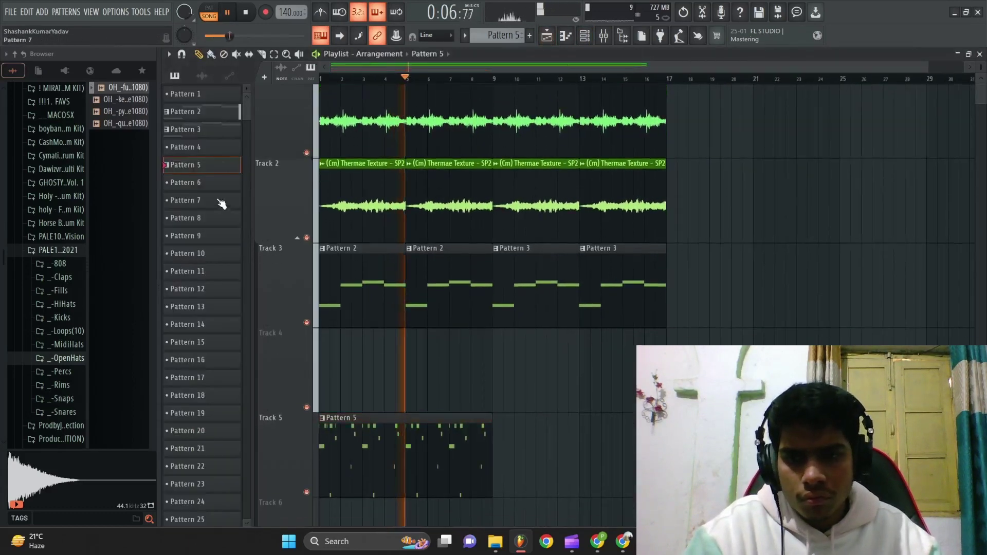
key(space)
drag(201, 183, 493, 368)
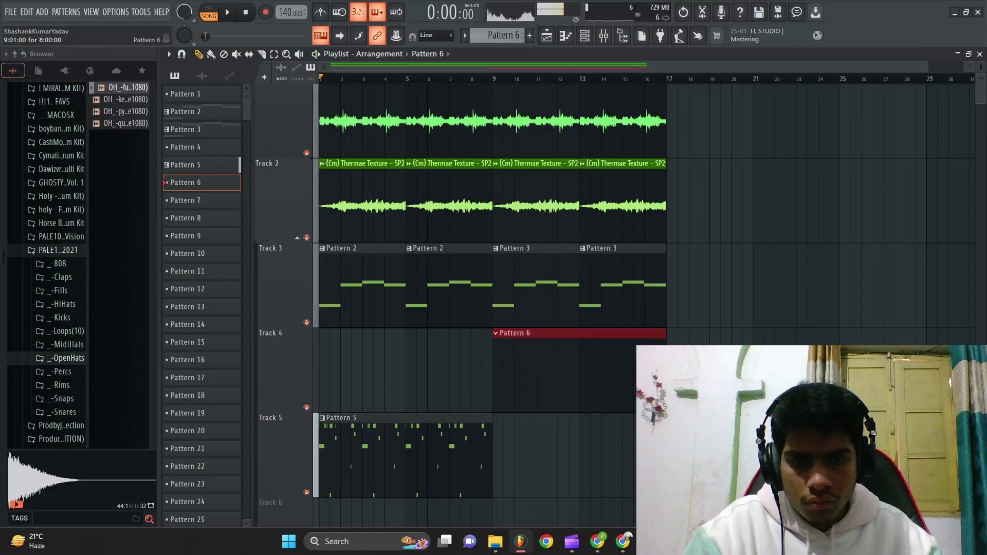
click(494, 80)
key(space)
key(F5)
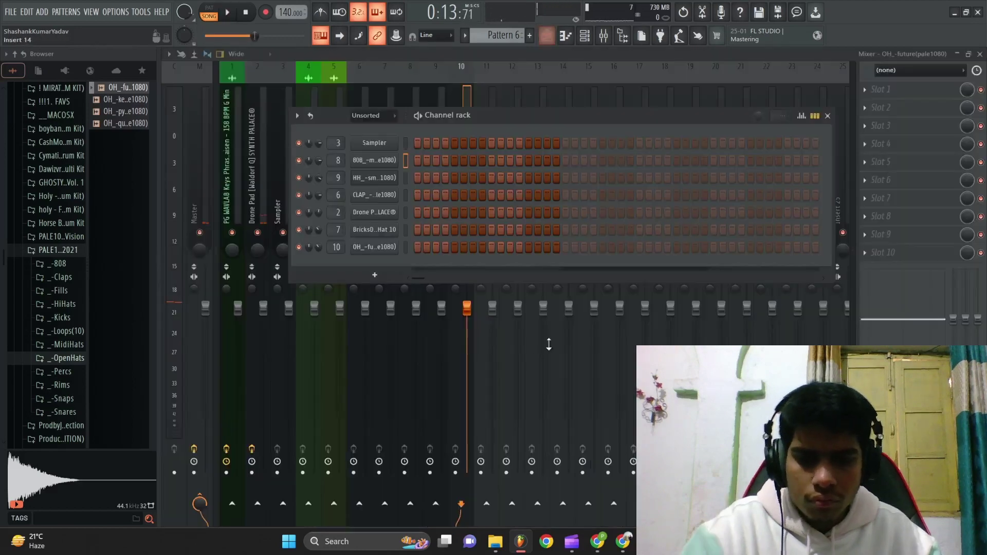
Step: Browse My Library's new sounds to the Leads one-shots of synth palace 2.0
click(48, 252)
scroll(49, 257, up, 5)
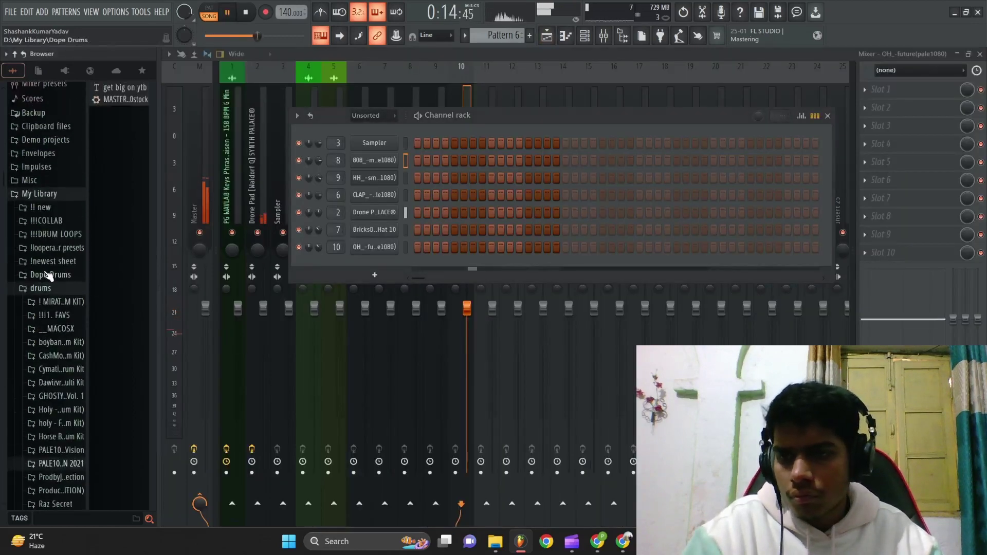
click(42, 211)
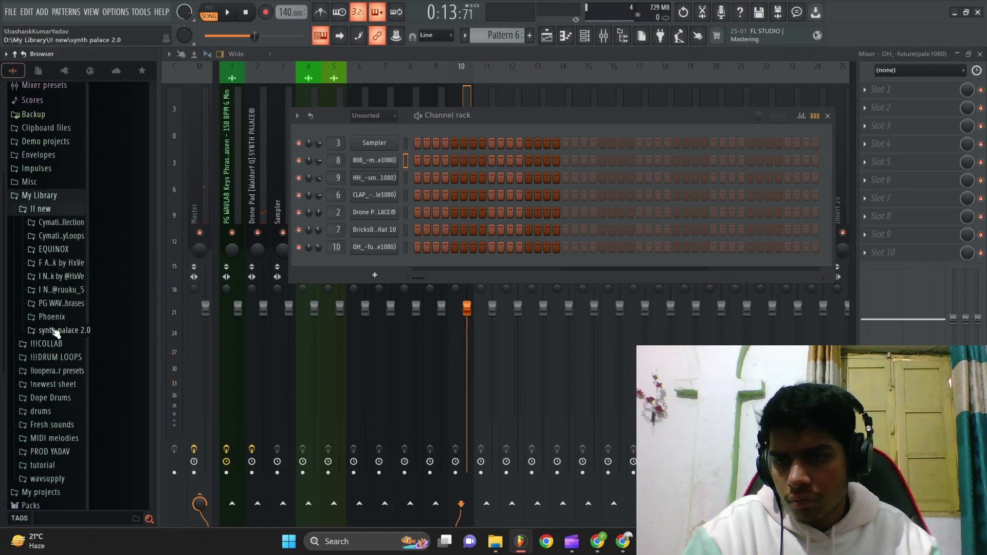
click(56, 330)
click(59, 344)
click(67, 359)
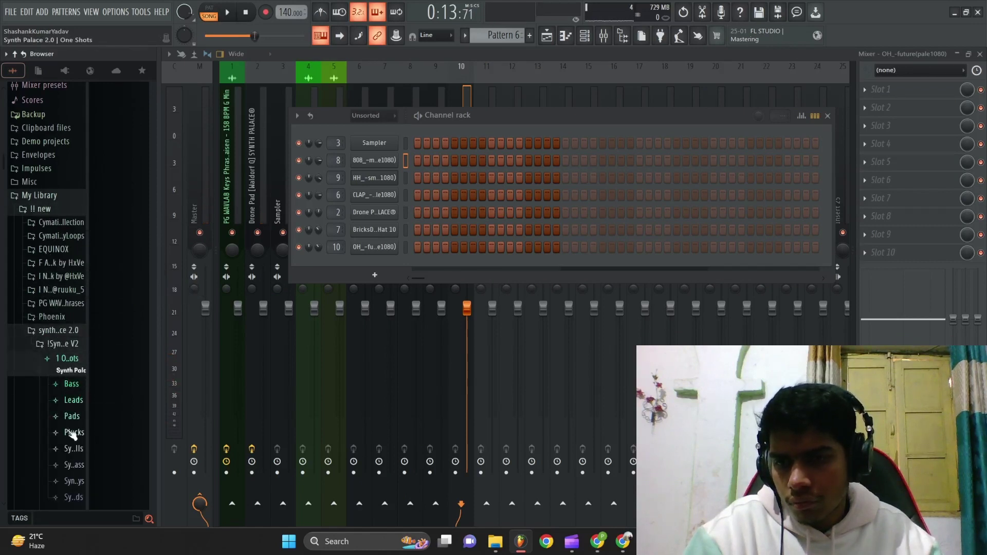
click(73, 400)
Step: Audition several Synth Palace leads and load Is This A Lead [Moog One] as a new channel
click(124, 327)
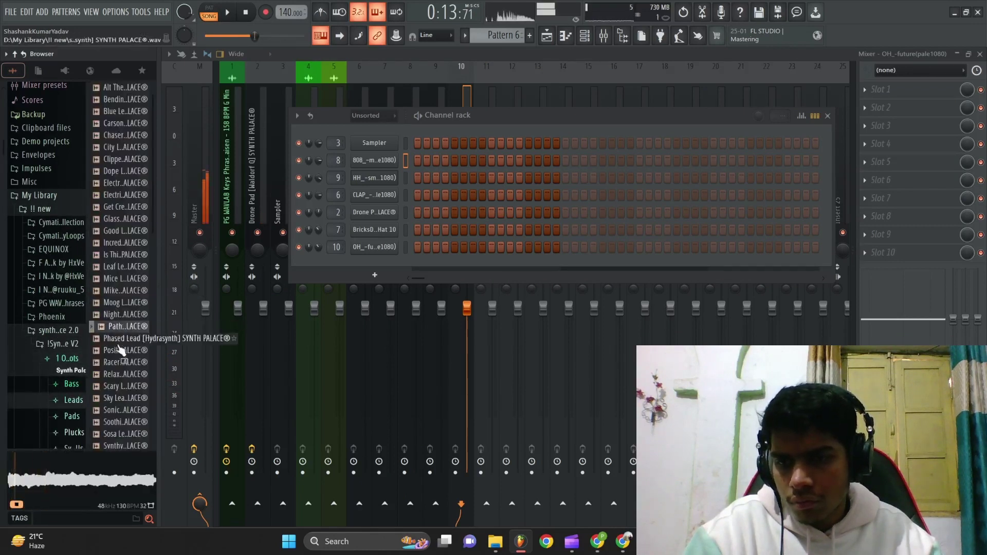
click(120, 341)
click(125, 304)
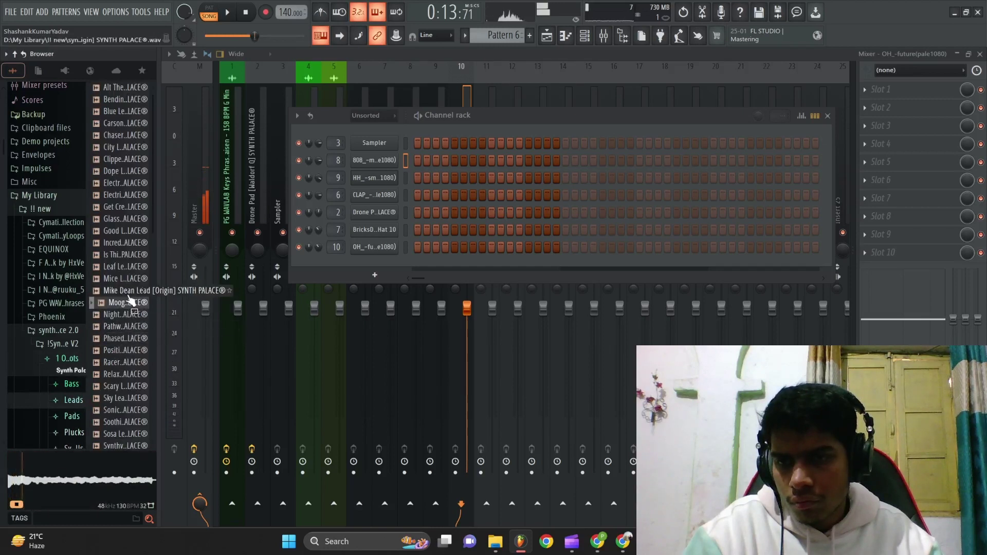
click(126, 257)
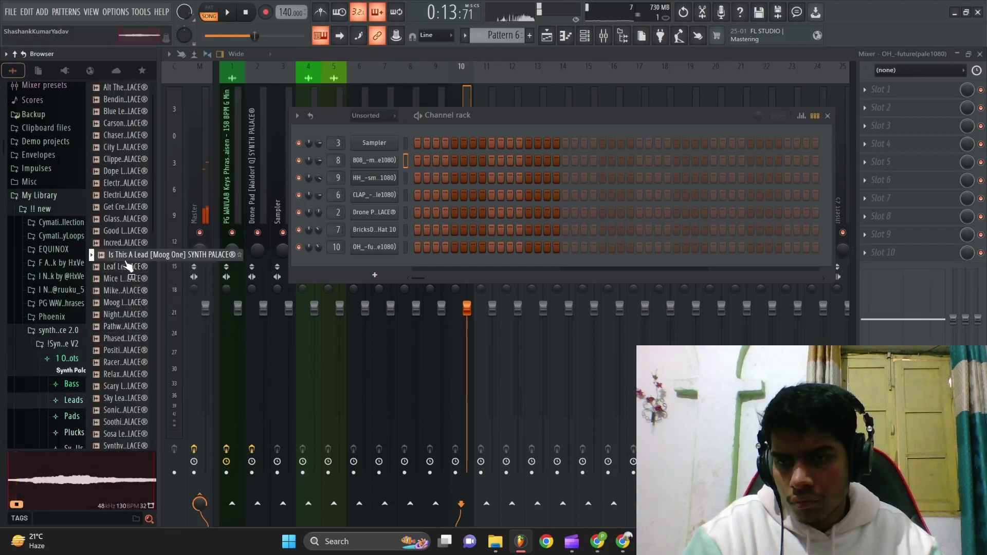
drag(341, 255, 371, 265)
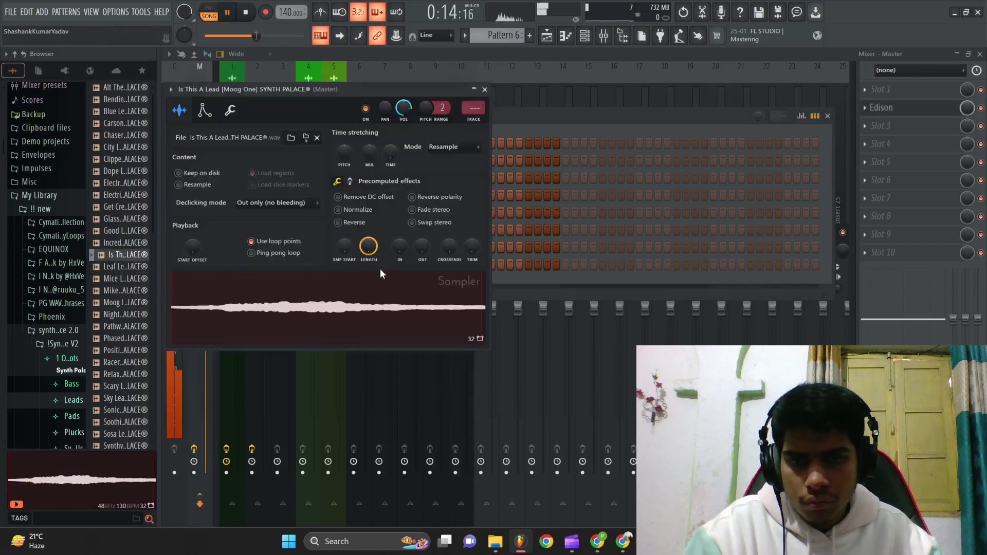
Step: Enable the lead channel's volume envelope and mono portamento while playing test notes
click(204, 118)
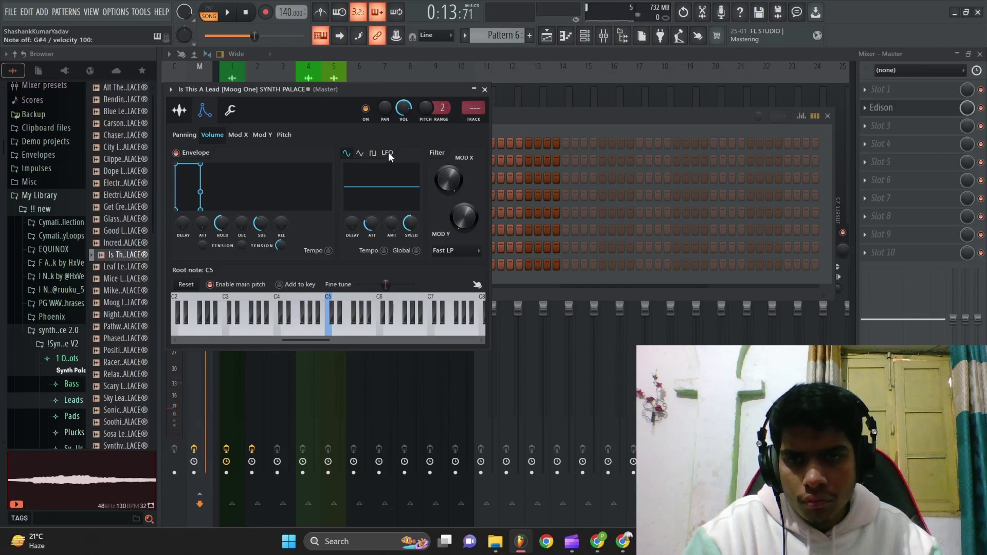
key(h)
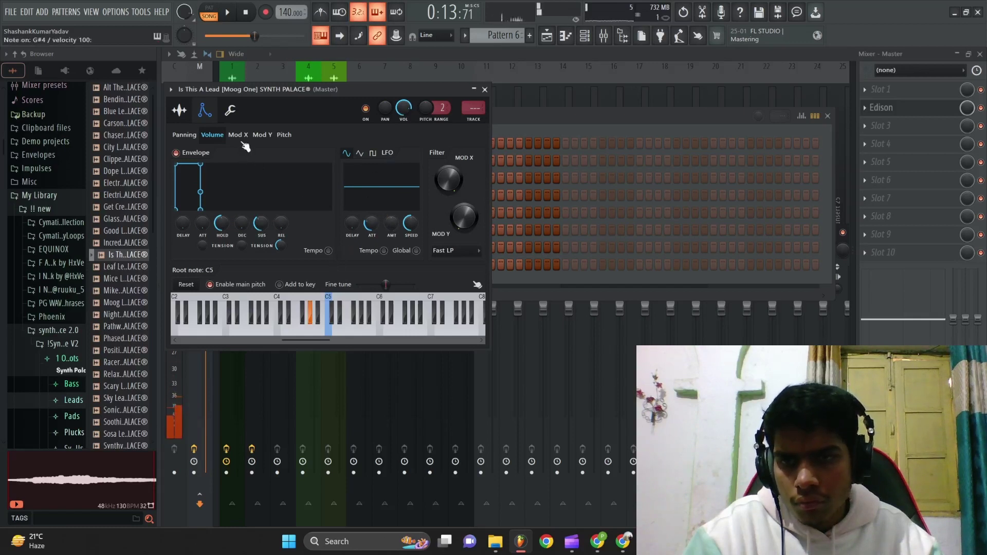
click(231, 112)
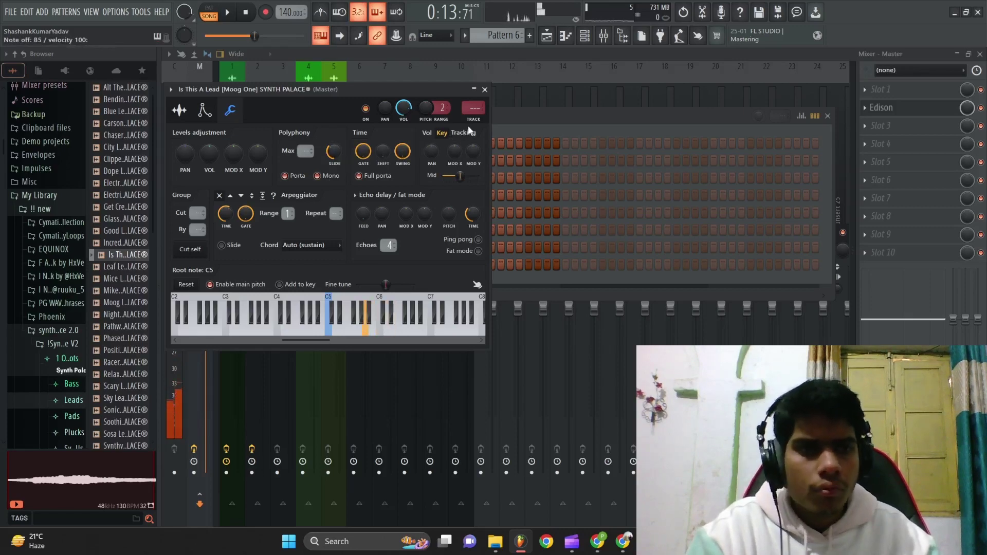
Step: Load Fruity Reeverb 2 into effect slot 4 of the Master track
click(830, 116)
click(880, 143)
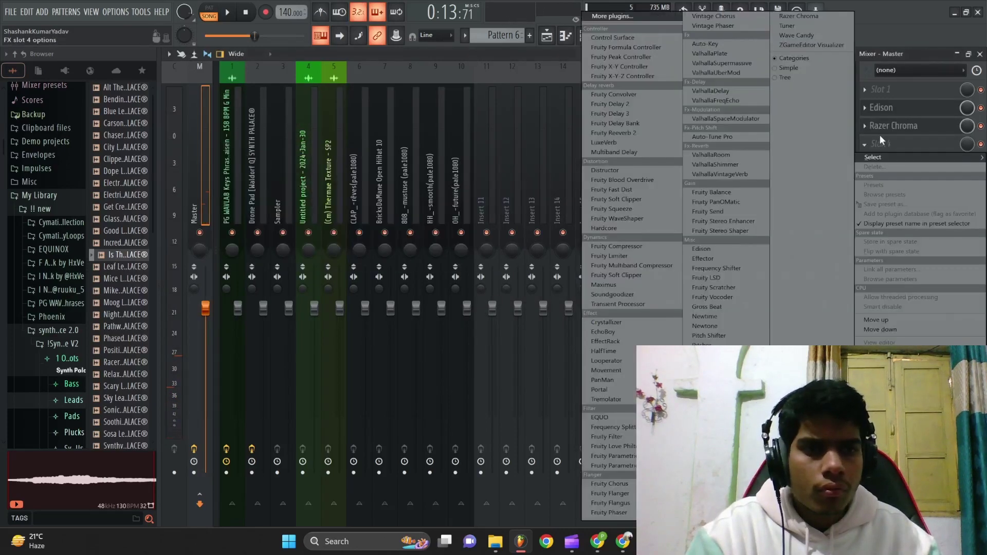
click(623, 134)
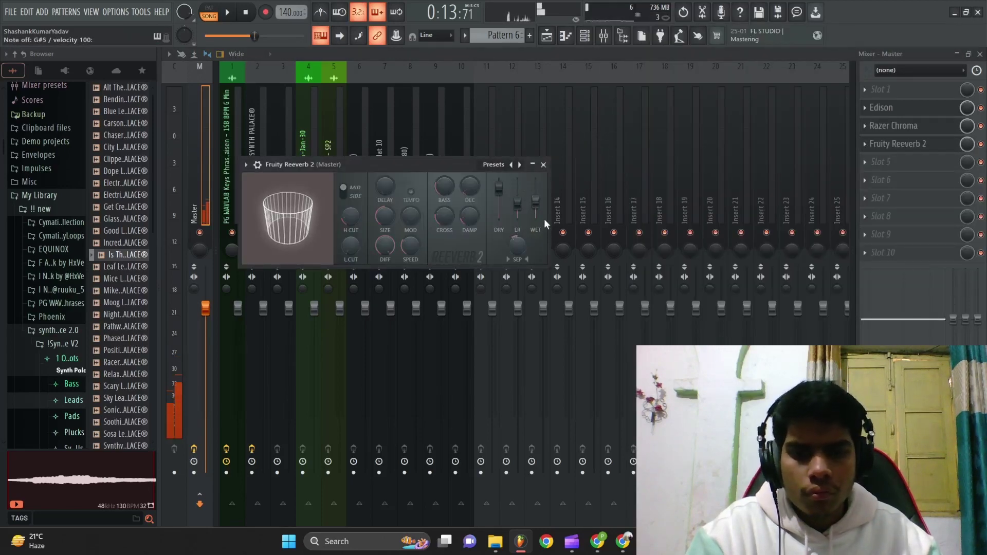
Step: Sketch lead notes at G5, F5 and A5 in bar 1 of Pattern 6 and play them back
key(F7)
scroll(226, 184, up, 3)
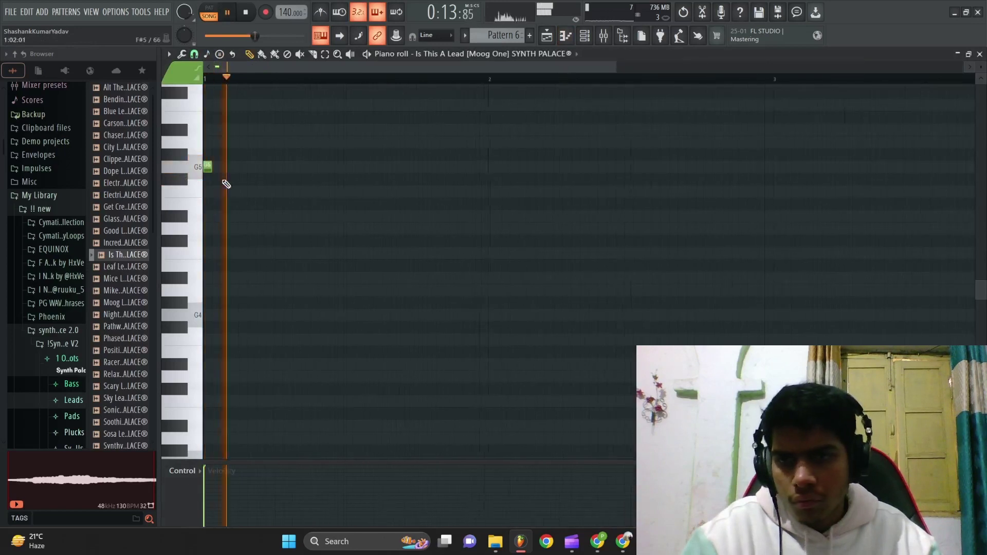
drag(232, 191, 341, 149)
key(space)
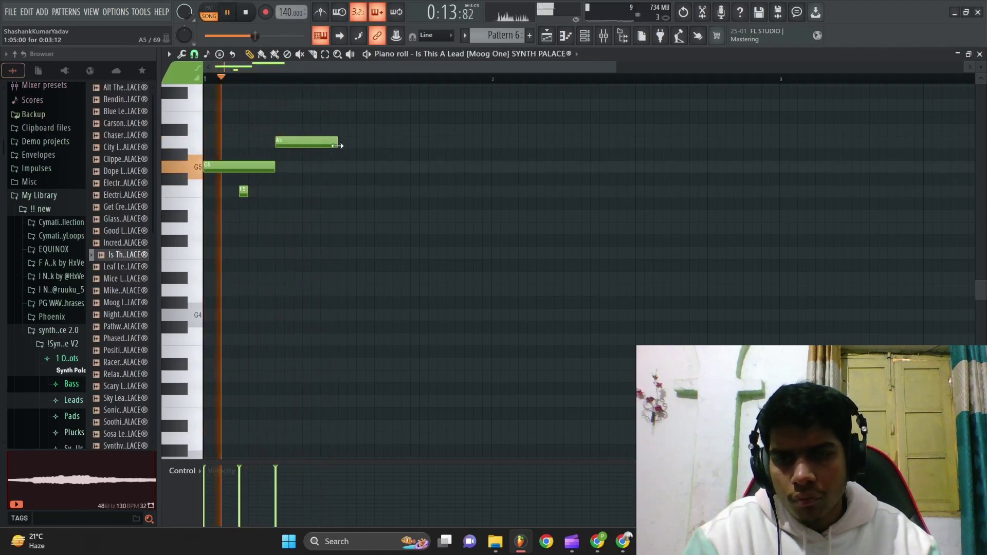
Step: Rework the opening motif by deleting the F5 note, moving the G5 note to A#4 and adding a short overlapping A4
right_click(244, 191)
drag(232, 167, 225, 256)
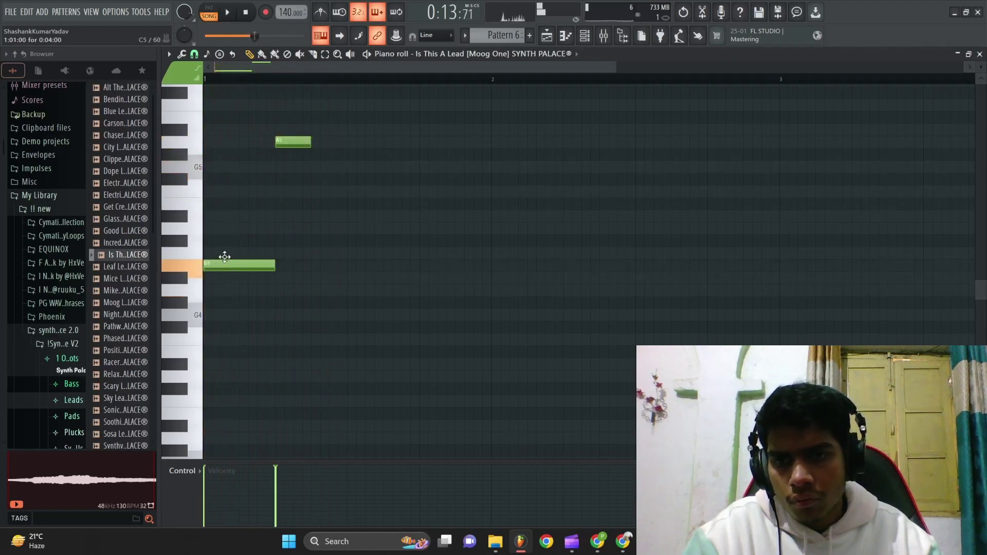
click(246, 288)
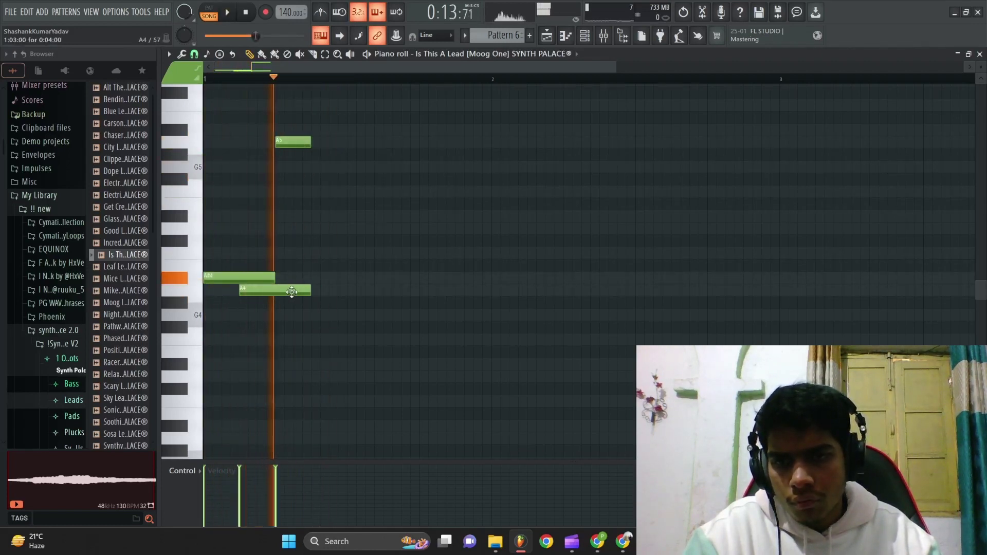
drag(311, 291, 272, 292)
Step: Repeat the three-note motif until it plays four times and delete the third repetition's A5 note
key(space)
key(ctrl+b)
key(ctrl+d)
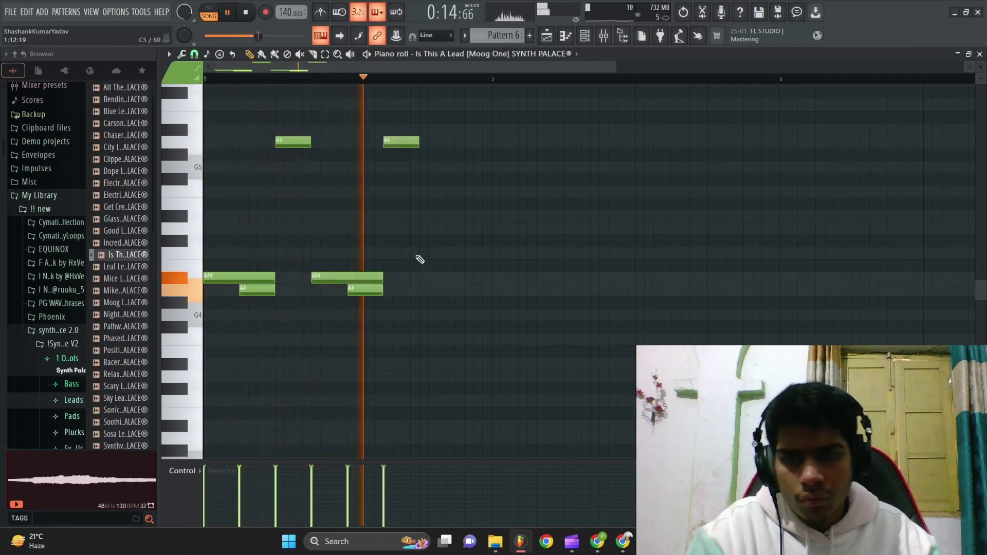
key(ctrl+b)
key(ctrl+d)
key(space)
key(space)
right_click(372, 141)
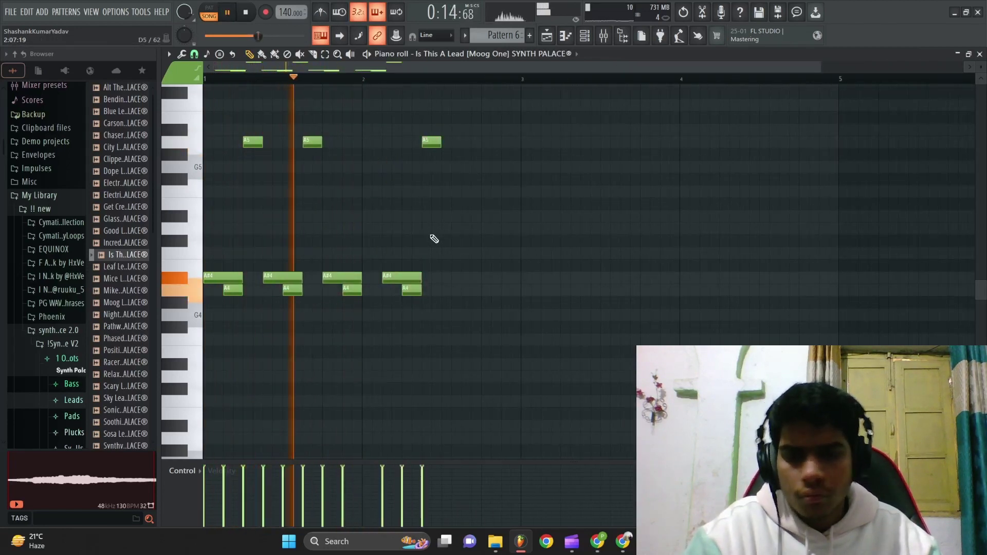
Step: Finish bar 2 with an added A5 note overlapped by a longer A#5 note
click(465, 293)
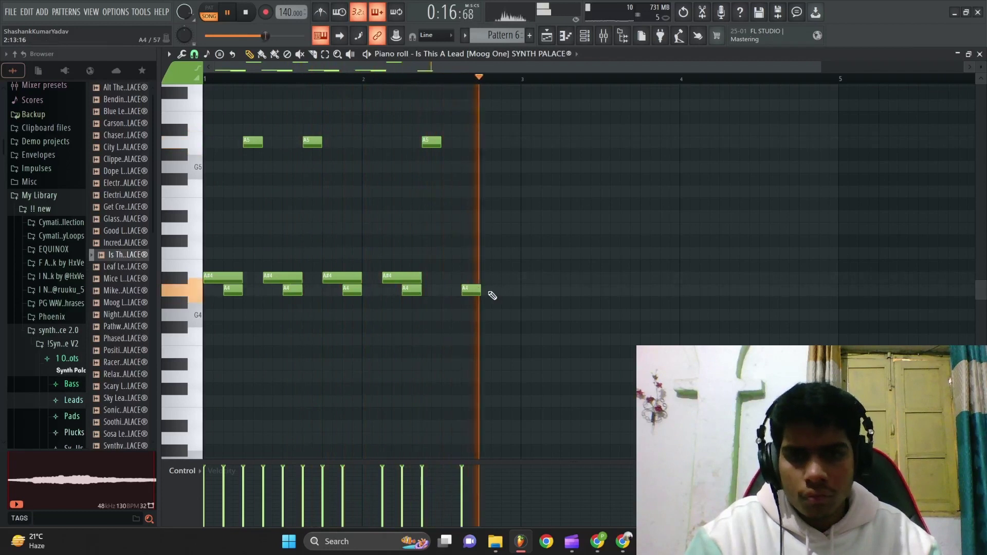
scroll(486, 295, down, 1)
key(space)
ctrl+click(425, 295)
key(ctrl+Up)
key(ctrl+Up)
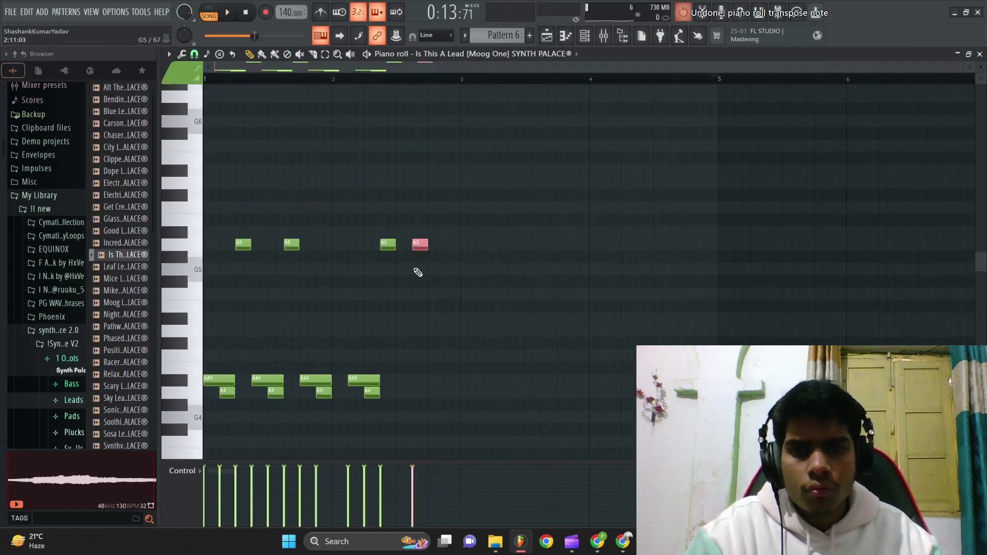
drag(439, 232, 458, 238)
Step: Duplicate the two-bar lead phrase into bars 3 and 4
ctrl+right_click(460, 246)
key(ctrl+b)
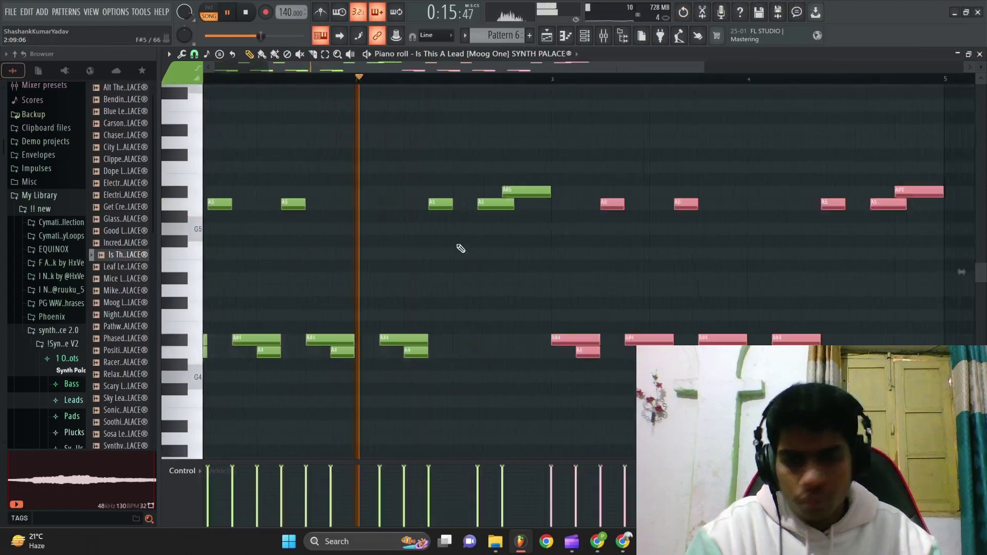
ctrl+right_click(460, 245)
ctrl+scroll(486, 262, down, 2)
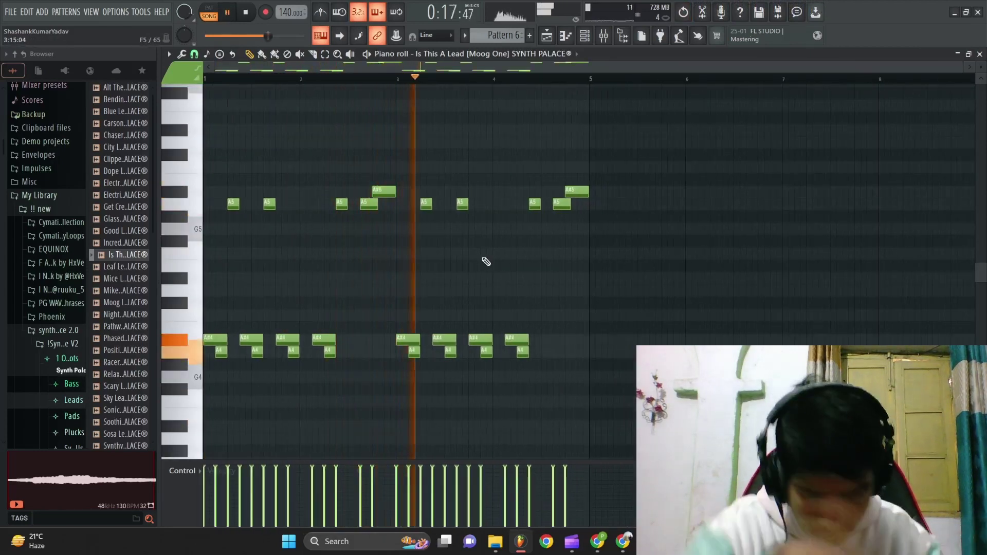
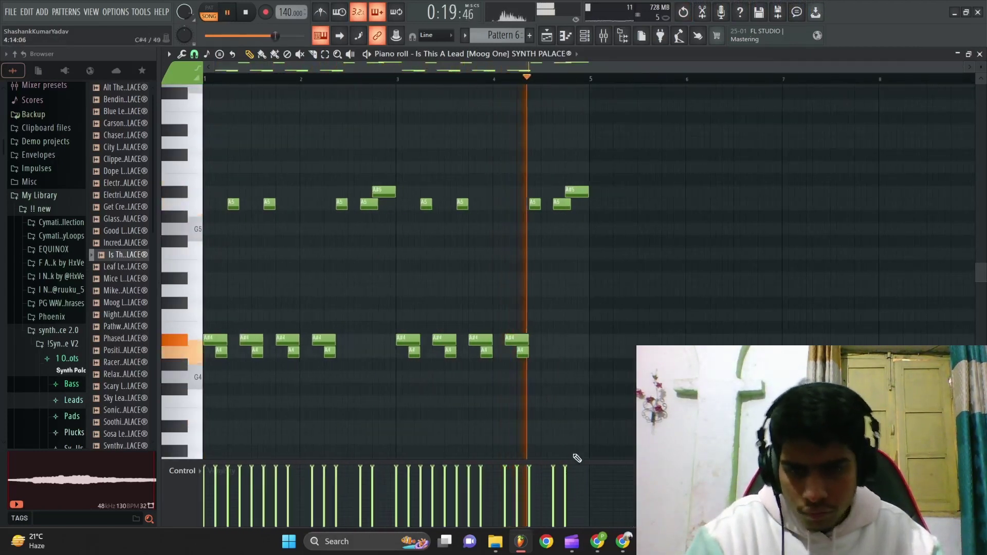
Step: Transpose the whole four-bar lead phrase up one octave and replay it
key(ctrl+Up)
key(space)
key(space)
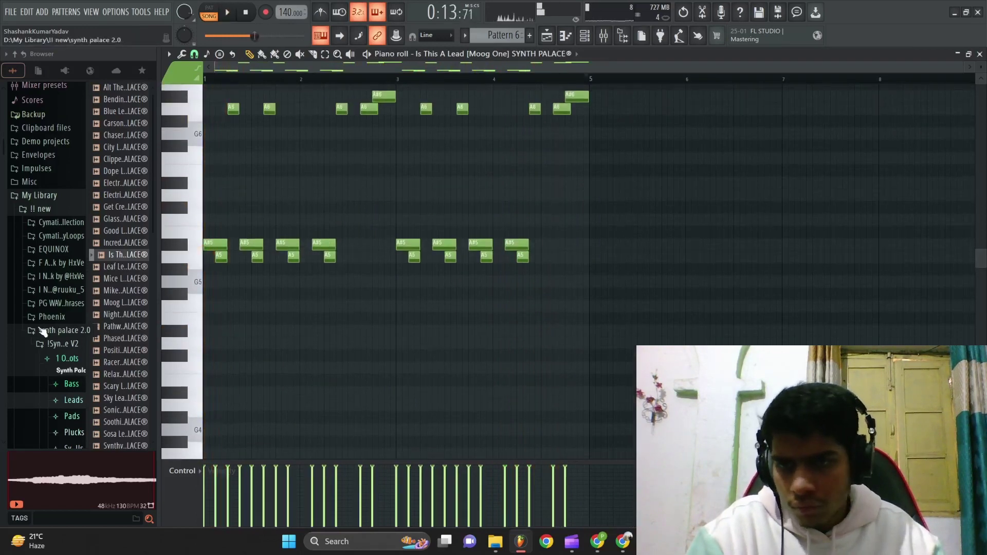
Step: Try Moog Lead [Moog One] and Positive Lead [OB 6] as the lead channel's sample and lower the note velocities
drag(113, 304, 421, 266)
key(space)
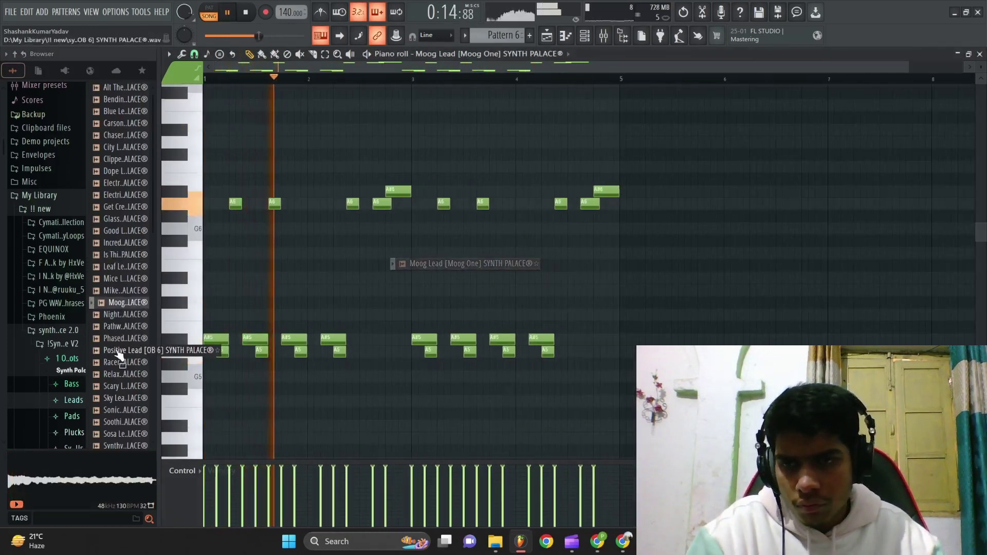
middle_click(119, 352)
ctrl+scroll(284, 303, down, 2)
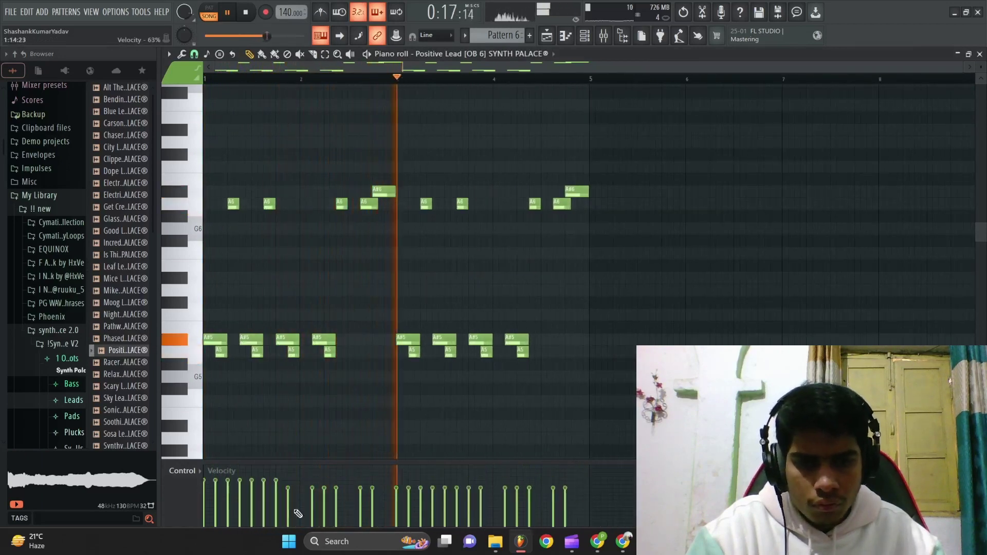
ctrl+scroll(409, 374, up, 1)
ctrl+scroll(413, 369, down, 1)
Step: Try the Relaxed and Sky leads and settle on Soothing Lead [Origin] as the lead channel's sample
click(117, 374)
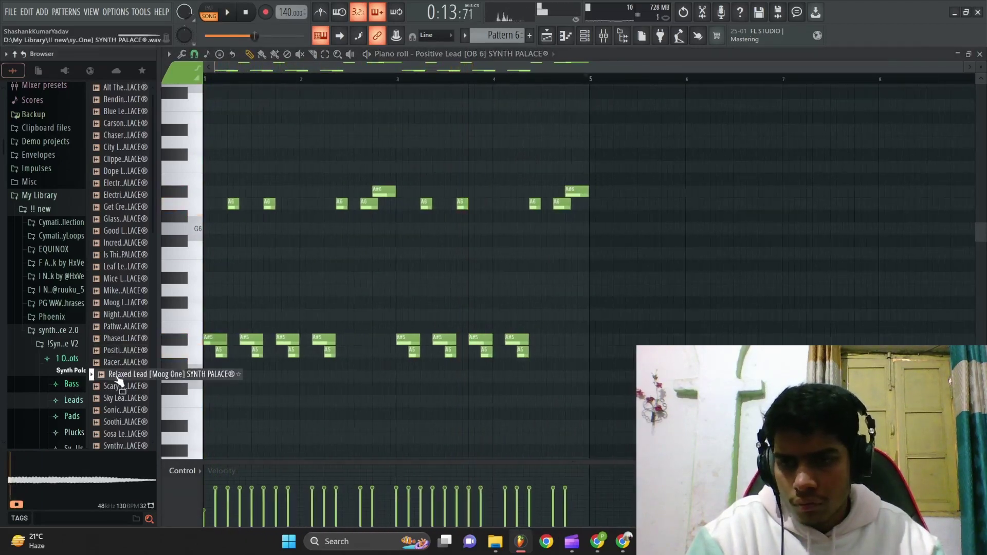
ctrl+scroll(242, 325, up, 2)
ctrl+scroll(245, 325, down, 1)
click(116, 400)
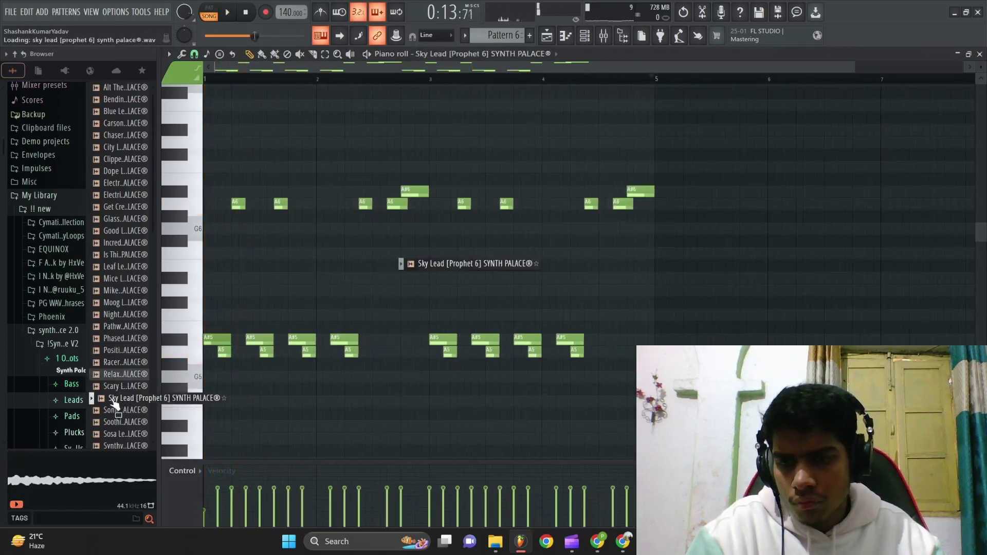
ctrl+scroll(366, 300, up, 2)
ctrl+scroll(391, 319, down, 3)
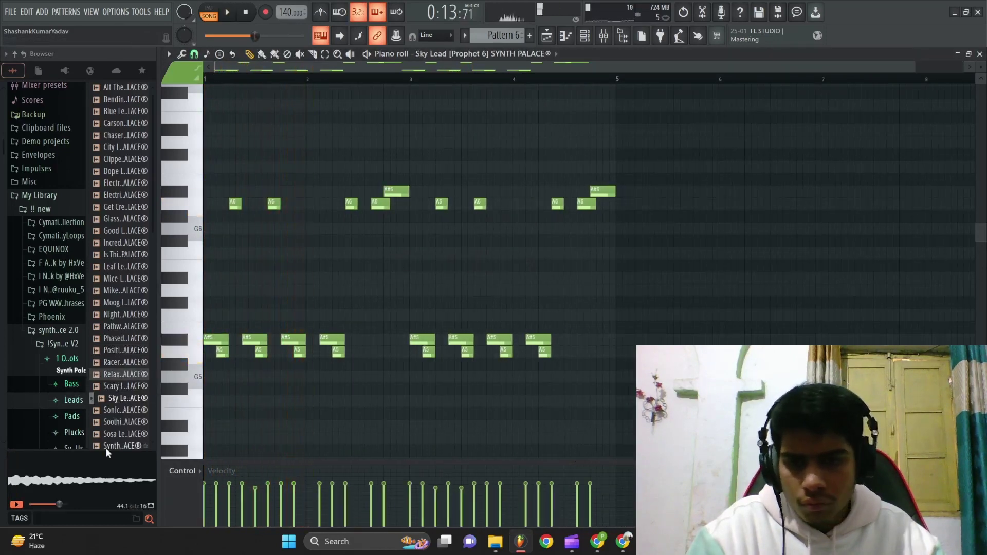
click(121, 422)
ctrl+scroll(406, 393, up, 2)
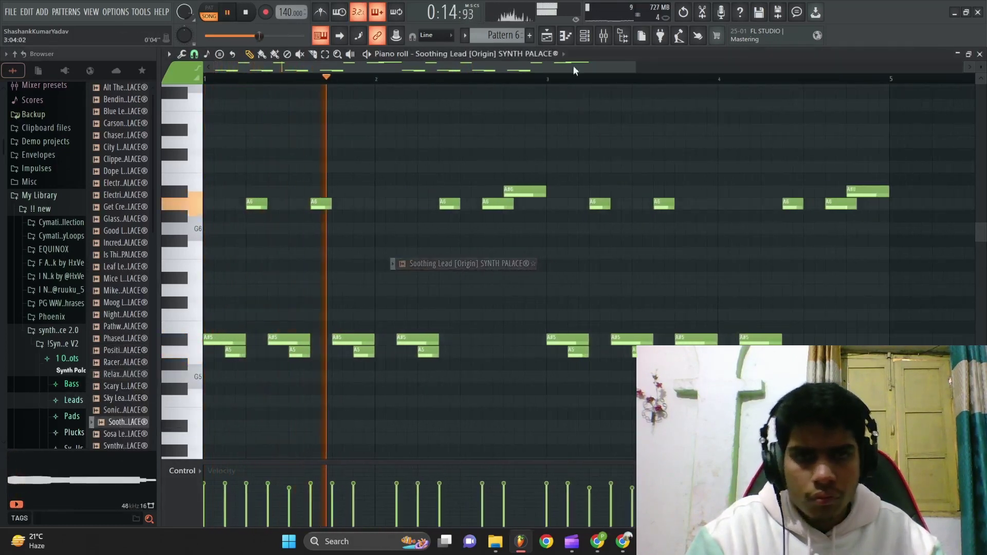
key(F5)
drag(555, 373, 555, 373)
drag(640, 360, 563, 365)
key(ctrl+z)
Step: Reopen Pattern 6's notes and play back the phrase with the Soothing Lead sample
key(space)
double_click(542, 365)
key(space)
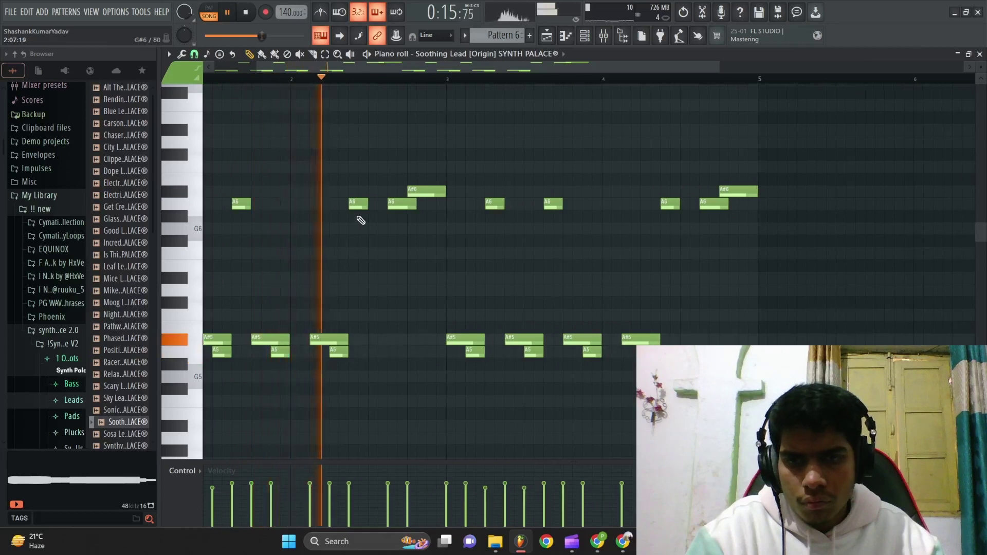
ctrl+scroll(384, 249, down, 2)
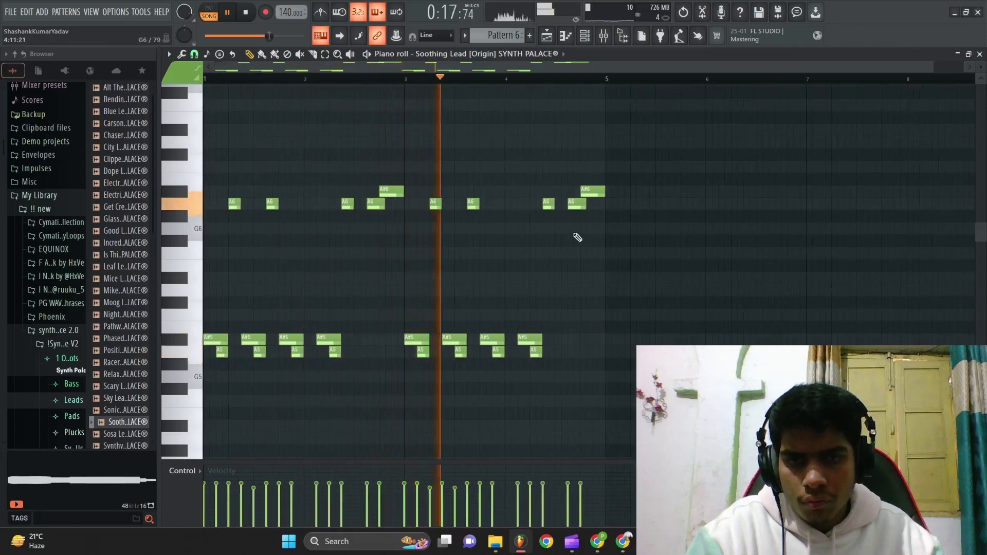
Step: Lower the last two notes of the fourth bar, A6 and A#6, by one octave and replay the phrase
ctrl+drag(621, 200, 564, 172)
key(ctrl+Down)
ctrl+click(564, 171)
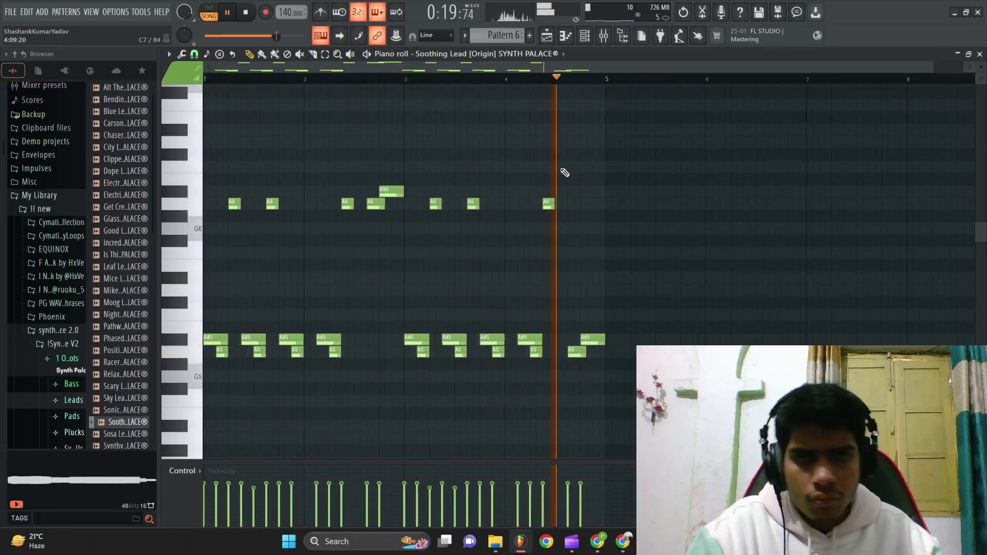
key(ctrl+Down)
key(space)
key(space)
ctrl+scroll(583, 160, down, 1)
Step: Consolidate the Pattern 6 clip on Track 4 into an audio clip and check its sample settings
click(547, 36)
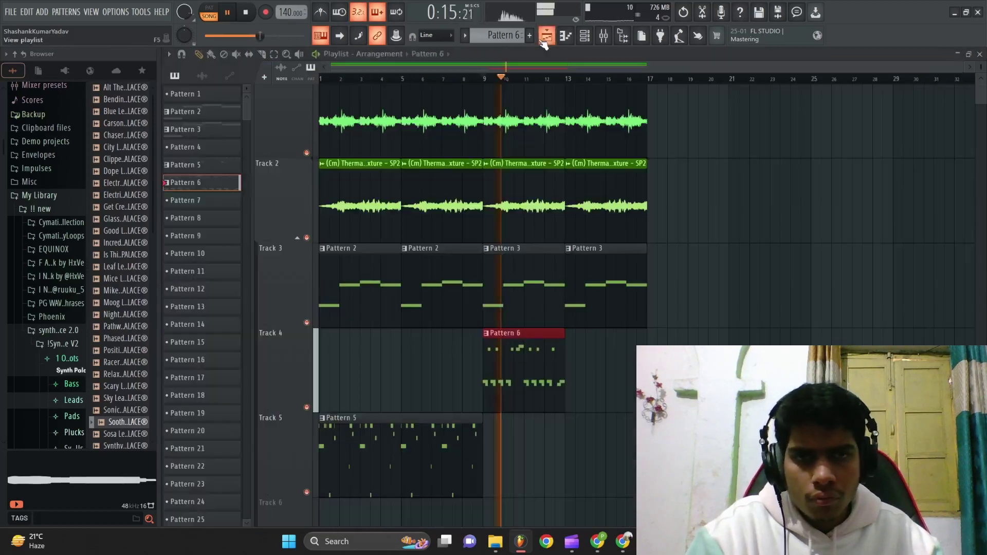
key(ctrl+alt+c)
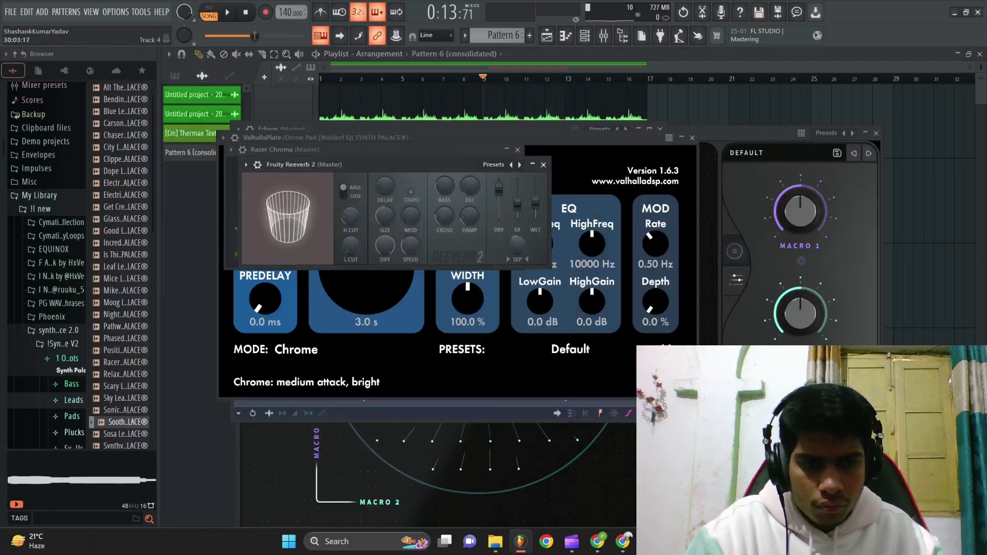
right_click(510, 457)
double_click(519, 370)
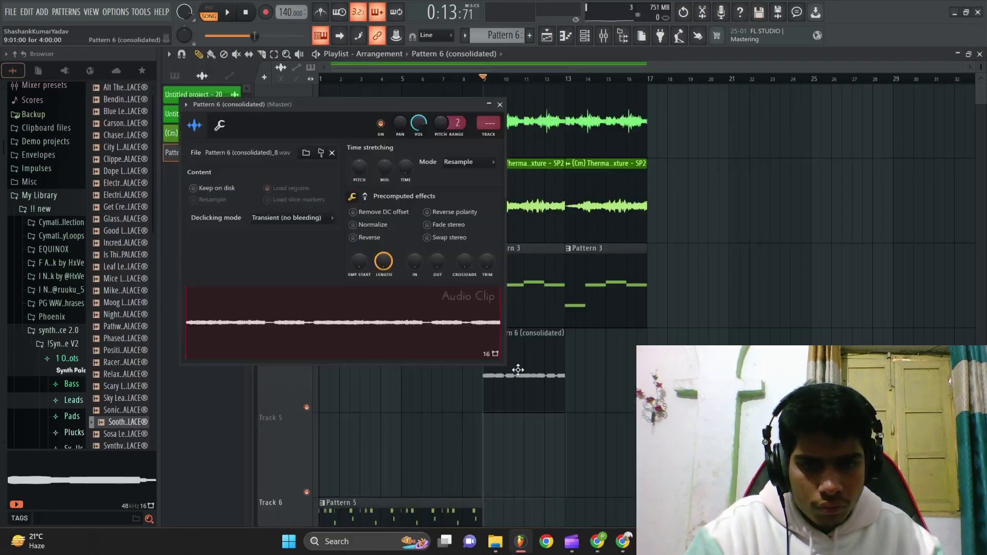
click(500, 104)
Step: Place a second copy of the consolidated Pattern 6 clip at bar 13 on Track 4 during playback
key(space)
scroll(634, 255, down, 2)
scroll(668, 319, up, 2)
click(638, 309)
scroll(615, 302, up, 2)
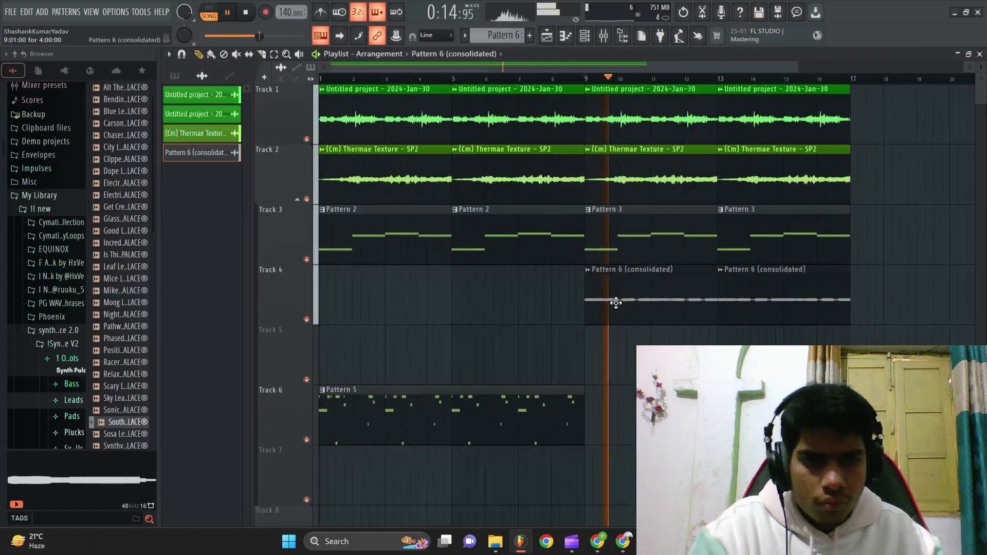
Step: Duplicate the Pattern 5 drum clip on Track 6 to bar 9 and play the arrangement from there
scroll(584, 360, down, 1)
key(space)
click(333, 80)
key(space)
scroll(533, 253, up, 3)
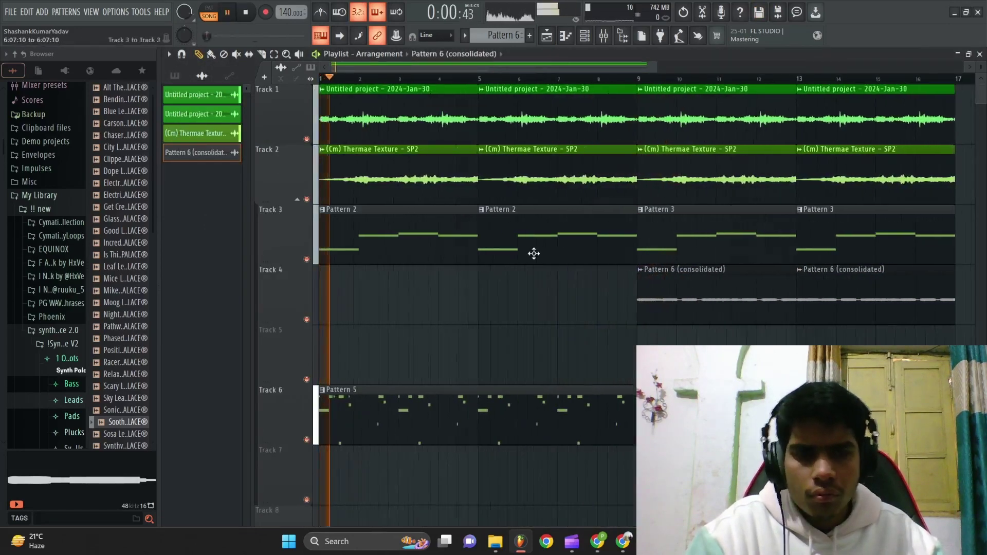
scroll(570, 301, down, 2)
ctrl+click(505, 401)
key(ctrl+b)
click(584, 74)
key(space)
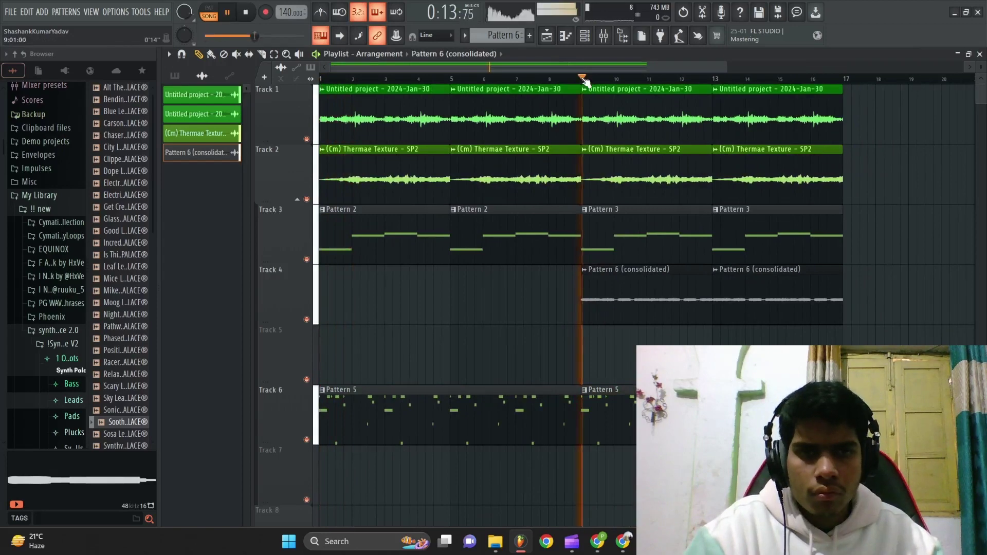
Step: Listen to the 808 mixer track in solo, then restore the full mix and stop playback
click(604, 41)
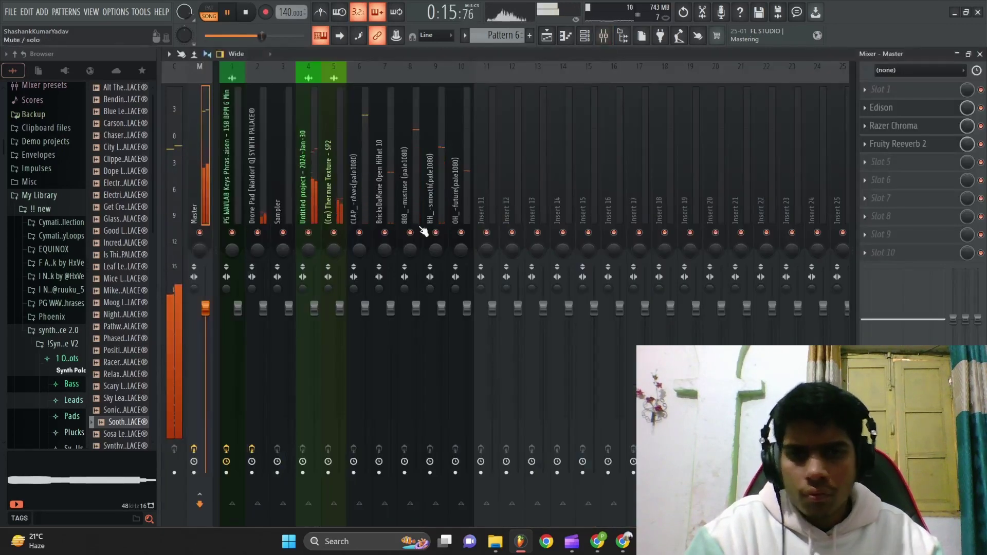
click(412, 202)
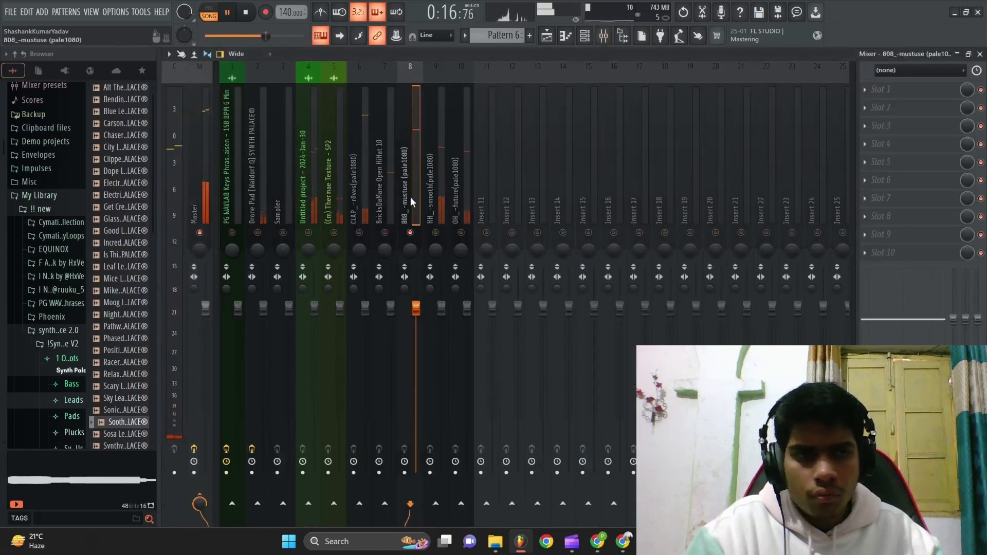
right_click(411, 233)
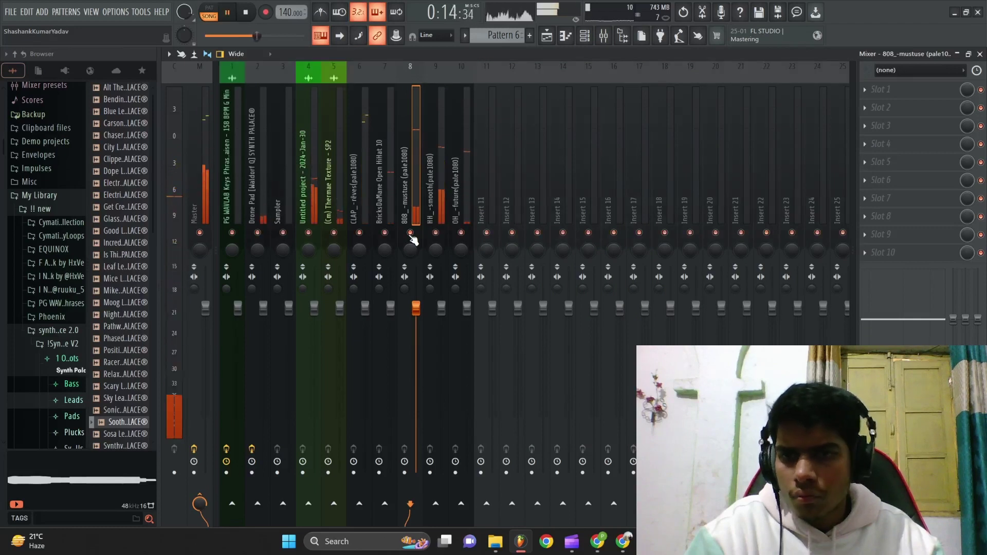
key(space)
Step: Delete Fruity Reeverb 2 from the Master track's effects and replay the section
click(208, 137)
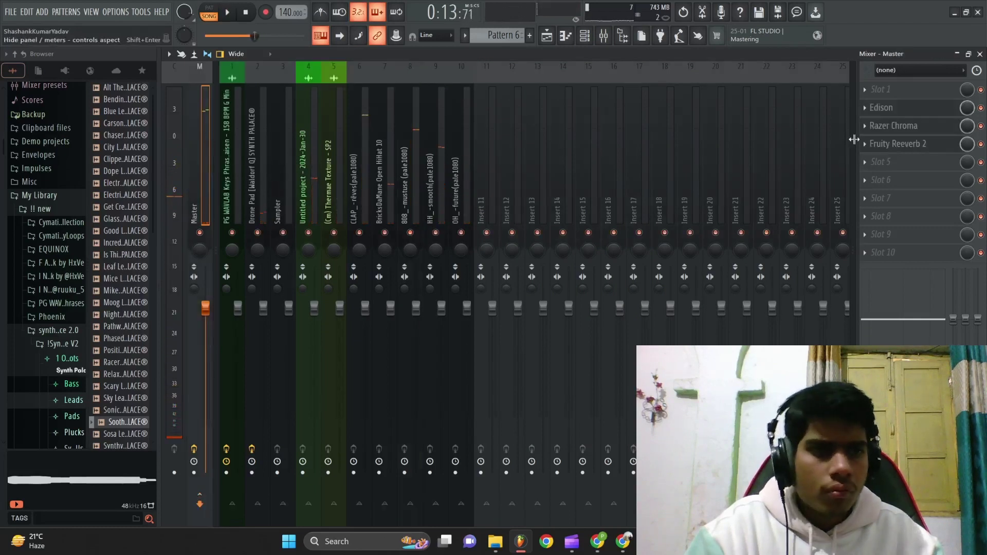
click(867, 146)
click(873, 168)
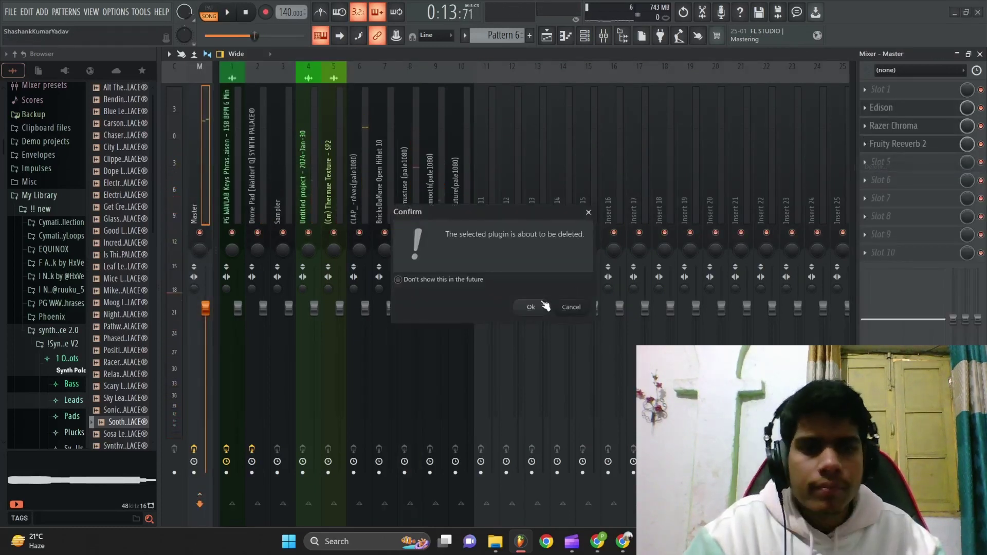
click(532, 304)
key(space)
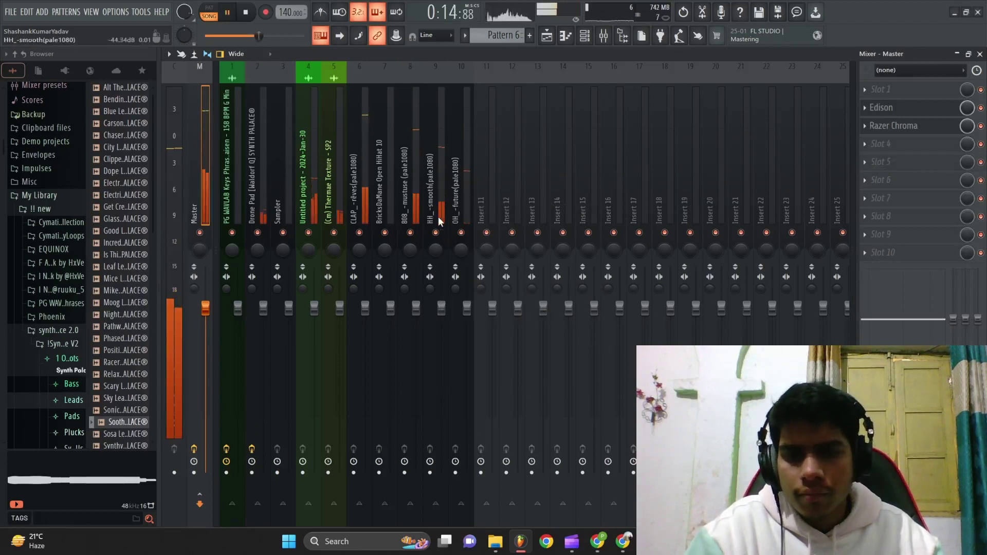
Step: Route the Soothing Lead channel to mixer track 11
click(417, 200)
key(F6)
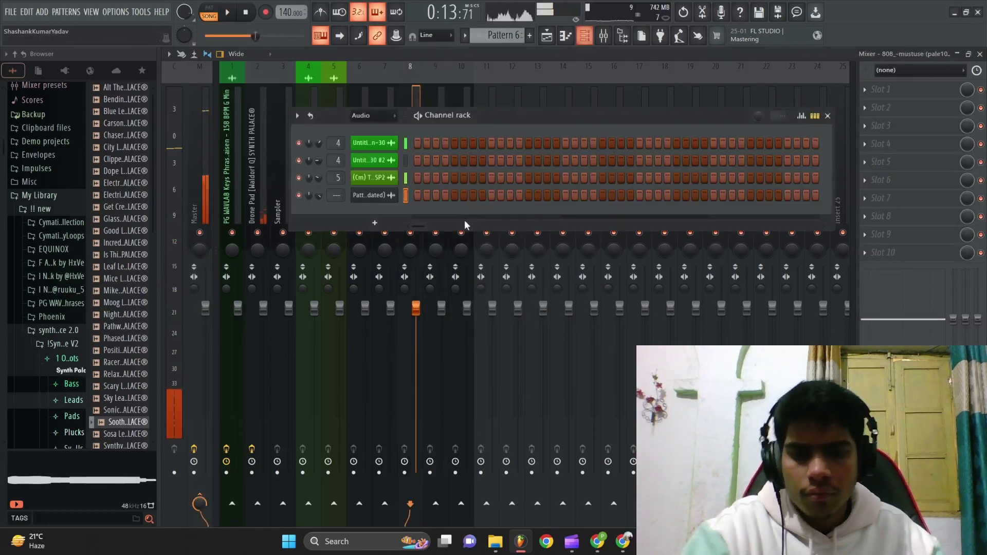
key(space)
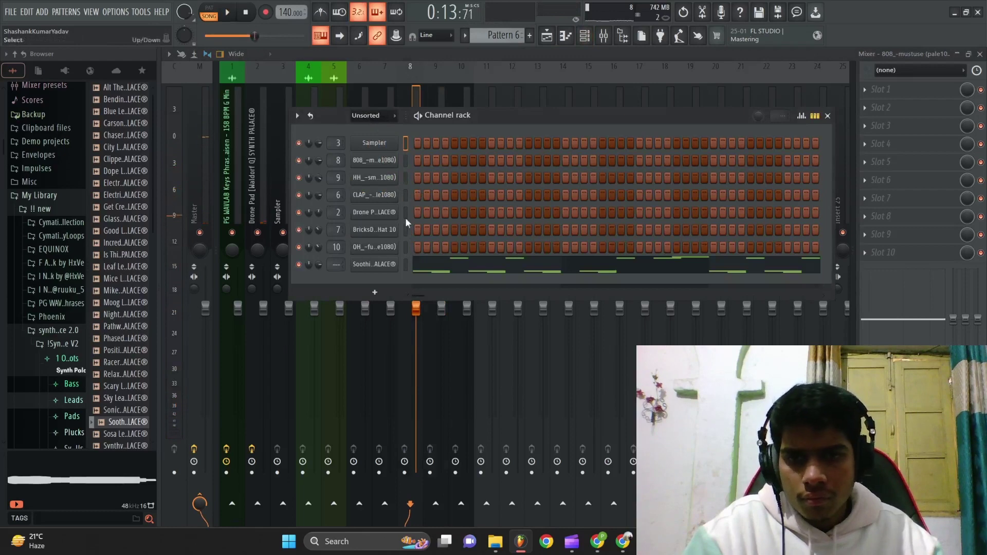
click(411, 264)
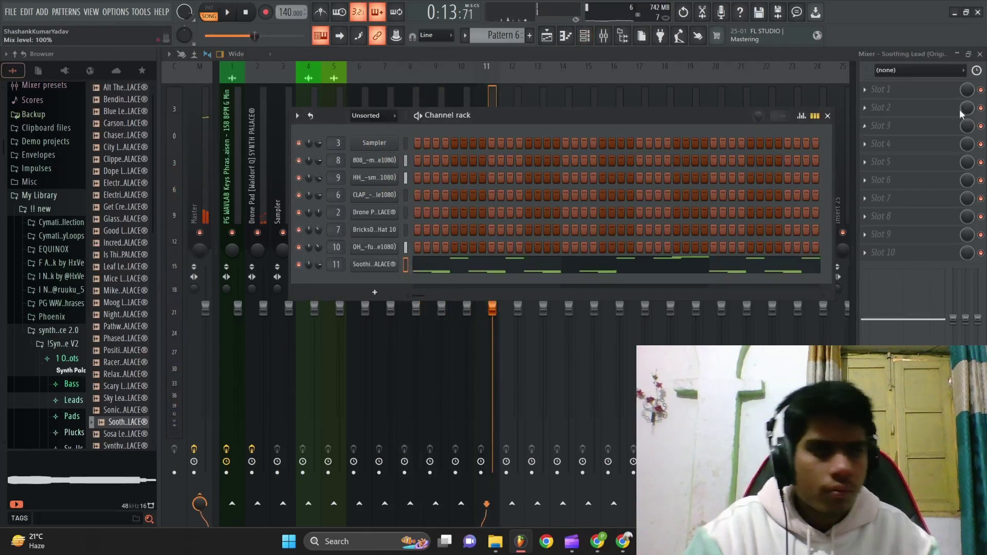
Step: Add Fruity Reeverb 2 to slot 2 of the Soothing Lead mixer track with the wet level at 61%
click(828, 116)
click(882, 107)
click(640, 133)
key(space)
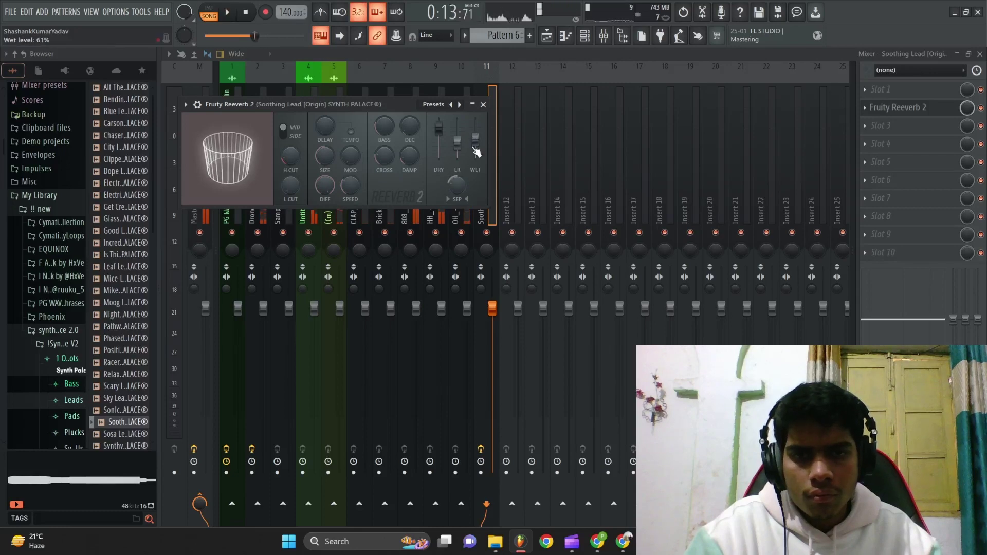
click(483, 105)
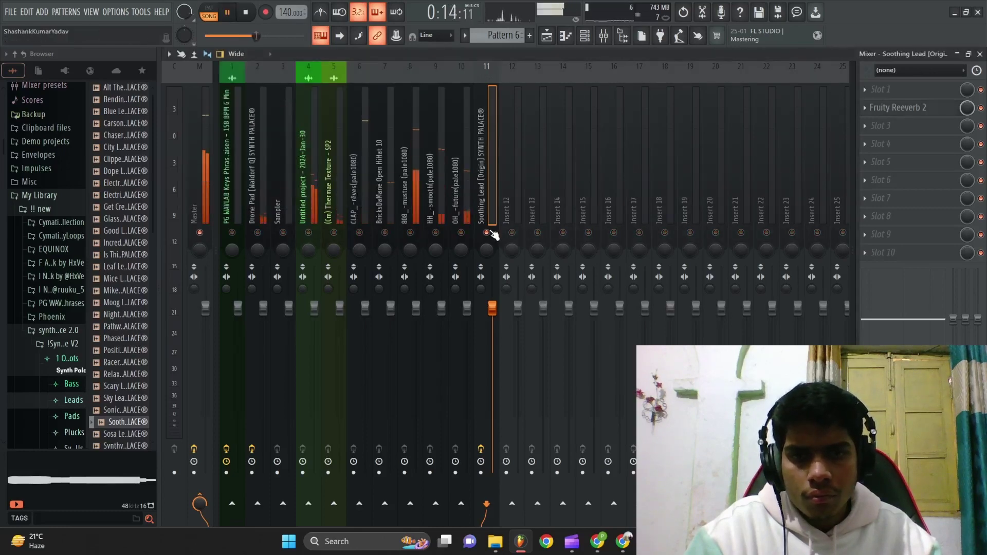
Step: Route the Pattern 6 (consolidated) audio channel to mixer track 12
key(F6)
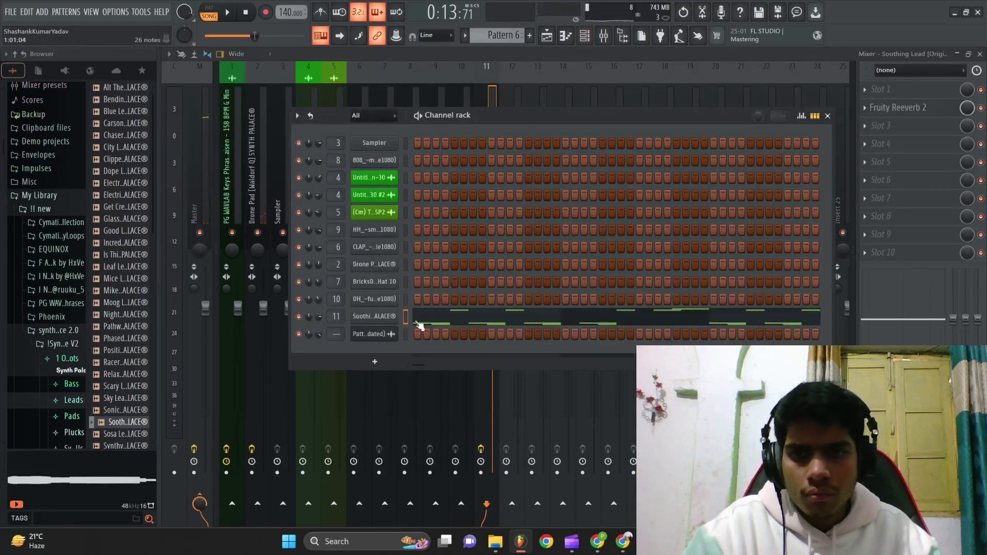
key(ctrl+l)
key(space)
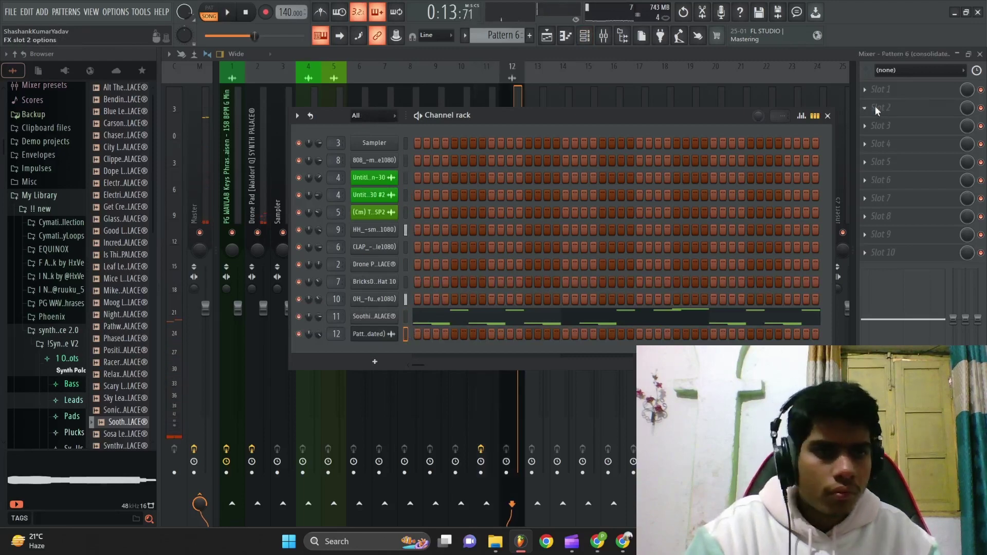
Step: Add Fruity Reeverb 2 to slot 2 of the Pattern 6 (consolidated) mixer track while playing it in solo
click(876, 108)
click(513, 238)
key(space)
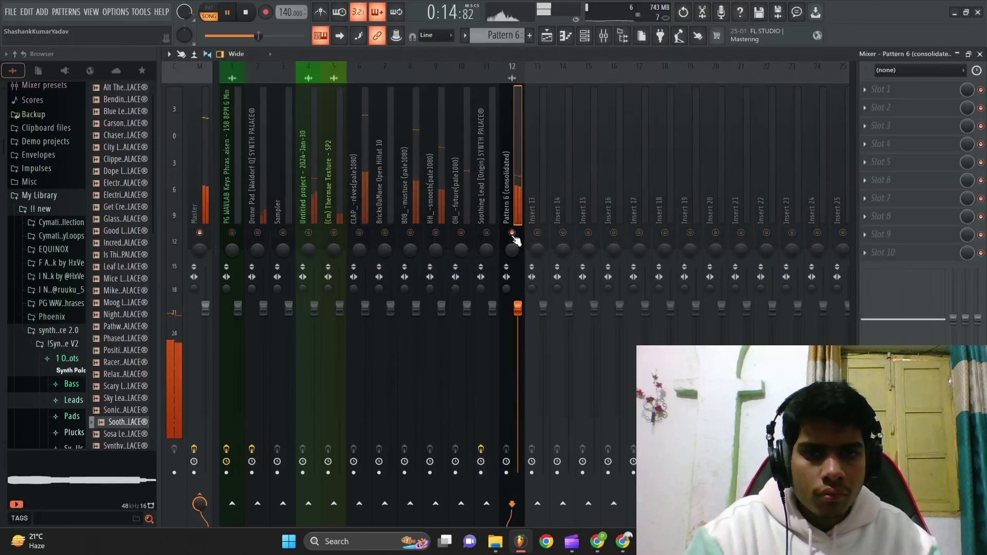
click(876, 109)
click(642, 136)
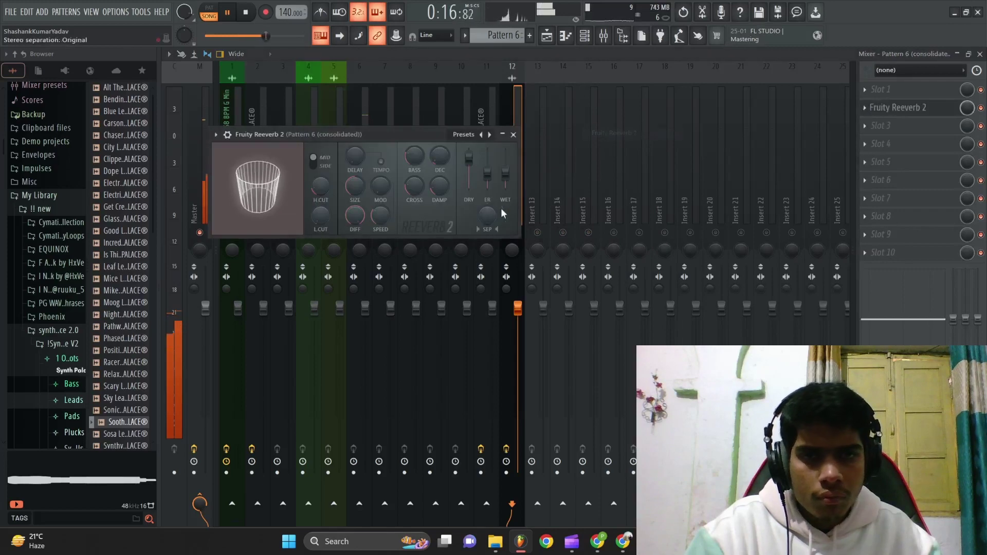
click(514, 134)
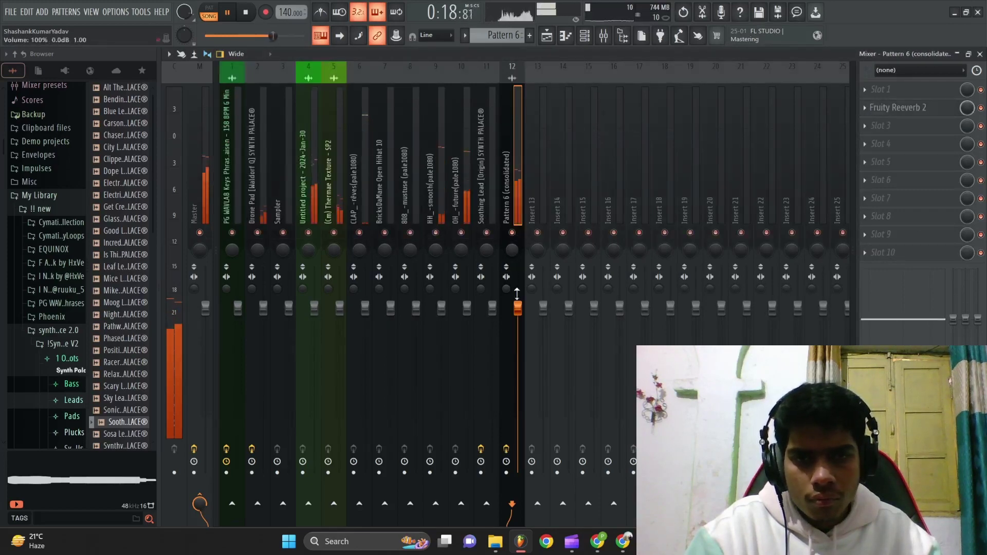
Step: Lower the volume fader of the Pattern 6 (consolidated) mixer track and return to the playlist
click(547, 36)
click(547, 36)
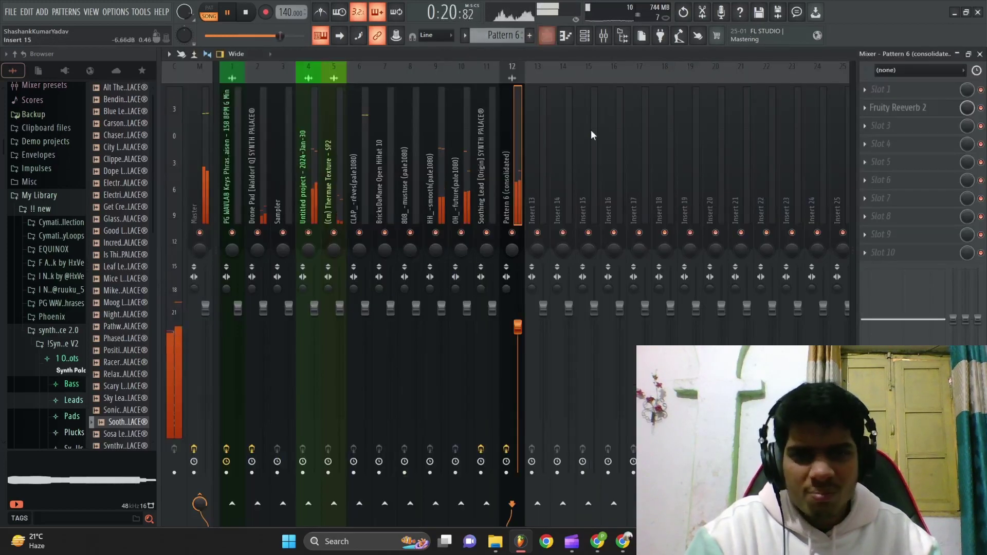
click(566, 36)
click(547, 36)
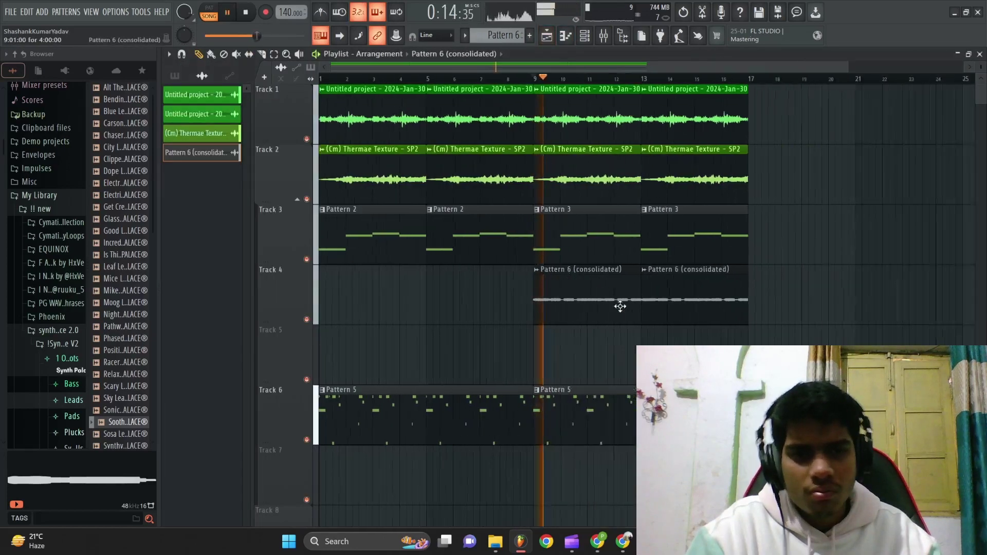
Step: Select Pattern 5 from the playlist and open the piano roll of its 808 channel
click(491, 421)
key(space)
key(space)
key(space)
key(F7)
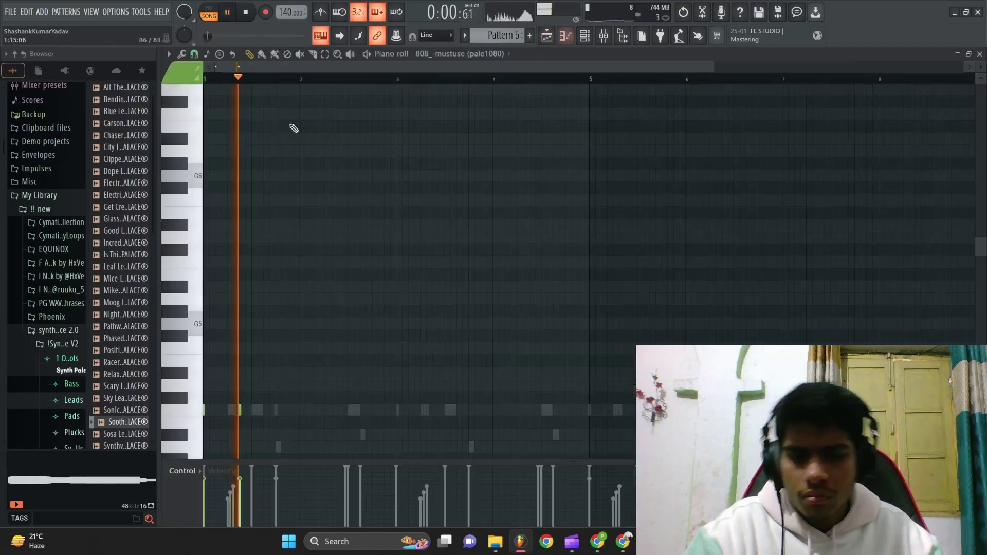
Step: Draw a one-beat G5 808 note at the start of bar 1 while replaying the opening
key(space)
key(space)
scroll(326, 228, down, 3)
key(space)
key(space)
scroll(331, 242, up, 3)
key(space)
key(space)
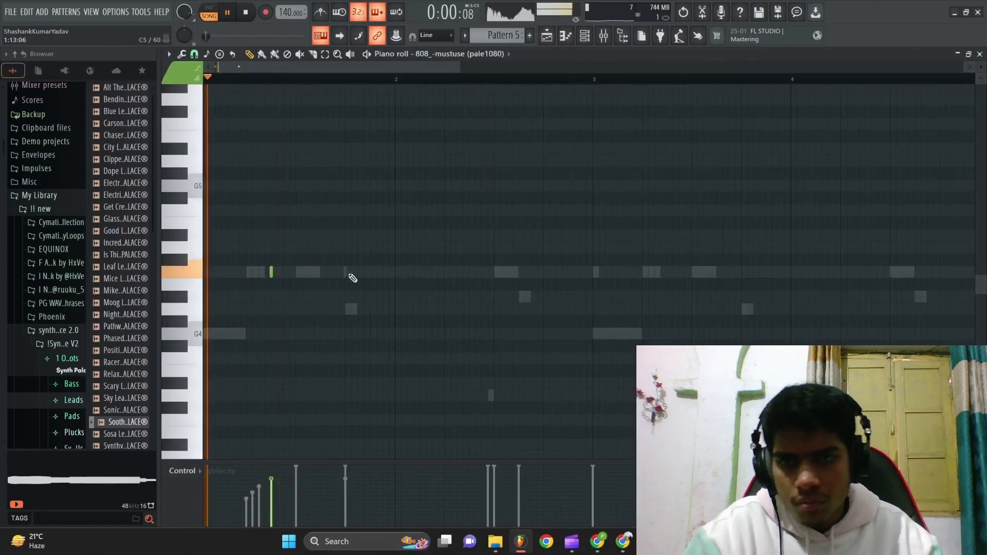
key(space)
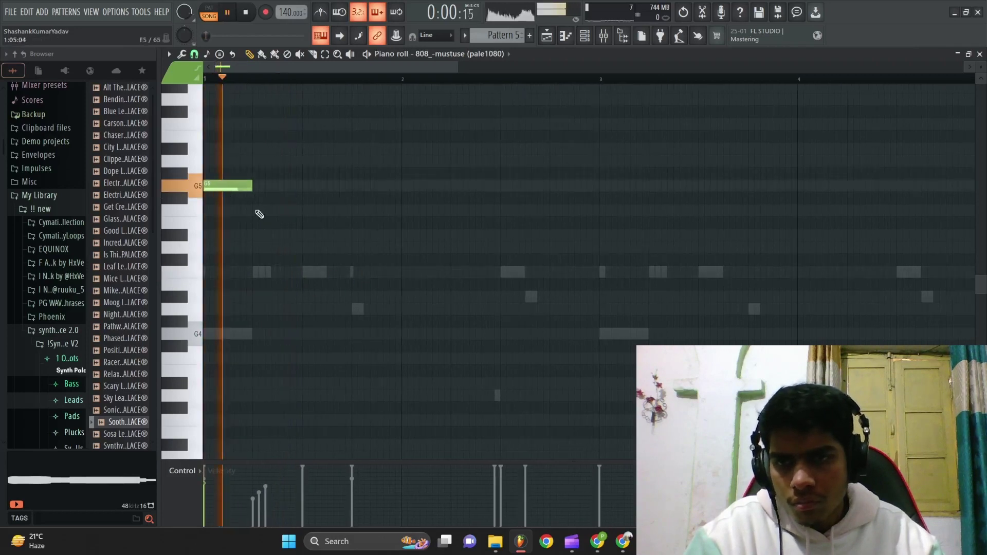
Step: Add two G5 808 notes, one half a beat before bar 2 and one at its start
scroll(278, 304, up, 2)
click(438, 186)
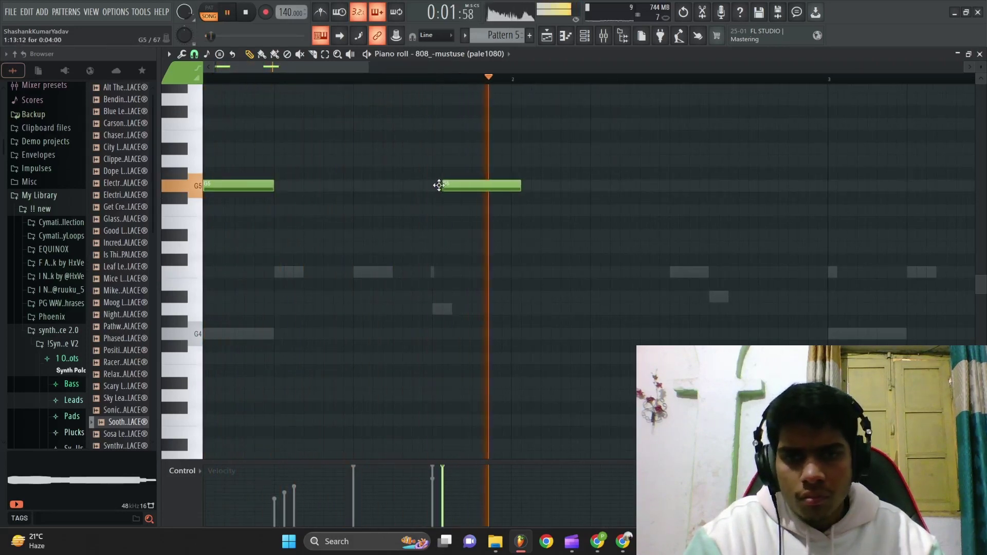
drag(432, 185, 551, 185)
key(space)
ctrl+click(543, 201)
drag(593, 228, 505, 144)
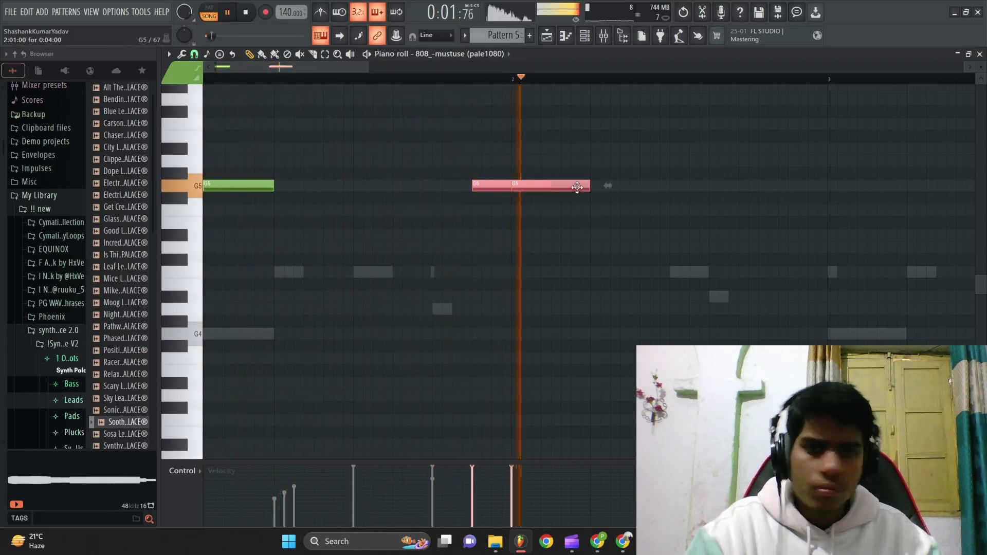
Step: Check that the 808 channel's Cut itself option is enabled, then return to its notes
key(space)
key(F6)
right_click(397, 160)
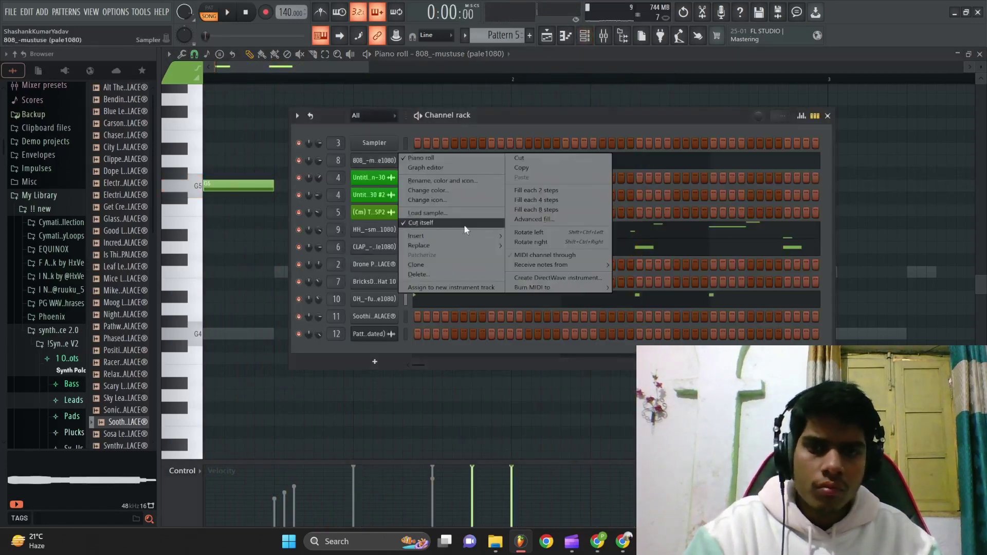
click(709, 194)
key(F6)
key(space)
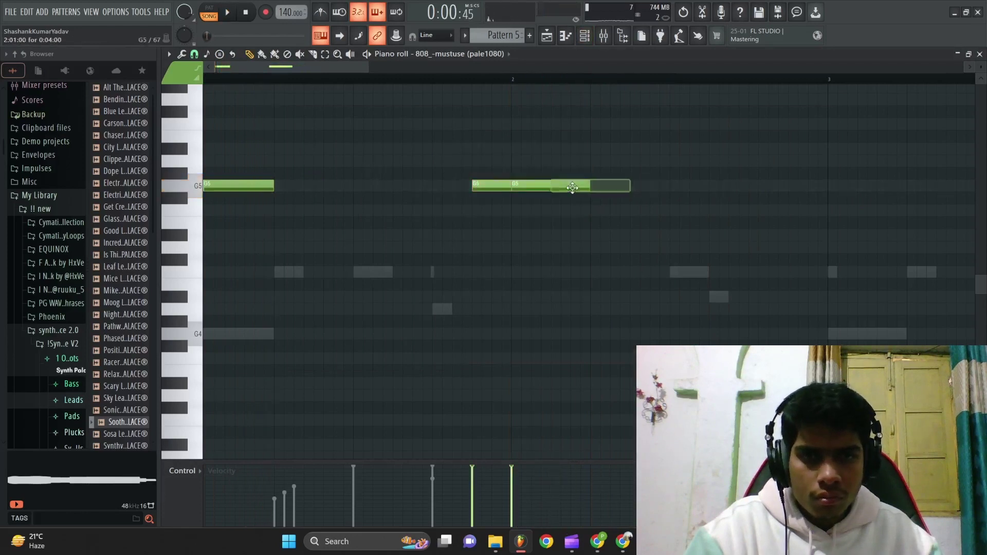
Step: Shorten the two G5 808 notes around bar 2 to half a beat each and replay the pattern
drag(594, 204, 486, 170)
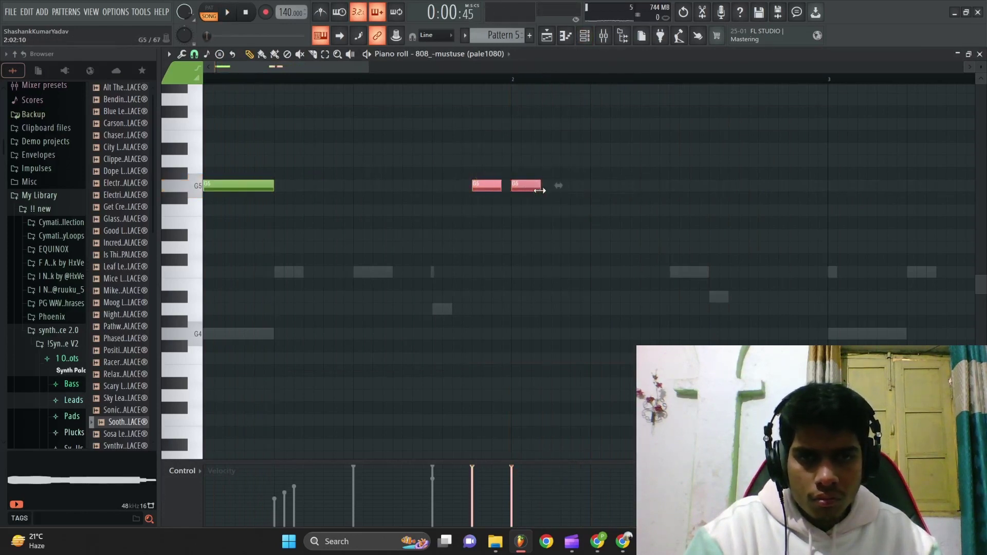
key(space)
drag(543, 190, 553, 187)
ctrl+click(538, 224)
scroll(536, 227, down, 2)
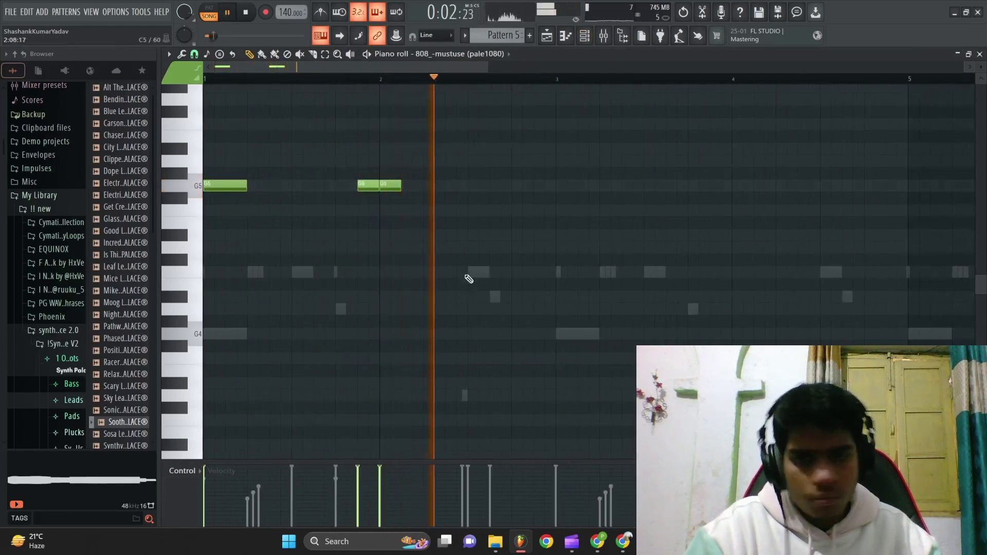
scroll(402, 262, down, 2)
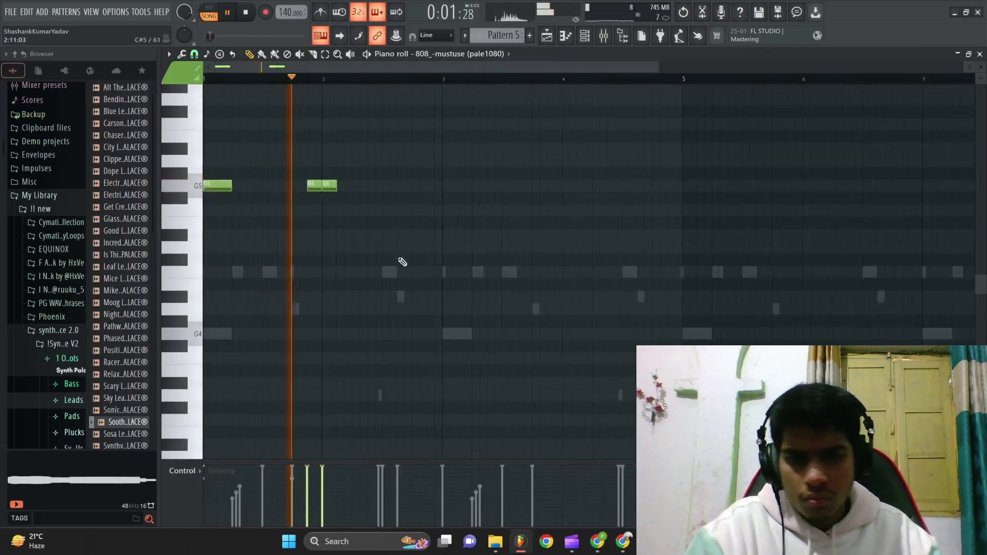
Step: Add two half-beat C5 808 notes, one 1.5 beats into bar 2 and one at the start of bar 3
scroll(403, 262, up, 2)
click(340, 235)
key(space)
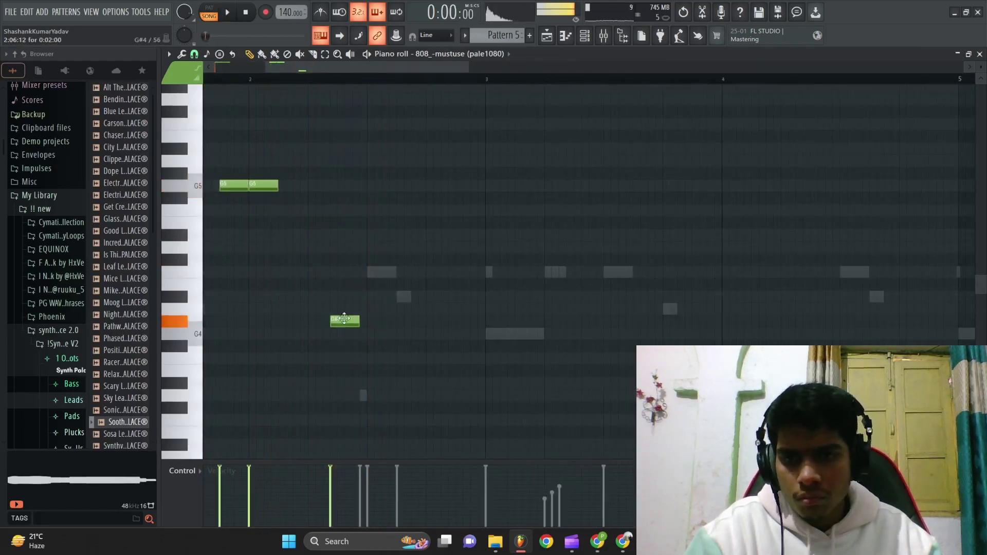
key(space)
scroll(352, 283, up, 1)
scroll(360, 268, down, 2)
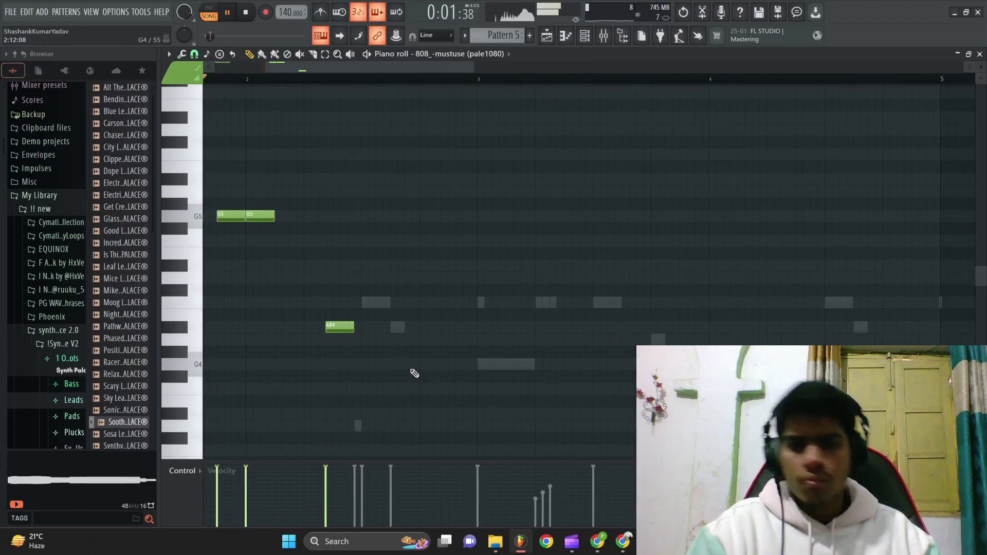
scroll(338, 351, up, 1)
click(459, 303)
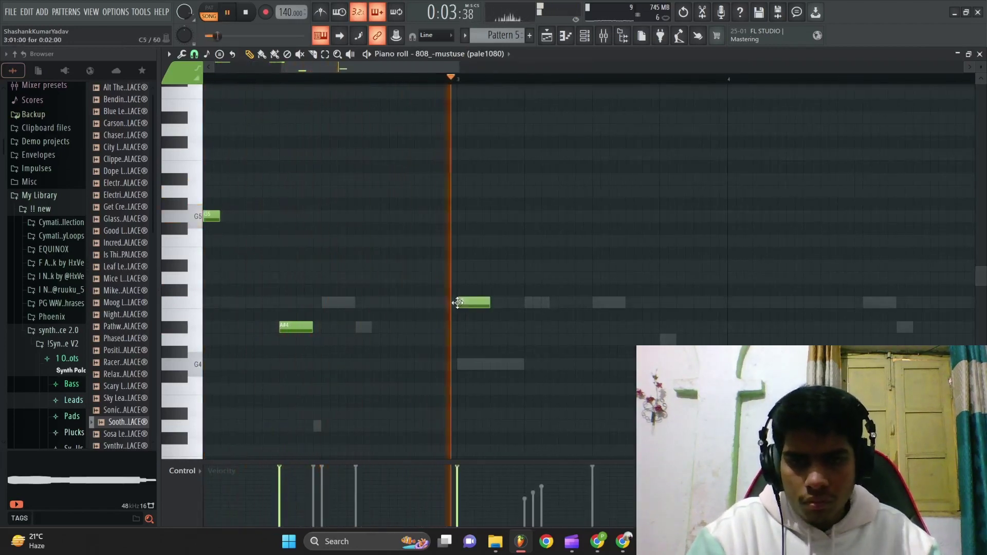
drag(299, 328, 315, 303)
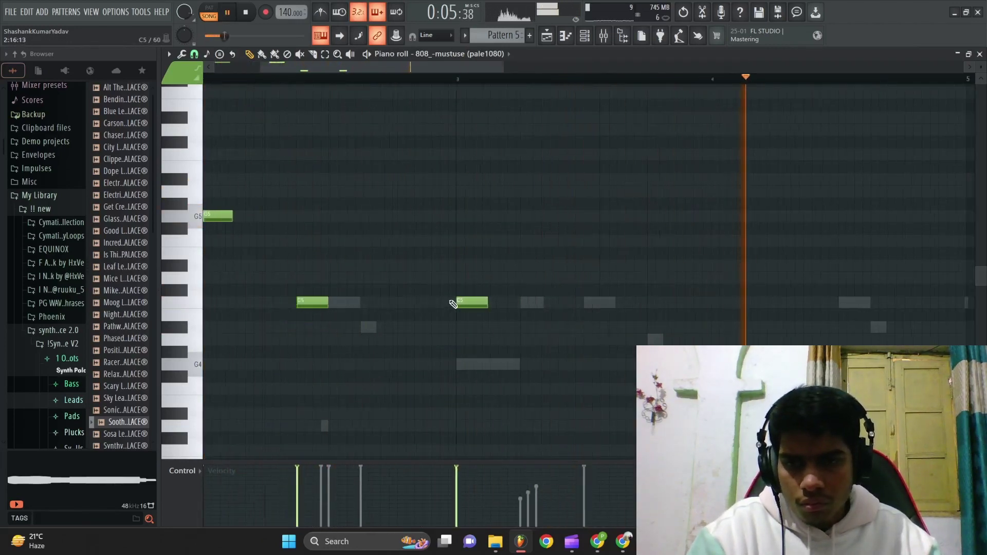
Step: Fill the last two beats of bar 4 with four half-beat G5 808 notes, lowering the velocity of the second and fourth
scroll(457, 300, down, 2)
scroll(579, 271, up, 2)
key(space)
click(619, 216)
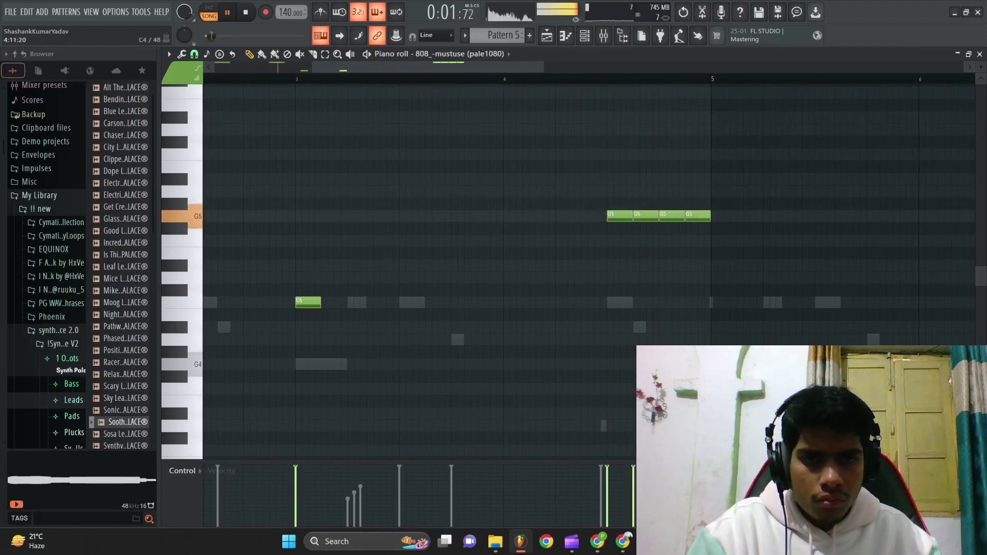
scroll(607, 322, down, 3)
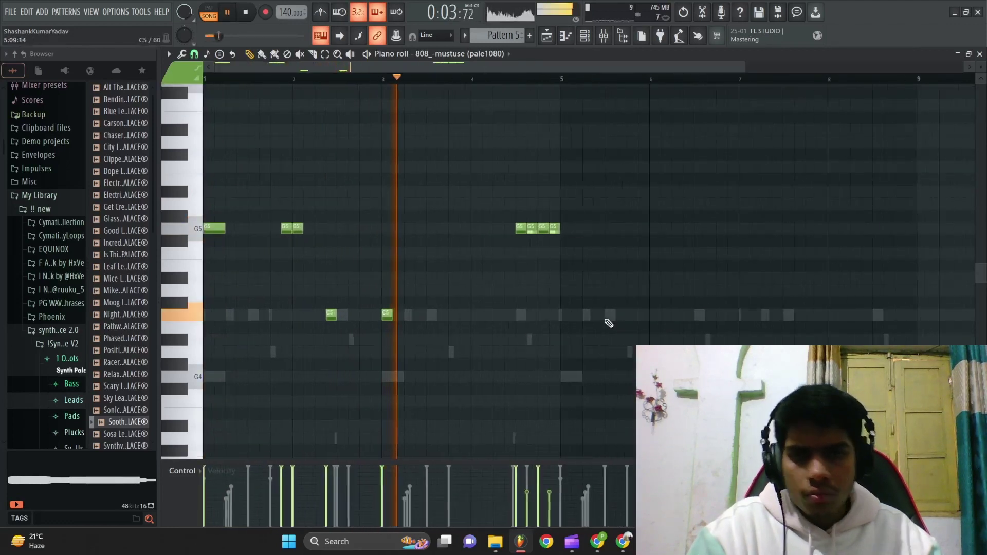
Step: Duplicate the four-bar 808 line into bars 5 to 8 and add a one-beat G5 note 1.5 beats into bar 5
scroll(485, 307, up, 3)
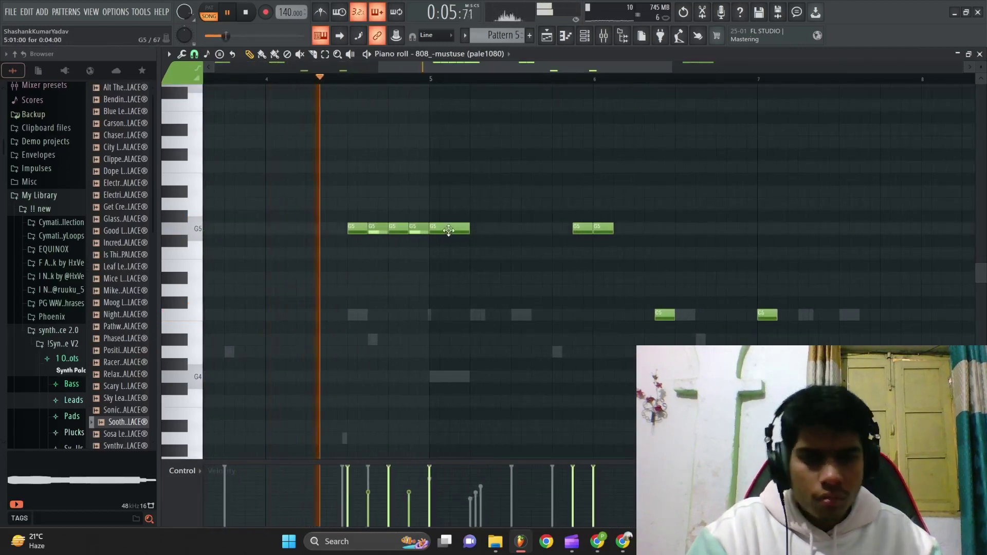
scroll(489, 256, up, 3)
click(496, 228)
scroll(524, 238, down, 4)
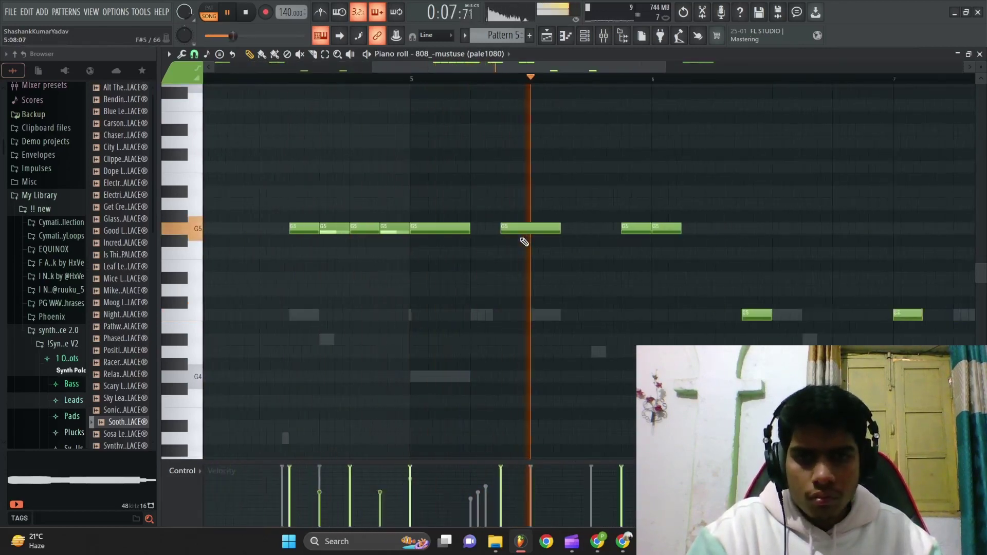
Step: Add a half-beat C5 808 note on beat 3 of bar 6 and a one-beat C5 on the last beat of bar 7
scroll(643, 334, up, 3)
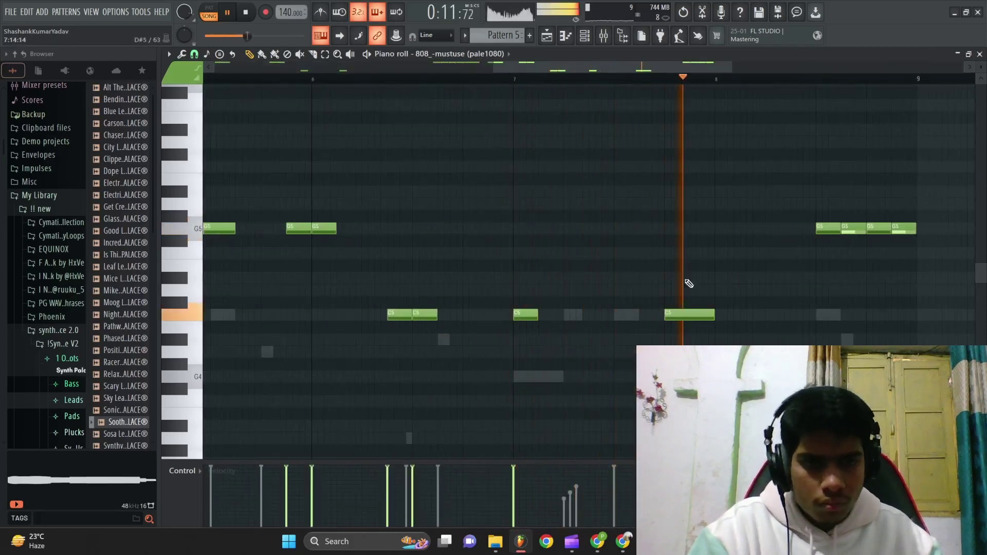
scroll(690, 281, down, 4)
scroll(692, 280, up, 1)
scroll(693, 280, down, 1)
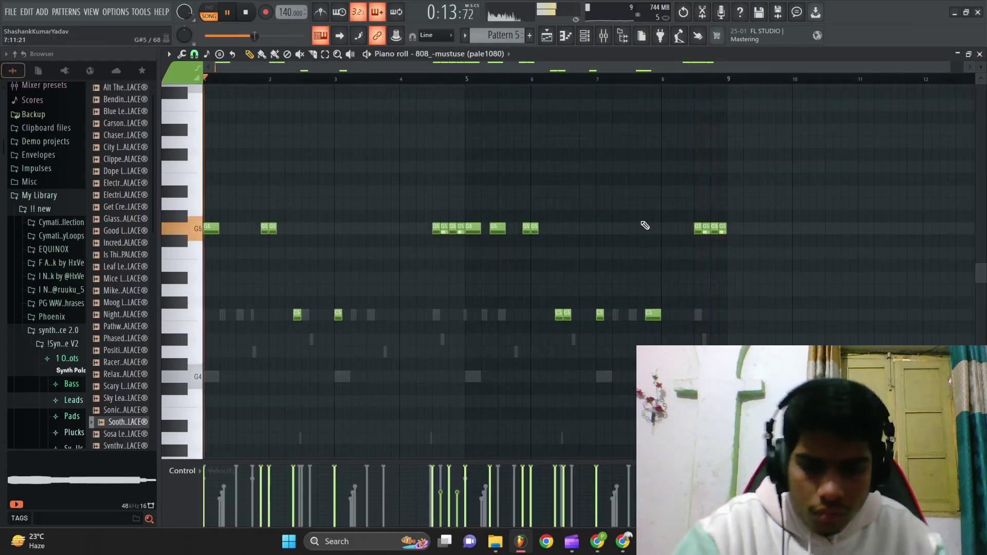
Step: Solo the hi-hat channel, bring in the clap and other percussion channels to audition the drums, and unmute the whole channel rack again
key(F6)
key(space)
key(space)
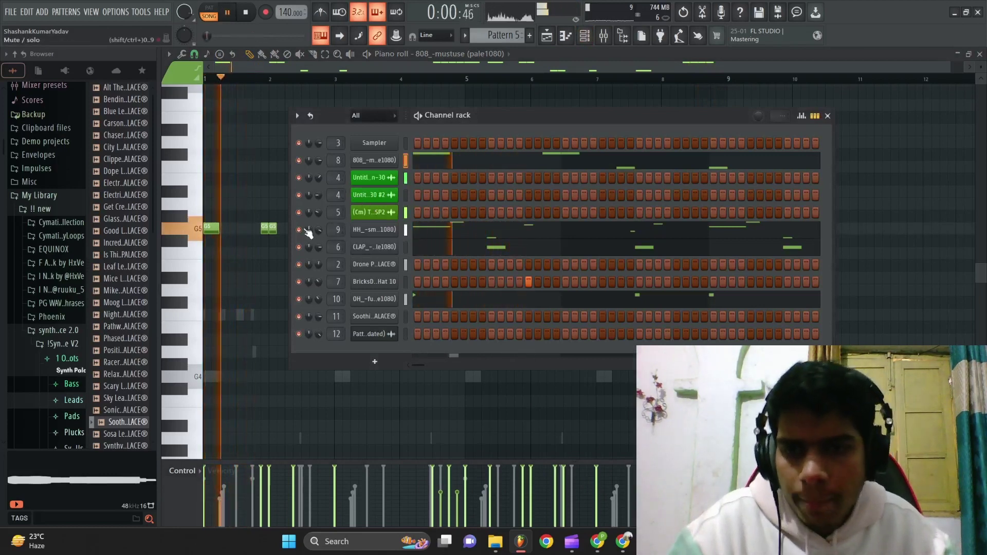
right_click(299, 229)
key(space)
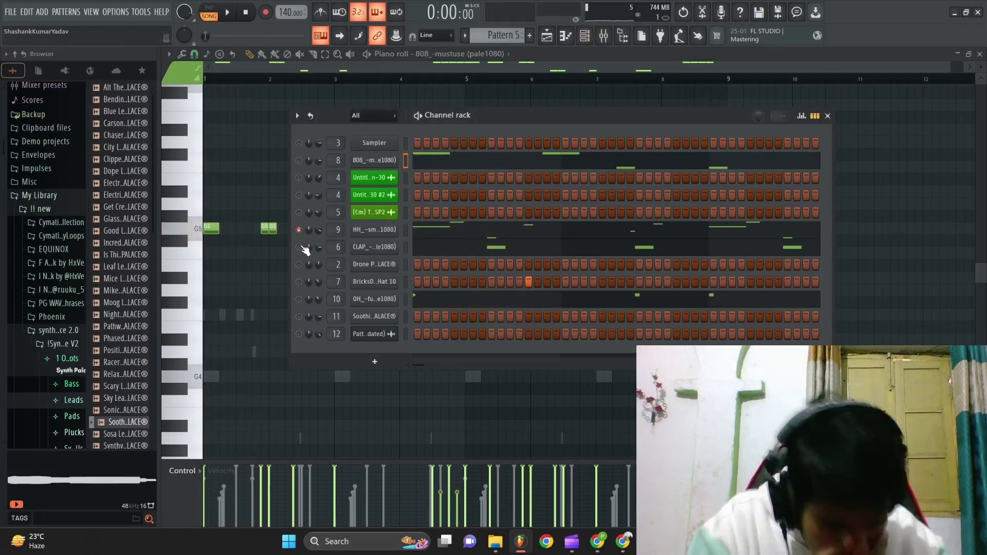
click(299, 247)
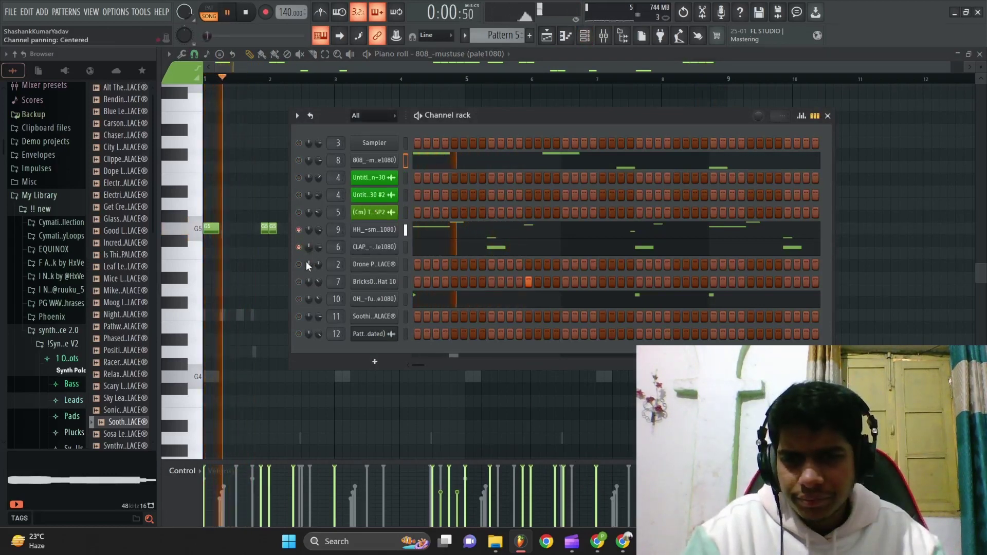
click(299, 281)
key(space)
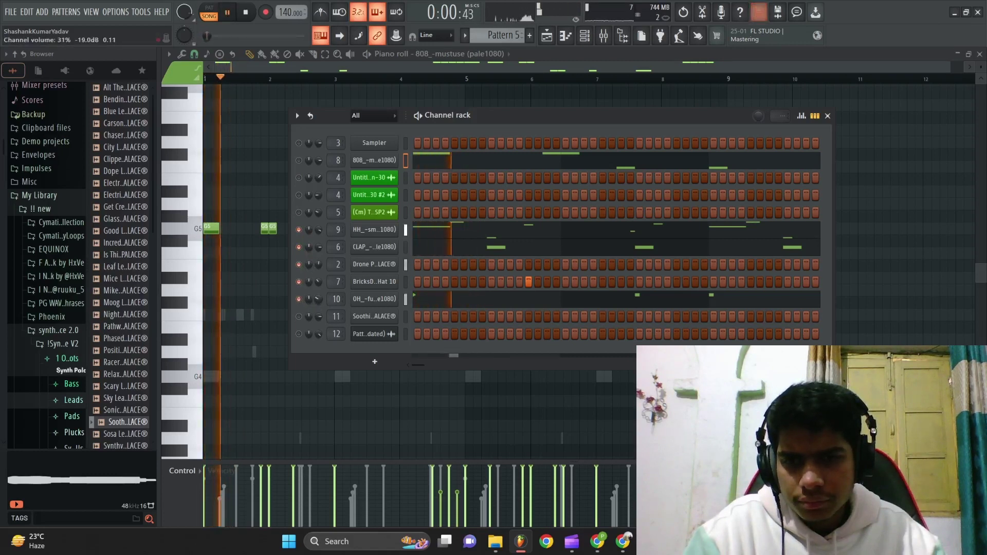
key(space)
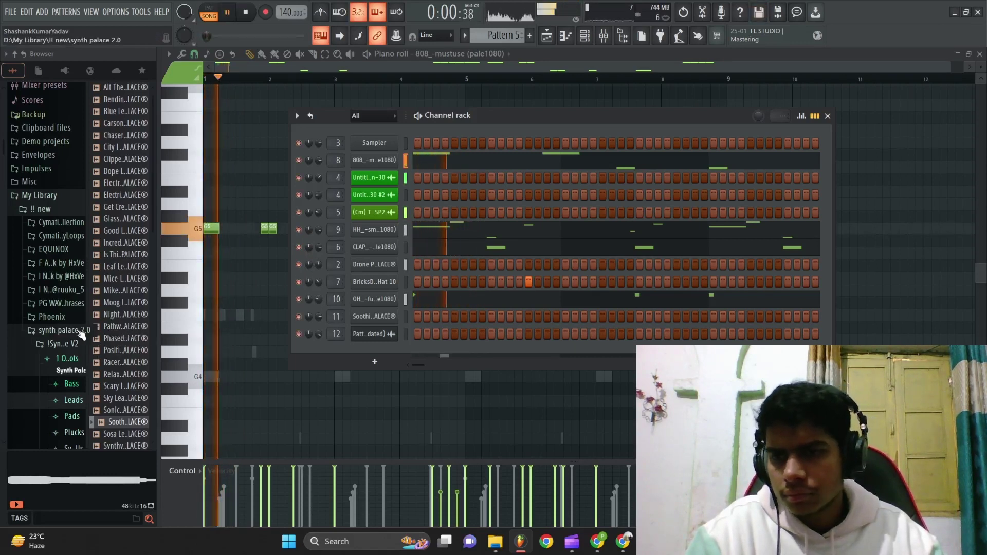
Step: Open the Snares folder of the CashMoneyAp - GodFather drum kit among the library's drum folders
click(80, 332)
scroll(67, 337, down, 2)
click(46, 340)
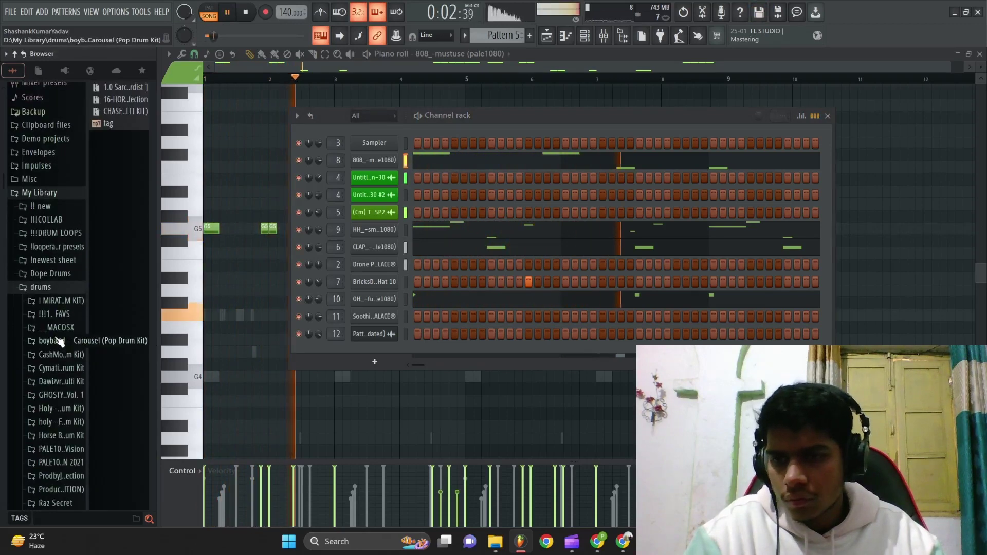
scroll(59, 346, down, 4)
click(57, 211)
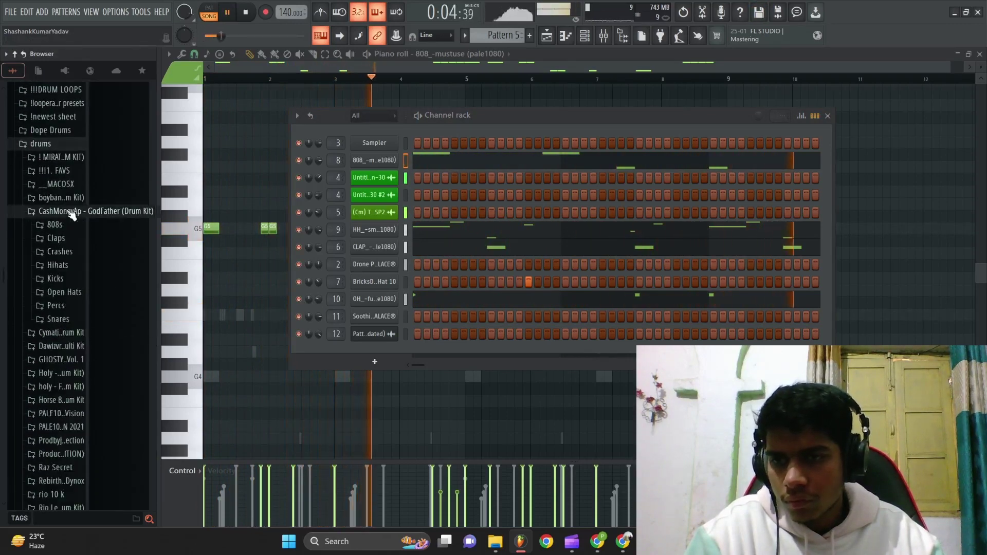
click(57, 319)
Step: Audition several snare samples in the folder and add [AP] Snare ( Reddit ) as a new channel
click(123, 195)
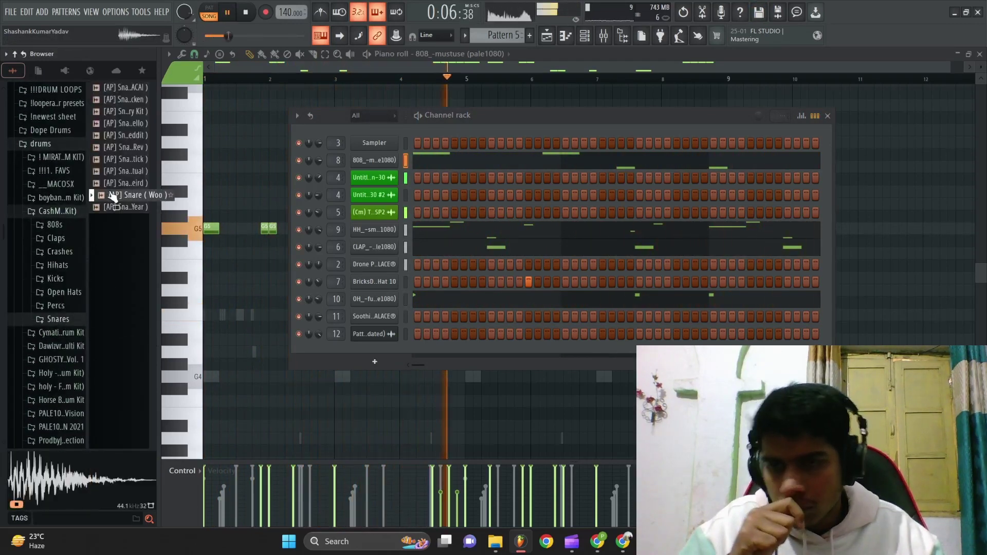
click(123, 172)
click(123, 159)
click(123, 148)
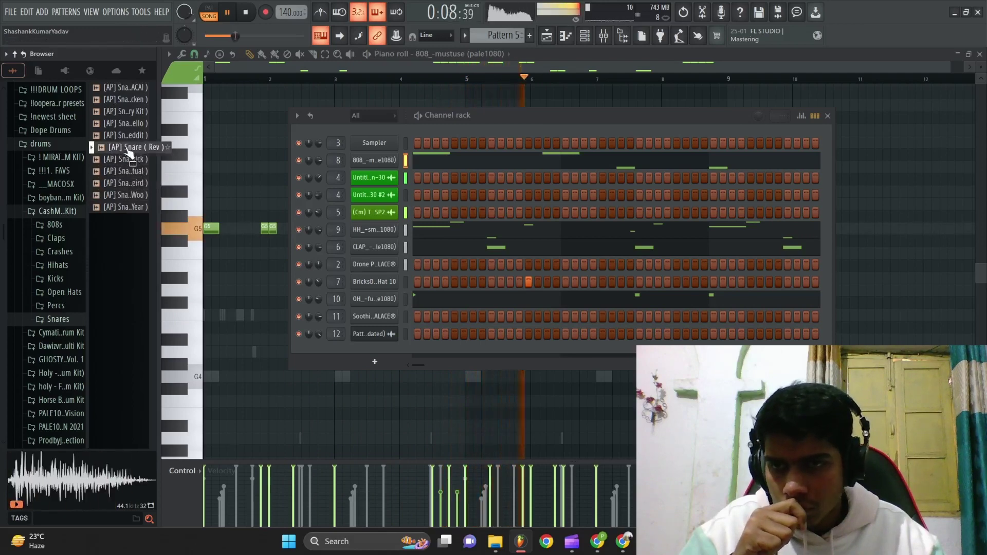
click(124, 134)
drag(123, 134, 387, 284)
drag(368, 344, 368, 344)
Step: Open the new snare's piano roll and place a half-beat G5 note 1.5 beats into bar 1
right_click(377, 349)
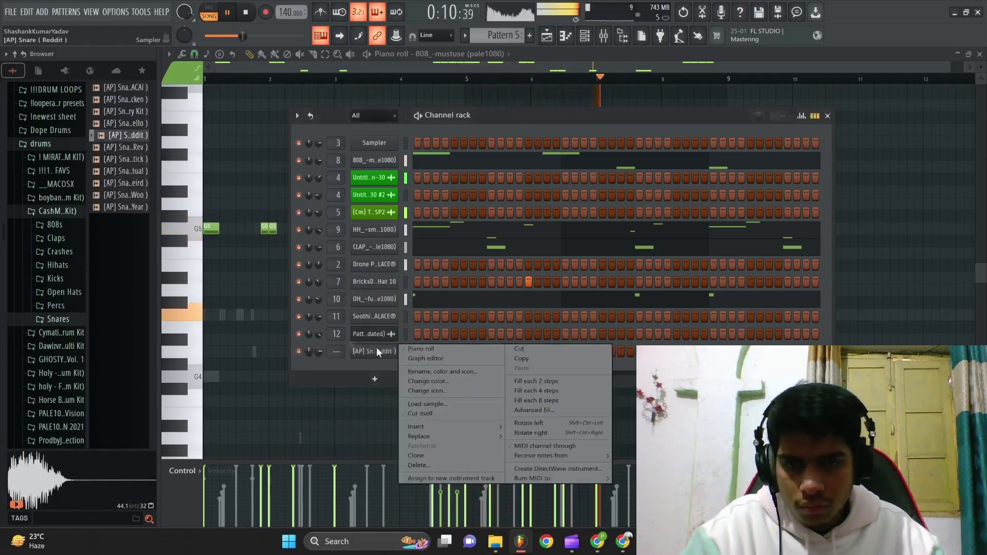
click(409, 349)
key(space)
key(space)
key(space)
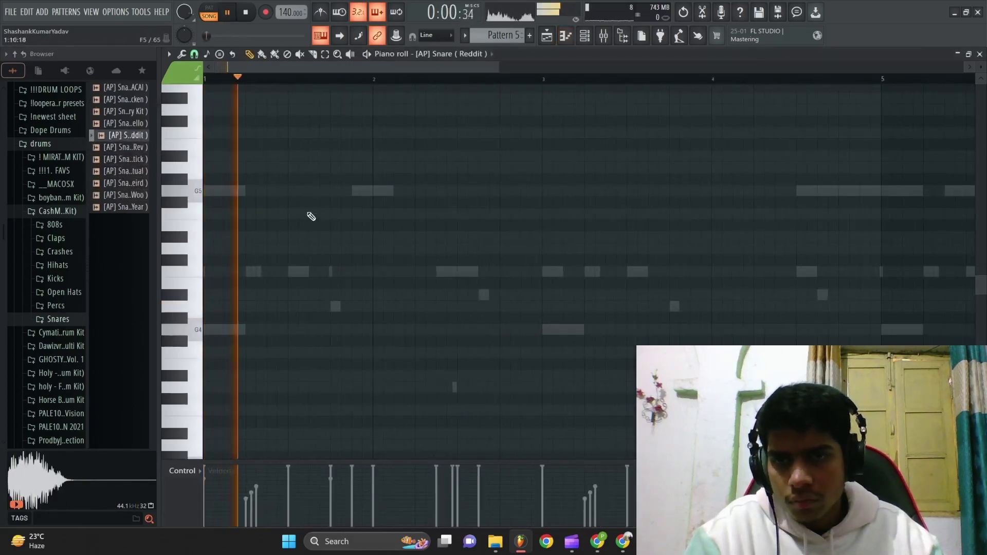
key(space)
click(268, 202)
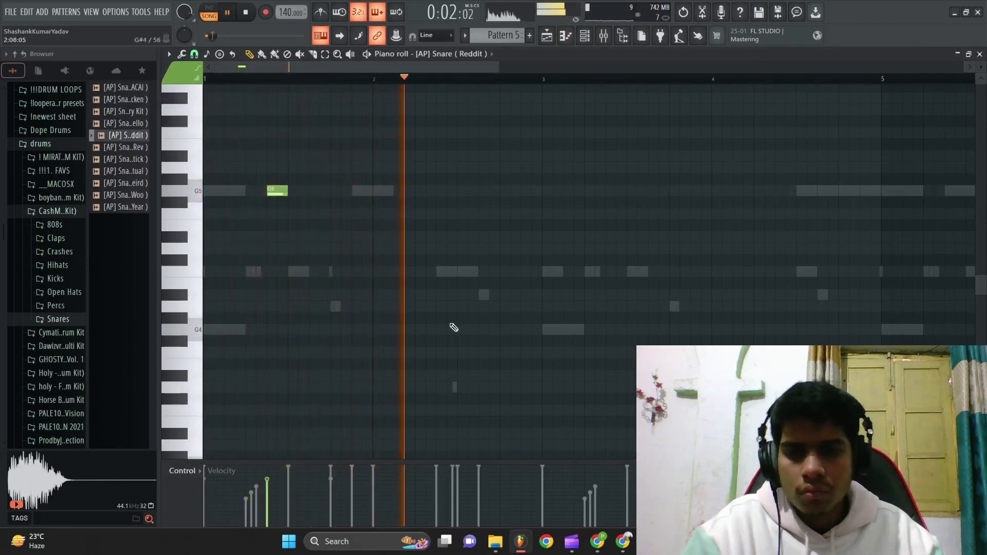
Step: Add a half-beat D5 snare note just before bar 3 and two consecutive D#5 notes starting half a beat into bar 4
click(522, 249)
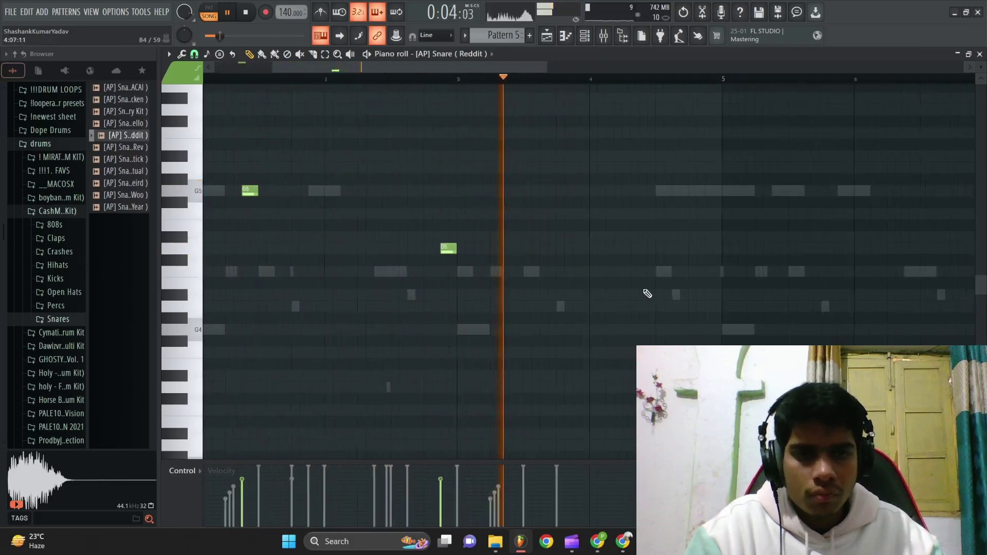
click(558, 236)
click(620, 235)
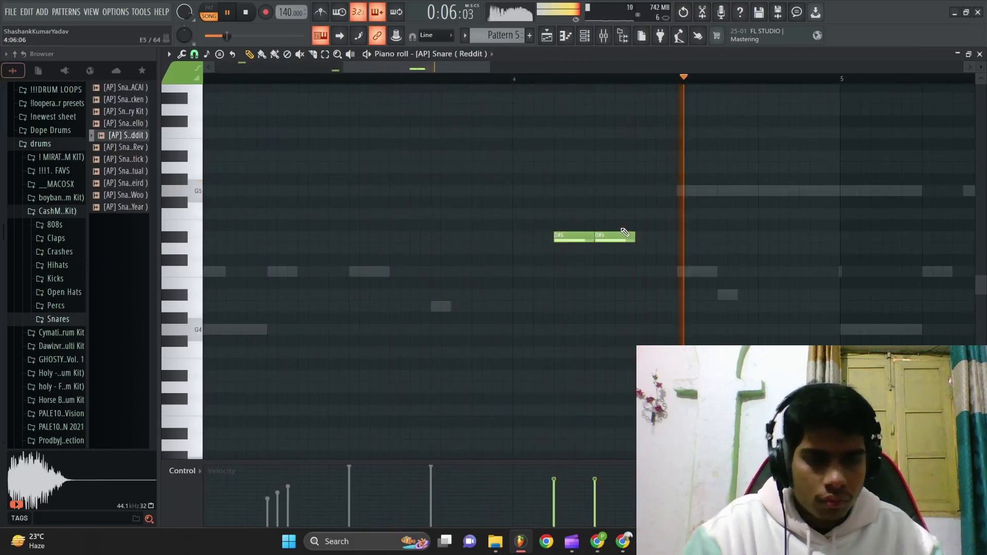
Step: Raise the velocity of the snare notes with the piano roll's level scaling tool
scroll(676, 192, down, 3)
key(alt+x)
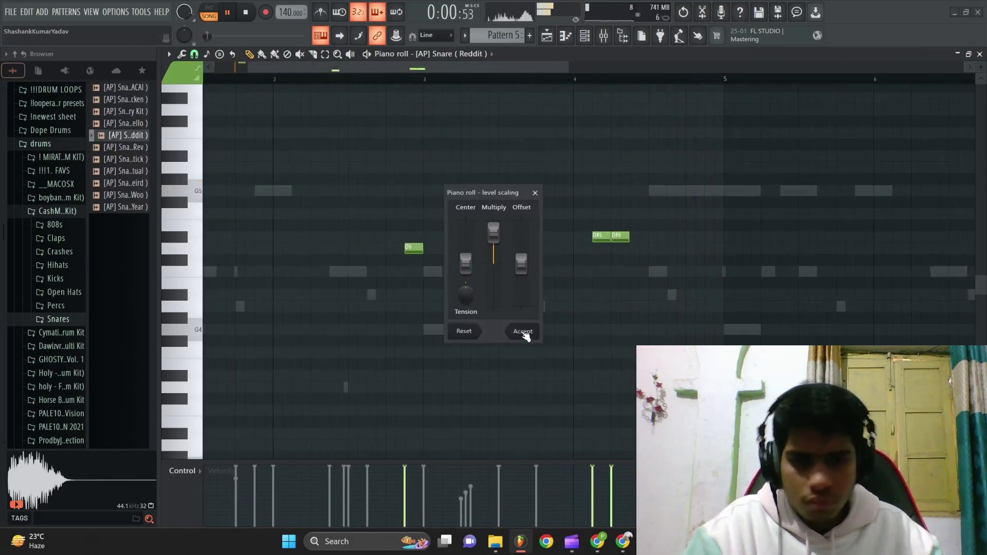
click(522, 332)
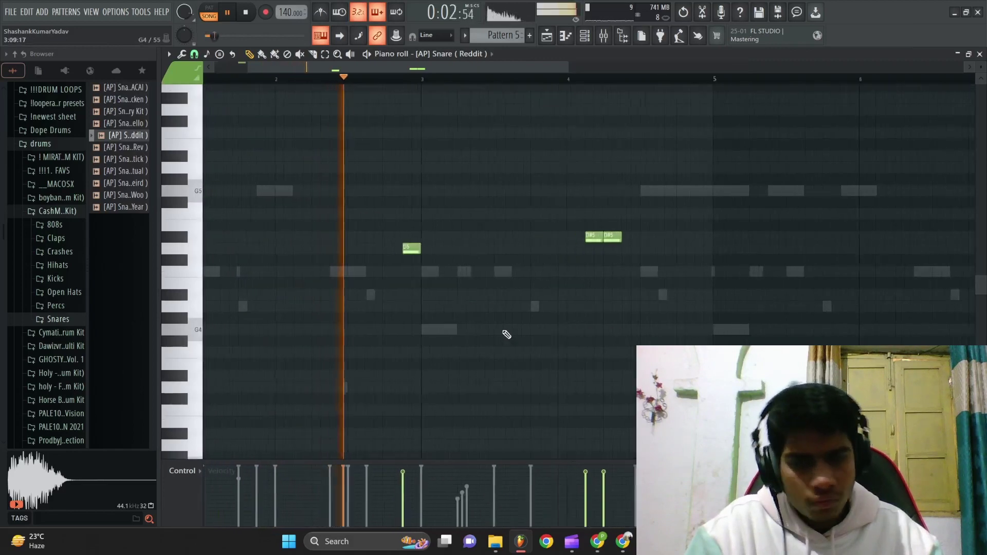
Step: Add a half-beat D5 snare note 1.5 beats into bar 3
scroll(476, 271, up, 3)
click(457, 249)
scroll(469, 264, down, 4)
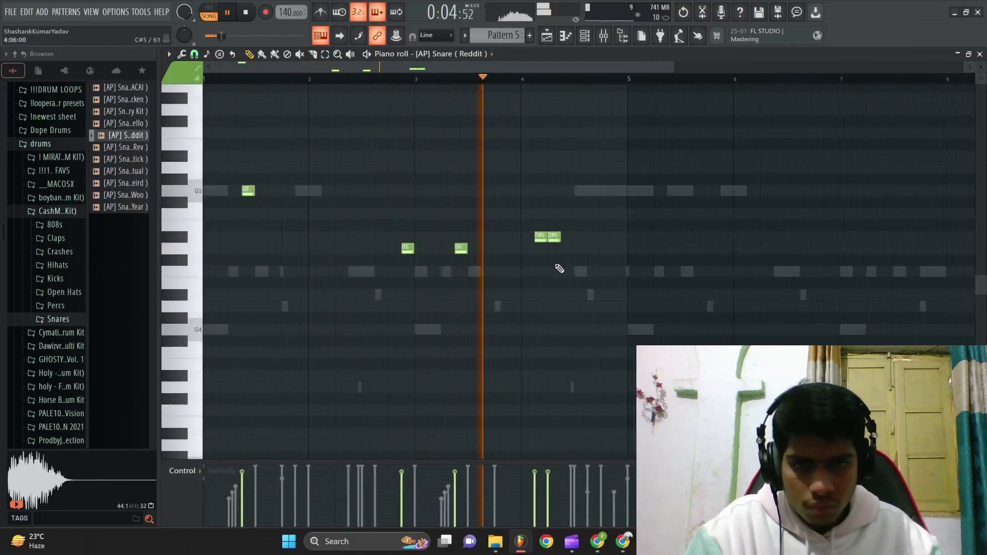
Step: Chop the second D#5 snare note in bar 4 into four short notes and taper their velocities downward
scroll(559, 267, up, 3)
ctrl+click(551, 236)
key(alt+u)
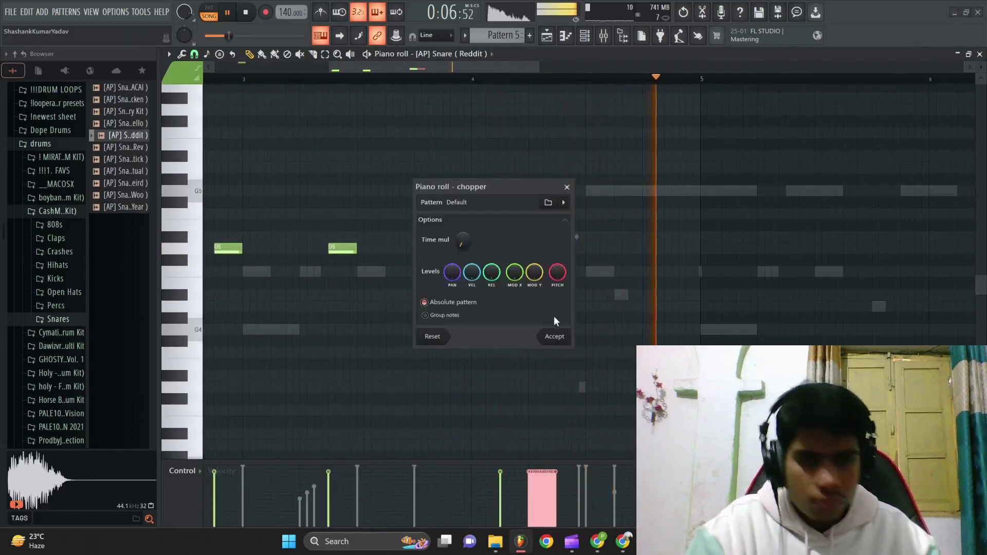
mouse_move(462, 240)
mouse_down()
mouse_move(463, 263)
mouse_move(462, 252)
mouse_up()
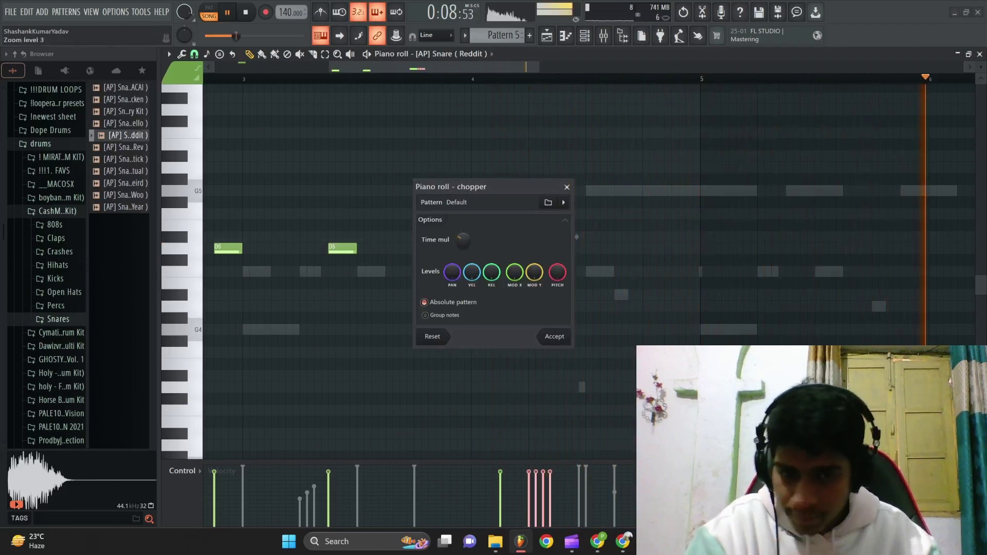
click(555, 336)
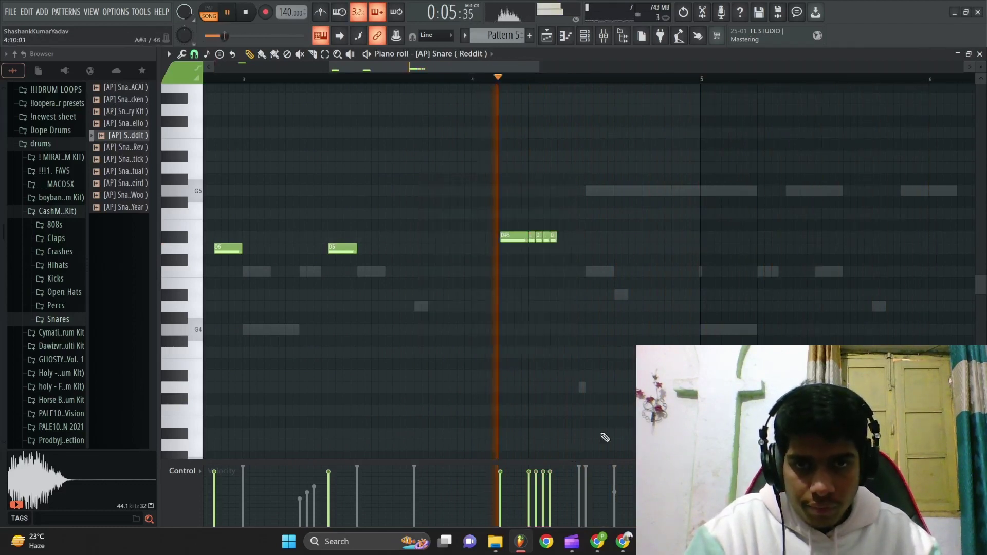
scroll(595, 337, up, 3)
ctrl+scroll(595, 337, down, 3)
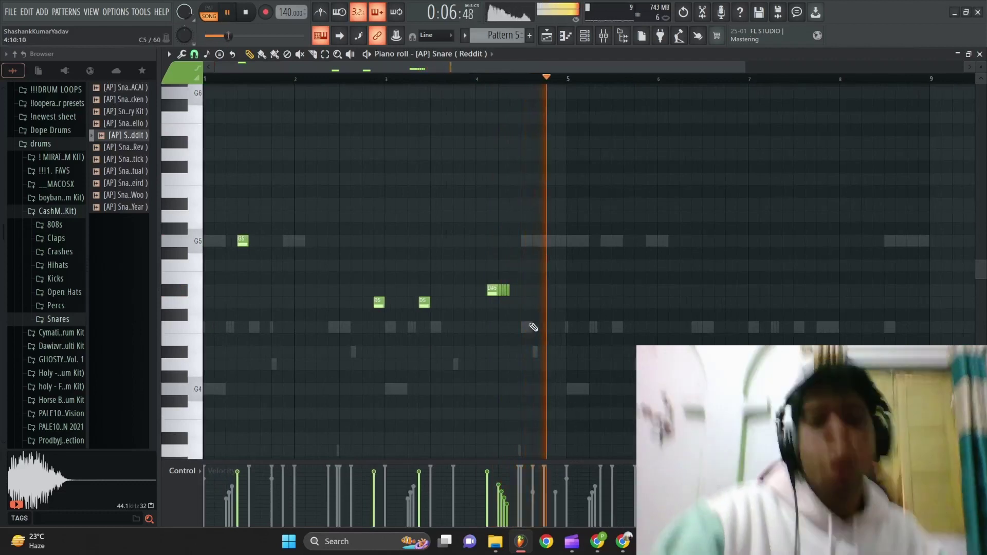
Step: Try a D#5 snare note followed by a D5 in the second half of bar 4 and replay the pattern
ctrl+scroll(535, 293, up, 2)
click(535, 291)
click(555, 304)
key(space)
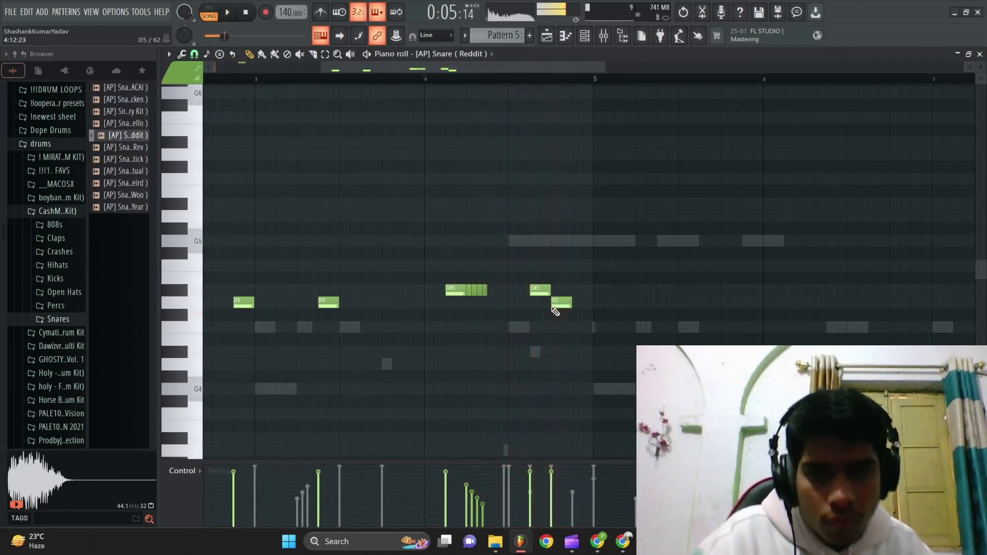
key(space)
Step: Delete the D#5 and D5 snare notes near the end of bar 4 and place a half-beat A4 on beat 4 instead
right_click(558, 303)
click(555, 366)
key(space)
right_click(542, 290)
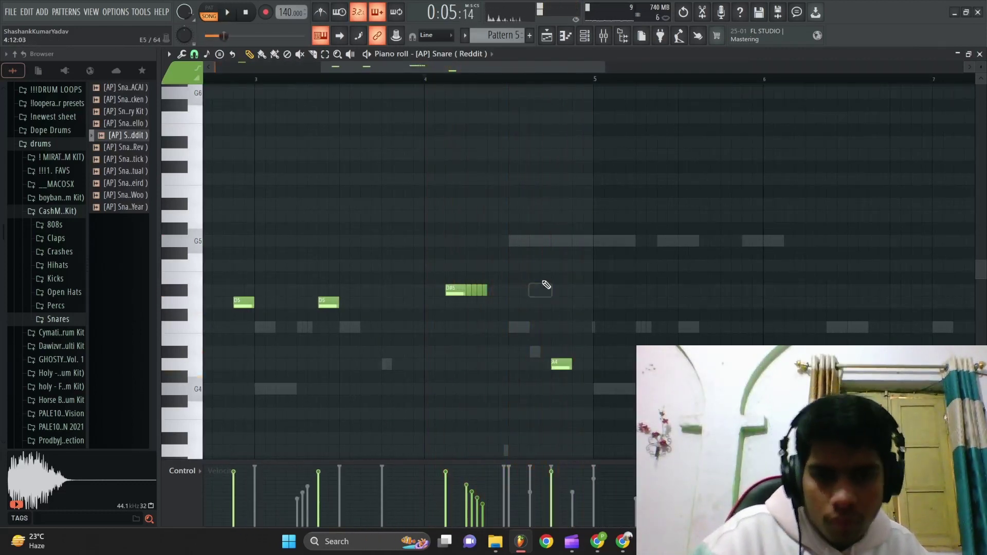
key(space)
Step: Duplicate the four-bar snare pattern into bars 5 to 8 and turn the system volume down
scroll(551, 286, up, 2)
ctrl+scroll(550, 287, down, 4)
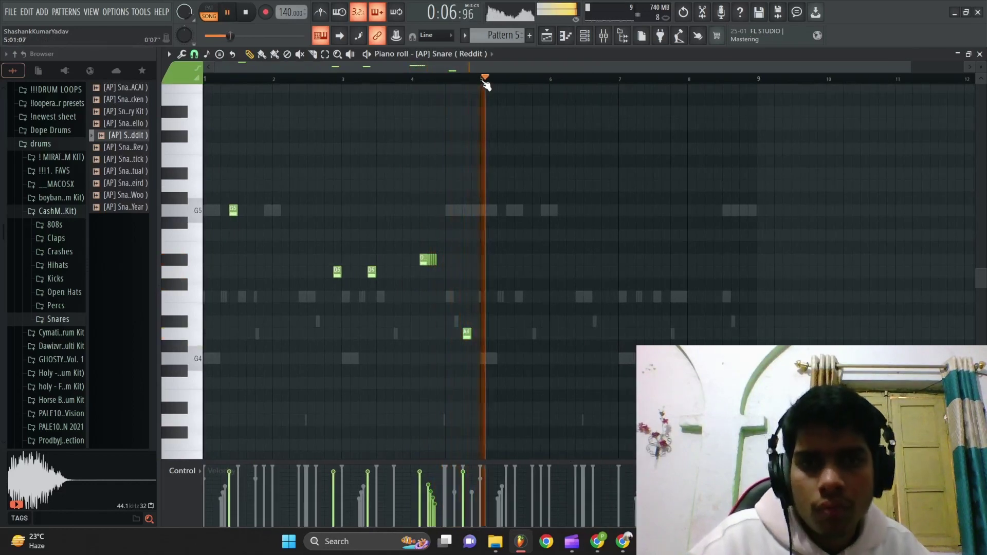
key(ctrl+b)
key(XF86AudioLowerVolume)
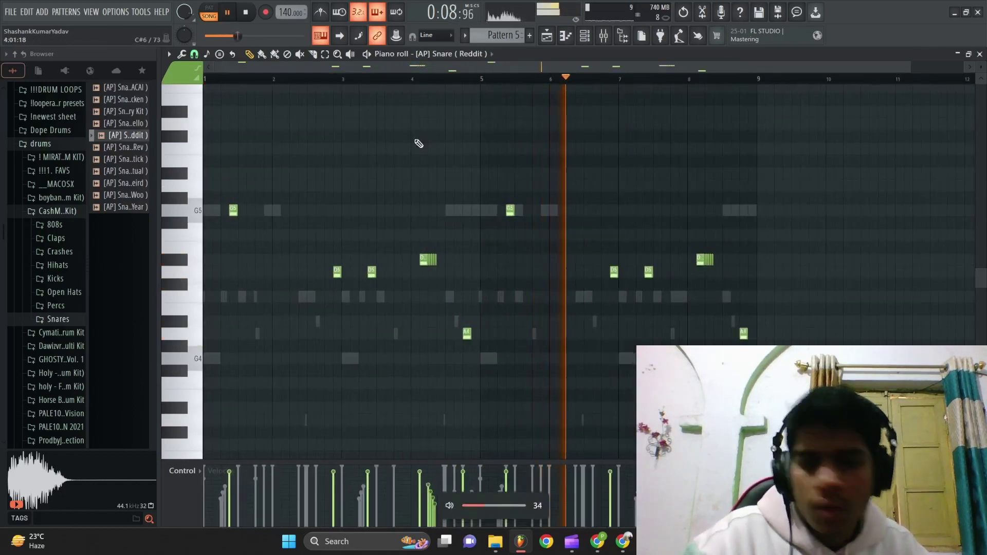
Step: Turn the system volume up to 38 and split Pattern 5 by channel in the playlist
key(XF86AudioRaiseVolume)
key(XF86AudioRaiseVolume)
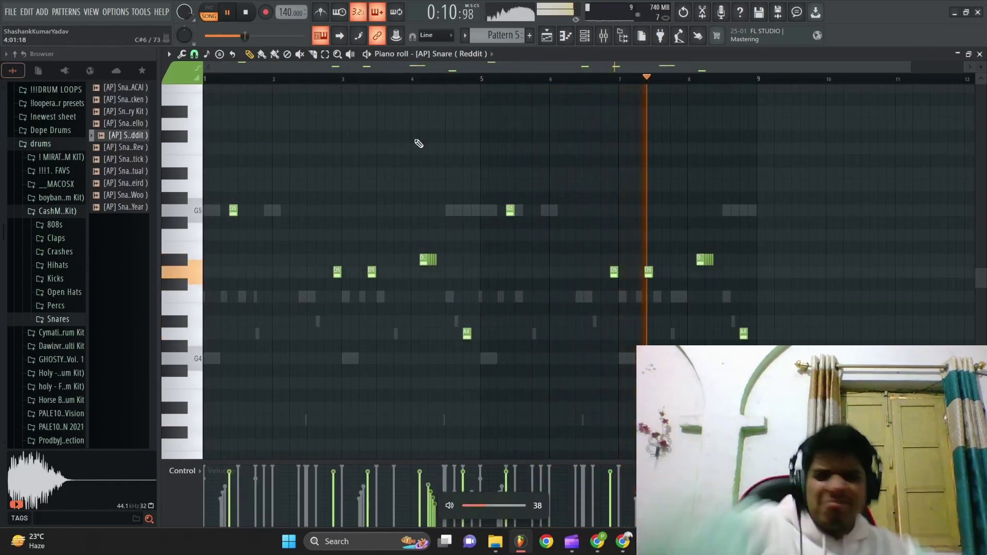
key(F5)
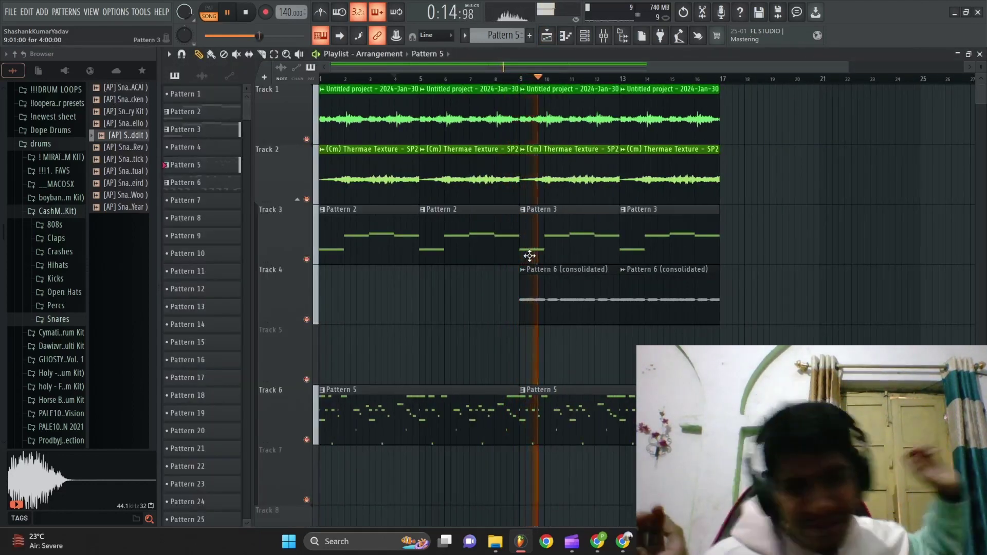
scroll(634, 216, up, 1)
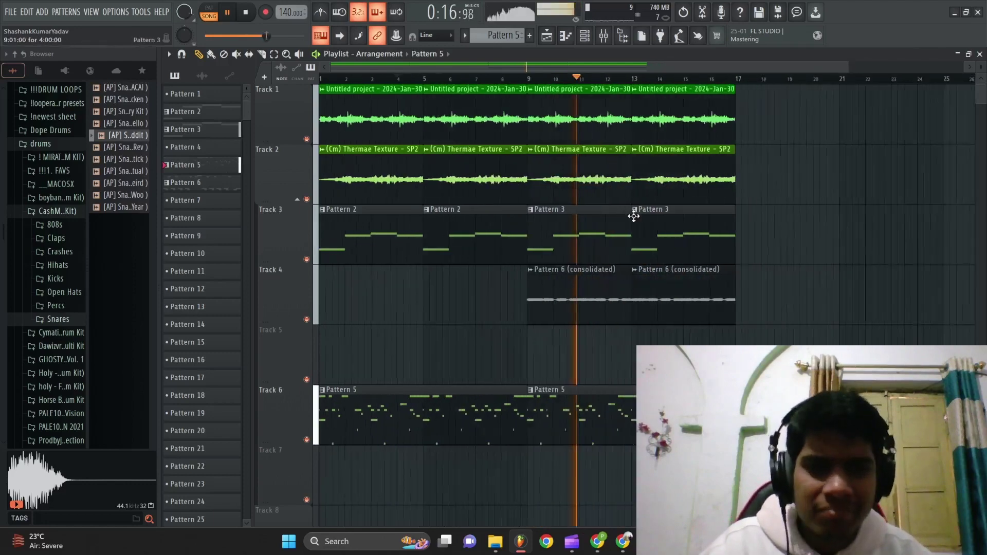
scroll(635, 216, down, 1)
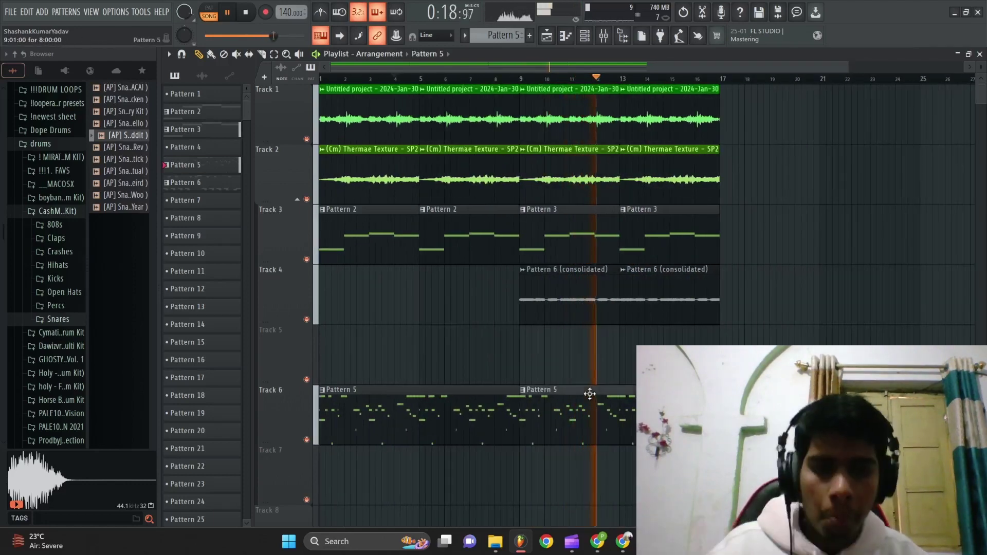
click(504, 35)
click(599, 192)
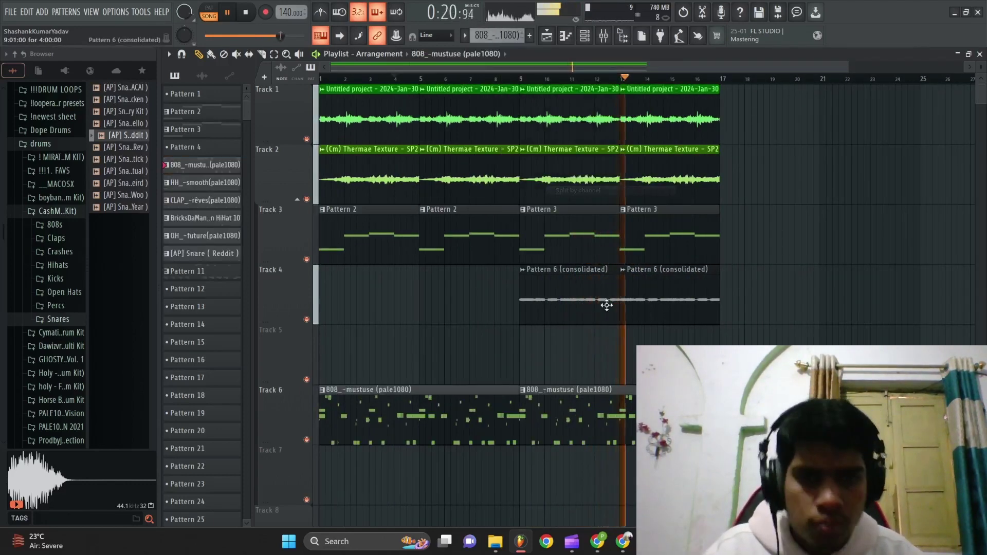
Step: Replace the combined drum clips on Track 6 with the separate 808, hi-hat, clap, open-hat and snare patterns on tracks 7 to 12
scroll(606, 304, up, 4)
ctrl+right_click(486, 410)
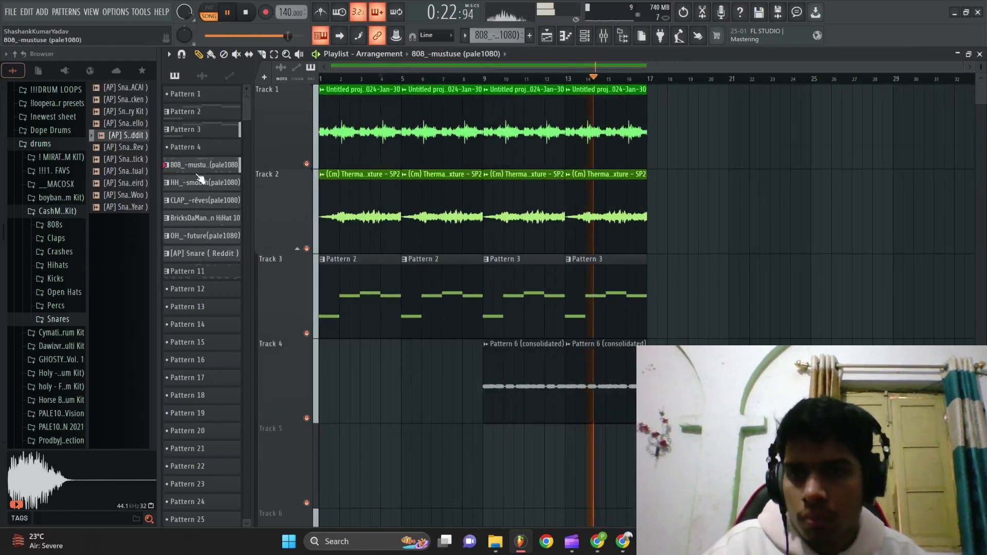
shift+click(198, 255)
drag(231, 216, 422, 378)
ctrl+right_click(457, 348)
drag(655, 491, 236, 379)
ctrl+right_click(386, 320)
Step: Lengthen the BricksDaMane Open HiHat clip on Track 10 to nearly four bars and replay the arrangement
ctrl+click(335, 397)
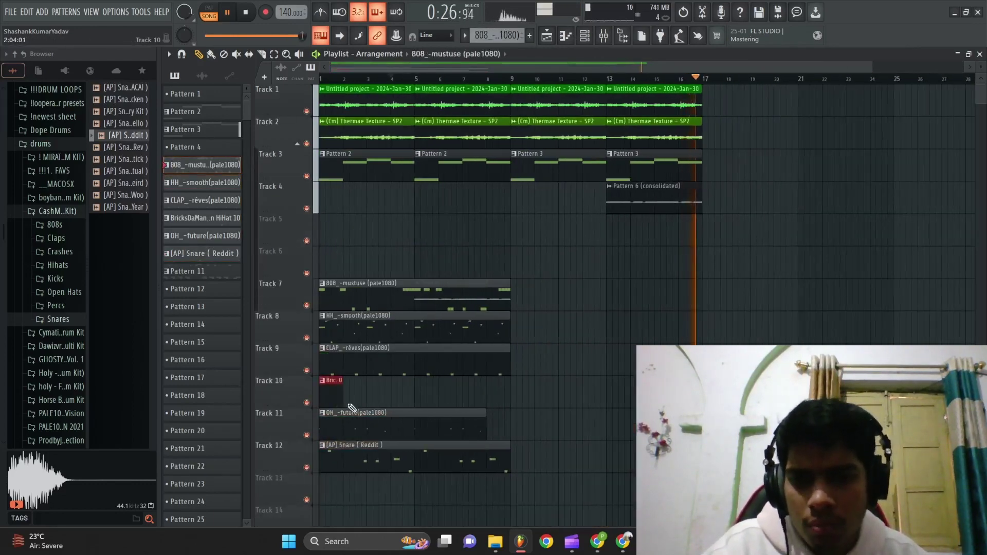
key(space)
drag(342, 398, 409, 397)
key(space)
key(space)
Step: Move the stray Pattern 6 (consolidated) clip from Track 7 to bar 9 of Track 4 and add a BricksDaMane Open HiHat clip at bar 5
right_click(470, 294)
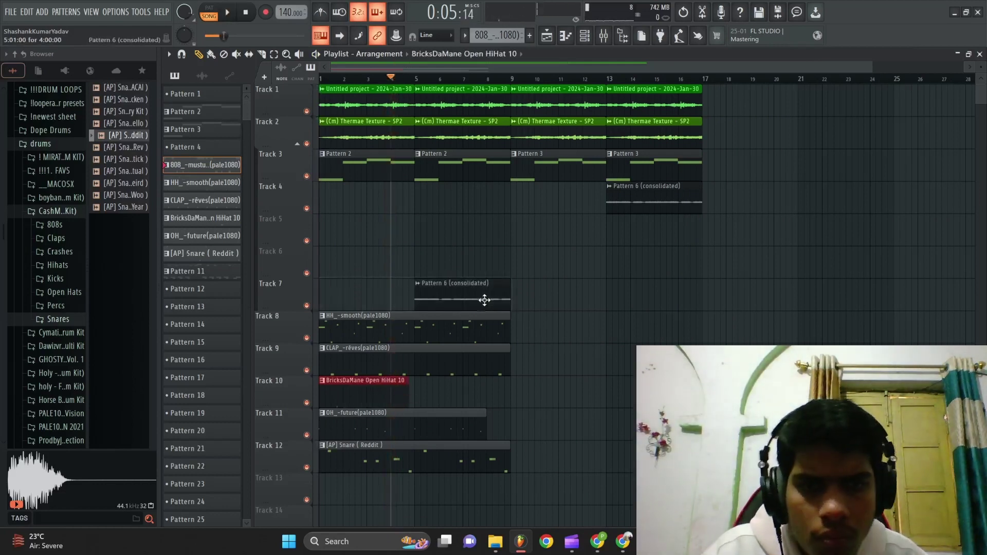
drag(483, 299, 570, 192)
key(ctrl+z)
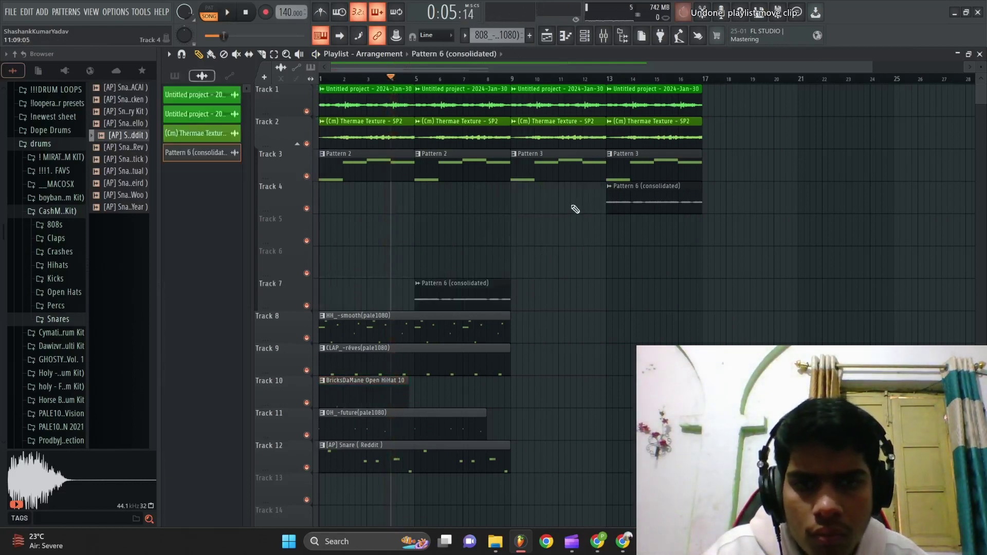
key(ctrl+z)
drag(485, 302, 564, 201)
key(space)
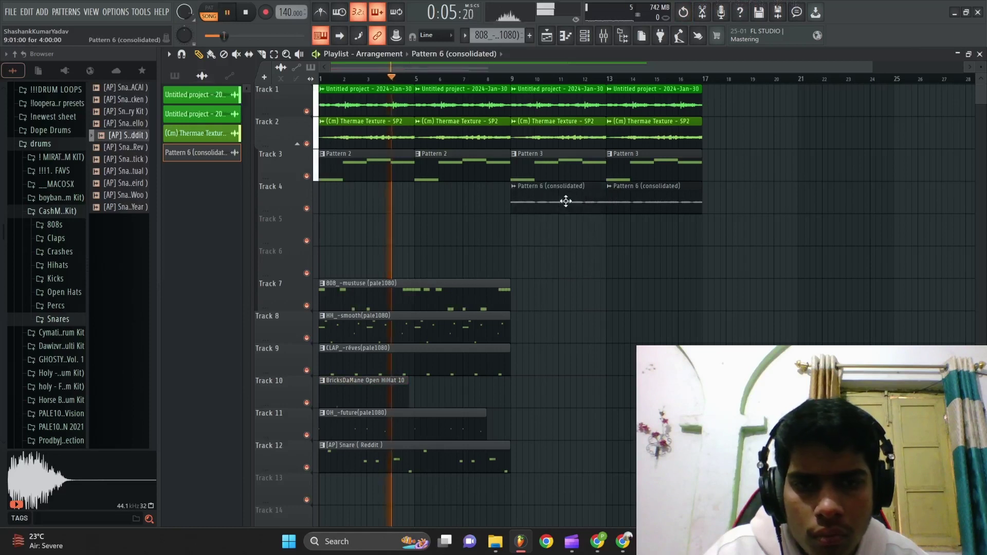
click(404, 387)
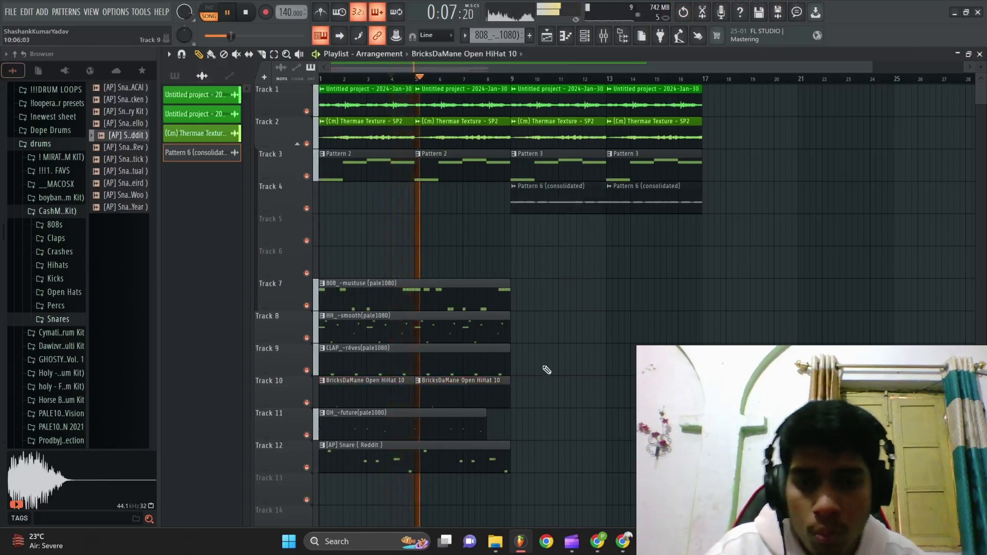
Step: Lower the [AP] Snare (Reddit) channel volume to 53% and turn the system volume down to 34
key(F9)
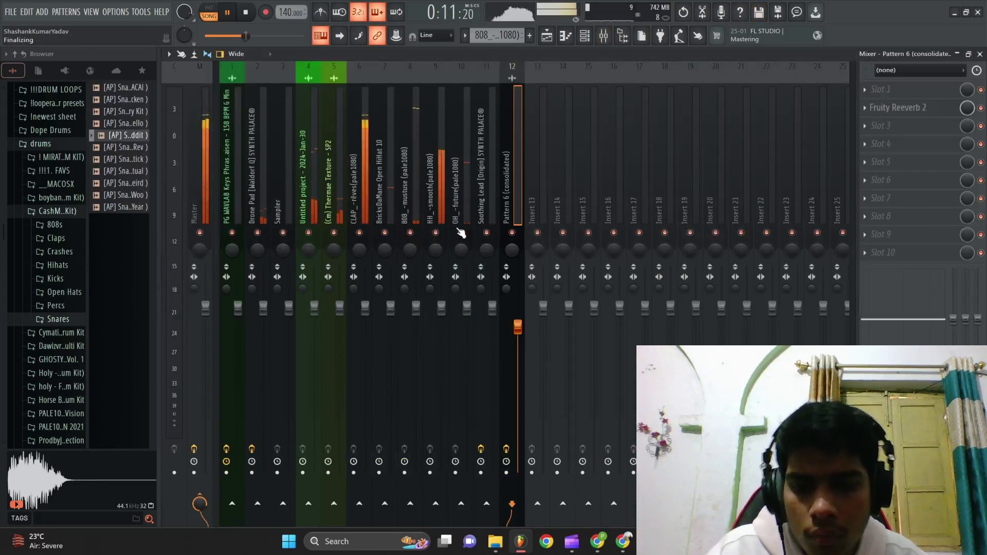
key(F6)
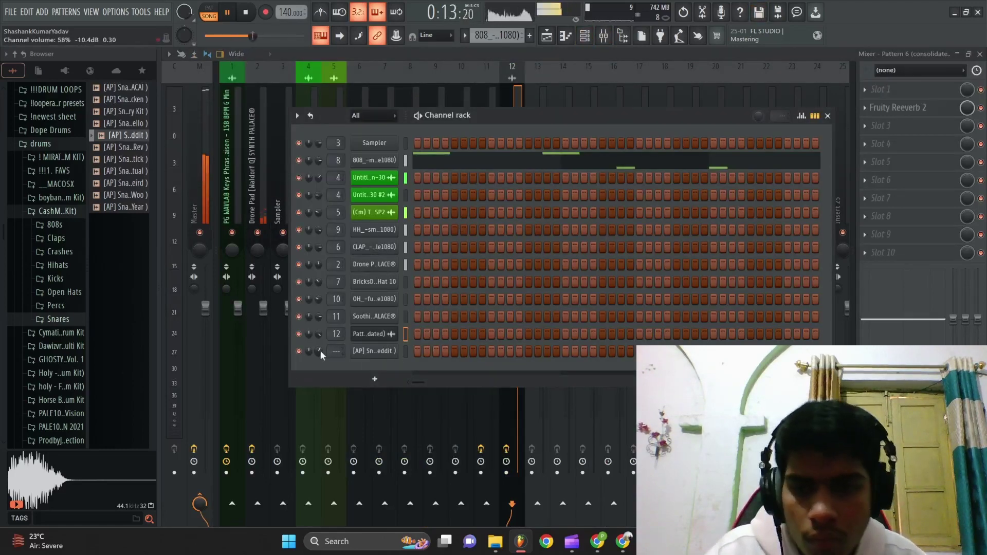
key(XF86AudioLowerVolume)
drag(320, 351, 320, 351)
key(space)
key(space)
key(XF86AudioLowerVolume)
key(XF86AudioLowerVolume)
key(XF86AudioLowerVolume)
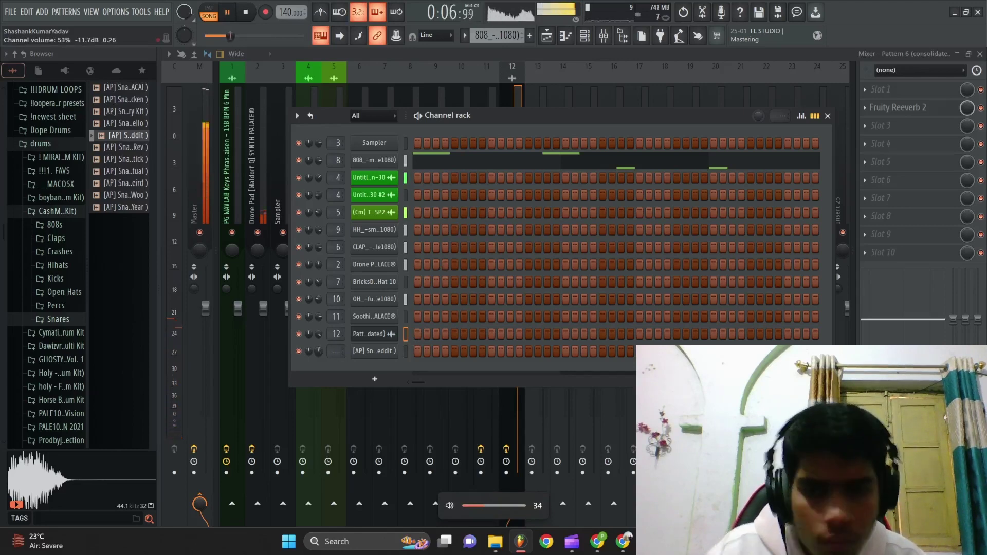
Step: Route the [AP] Snare (Reddit) channel to mixer insert 13
click(391, 353)
click(515, 119)
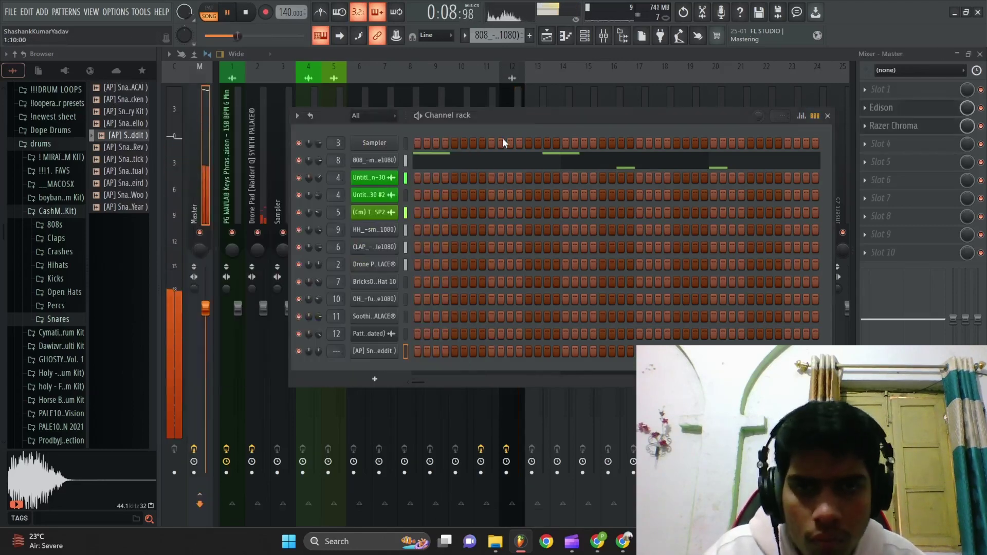
click(404, 354)
key(space)
Step: Extend the OH_-future clip to the end of bar 8 and duplicate all drum and 808 clips into bars 9 to 16
click(566, 36)
key(space)
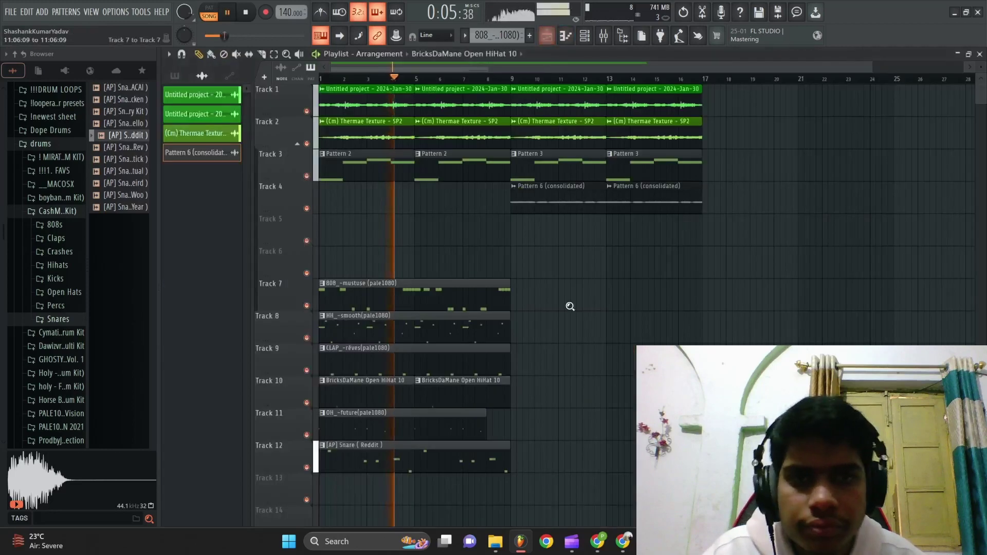
click(503, 423)
drag(518, 476, 385, 302)
key(ctrl+b)
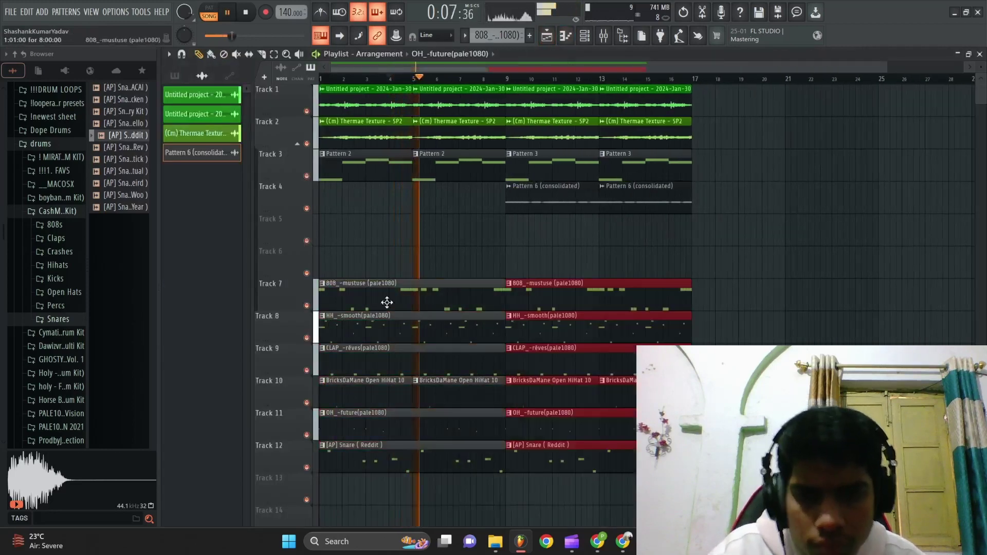
key(ctrl+d)
Step: Slice out bar 8 of the hi-hats, clap and open hats, and bar 10 of the 808, open hats and snare
scroll(486, 335, up, 3)
key(c)
drag(480, 332, 481, 437)
drag(567, 275, 577, 489)
drag(608, 244, 612, 310)
drag(607, 384, 607, 473)
key(p)
scroll(614, 219, down, 3)
scroll(614, 217, up, 1)
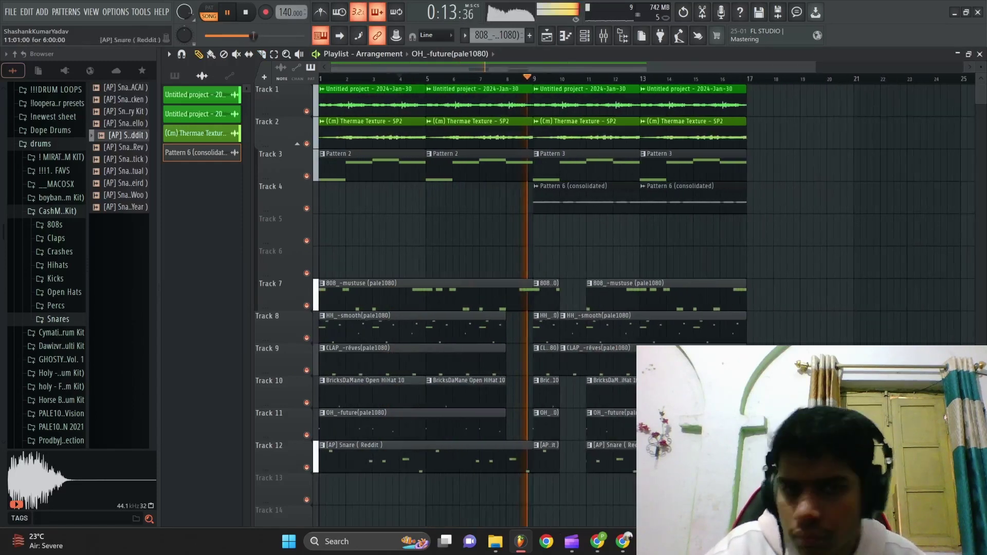
Step: Duplicate the whole arrangement into bars 17 to 32 and consolidate the melody, texture and pad clips of bars 17 to 24 into one audio clip
key(ctrl+a)
key(ctrl+b)
key(ctrl+d)
drag(659, 226, 492, 103)
key(ctrl+alt+c)
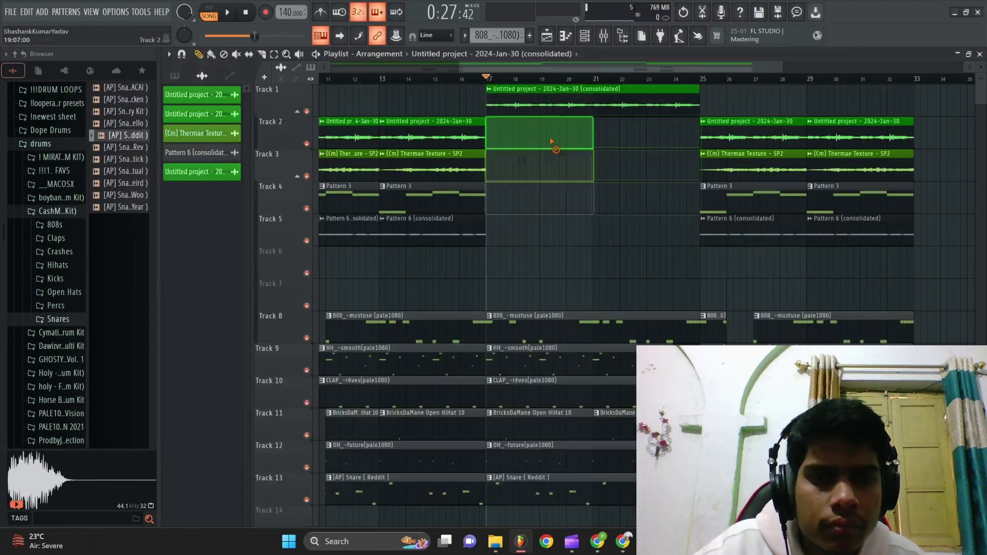
Step: Copy a Pattern 6 (consolidated) clip to bar 17 of Track 5, make it unique, and extend it across bars 17 to 24
mouse_move(766, 234)
mouse_down()
mouse_move(538, 232)
mouse_move(548, 229)
mouse_up()
key(space)
key(space)
key(space)
click(489, 222)
click(529, 313)
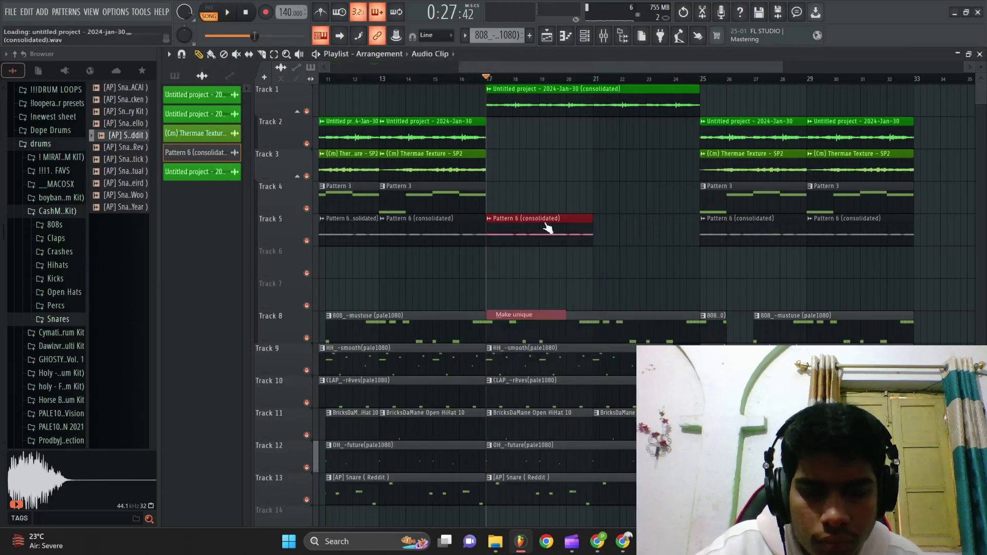
drag(690, 219, 697, 219)
key(space)
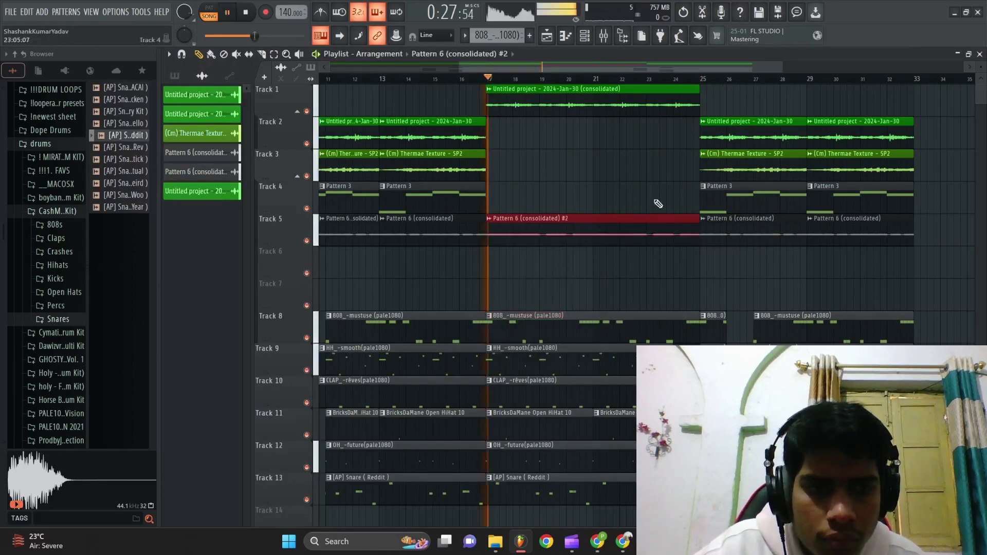
Step: Route the consolidated melody clip on Track 1 to mixer insert 14 and load Fruity Parametric EQ 2 in its second effect slot
double_click(548, 106)
key(space)
key(space)
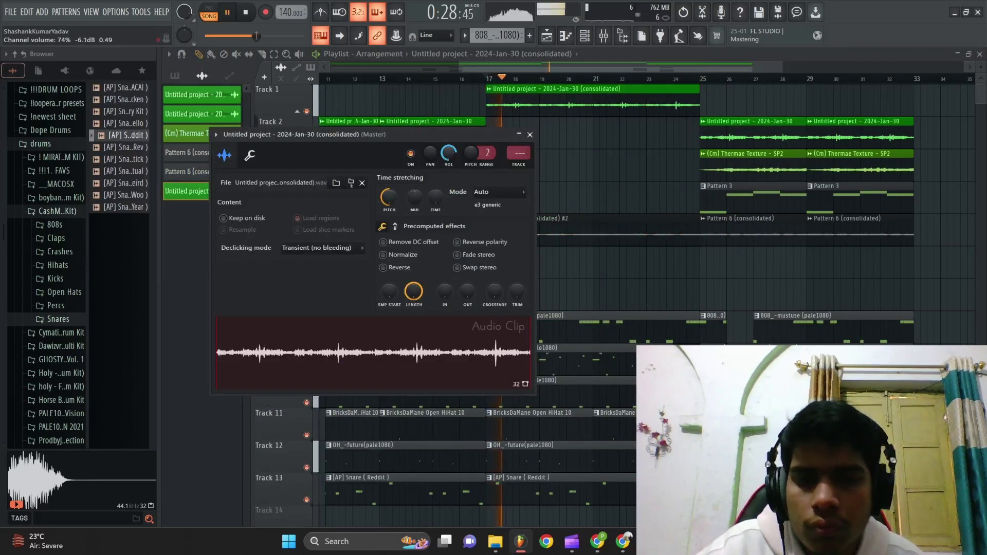
key(F9)
click(880, 107)
mouse_move(884, 121)
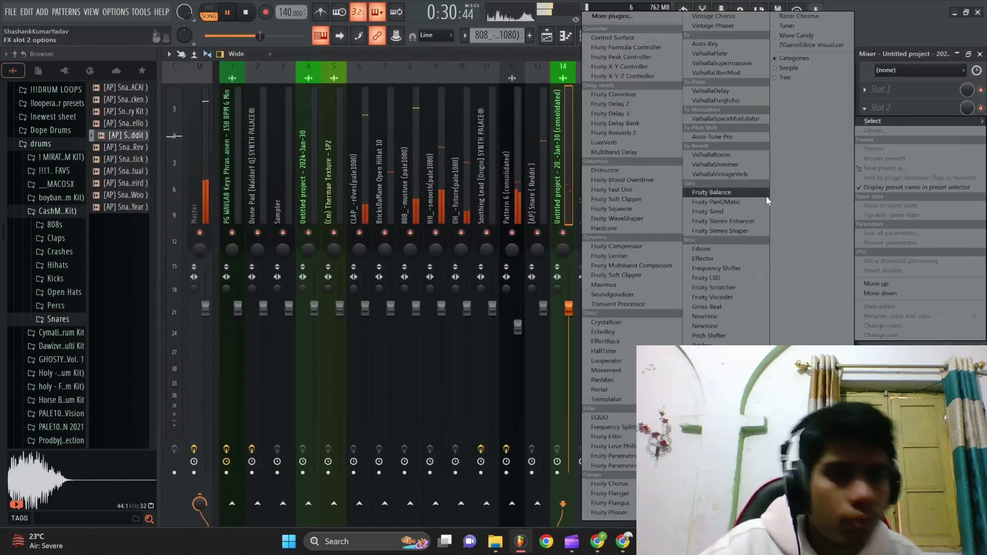
click(619, 465)
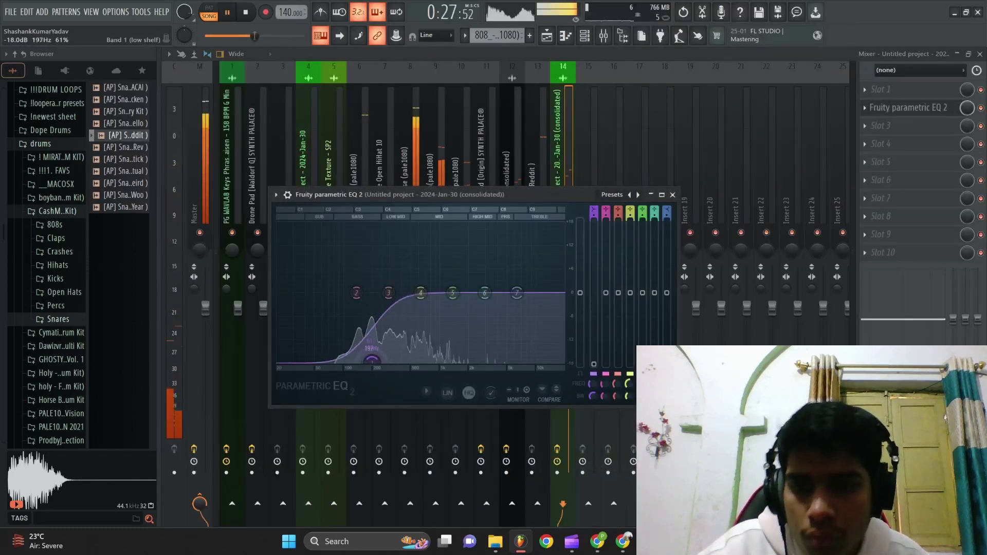
Step: Shape the melody EQ with a steep low cut on band 1, dips on bands 4 and 5, and a lowered band 7 high shelf
drag(594, 216, 593, 195)
drag(376, 361, 384, 360)
scroll(415, 307, down, 5)
drag(415, 295, 459, 309)
scroll(459, 309, down, 5)
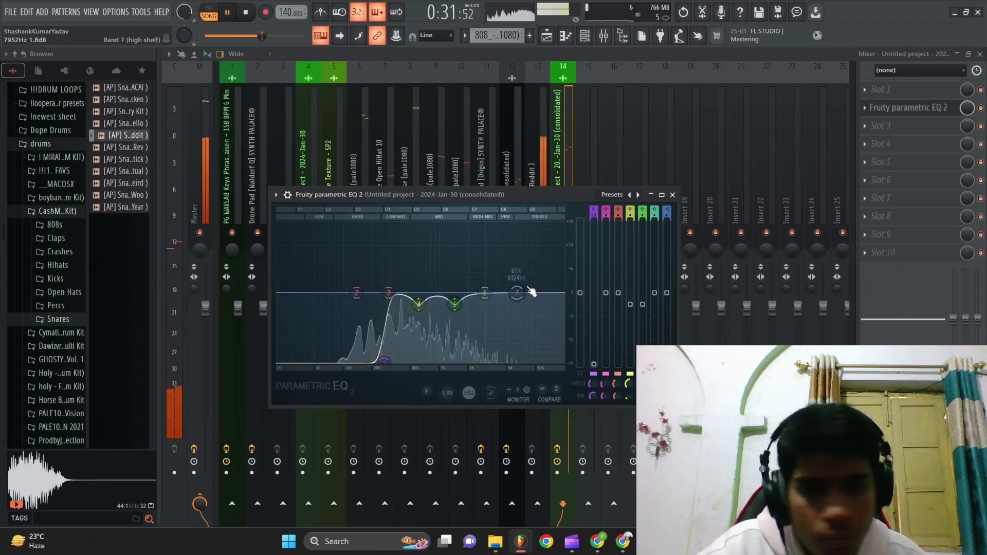
drag(517, 294, 501, 345)
Step: Shift the whole arrangement to start at bar 9 and copy the melody and texture clips into bars 1 to 8
click(565, 36)
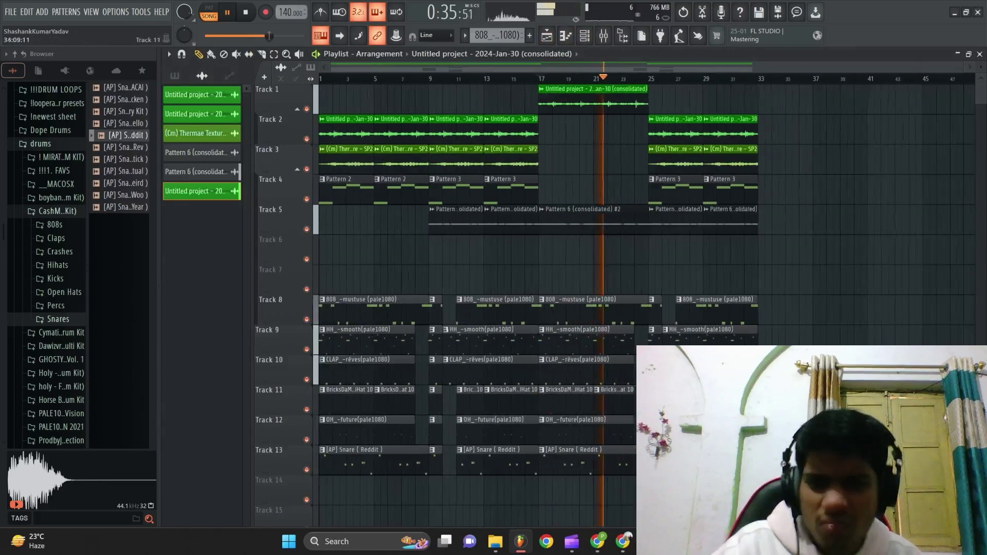
key(ctrl+a)
drag(340, 137, 408, 139)
key(space)
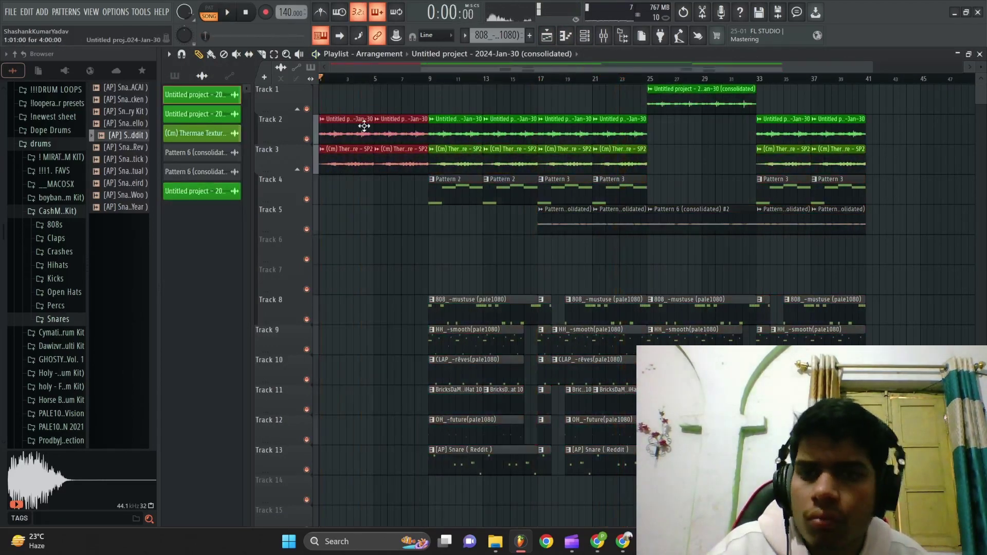
key(space)
key(ctrl+d)
scroll(361, 139, up, 4)
scroll(360, 186, down, 4)
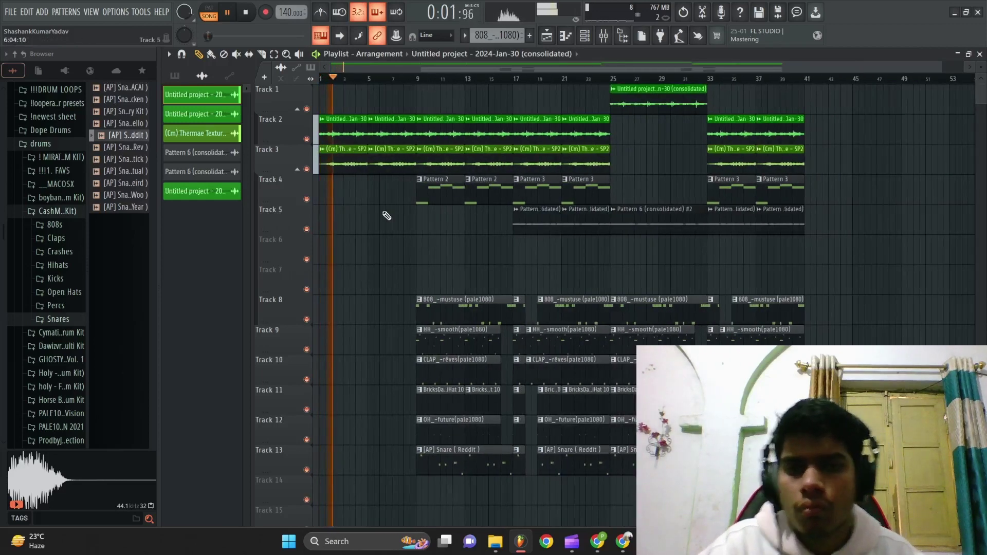
Step: Copy the 808 and clap clips into bars 1 to 8 and trim the 808 to end before bar 8
mouse_move(391, 267)
mouse_down()
mouse_move(428, 370)
mouse_move(468, 314)
mouse_move(380, 309)
mouse_up()
drag(403, 367, 443, 376)
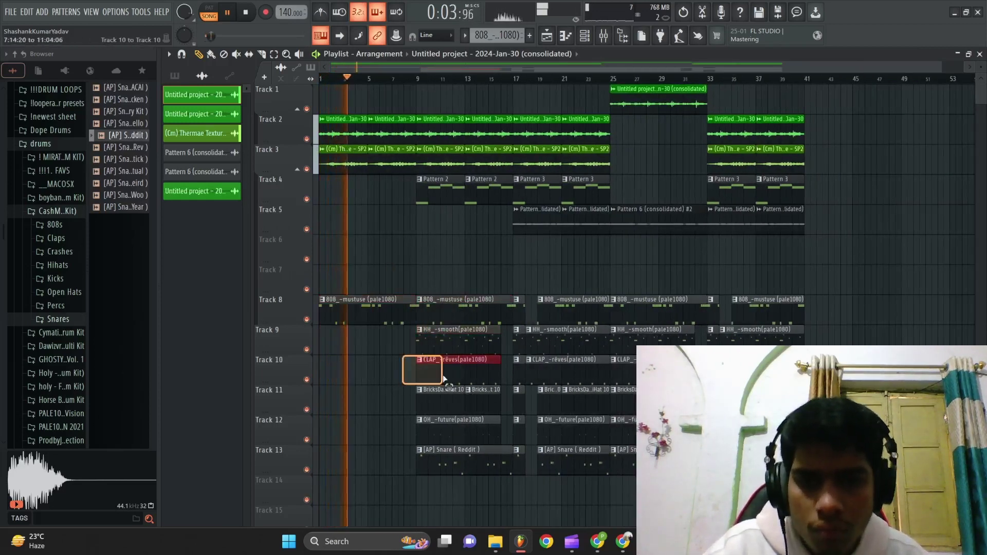
scroll(368, 361, up, 2)
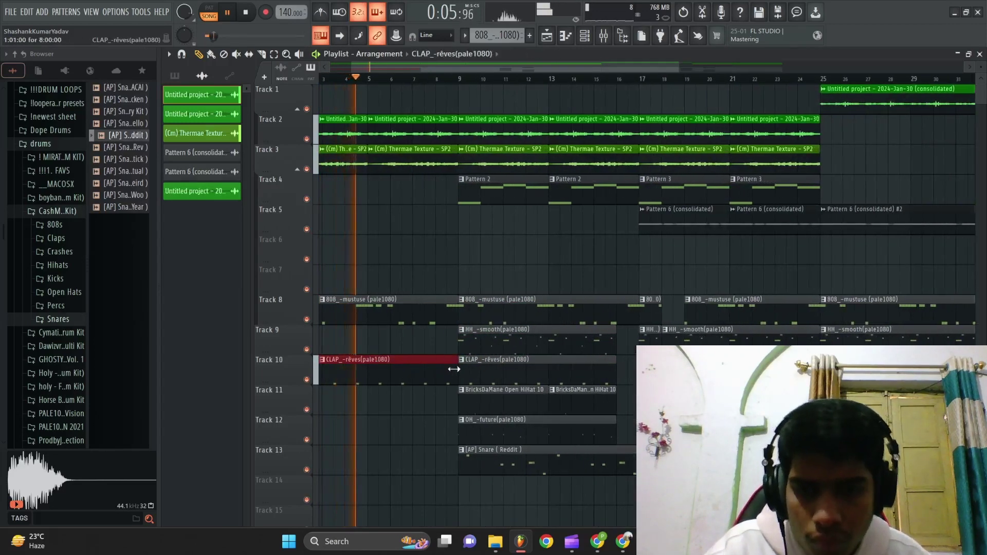
drag(436, 320, 436, 326)
Step: Try copying the selected hi-hat and clap clips from bar 9 into the intro
right_click(417, 243)
click(432, 261)
ctrl+right_click(415, 231)
ctrl+right_click(413, 231)
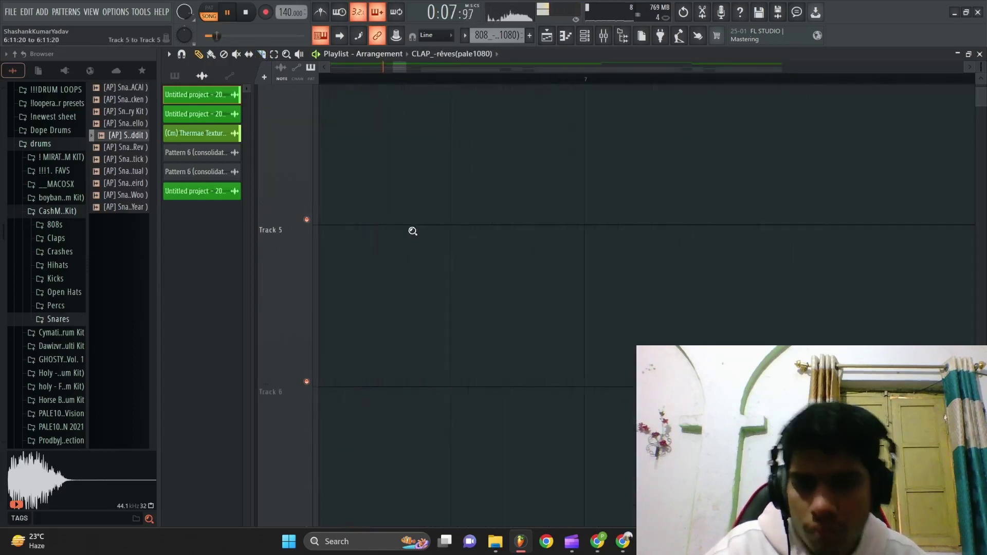
ctrl+right_click(410, 231)
drag(464, 364, 470, 347)
drag(470, 347, 342, 344)
key(ctrl+z)
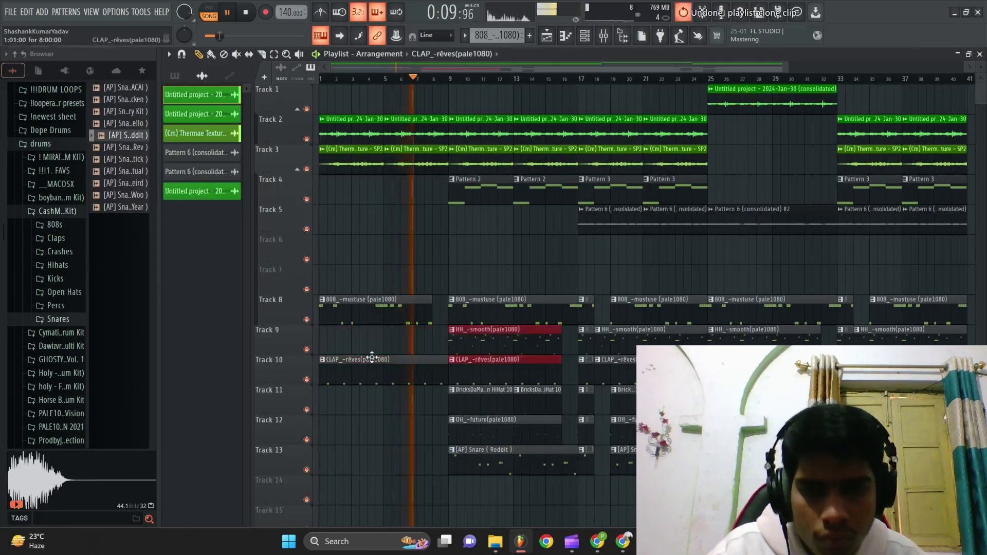
Step: Add an HH_-smooth clip on Track 9 spanning bars 4 to 7 of the intro and replay from the start
drag(476, 347, 480, 343)
drag(480, 343, 370, 346)
key(space)
key(space)
right_click(380, 256)
click(397, 274)
ctrl+right_click(410, 230)
ctrl+right_click(410, 230)
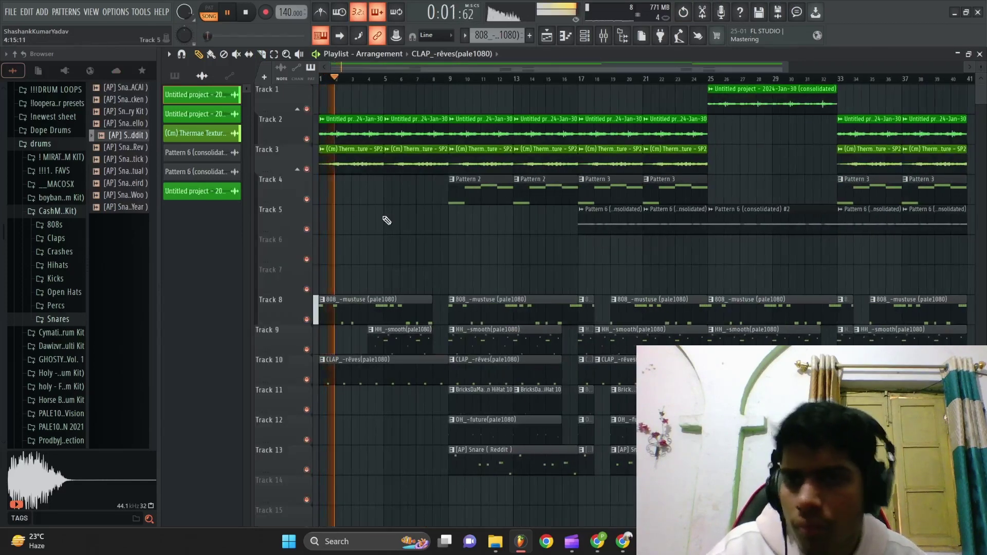
Step: Add two Pattern 6 (consolidated) clips on Track 5 to fill bars 1 to 8
drag(533, 206, 596, 230)
scroll(818, 236, down, 1)
drag(833, 243, 827, 224)
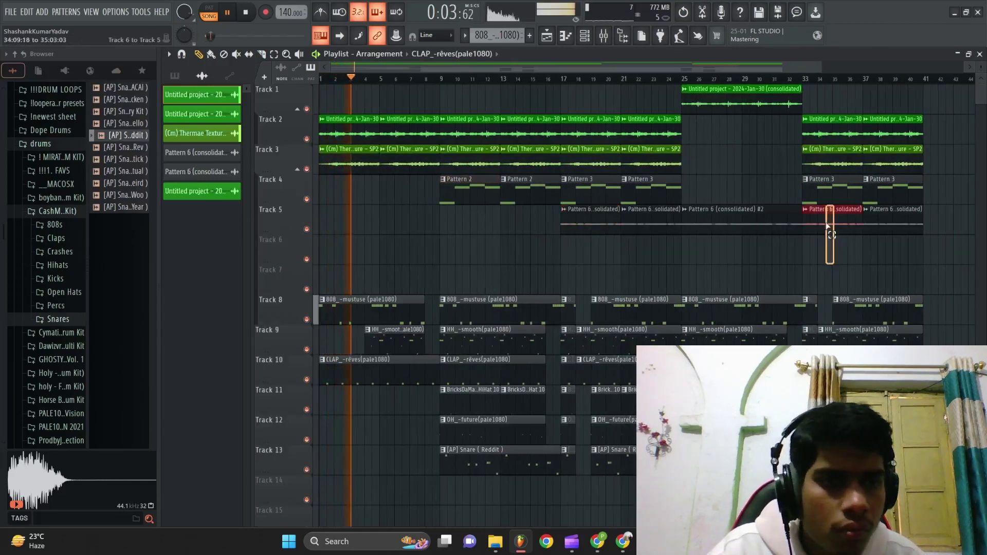
click(362, 224)
click(386, 221)
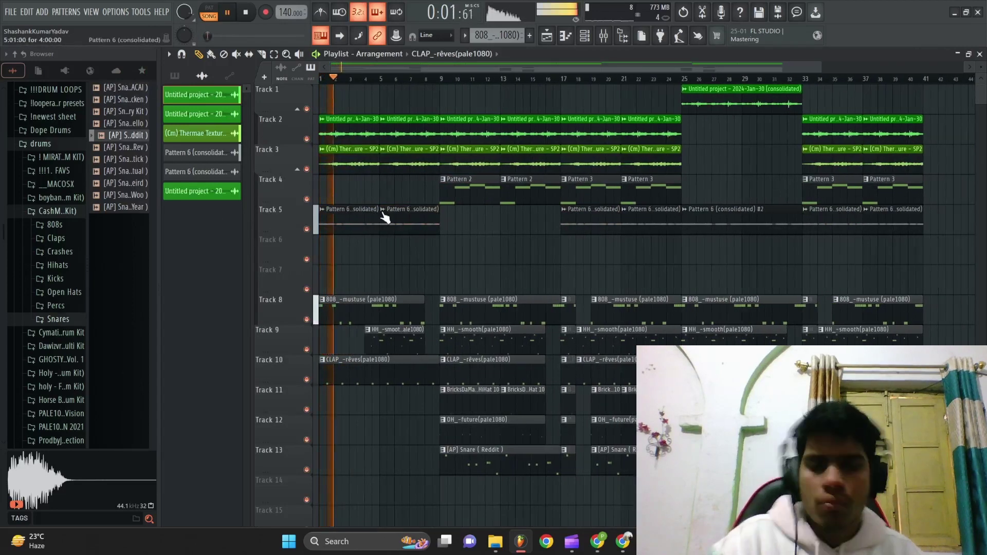
Step: Place the transition sample from the favourites on Track 14 so that it peaks at bar 9
scroll(360, 215, up, 2)
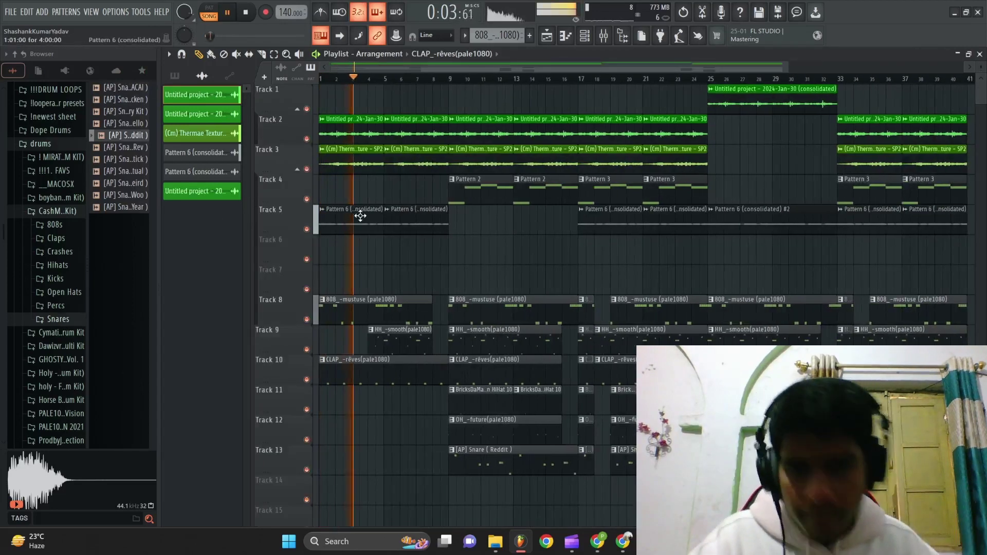
scroll(353, 206, up, 2)
scroll(353, 194, down, 4)
click(142, 71)
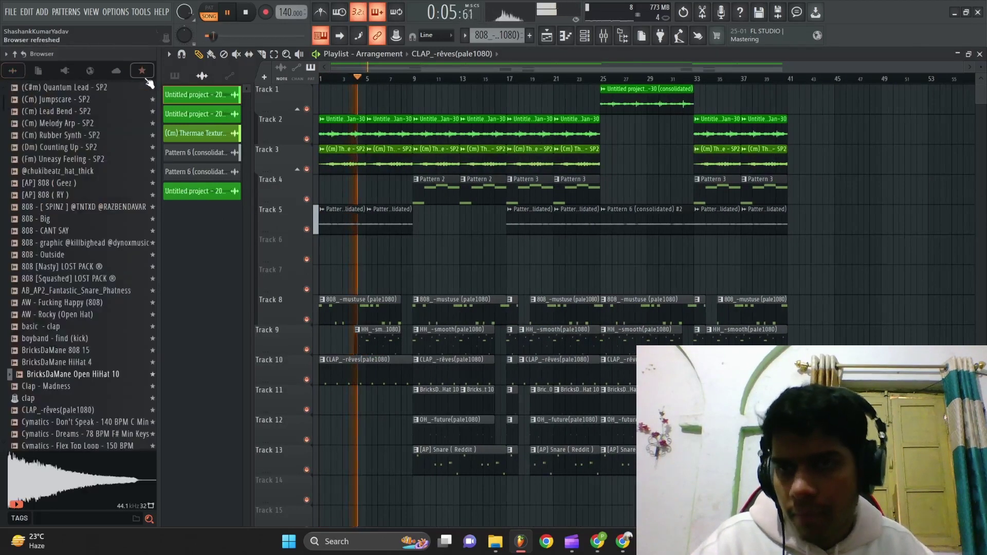
scroll(60, 437, down, 10)
scroll(59, 437, down, 3)
drag(41, 442, 437, 488)
Step: Open the transition clip's channel settings to inspect them and replay the song from the start
scroll(408, 490, up, 2)
scroll(407, 490, up, 1)
double_click(438, 488)
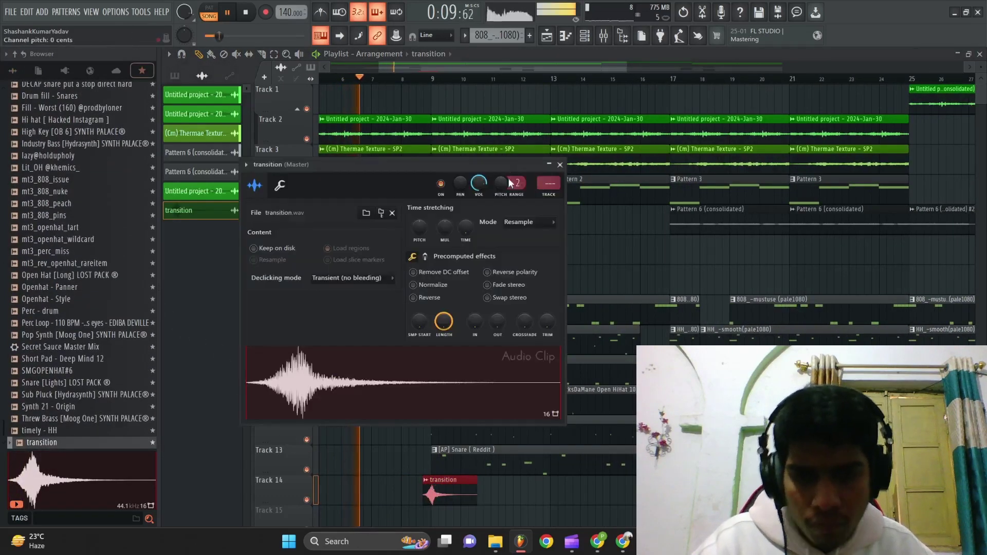
key(space)
click(560, 165)
Step: Add transition clips on Track 14 at the section starts around bars 17, 25, 33 and 41
ctrl+right_click(593, 231)
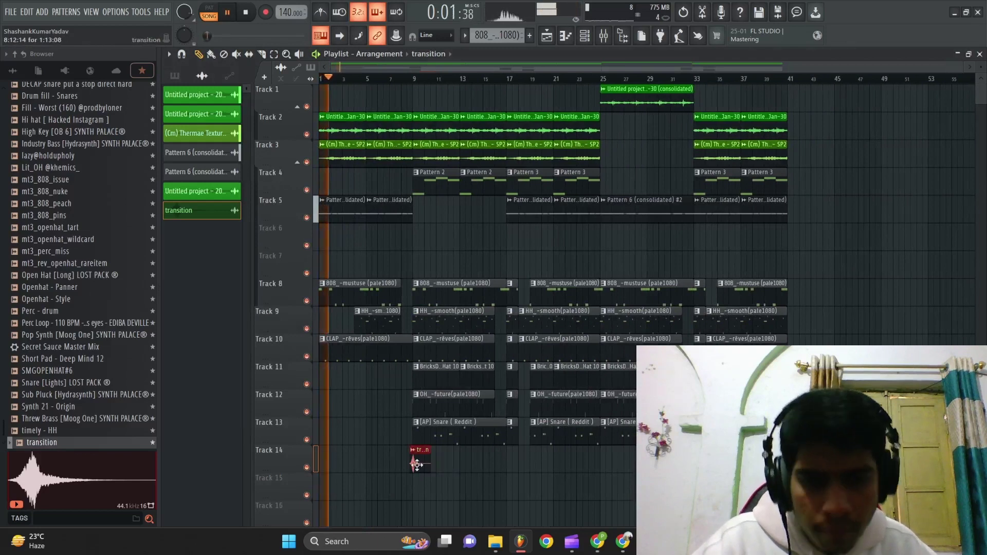
click(566, 467)
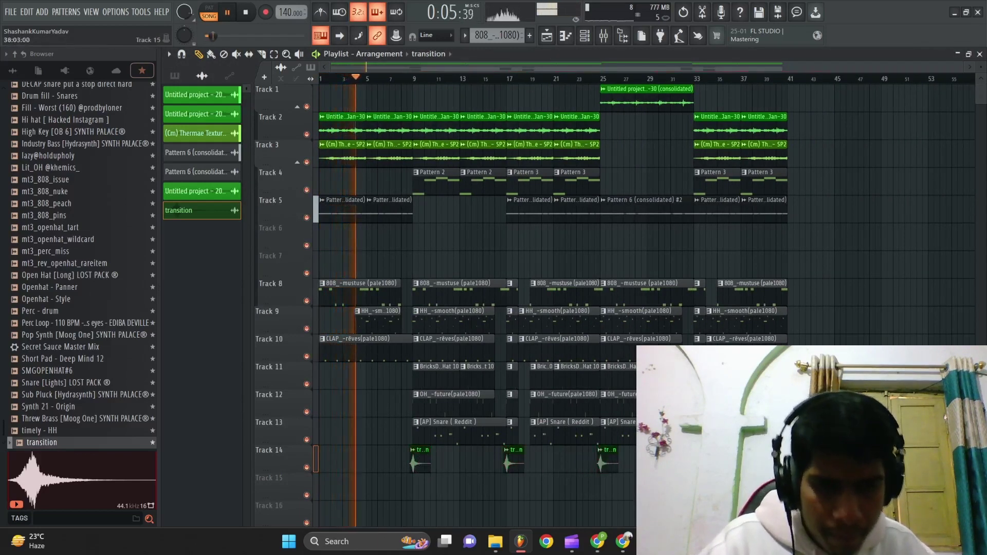
drag(793, 478, 856, 461)
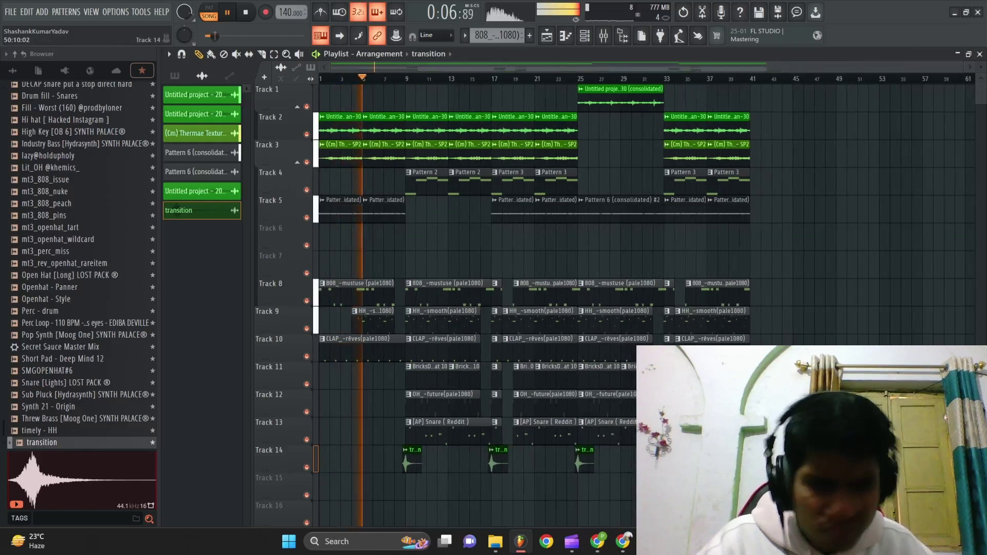
double_click(409, 459)
click(560, 165)
Step: Copy the intro's melody, Thermae Texture and Pattern 6 clips from bars 1 to 8 into bars 41 to 48
scroll(611, 194, up, 1)
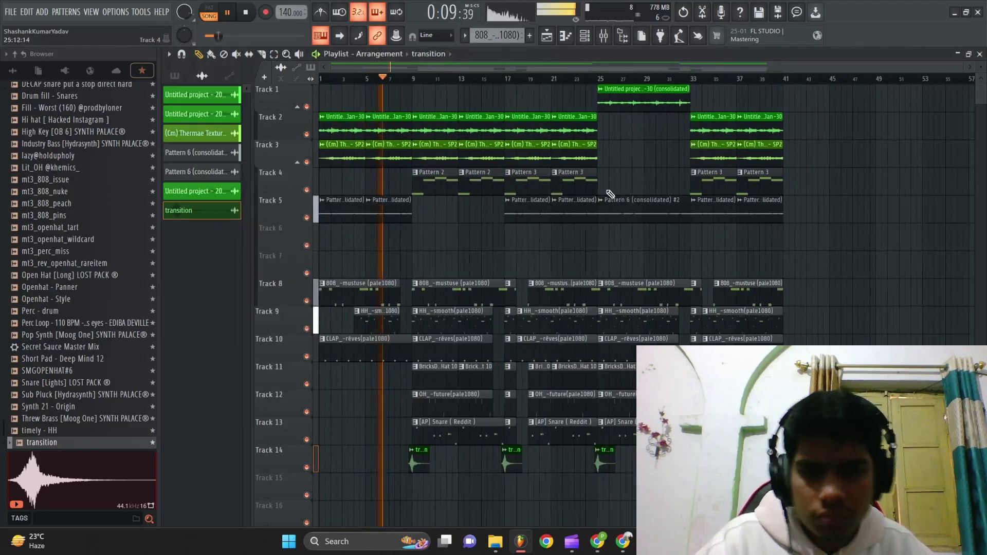
scroll(607, 195, down, 1)
drag(404, 260, 328, 105)
drag(333, 141, 792, 146)
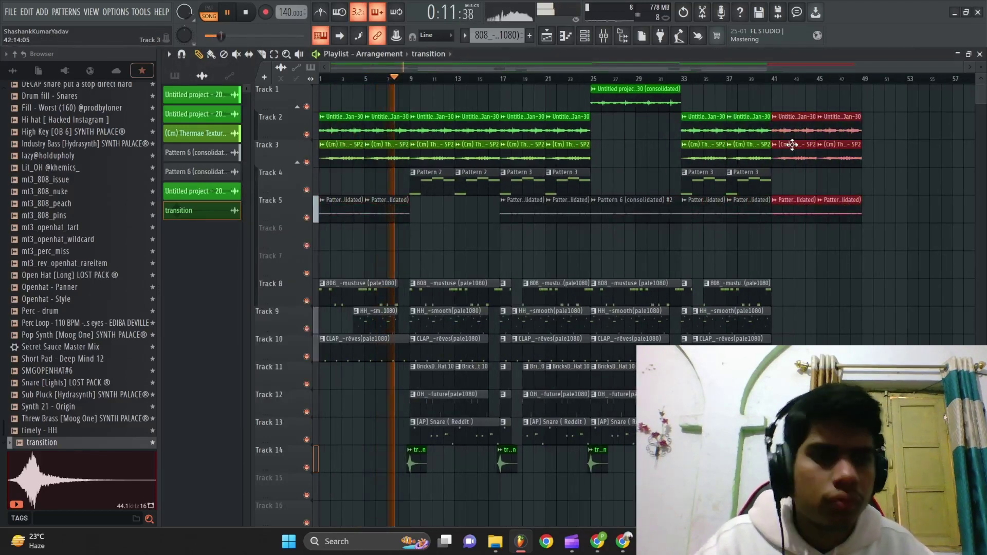
Step: Consolidate the copied clips in bars 41 to 48 into one audio clip on Track 2 and remove the original copies
right_click(795, 126)
ctrl+drag(777, 237, 697, 124)
key(ctrl+b)
ctrl+drag(849, 241, 789, 128)
key(ctrl+alt+c)
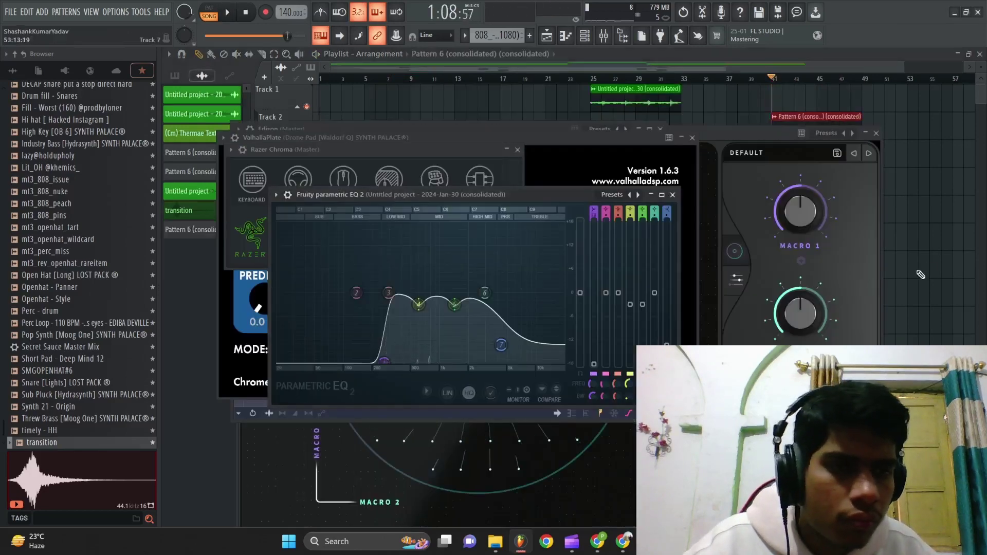
right_click(838, 229)
key(space)
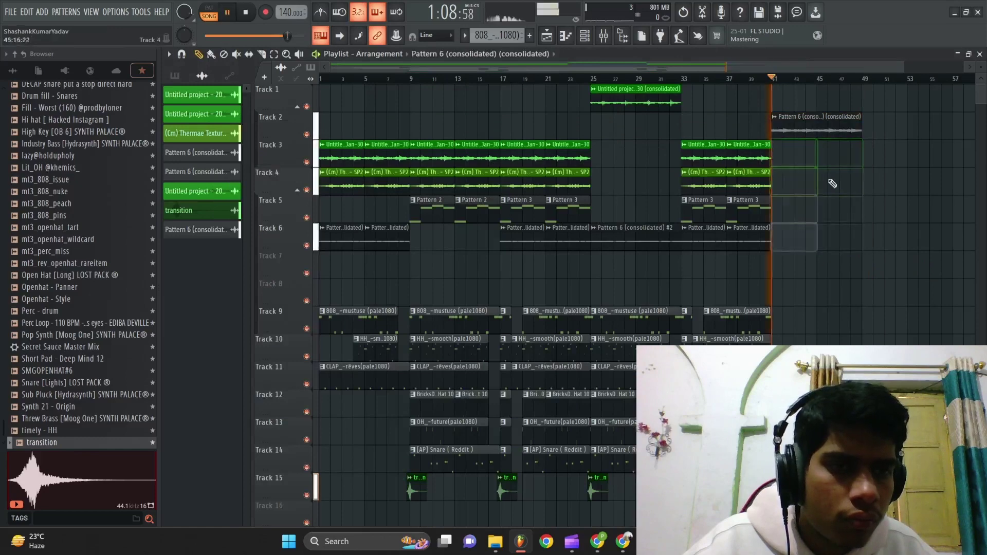
Step: Inspect the consolidated clip's settings and mixer insert, and play the section from bar 41
double_click(801, 124)
key(F9)
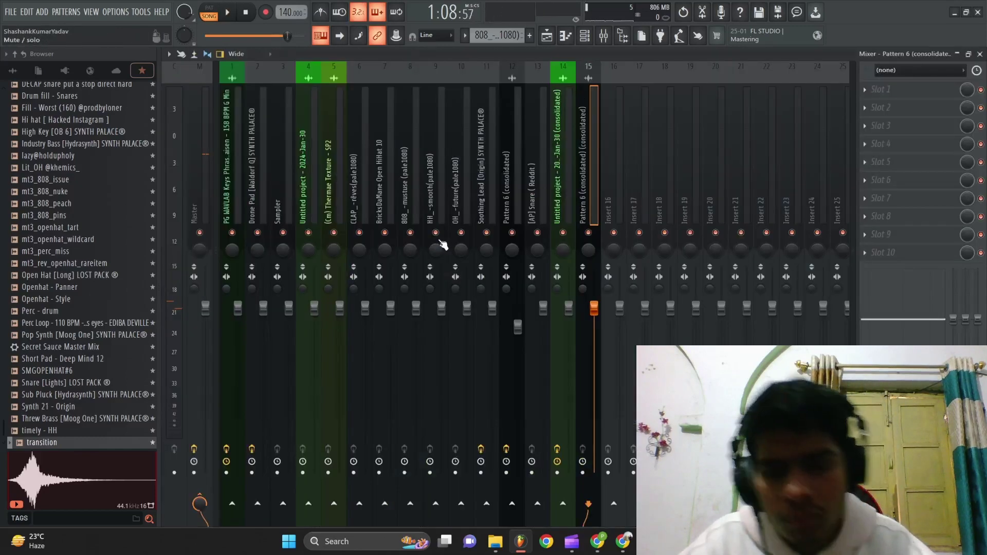
click(546, 41)
scroll(823, 309, up, 4)
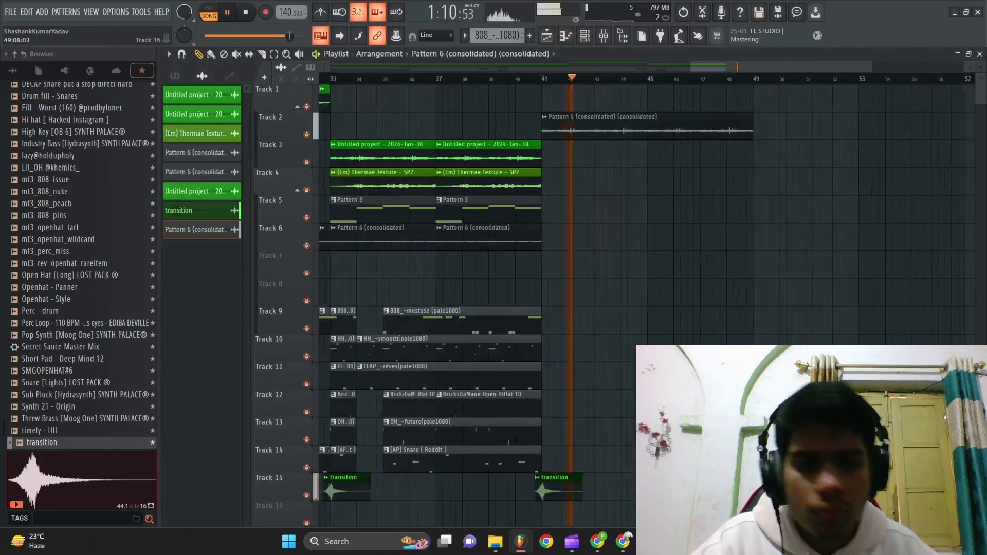
double_click(468, 484)
key(Escape)
Step: Try adding two Pattern 6 (consolidated) clips on Track 6 across bars 41 to 48
scroll(628, 221, down, 4)
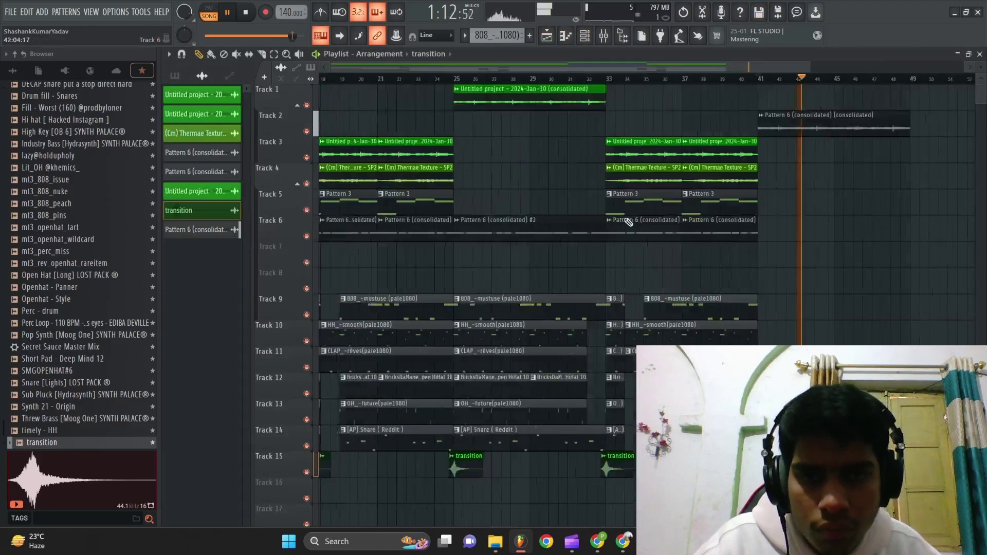
click(721, 226)
click(735, 227)
scroll(723, 221, up, 1)
scroll(723, 222, down, 1)
click(794, 229)
Step: Add two Pattern 3 clips on Track 5 across bars 41 to 48, leaving Track 6 empty there
scroll(805, 205, up, 1)
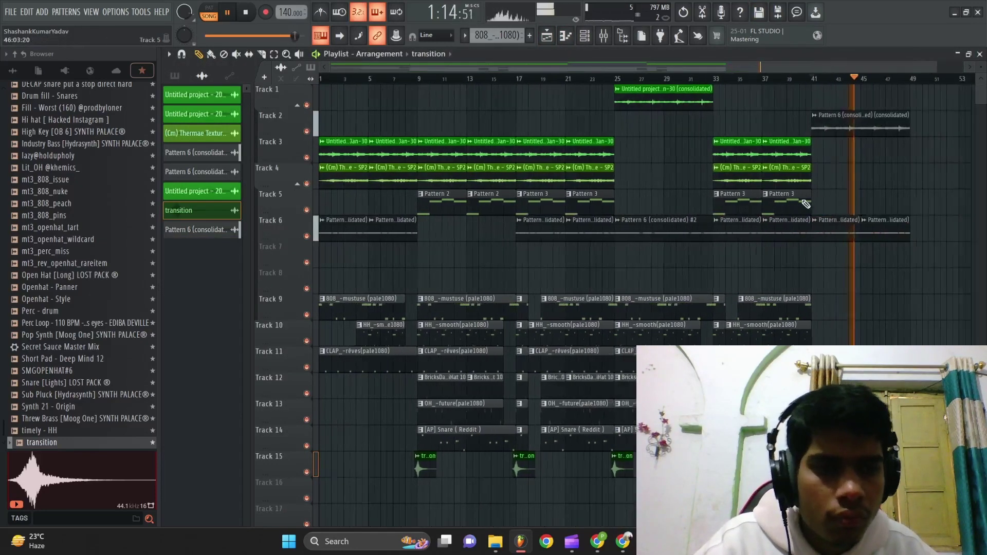
scroll(805, 205, down, 1)
click(777, 198)
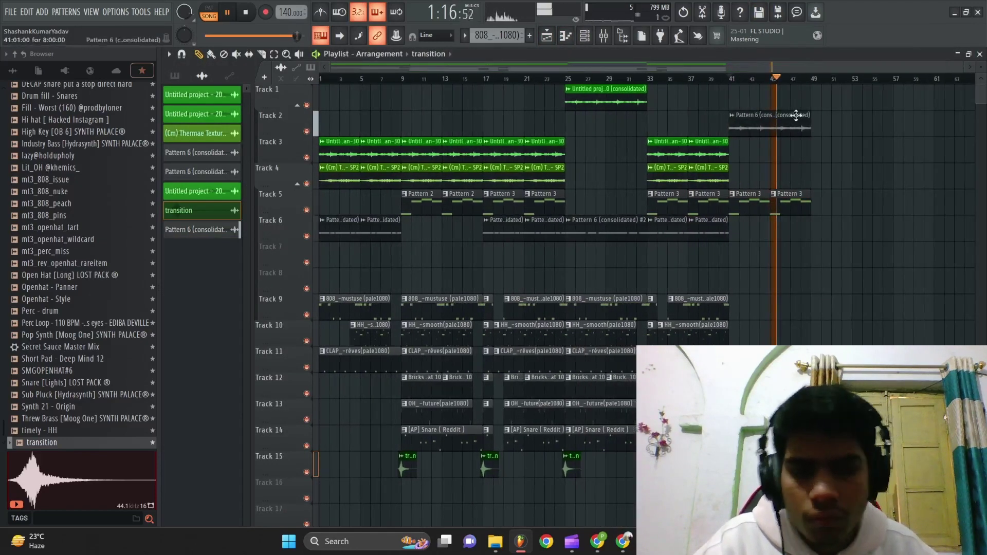
Step: Select all clips from bars 9 to 48 and duplicate the section twice to extend the arrangement through bar 128
drag(815, 82, 385, 149)
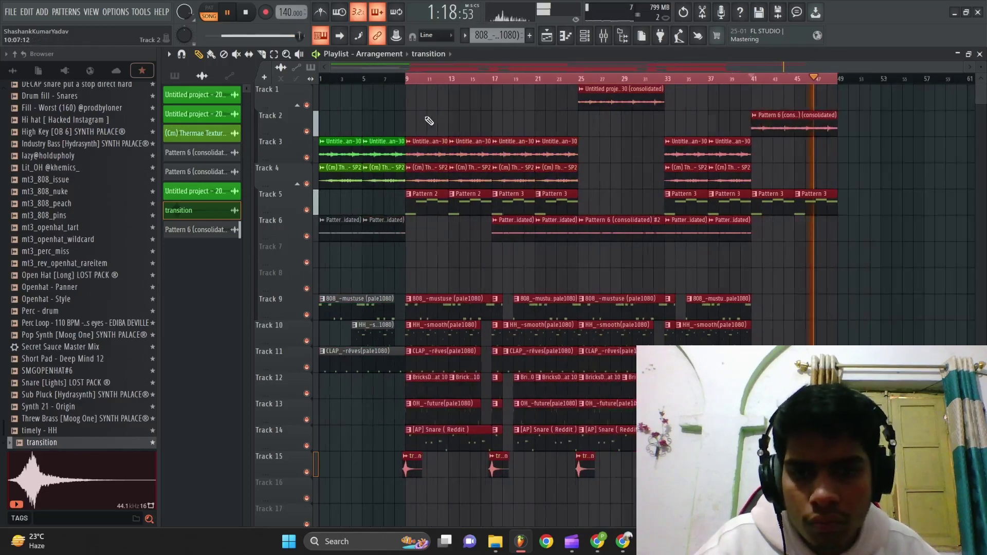
key(ctrl+shift+s)
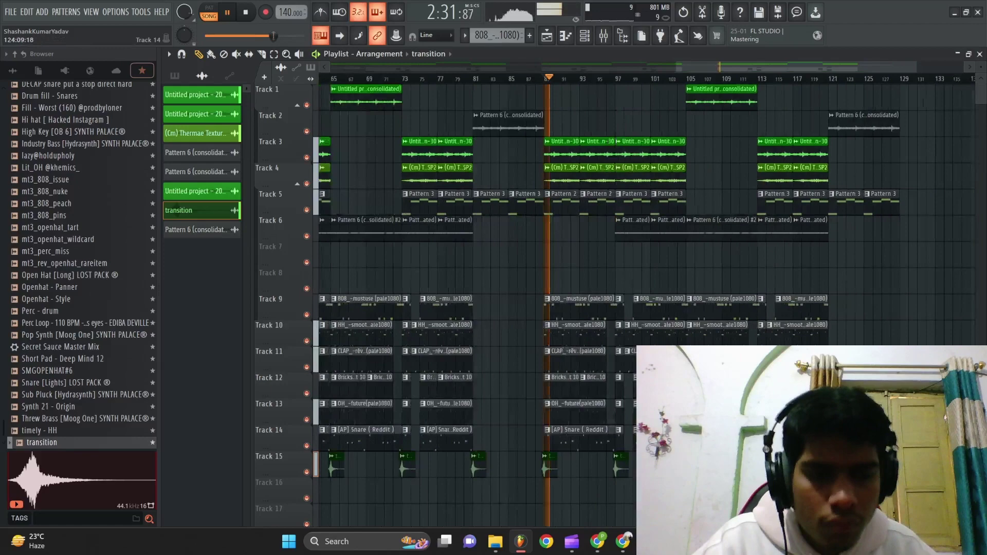
scroll(862, 440, up, 2)
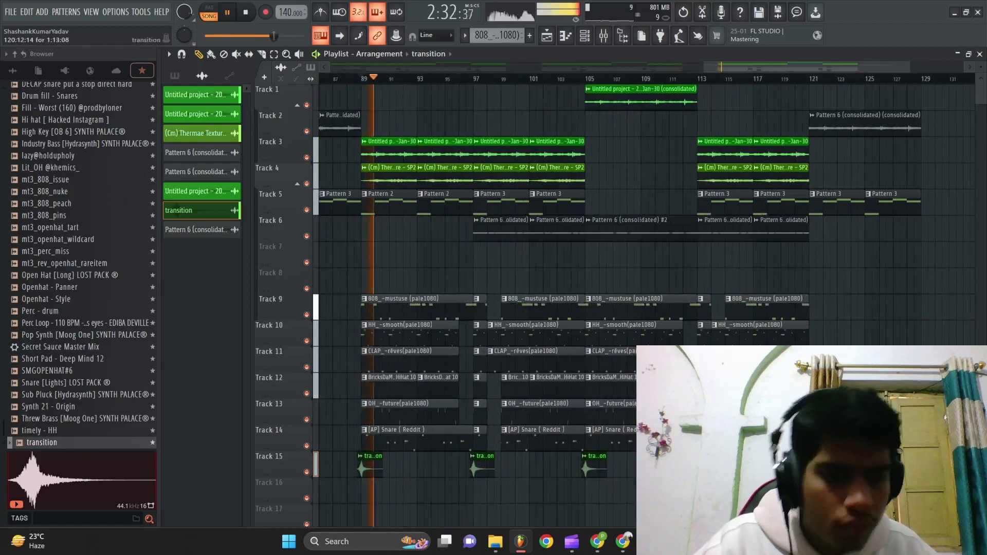
scroll(862, 440, down, 3)
scroll(341, 97, up, 2)
Step: Play the song from the beginning and review the full arrangement across all sections
click(320, 79)
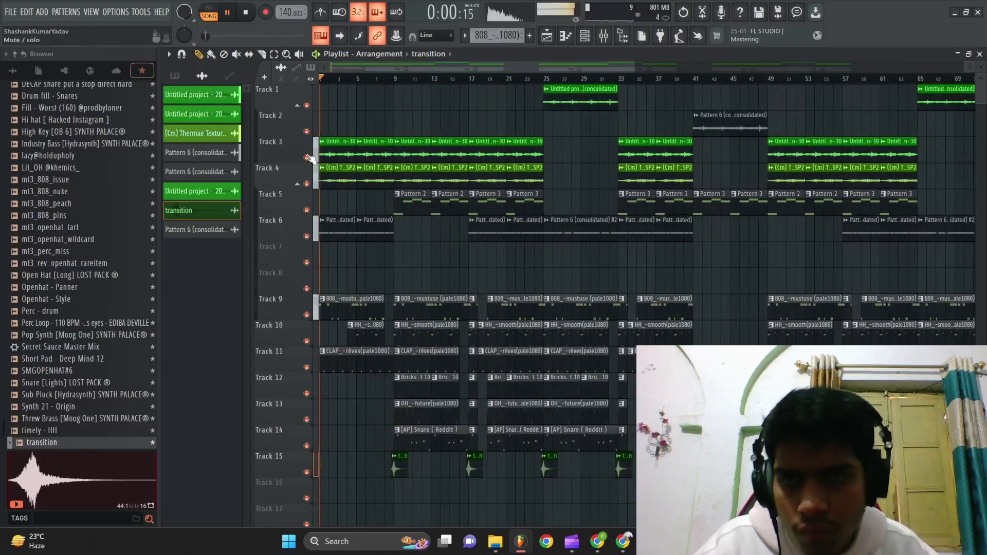
scroll(362, 241, up, 2)
scroll(340, 267, up, 2)
scroll(340, 268, down, 2)
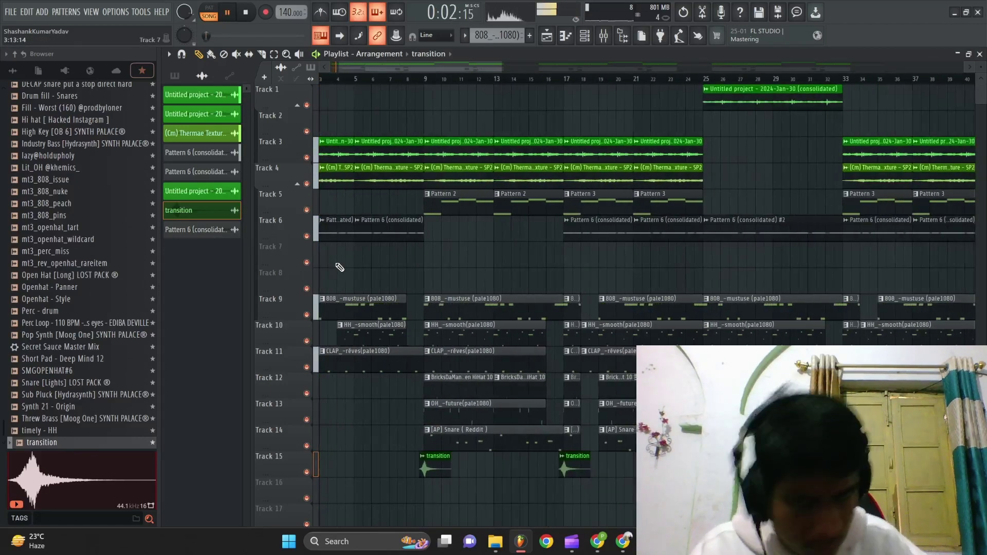
scroll(340, 267, down, 3)
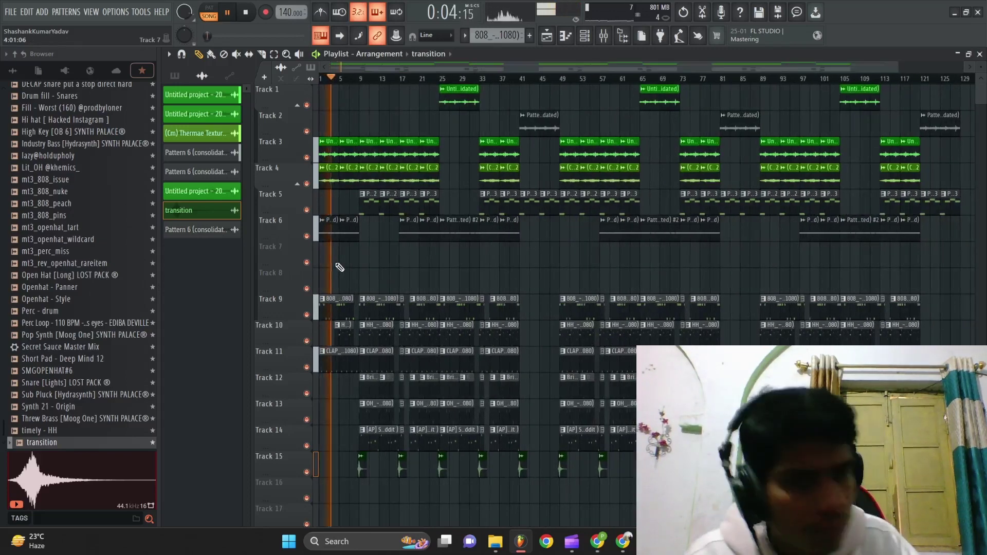
key(space)
scroll(352, 260, down, 1)
scroll(330, 103, up, 3)
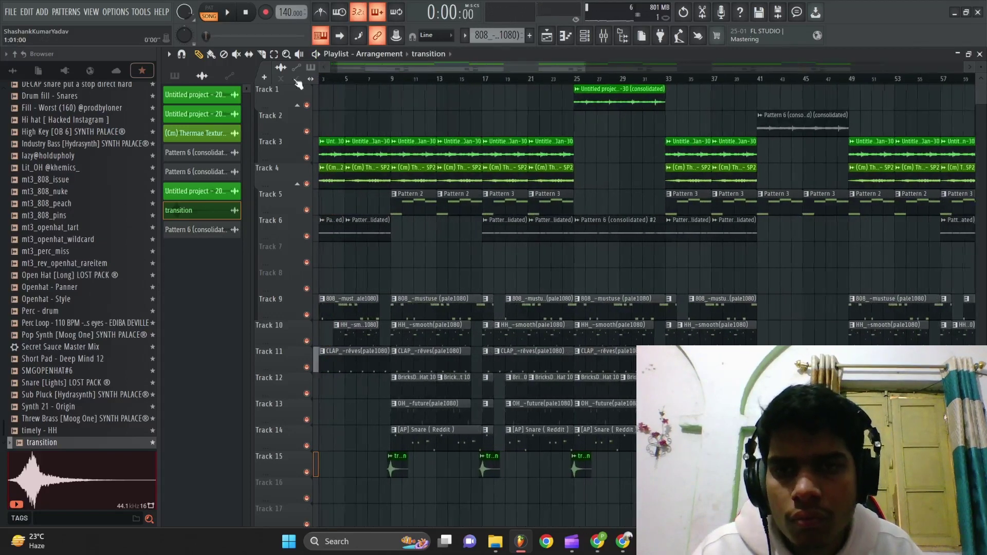
scroll(428, 124, down, 2)
scroll(429, 124, down, 1)
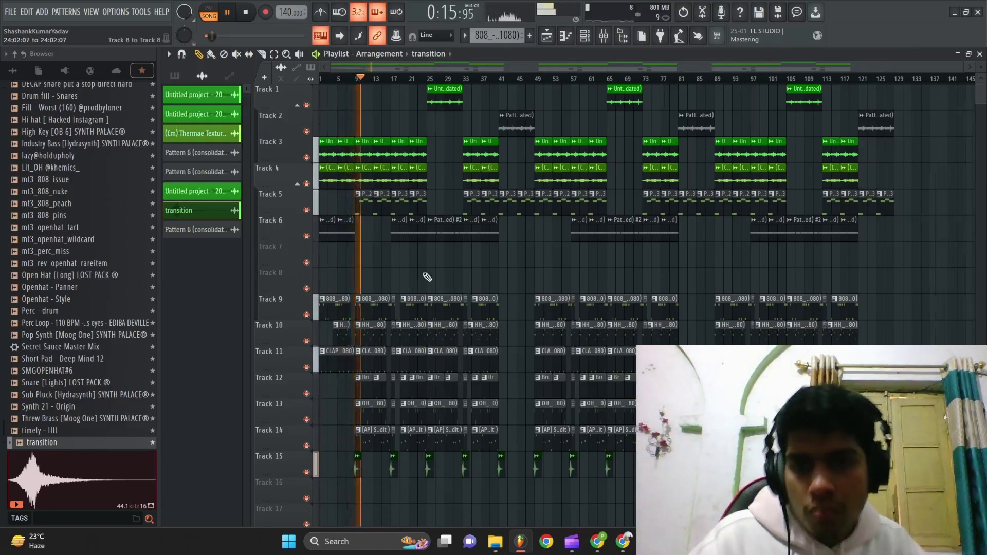
scroll(367, 260, up, 3)
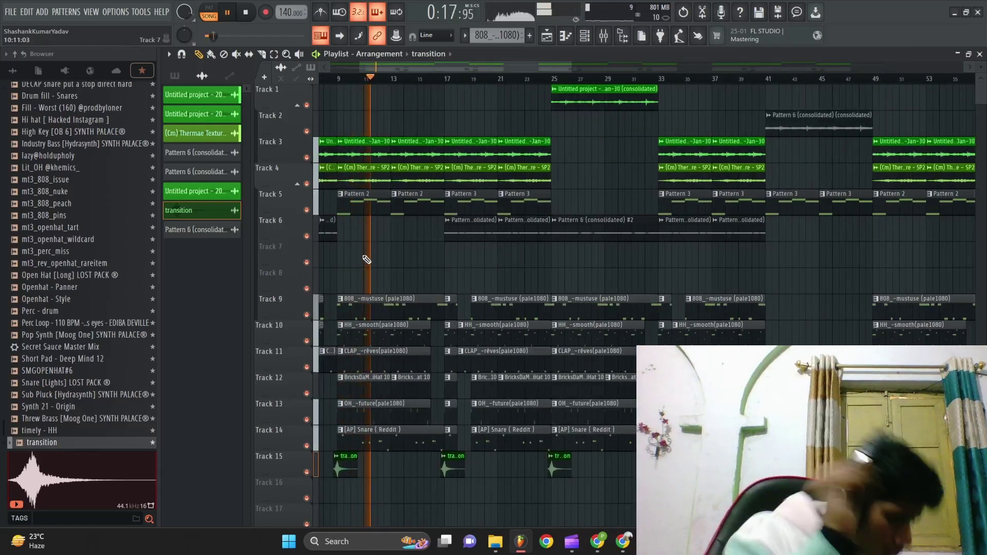